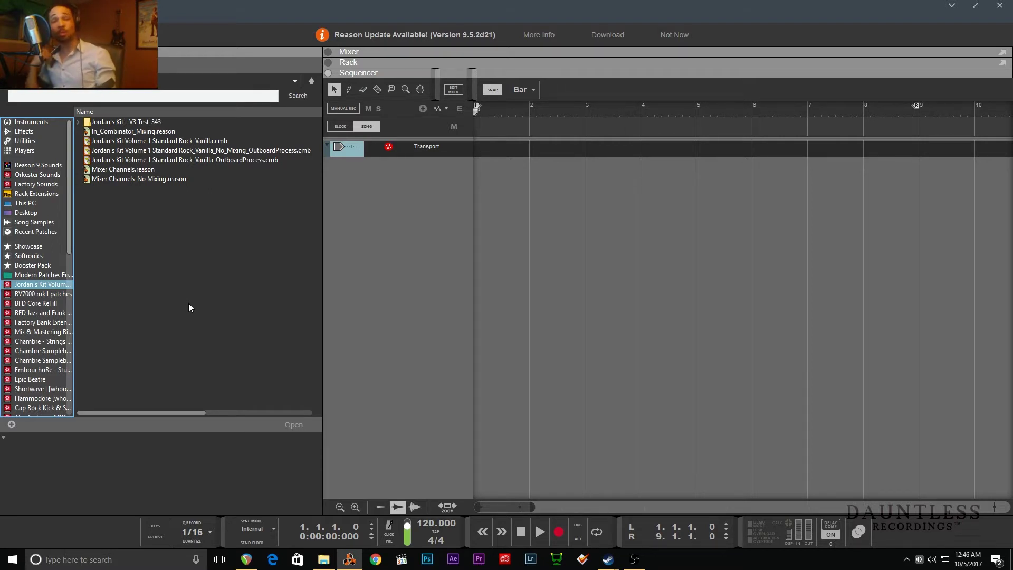
# - Load the Combinator patch Jordan's Kit Volume 1 Standard Rock_Vanilla.cmb and show it in the rack
pyautogui.click(227, 140)
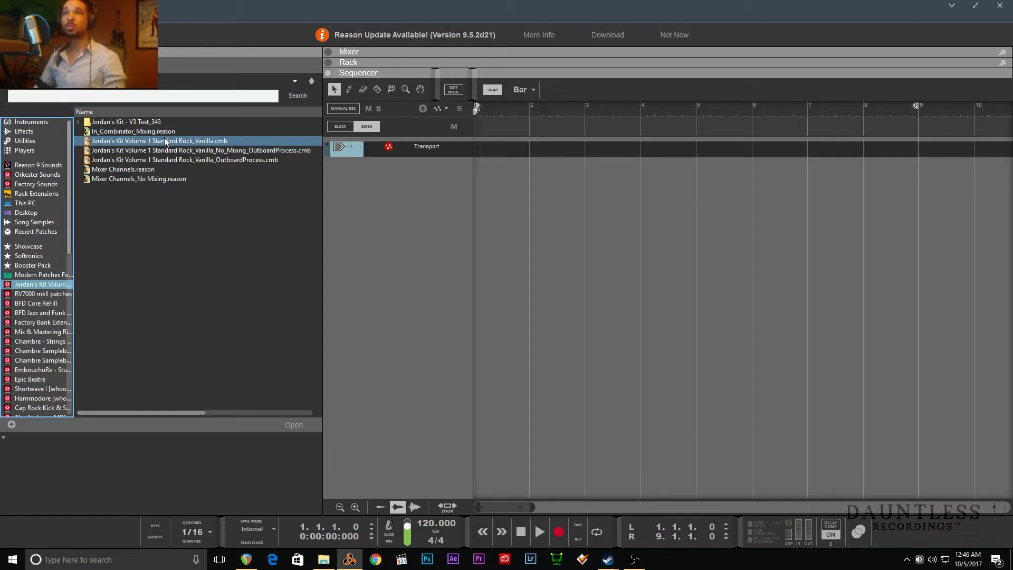
pyautogui.moveTo(142, 141); pyautogui.dragTo(337, 257)
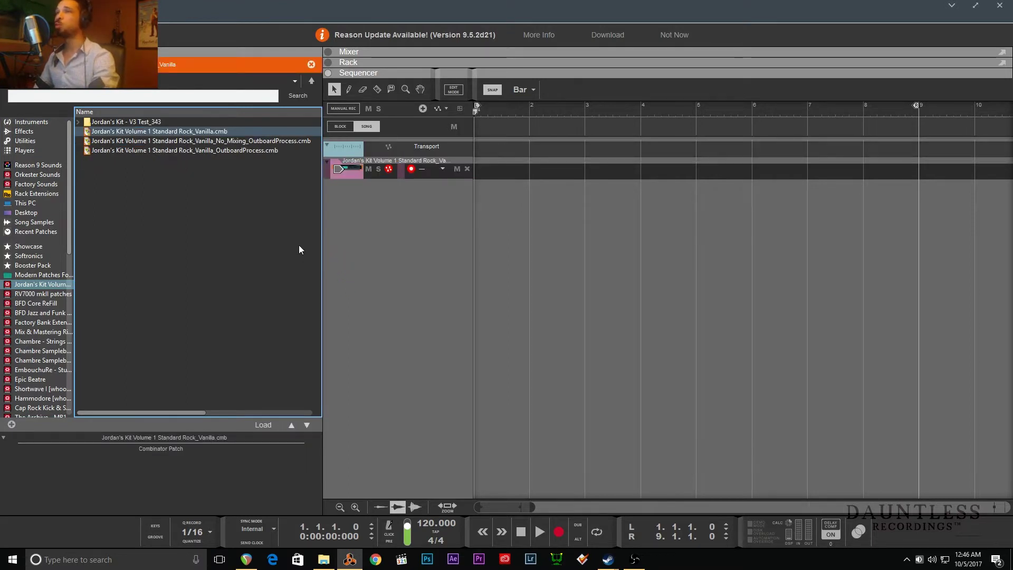
pyautogui.press('F6')
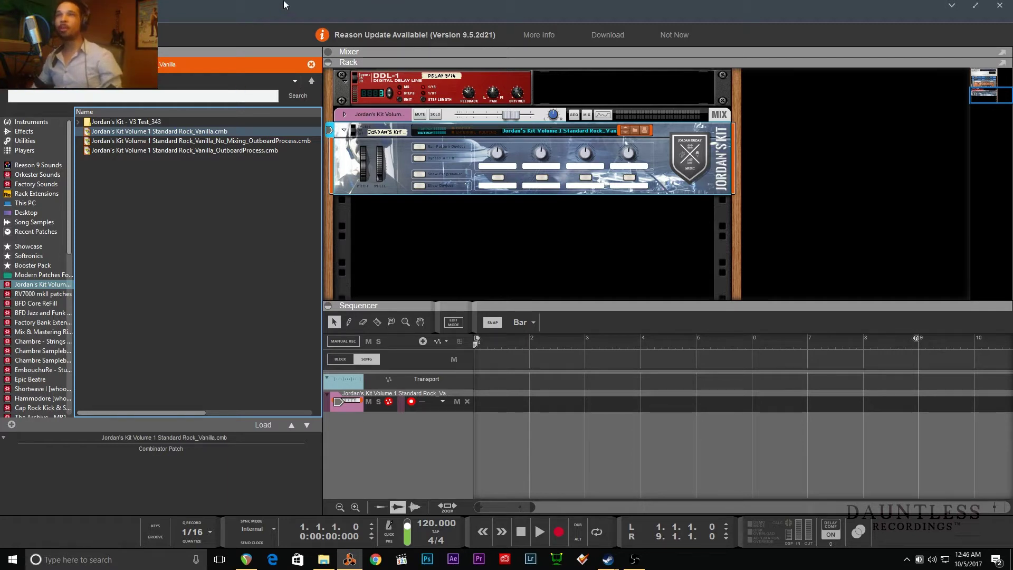
pyautogui.click(311, 63)
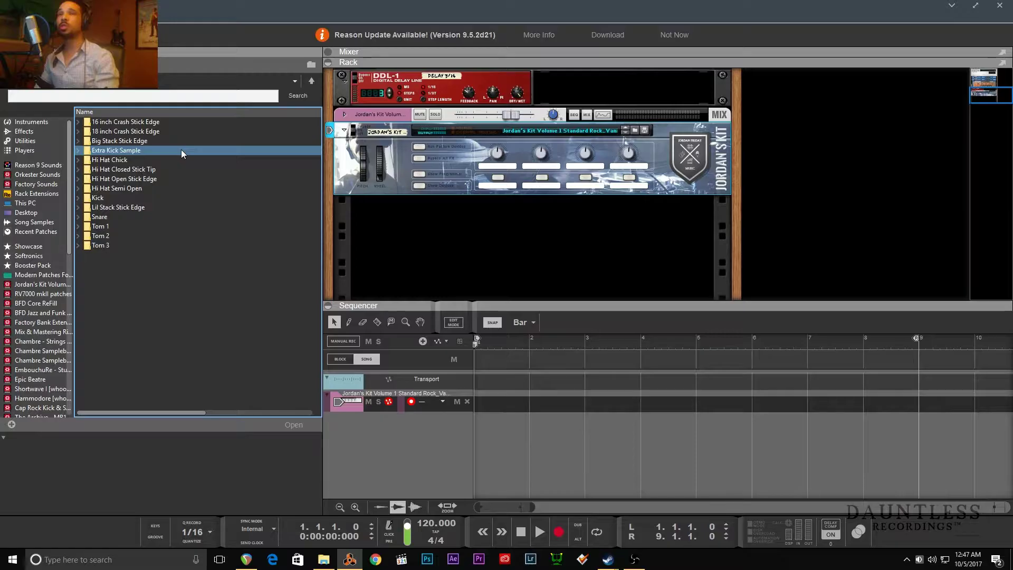
# - Preview 50982__matias-reccius__bass2.wav in the Extra Kick Sample folder and select SubKickSample1.wav to examine its file details
pyautogui.doubleClick(182, 150)
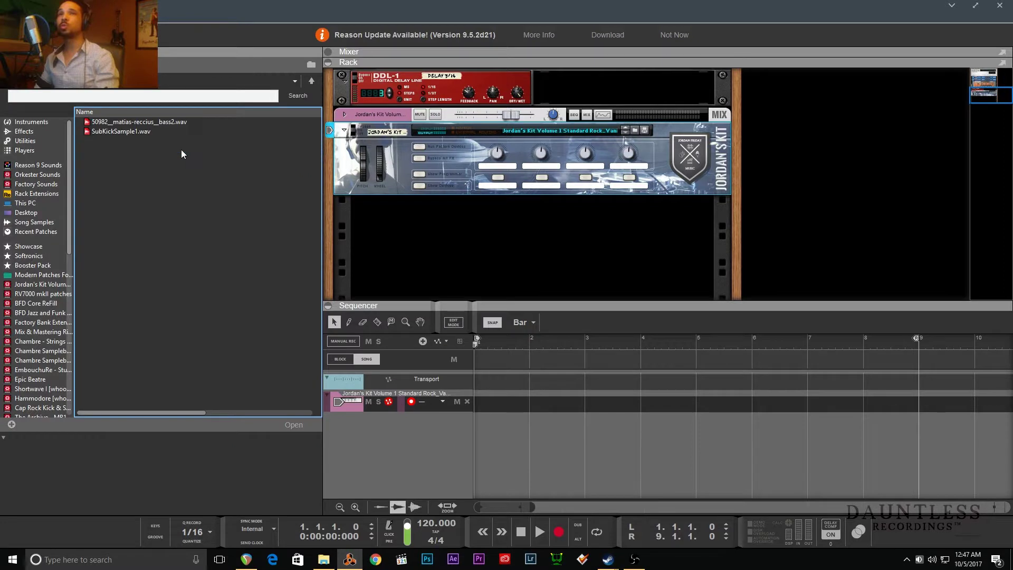
pyautogui.click(184, 122)
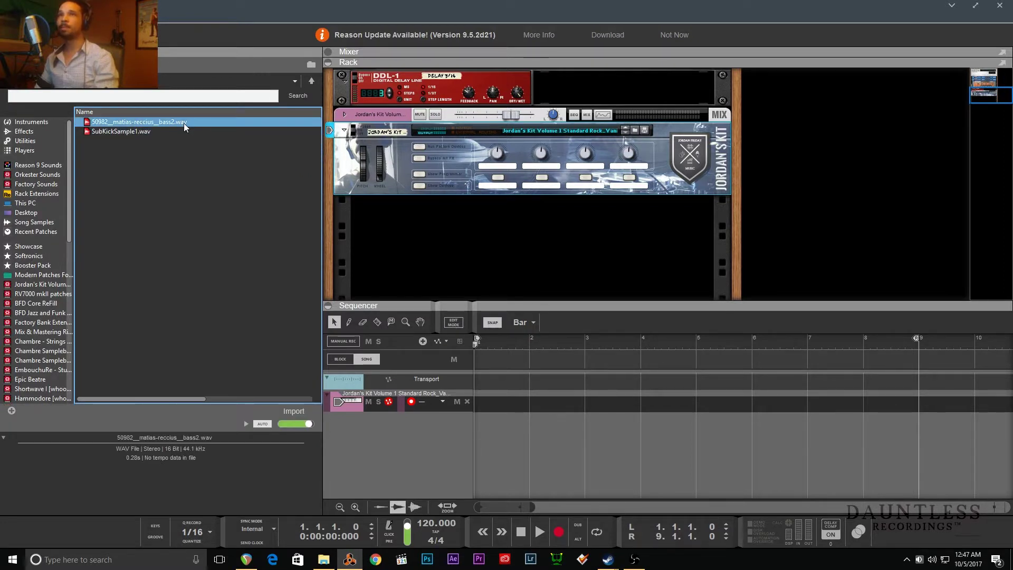
pyautogui.click(244, 423)
pyautogui.click(245, 423)
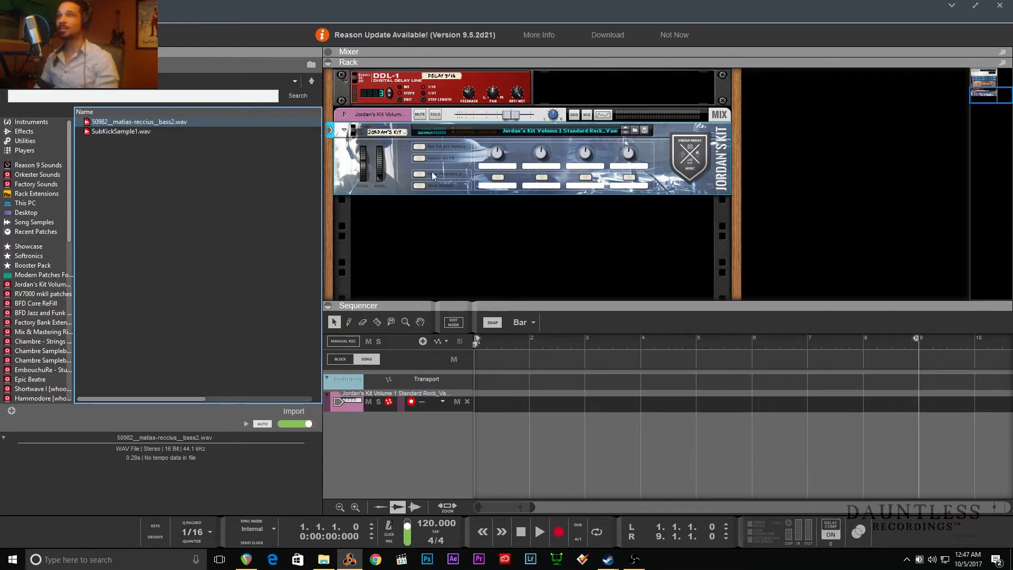
pyautogui.click(126, 132)
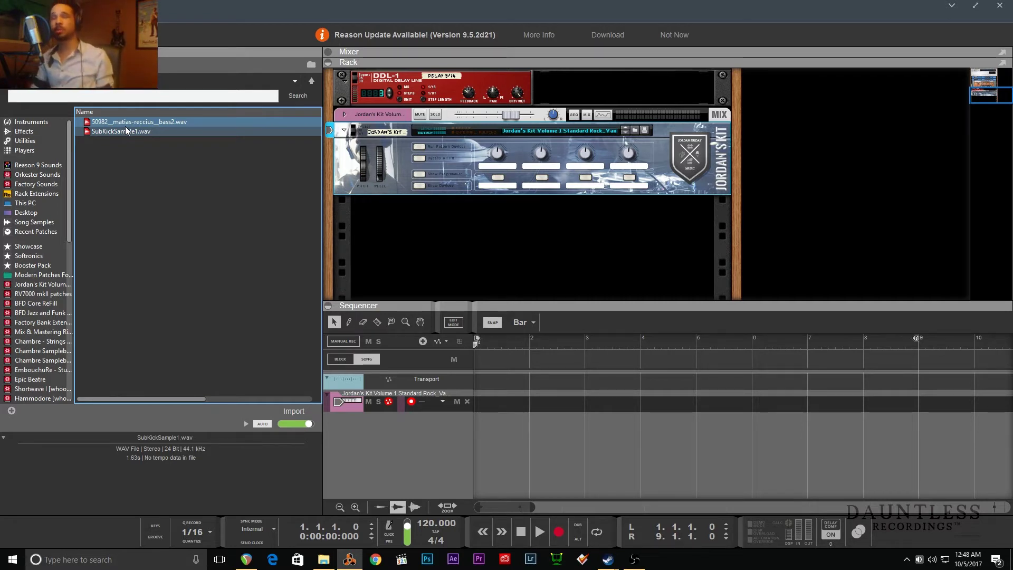
pyautogui.click(126, 131)
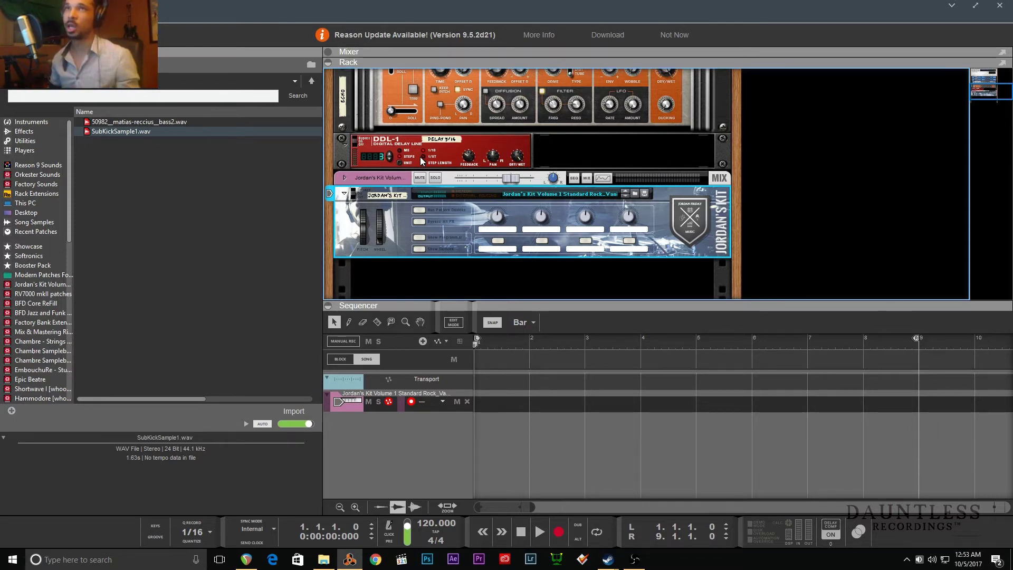
# - Return to the Jordan's Kit ReFill folder and show the Combinator's internal devices, bringing its drum mixer into view
pyautogui.click(42, 283)
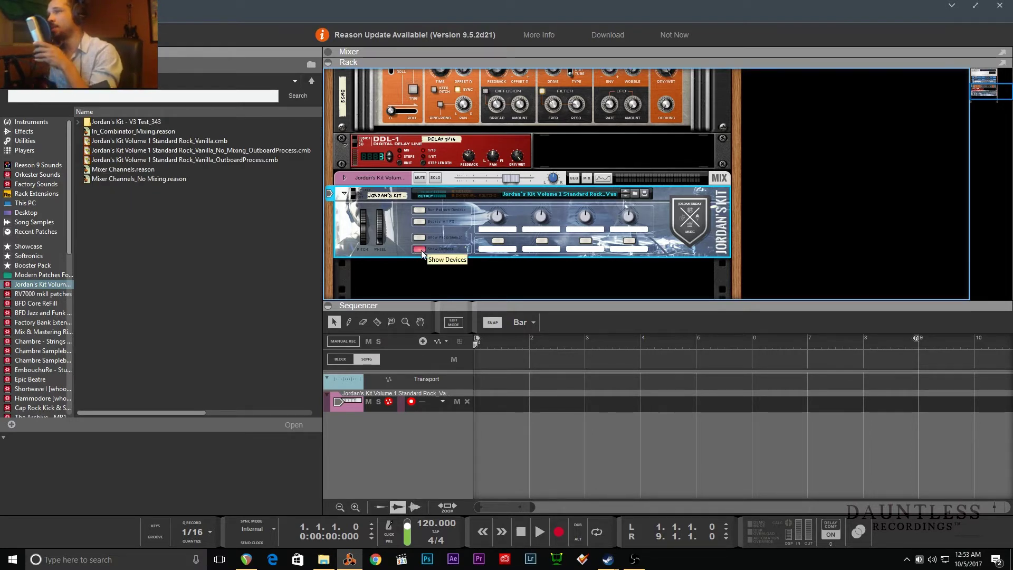
pyautogui.click(419, 249)
pyautogui.scroll(-1, 527, 253)
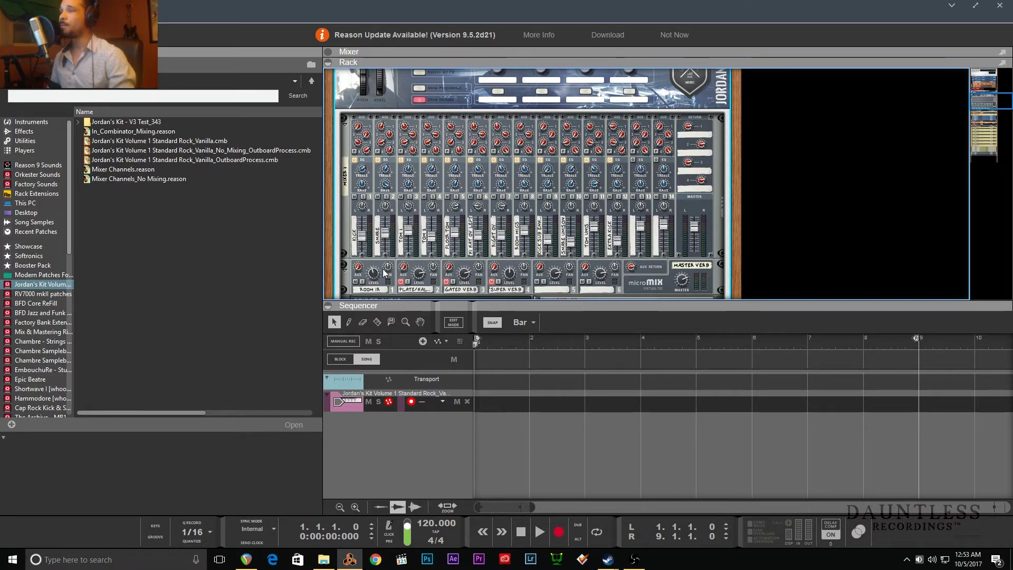
pyautogui.scroll(-1, 511, 277)
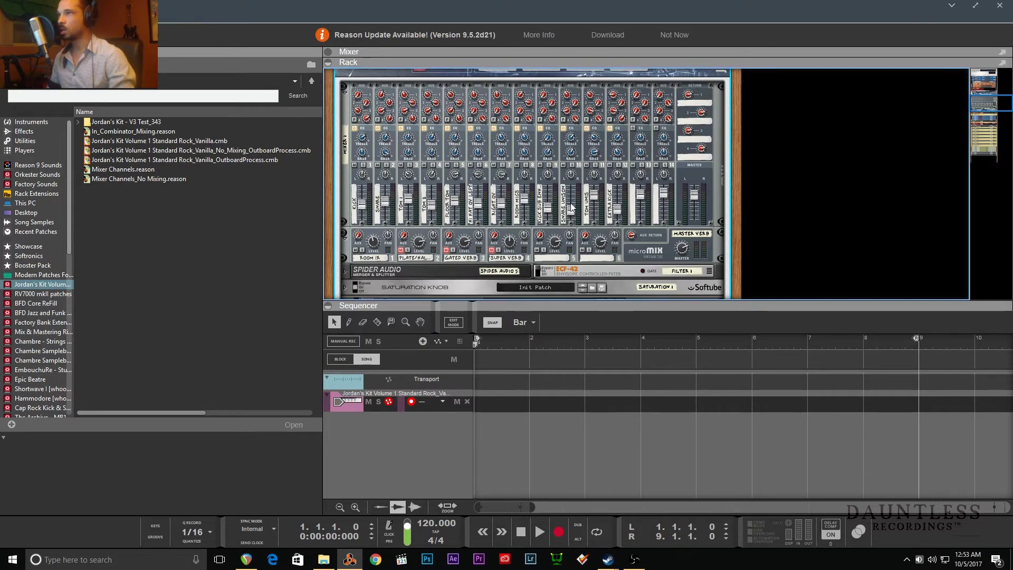
# - Solo the Room Mics channel on the kit's internal mixer and release the solo again
pyautogui.click(470, 205)
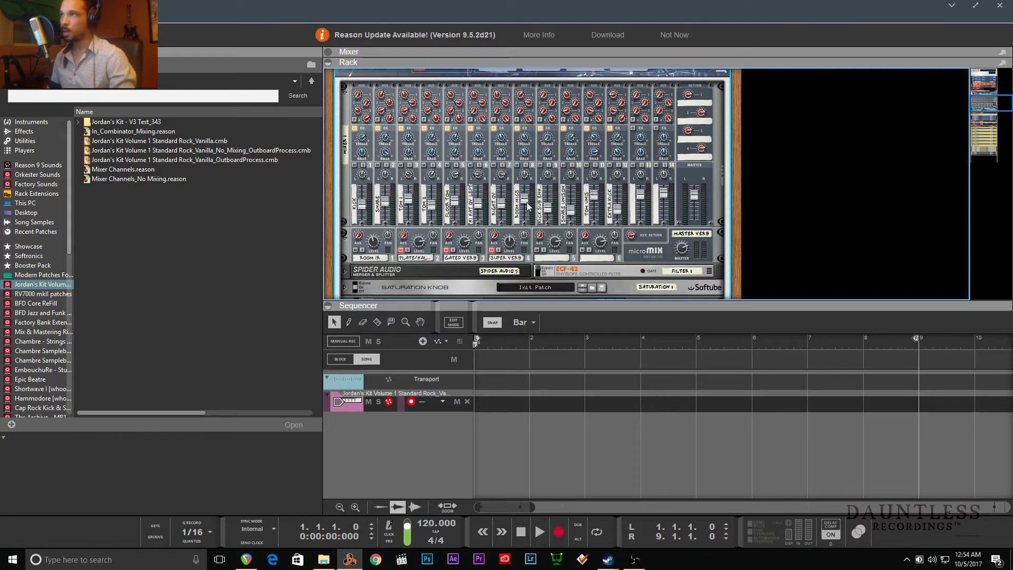
pyautogui.click(525, 164)
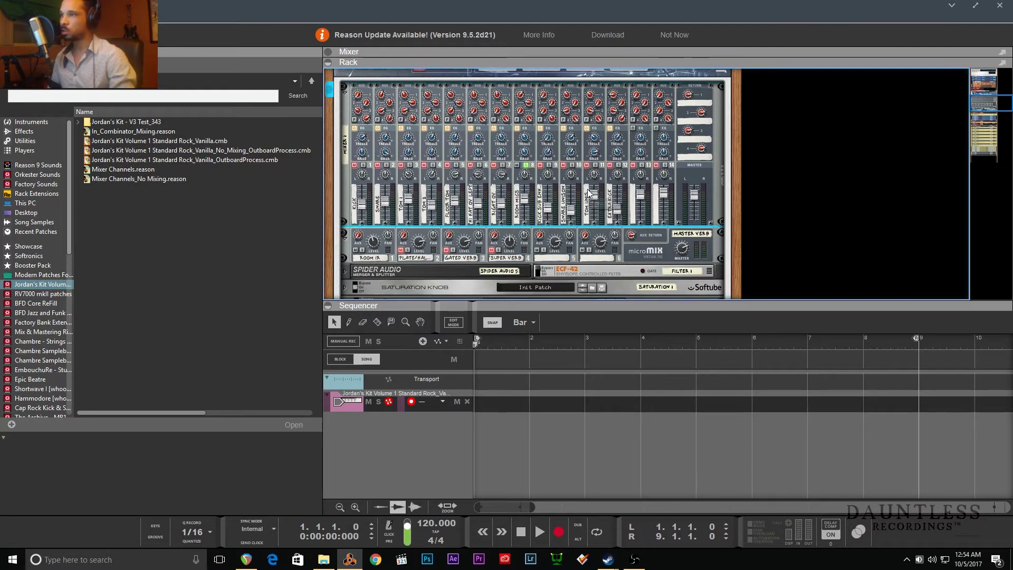
pyautogui.click(526, 165)
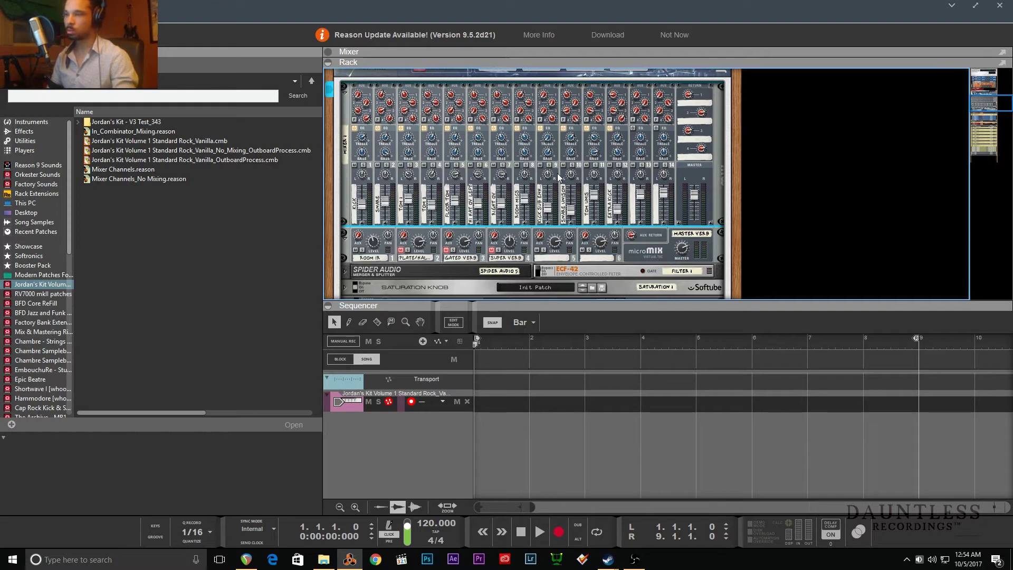
# - Record a drum pattern on the Jordan's Kit track starting at bar 1
pyautogui.hotkey('ctrl', 'Return')
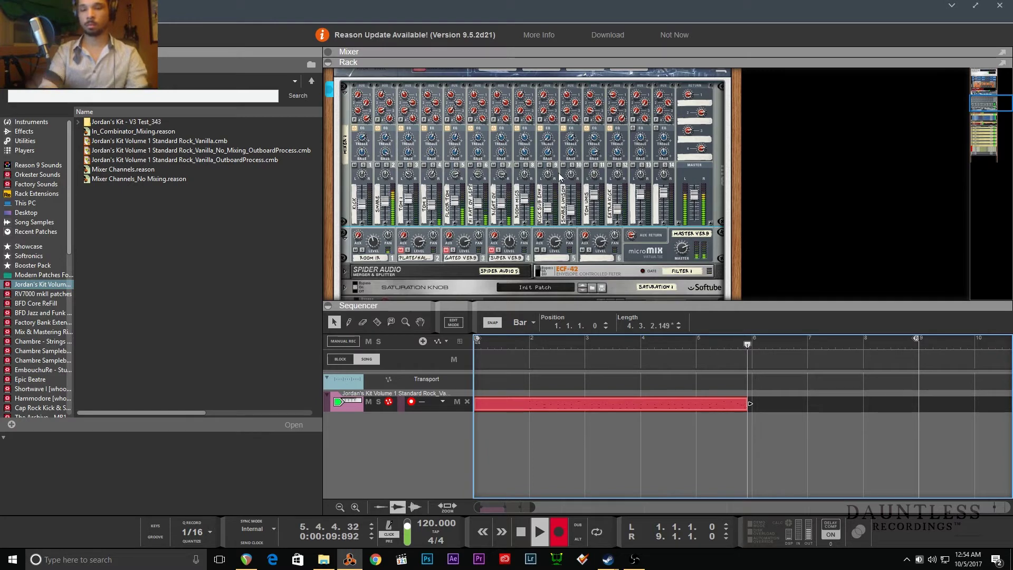
pyautogui.press('space')
# - Shorten the recorded drum clip to four bars by trimming its end and cutting off the fifth bar
pyautogui.press('r')
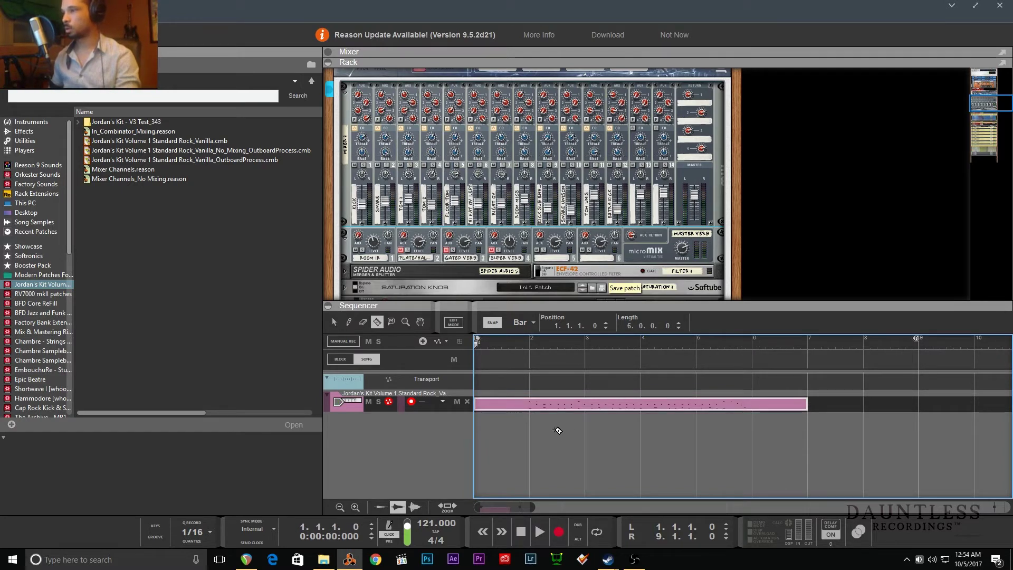
pyautogui.press('q')
pyautogui.moveTo(807, 404); pyautogui.dragTo(752, 404)
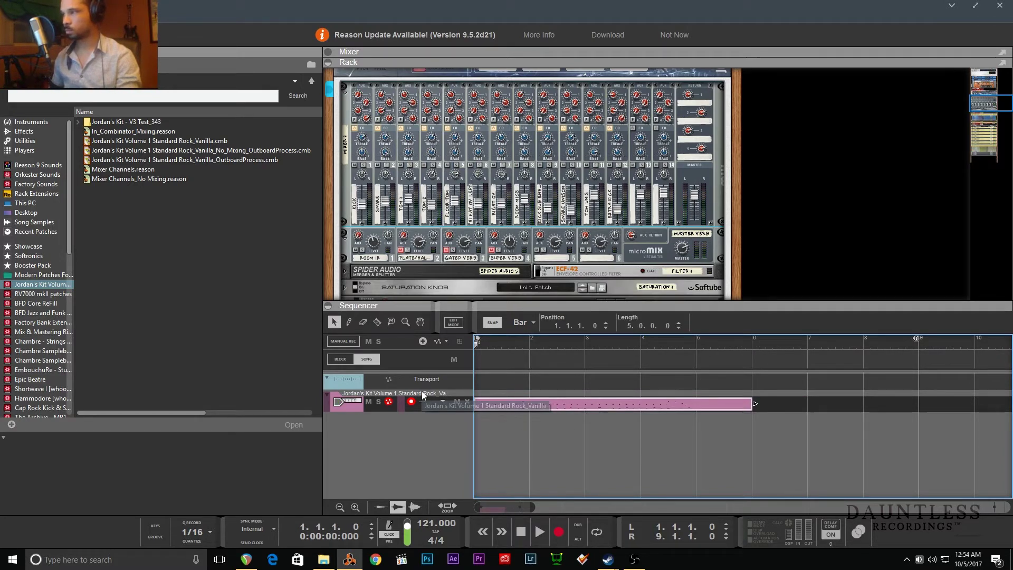
pyautogui.hotkey('ctrl', 'l')
pyautogui.press('r')
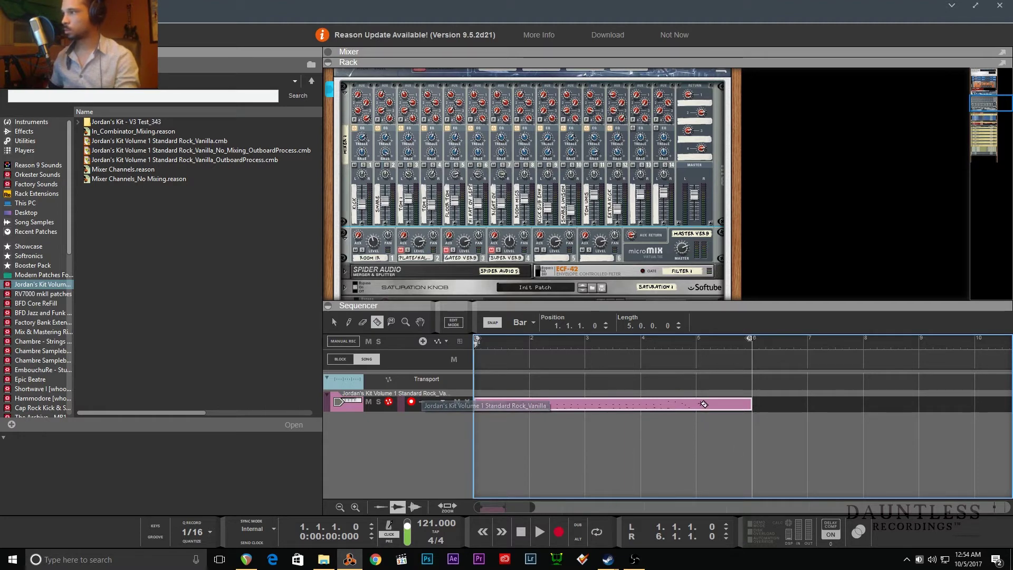
pyautogui.click(696, 404)
pyautogui.press('q')
pyautogui.press('Delete')
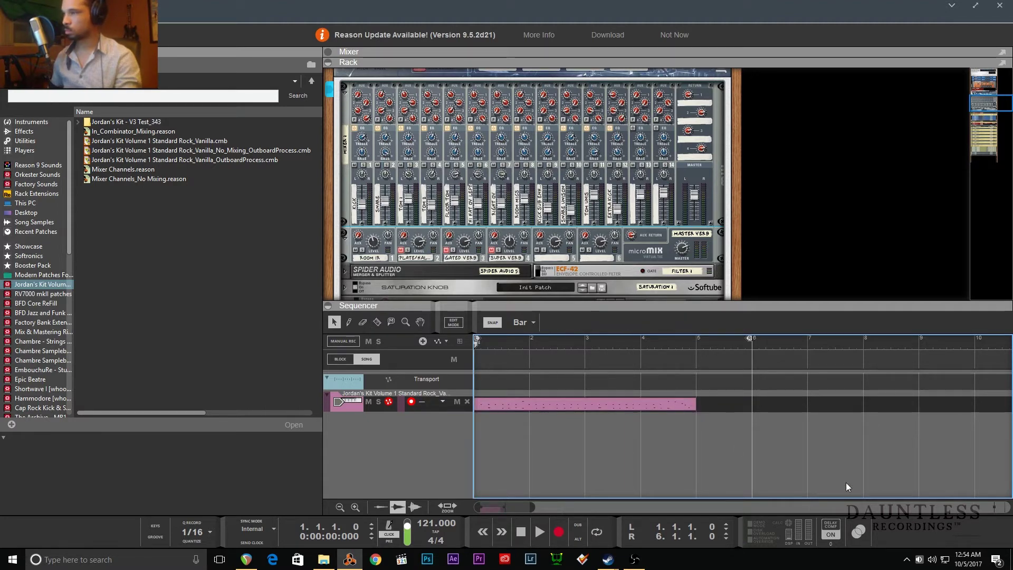
# - Fit the loop locators to the four-bar clip and enable looped playback
pyautogui.hotkey('ctrl', 'l')
pyautogui.press('space')
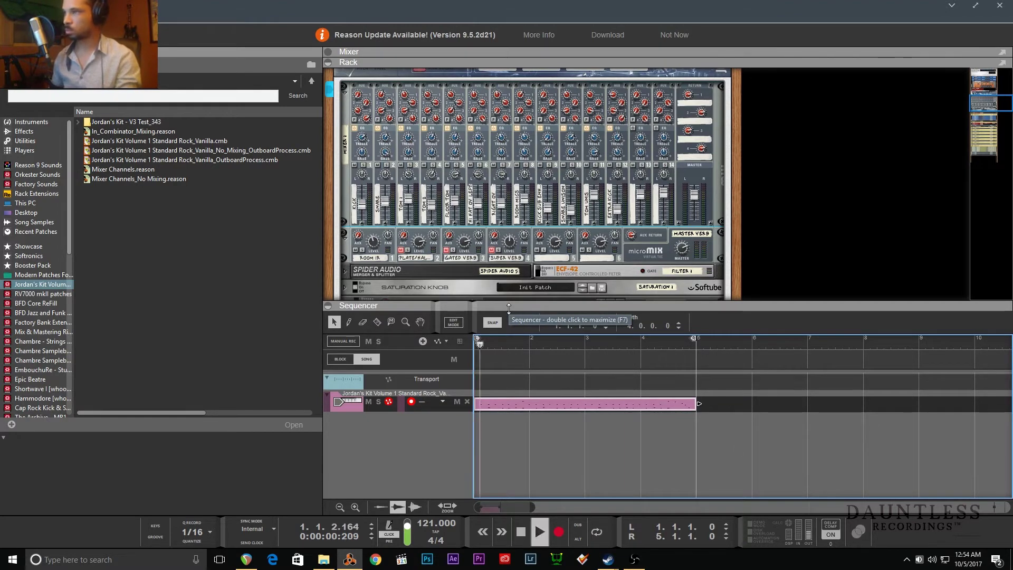
pyautogui.press('l')
pyautogui.press('space')
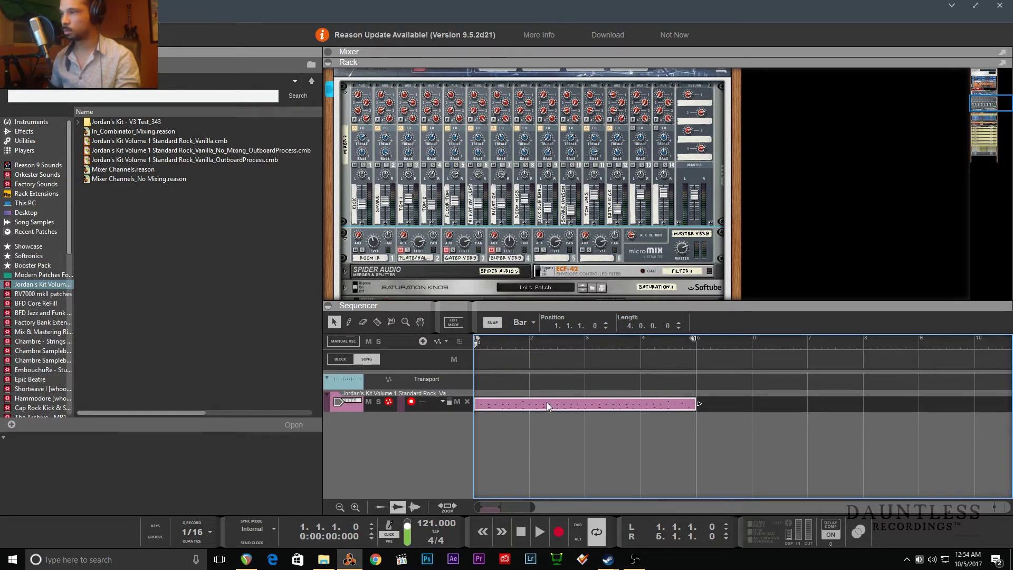
# - Add a sixteenth-long C2 note at the start of the drum clip, play it back and leave note editing
pyautogui.doubleClick(546, 403)
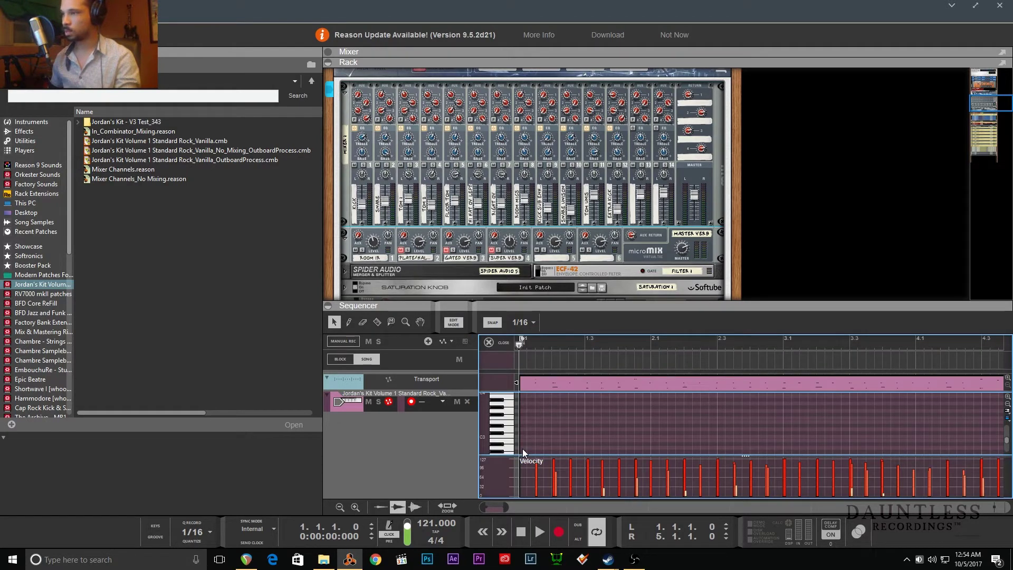
pyautogui.scroll(-6, 537, 426)
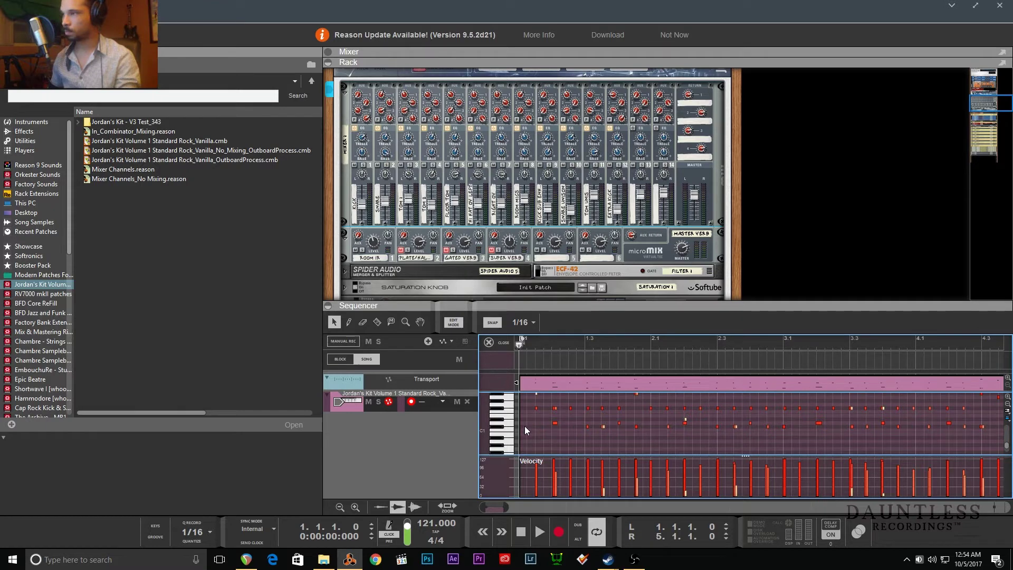
pyautogui.click(521, 422)
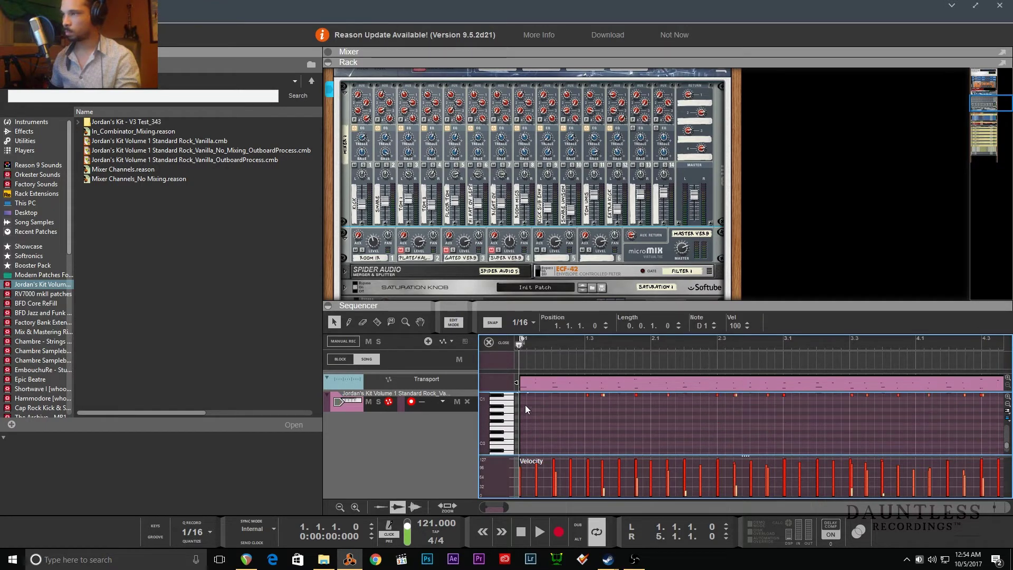
pyautogui.moveTo(525, 421)
pyautogui.mouseDown()
pyautogui.moveTo(525, 404)
pyautogui.moveTo(524, 432)
pyautogui.moveTo(522, 420)
pyautogui.mouseUp()
pyautogui.press('space')
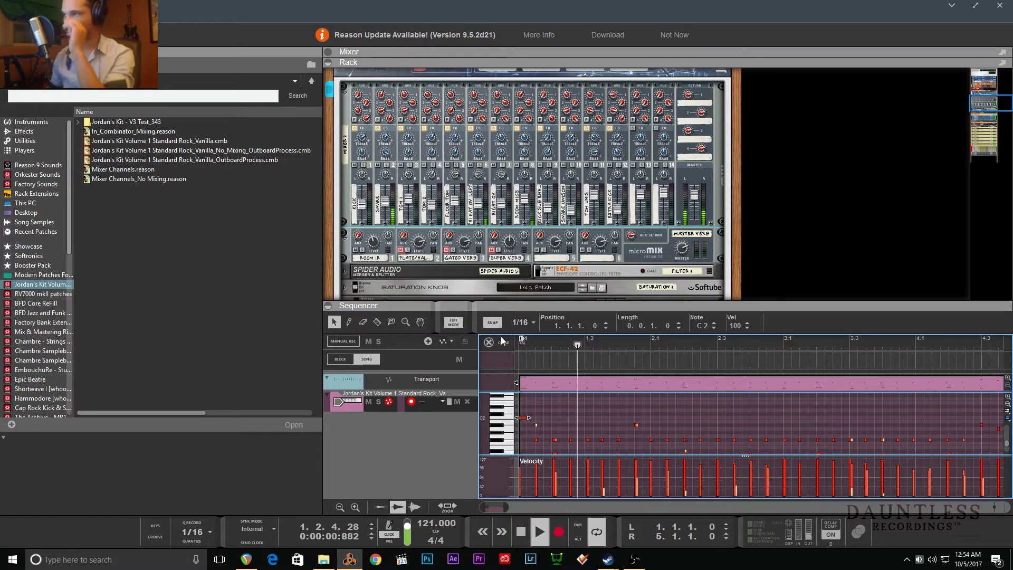
pyautogui.click(504, 342)
# - Set the quantize amount to 75% for the drum clip, close the tool window and stop playback
pyautogui.press('F8')
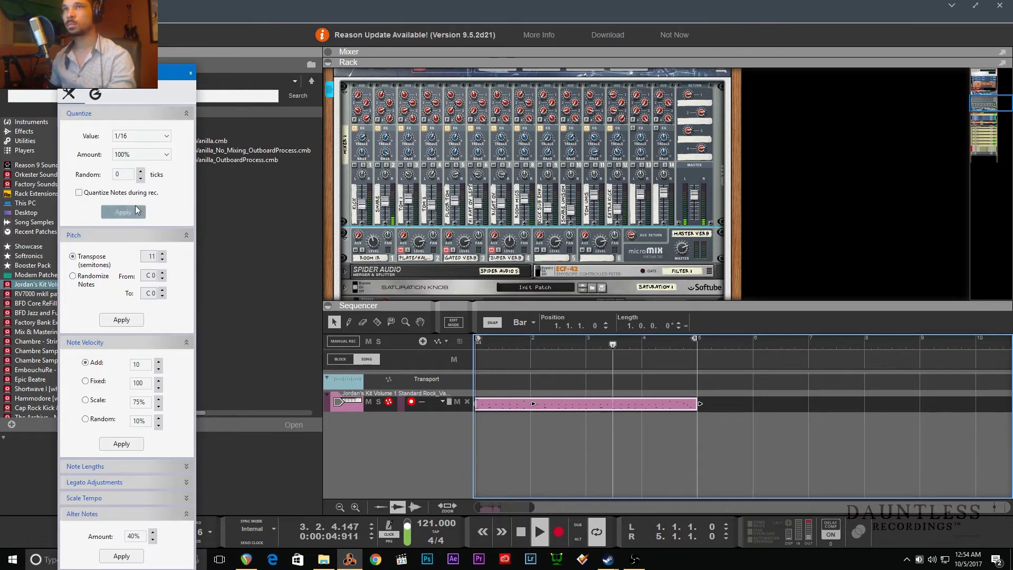
pyautogui.click(141, 154)
pyautogui.click(132, 171)
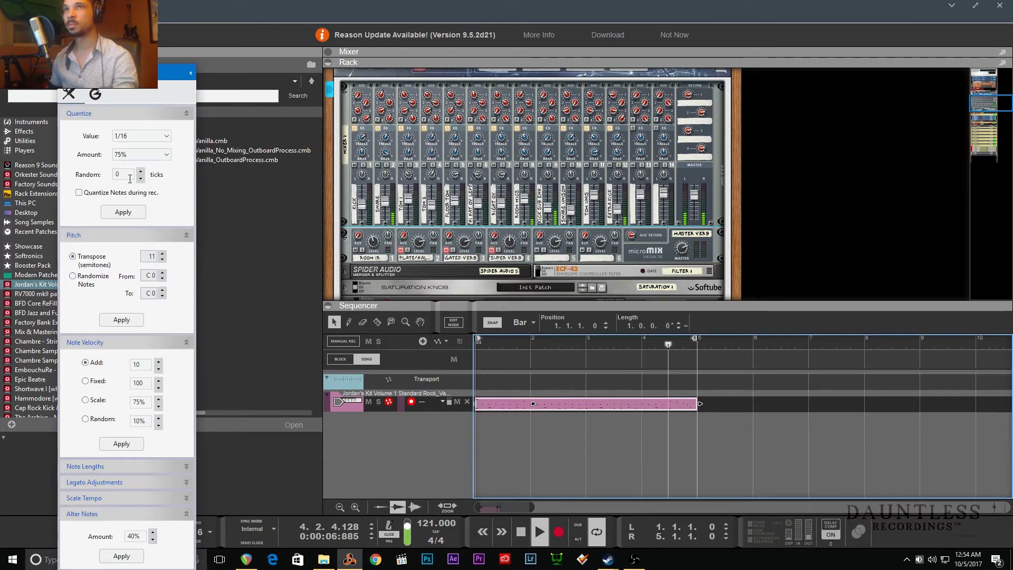
pyautogui.click(191, 74)
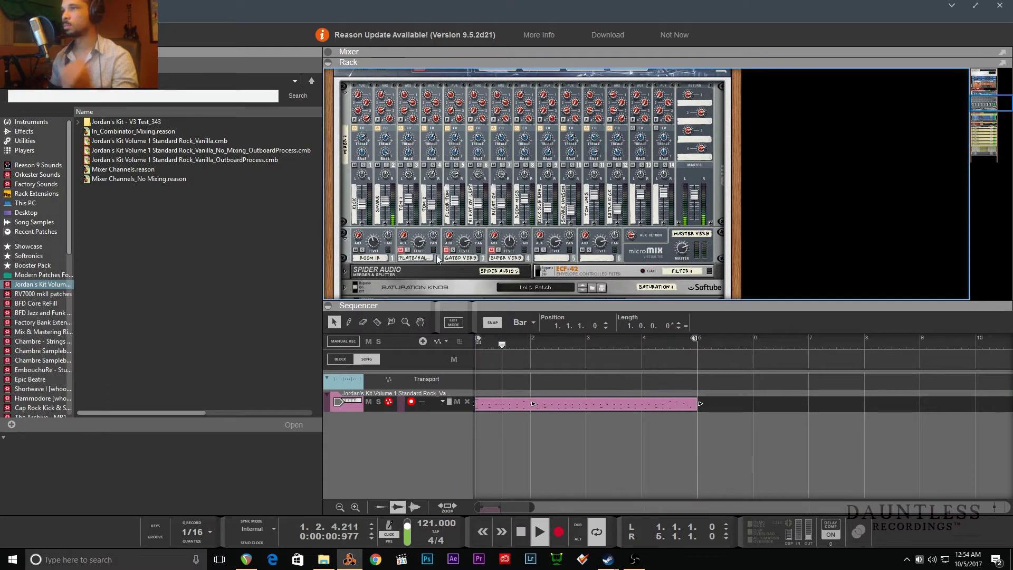
pyautogui.press('space')
# - Solo channels 6 and 7 on the kit's internal mixer and audition them with the looped pattern
pyautogui.click(390, 198)
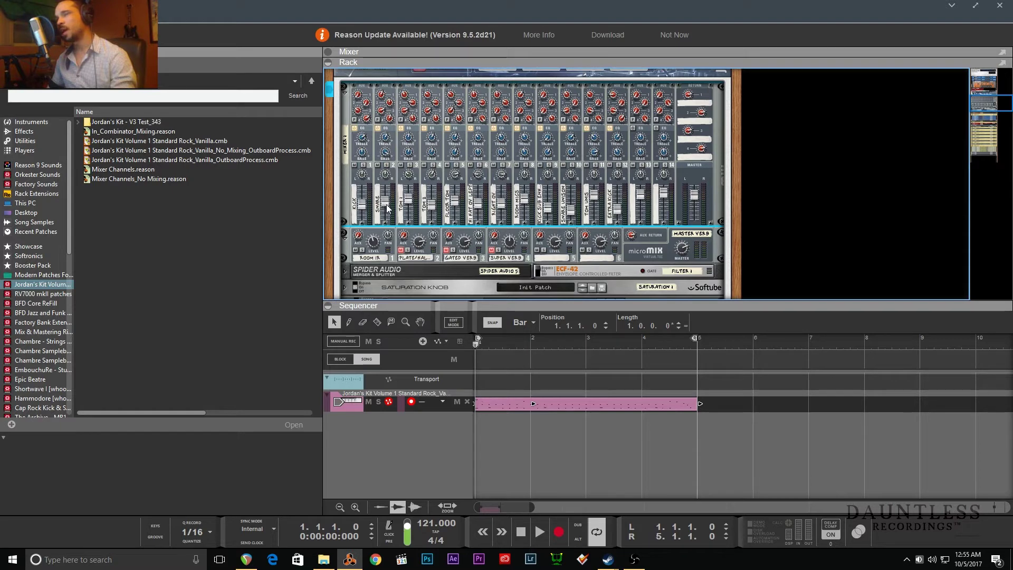
pyautogui.moveTo(386, 207)
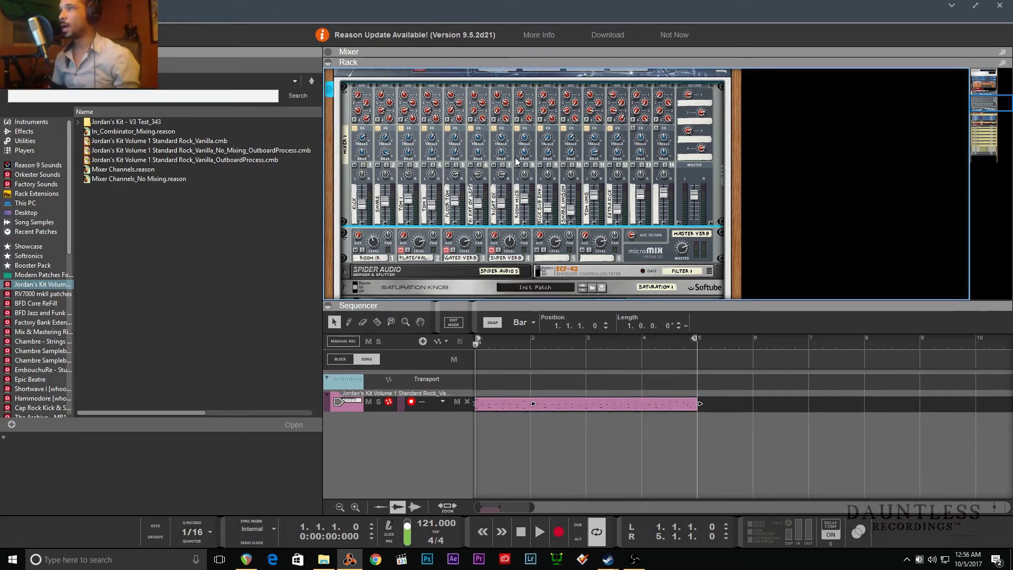
pyautogui.click(478, 164)
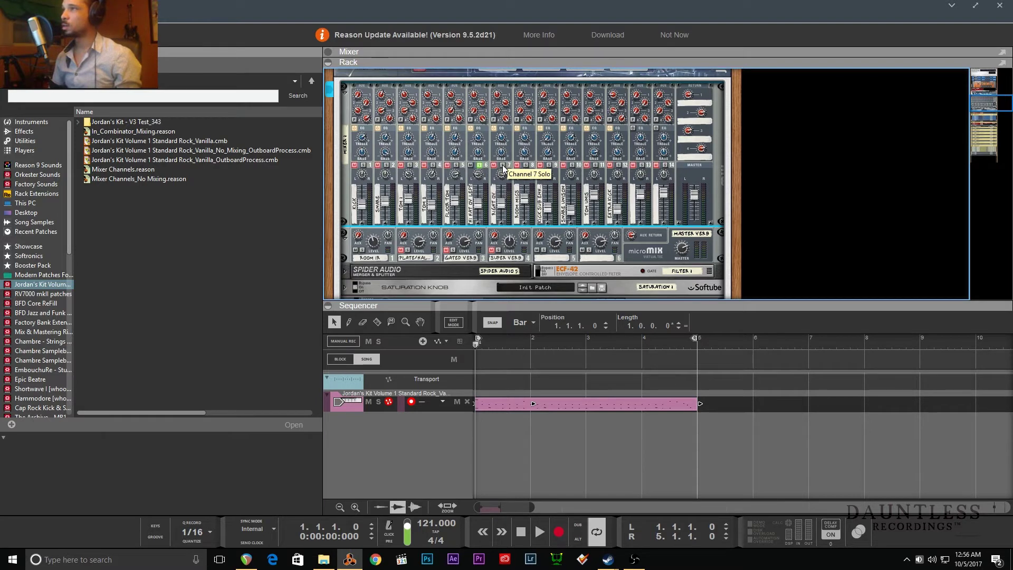
pyautogui.click(503, 164)
pyautogui.press('space')
pyautogui.click(502, 164)
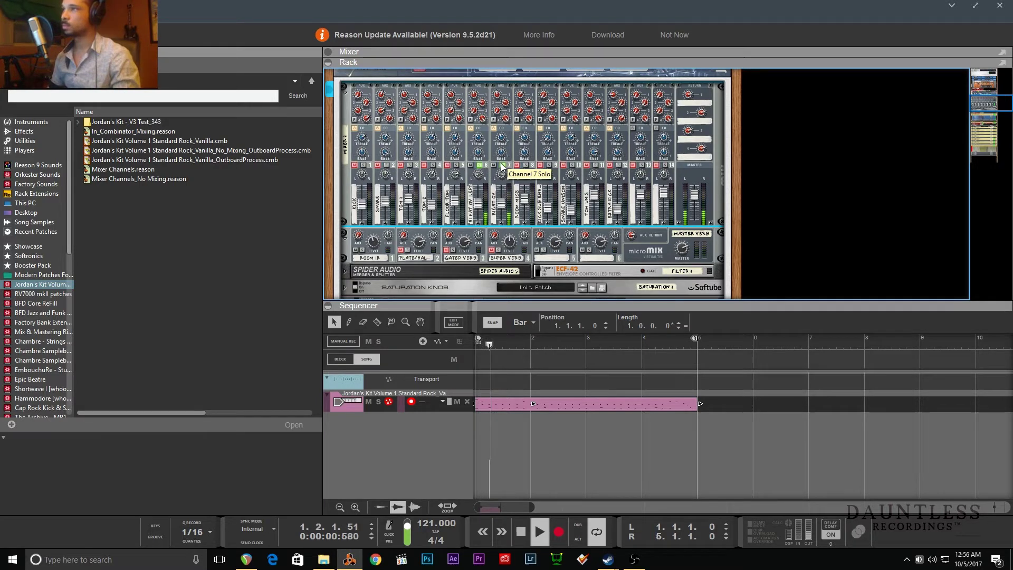
pyautogui.click(503, 164)
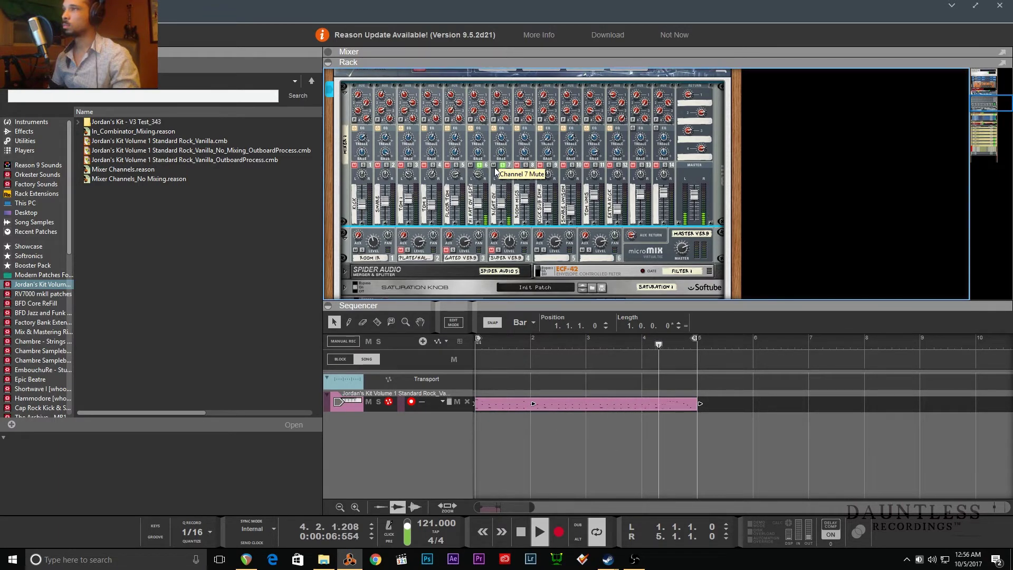
pyautogui.press('space')
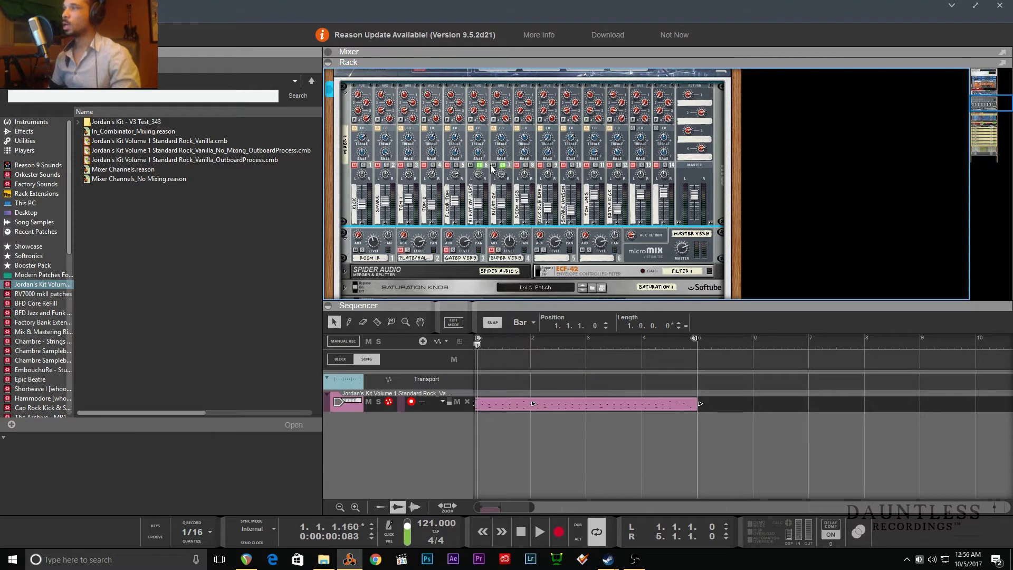
# - Look through the kit's effect devices, turn off the solos on channels 6 and 7, and return the song position to the start
pyautogui.scroll(-10, 534, 195)
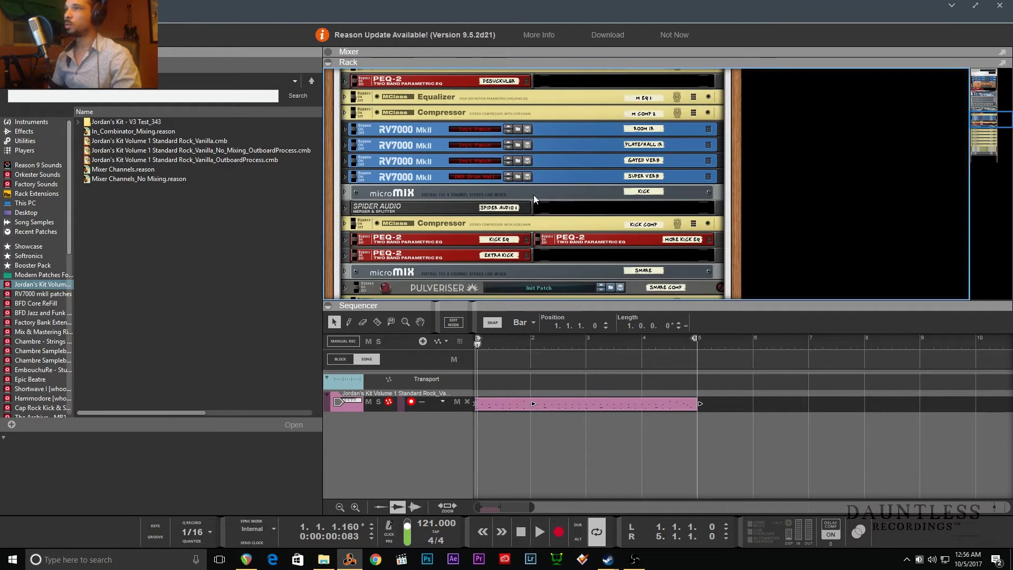
pyautogui.scroll(-4, 531, 188)
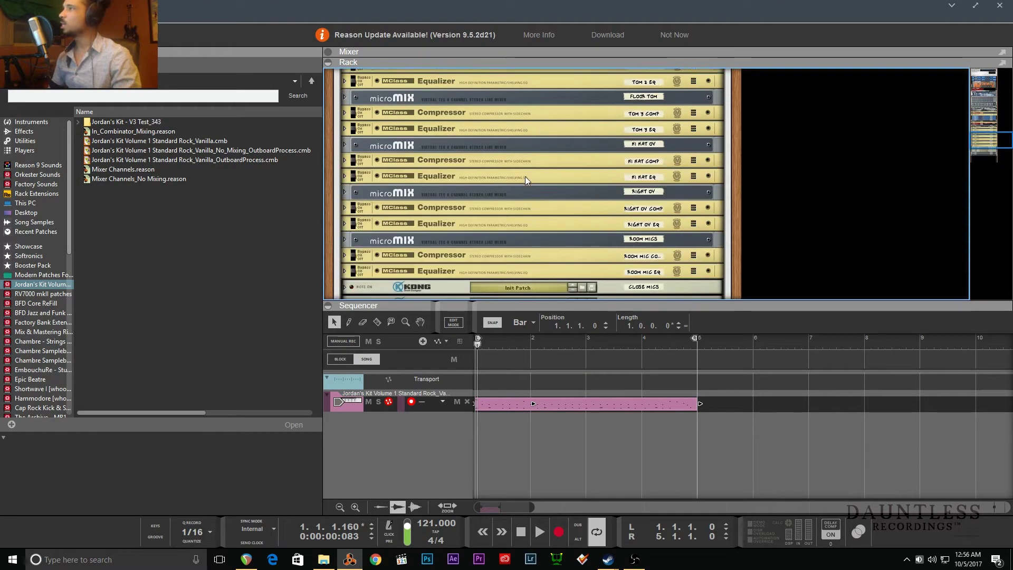
pyautogui.scroll(15, 473, 172)
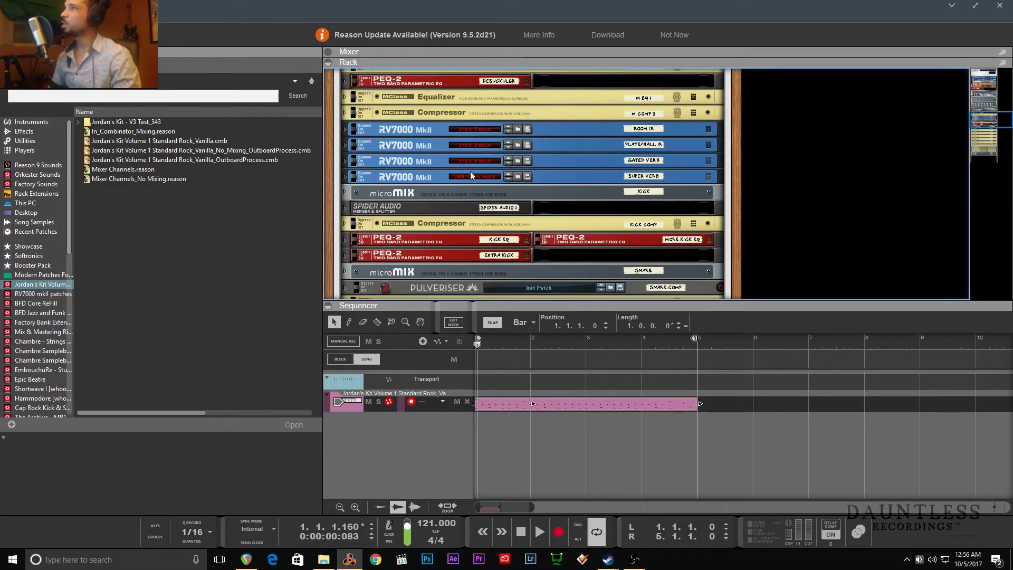
pyautogui.scroll(-4, 469, 171)
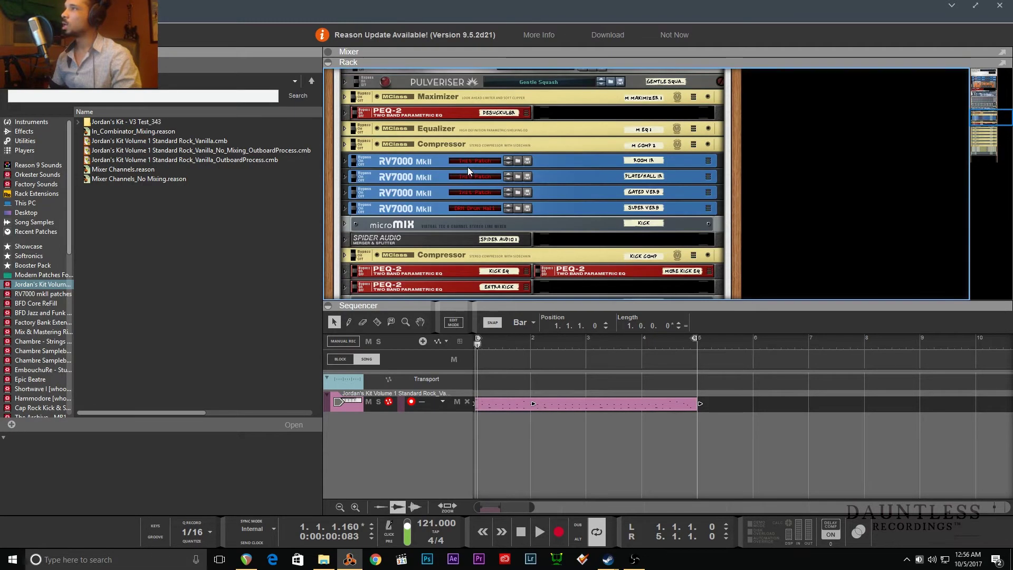
pyautogui.scroll(8, 467, 158)
pyautogui.scroll(8, 461, 164)
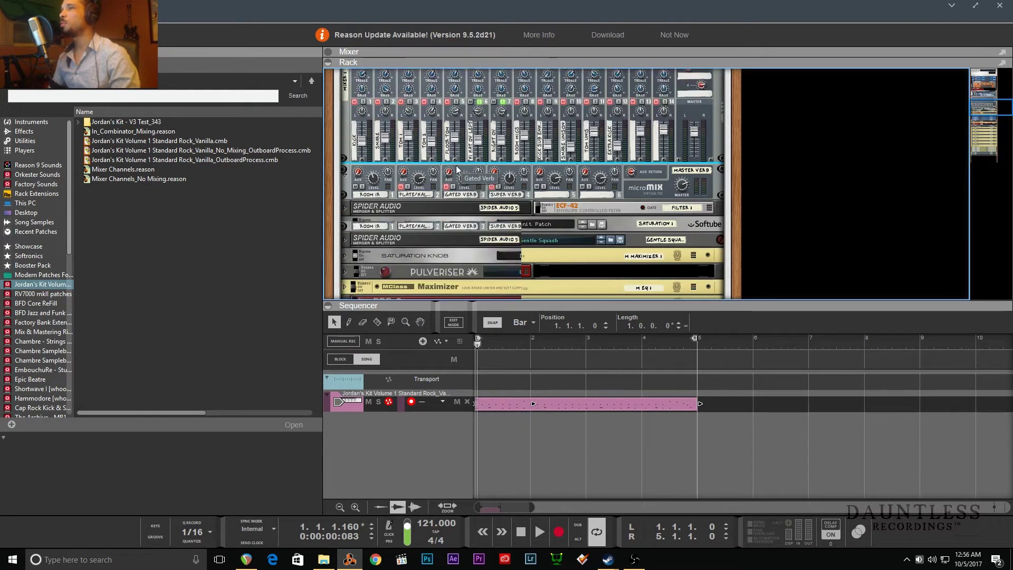
pyautogui.click(480, 197)
pyautogui.click(503, 197)
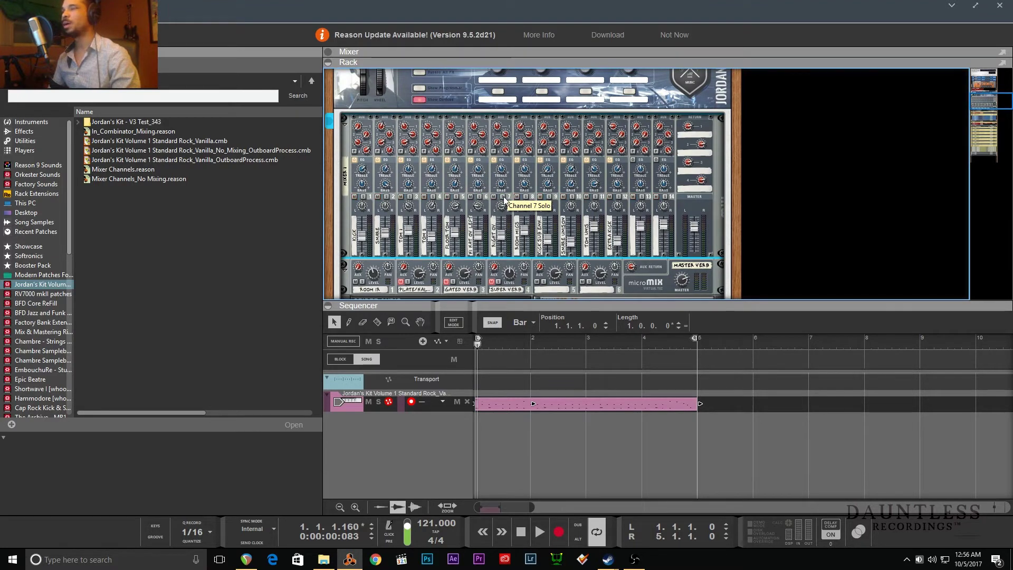
pyautogui.press('KP_0')
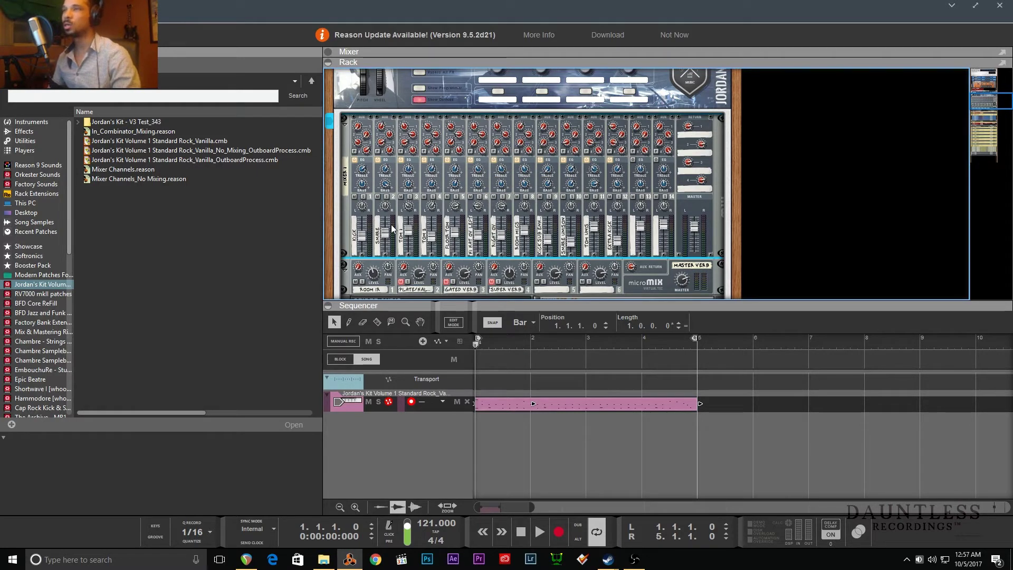
# - Solo the kick on channel 1 of the kit's mixer and audition it with the looped pattern
pyautogui.click(363, 197)
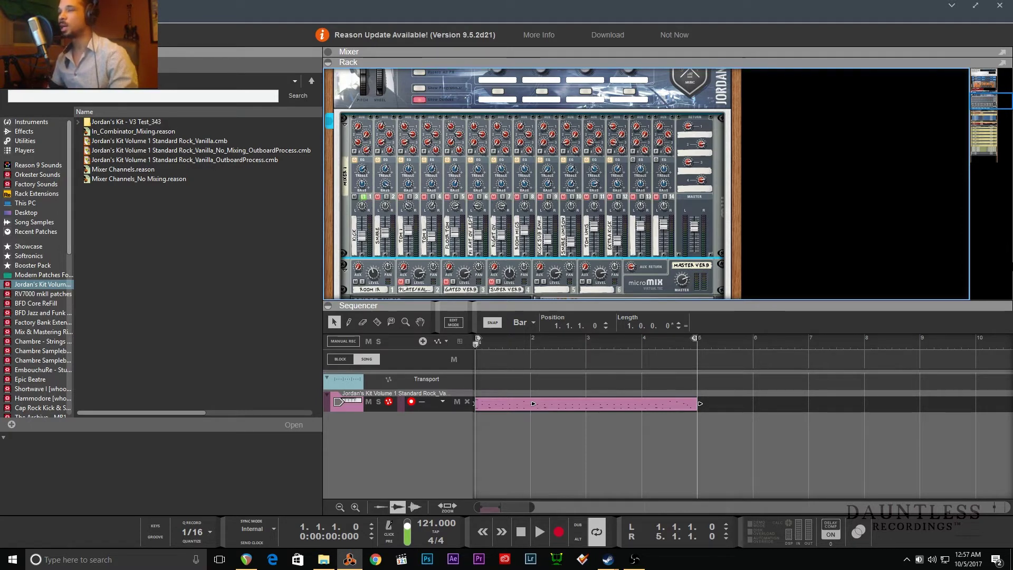
pyautogui.press('space')
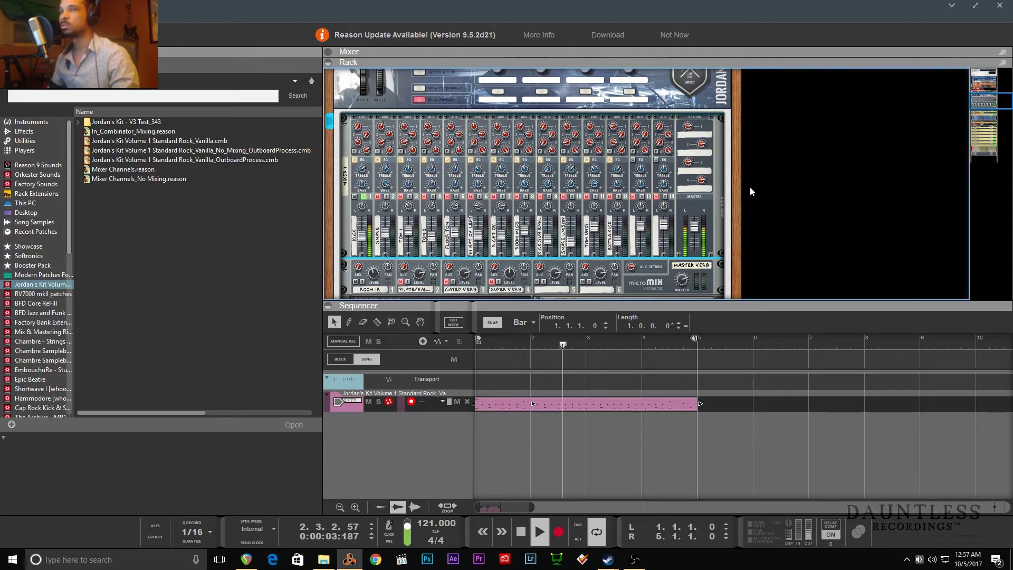
pyautogui.press('space')
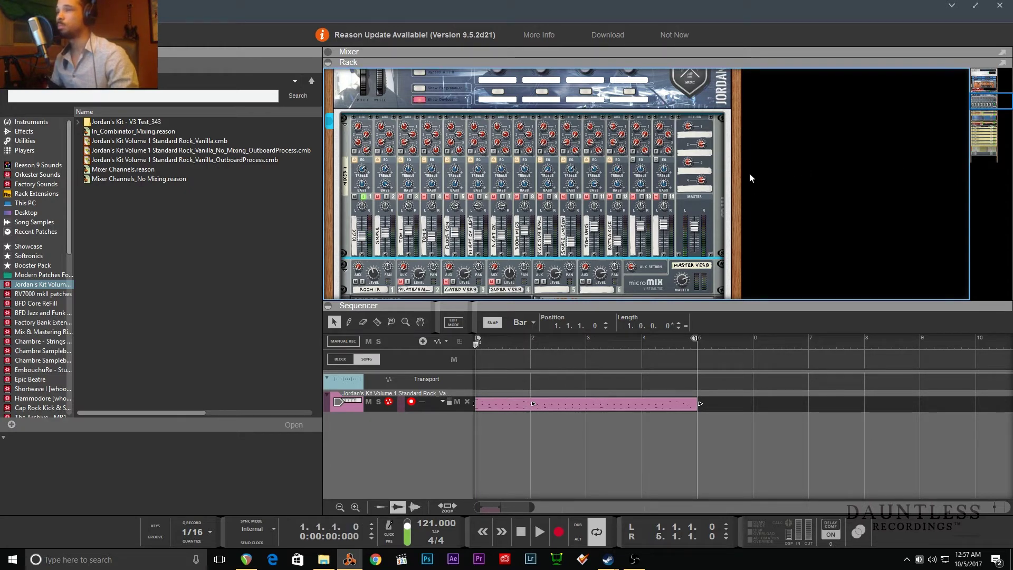
# - Switch the solo from channel 1 to the snare on channel 2 and audition it with the looped pattern
pyautogui.click(386, 197)
pyautogui.click(363, 198)
pyautogui.press('space')
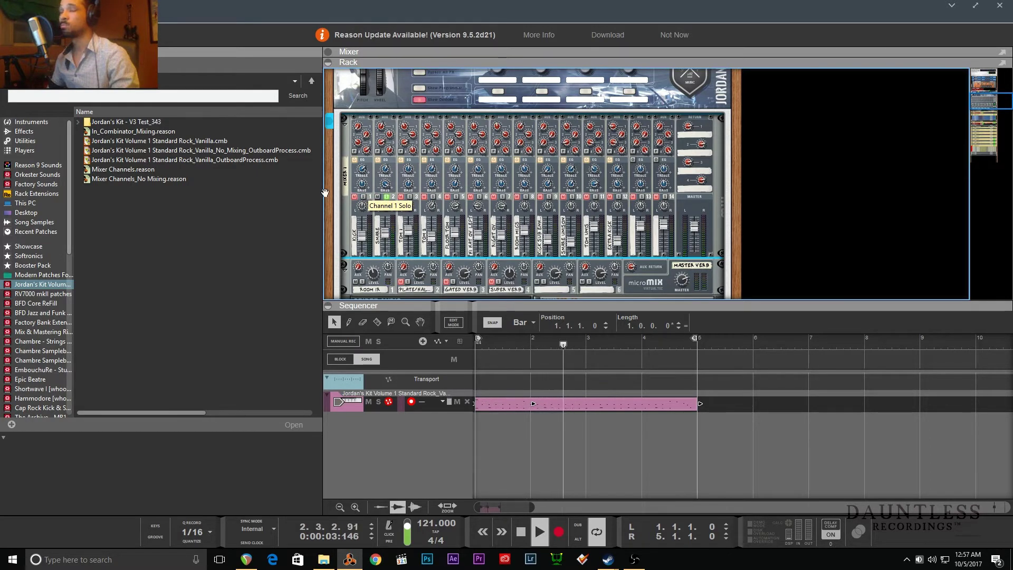
pyautogui.click(290, 153)
pyautogui.press('space')
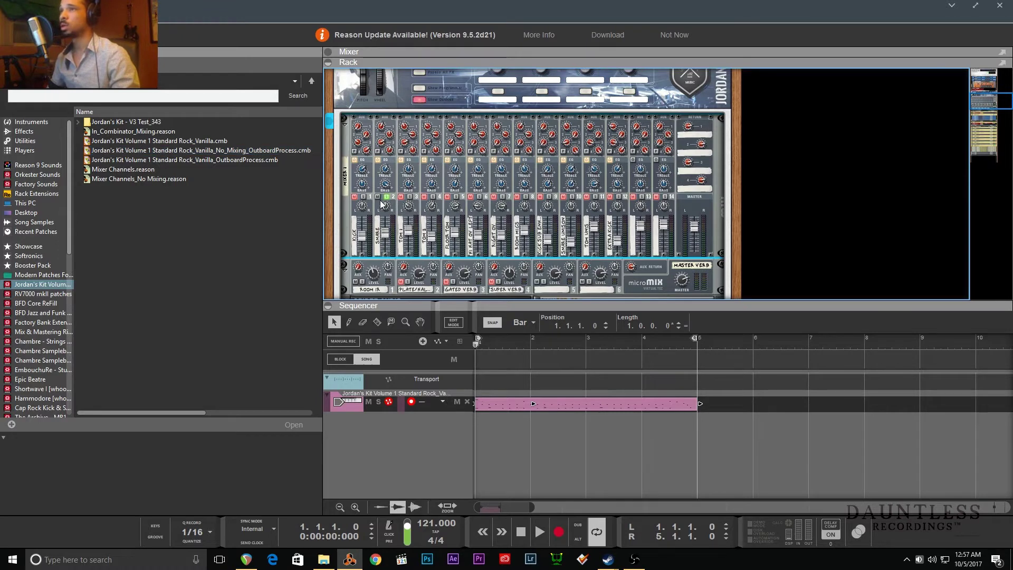
# - Set the left loop locator to bar 4, audition tom channels 3, 4 and 5 soloed together, and return to the song start
pyautogui.click(653, 344)
pyautogui.keyDown('ctrl'); pyautogui.click(645, 343); pyautogui.keyUp('ctrl')
pyautogui.click(409, 197)
pyautogui.click(432, 196)
pyautogui.click(457, 197)
pyautogui.press('space')
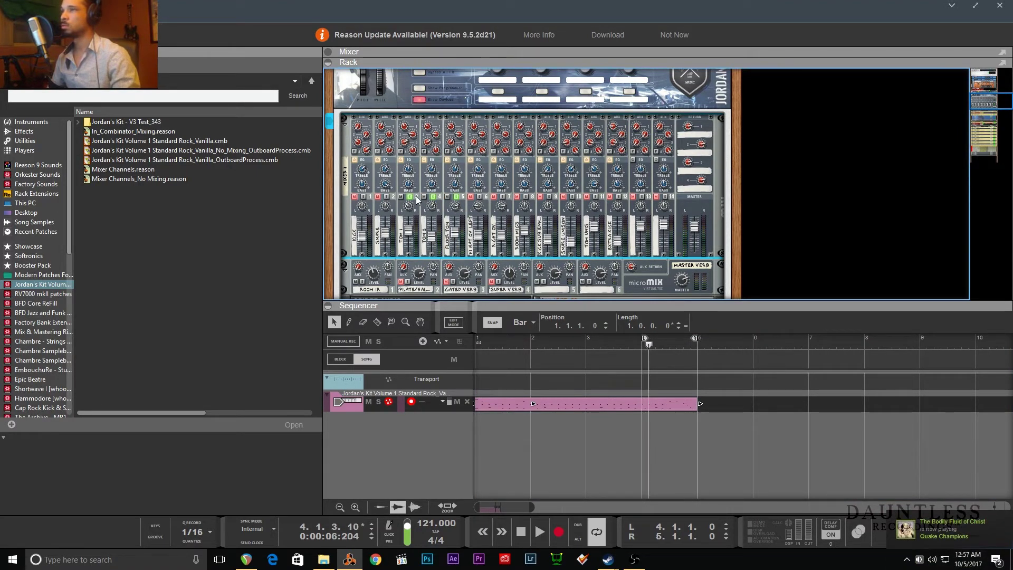
pyautogui.press('KP_0')
pyautogui.press('KP_0')
# - Solo the room mics on channel 8 and audition them with the drum pattern
pyautogui.click(526, 197)
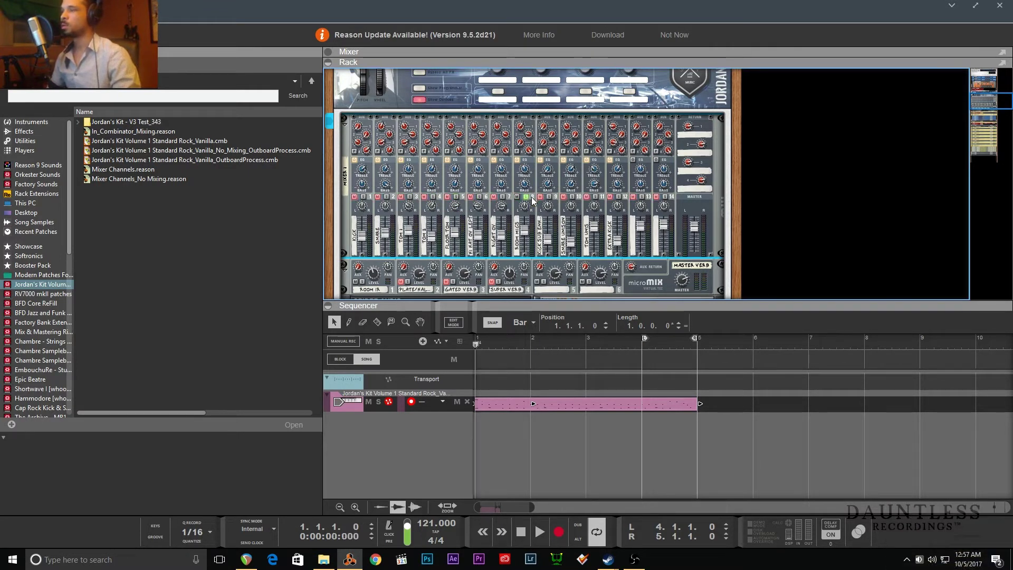
pyautogui.press('space')
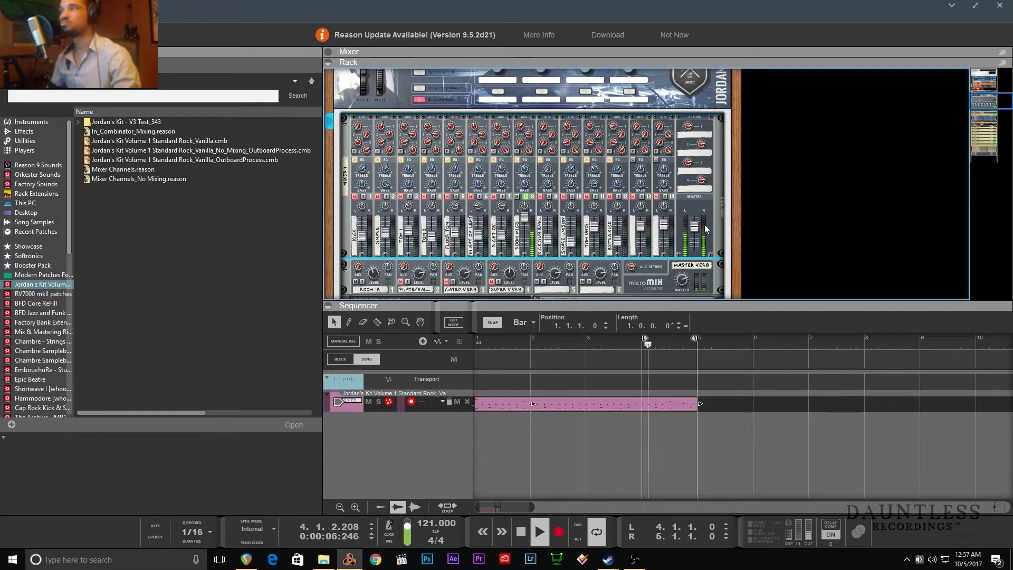
pyautogui.press('space')
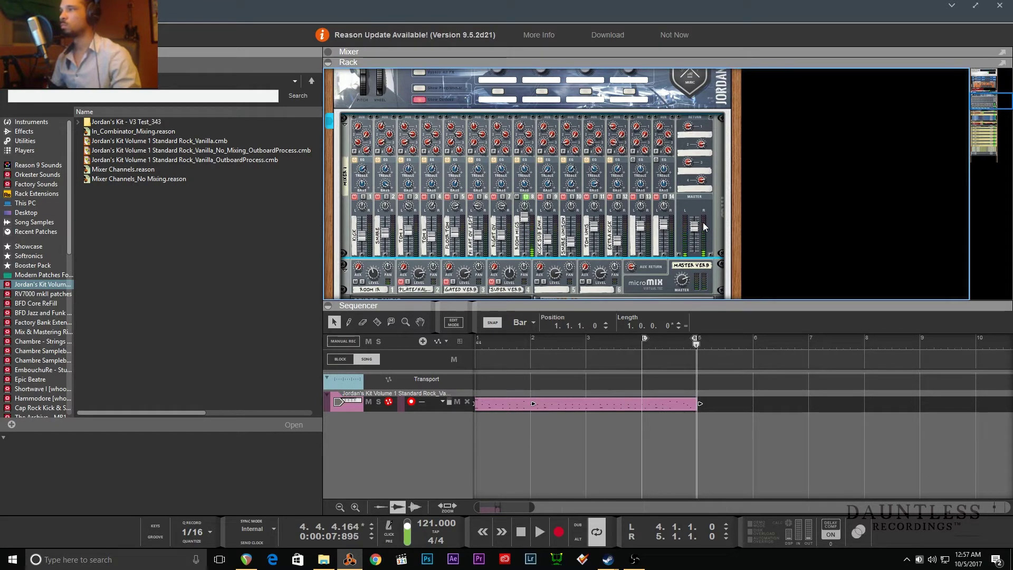
# - Switch the solo from channel 8 to channel 9, audition it with the pattern and clear its solo
pyautogui.click(549, 196)
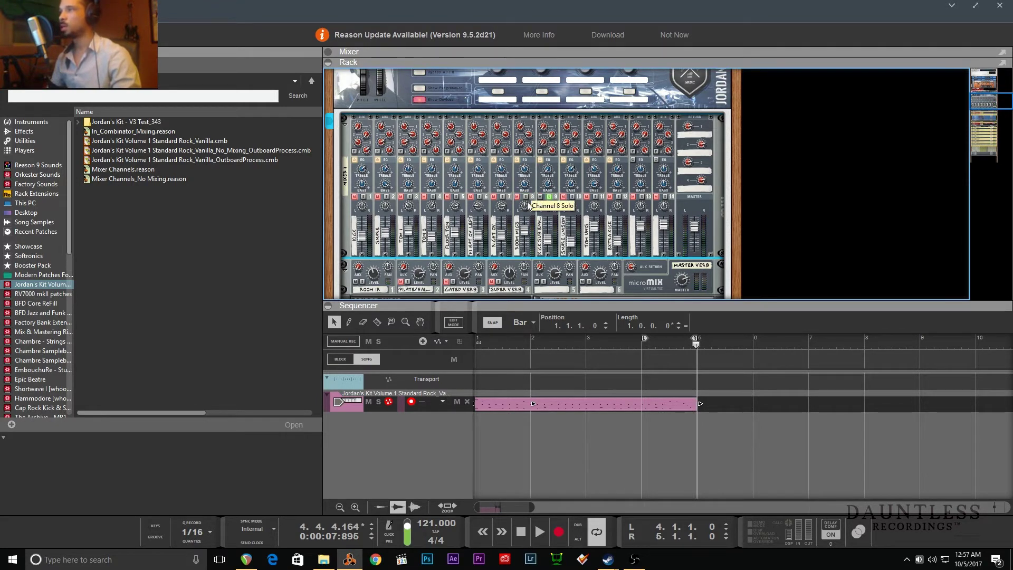
pyautogui.press('space')
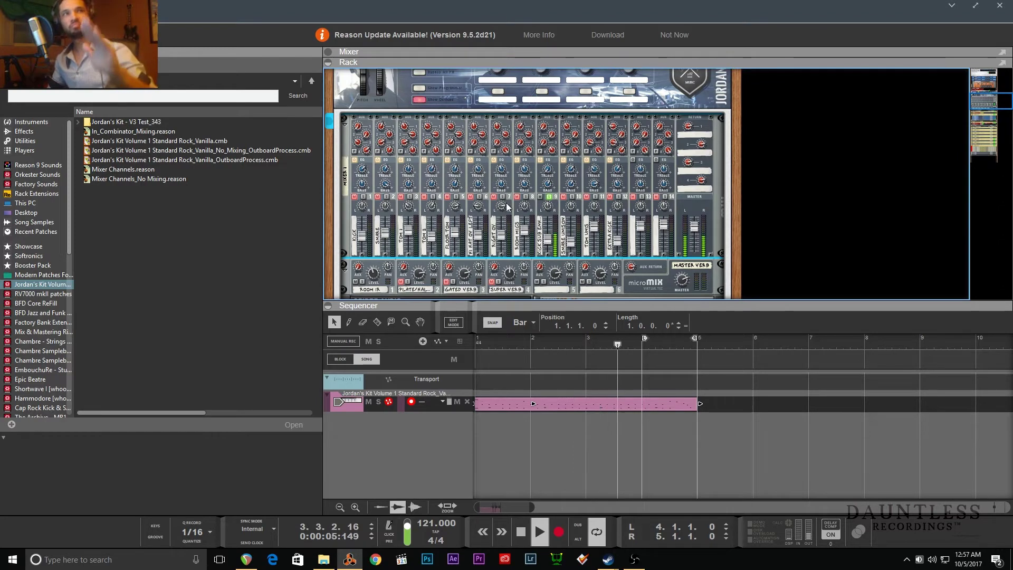
pyautogui.press('space')
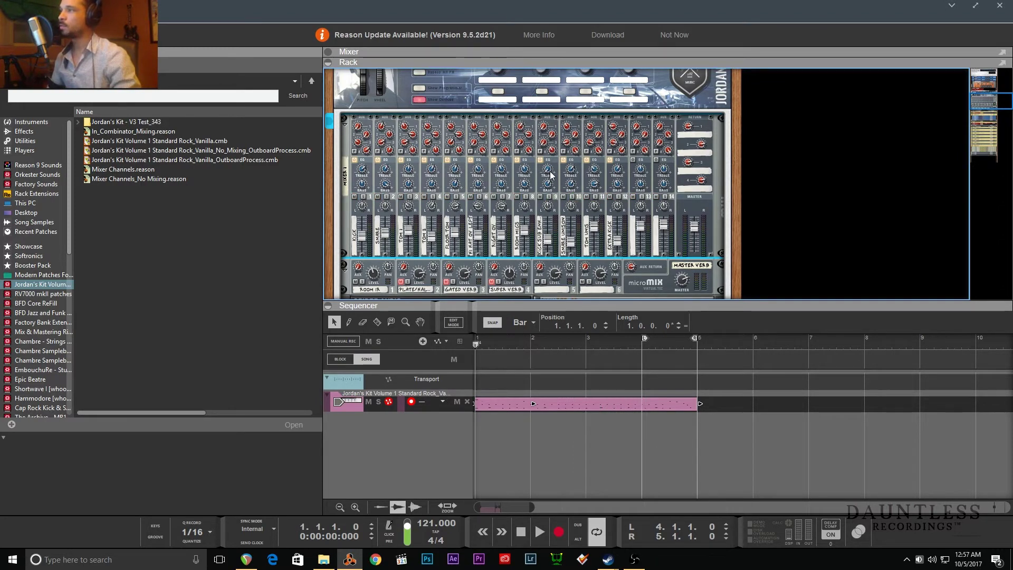
# - Solo channel 10 on the kit's mixer, audition it with the drum pattern and clear its solo
pyautogui.scroll(-3, 616, 235)
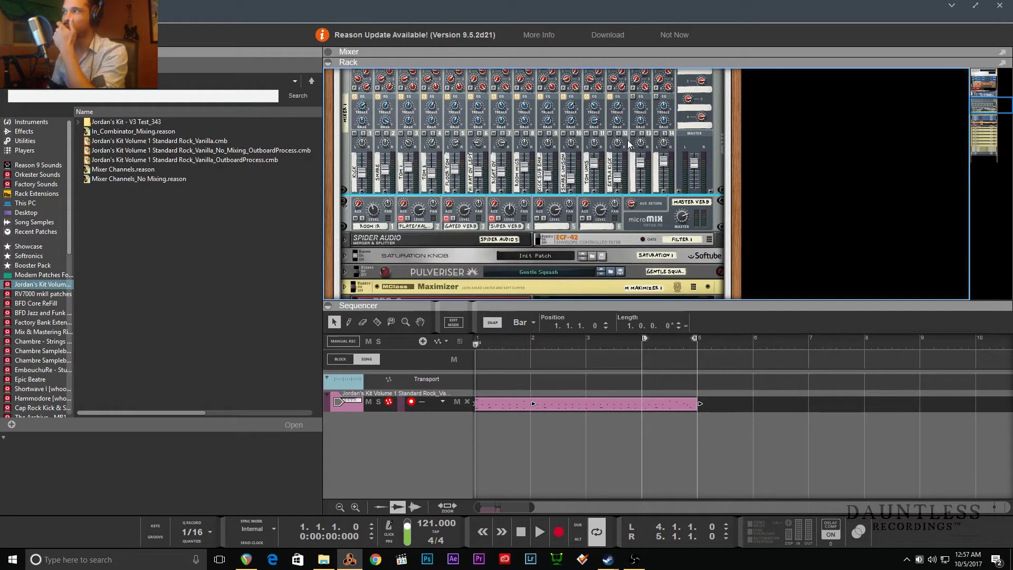
pyautogui.scroll(-4, 592, 190)
pyautogui.scroll(3, 577, 174)
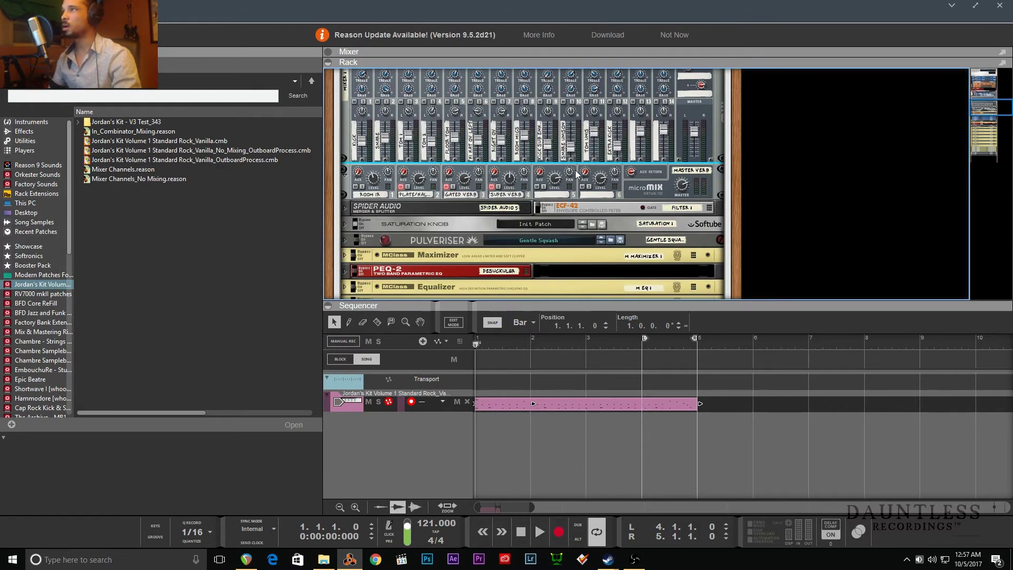
pyautogui.click(572, 102)
pyautogui.press('space')
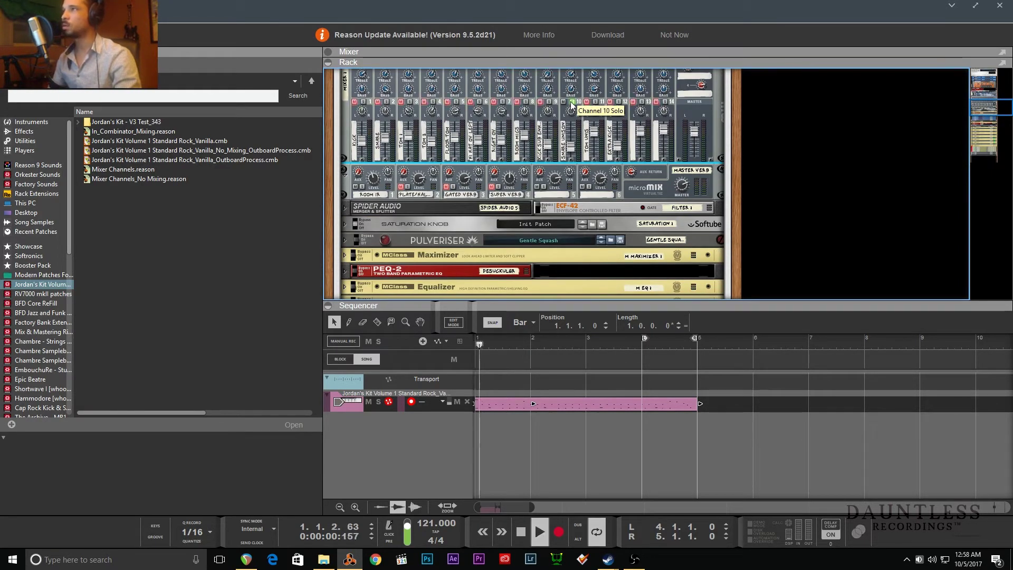
pyautogui.press('space')
pyautogui.press('space')
pyautogui.press('space')
pyautogui.scroll(-4, 570, 211)
pyautogui.scroll(5, 520, 118)
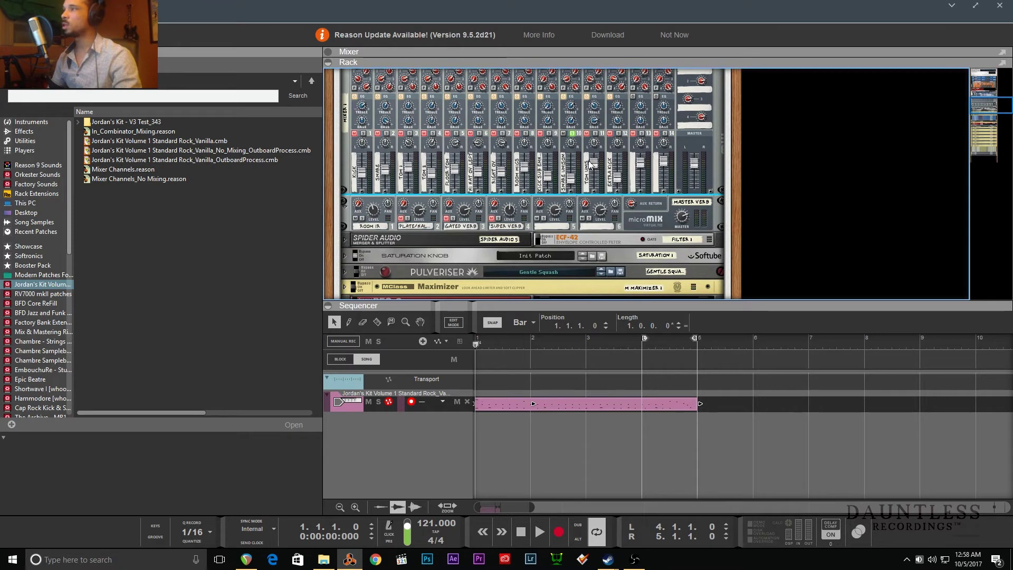
pyautogui.click(570, 134)
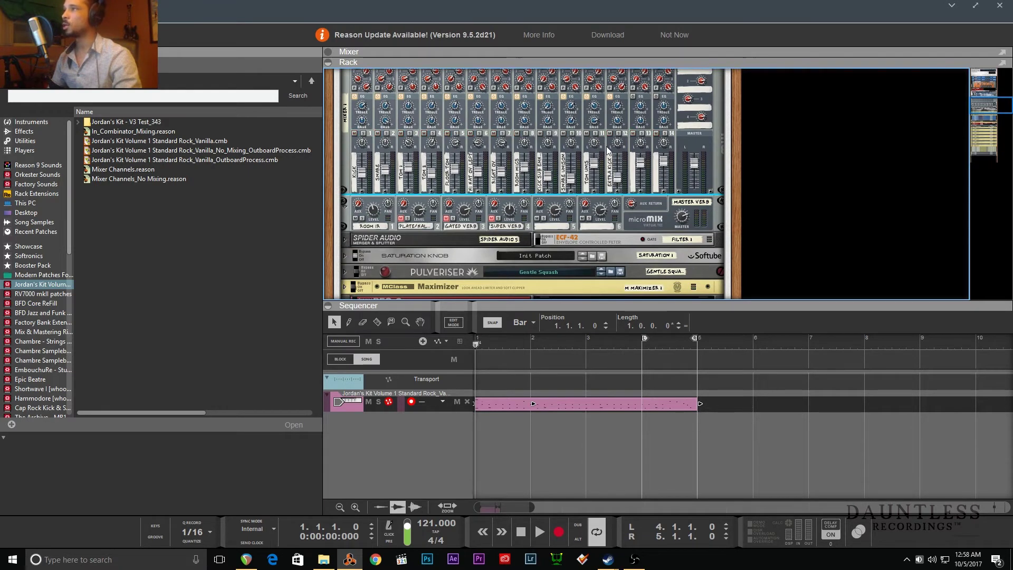
# - Solo the extra kick on channel 12, audition it with the pattern, then clear the solo and stop playback
pyautogui.click(618, 133)
pyautogui.press('space')
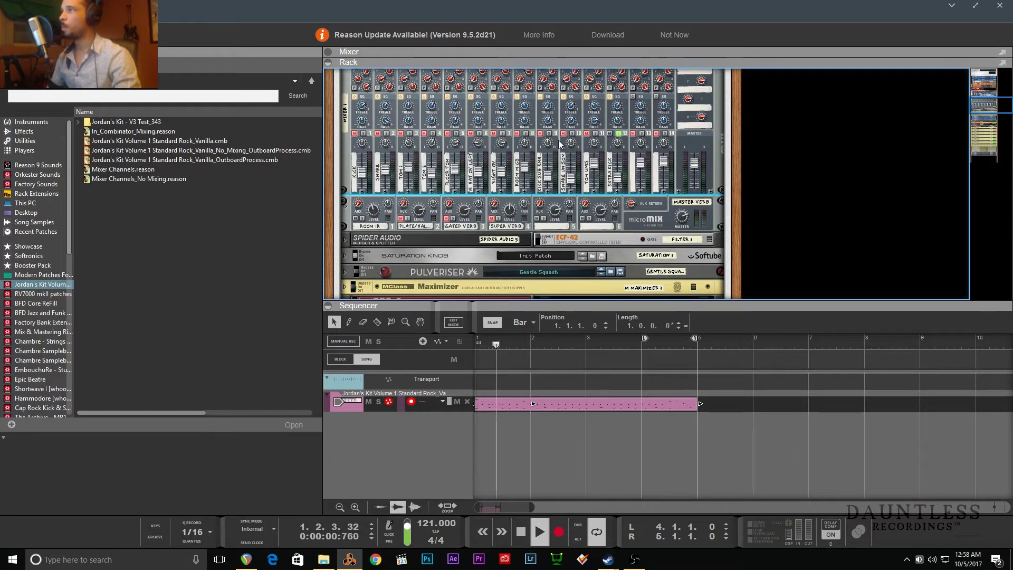
pyautogui.click(619, 134)
pyautogui.press('space')
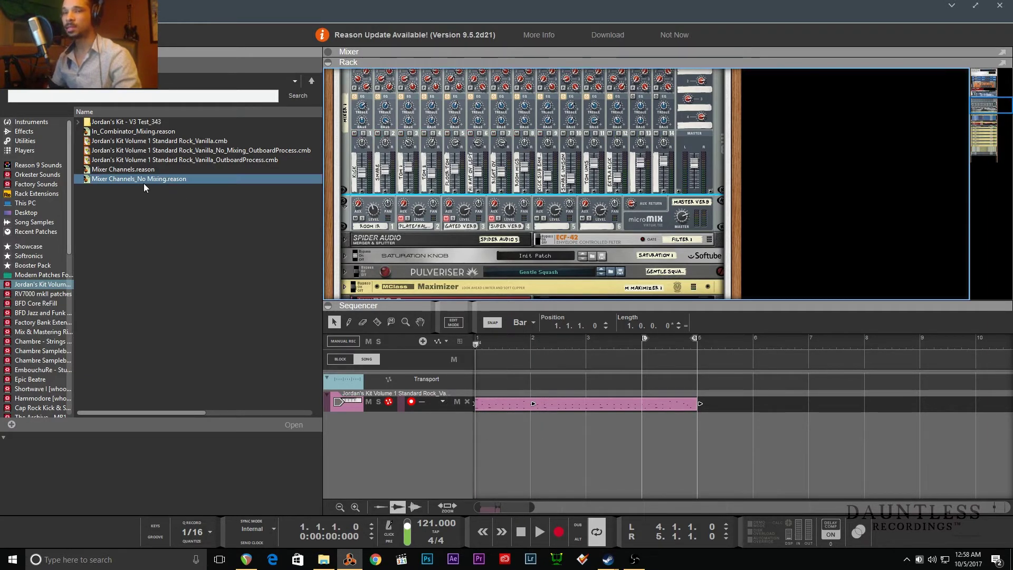
# - Expand the rack to the full window height, hide the browser and bring the kit's mixer into view
pyautogui.scroll(-15, 488, 227)
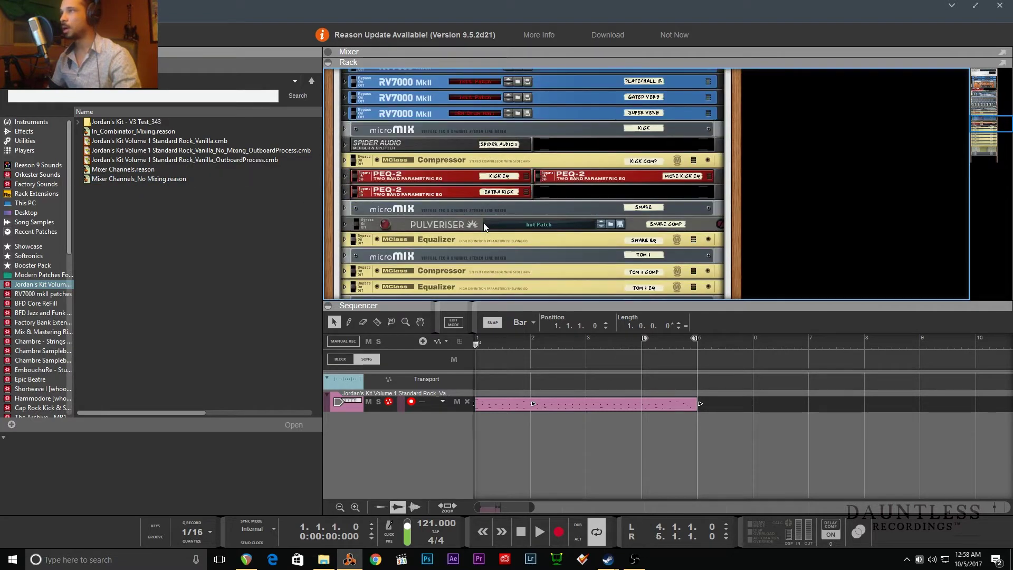
pyautogui.scroll(-10, 480, 213)
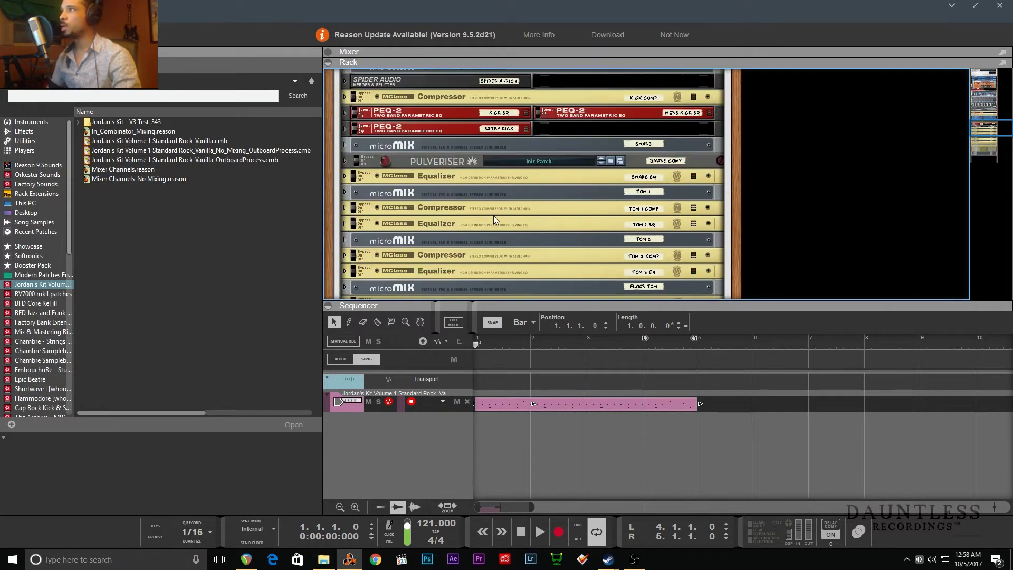
pyautogui.press('F6')
pyautogui.press('F6')
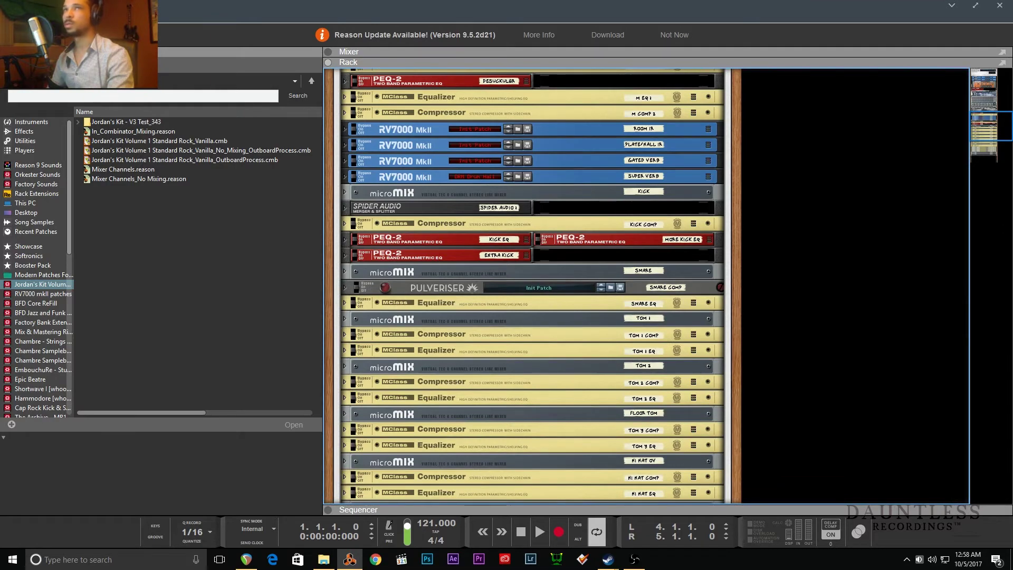
pyautogui.press('F3')
pyautogui.scroll(8, 196, 178)
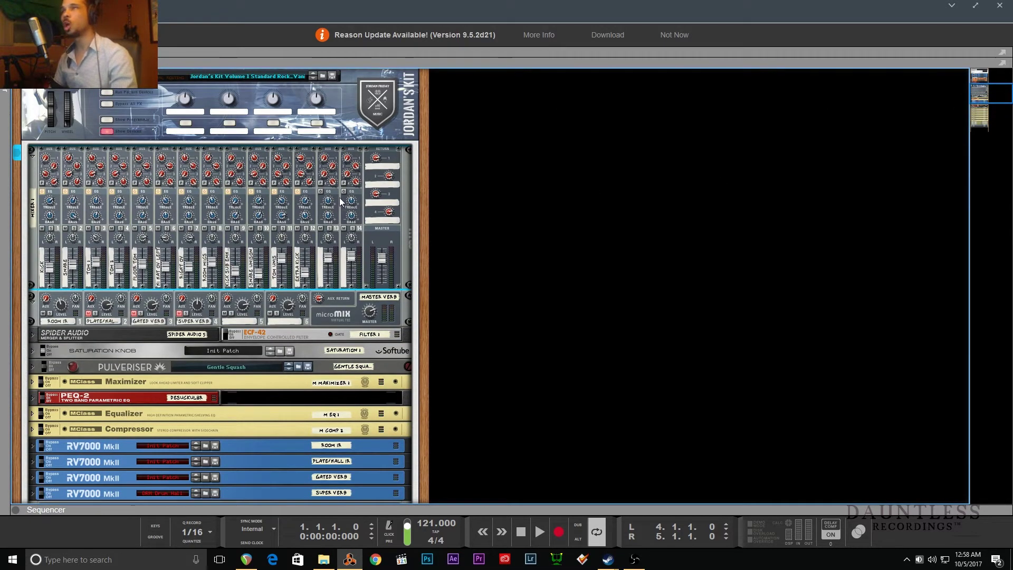
# - Move the Jordan's Kit Combinator into a second rack column beside the master section
pyautogui.moveTo(315, 130); pyautogui.dragTo(617, 108)
pyautogui.scroll(3, 702, 182)
pyautogui.scroll(5, 702, 178)
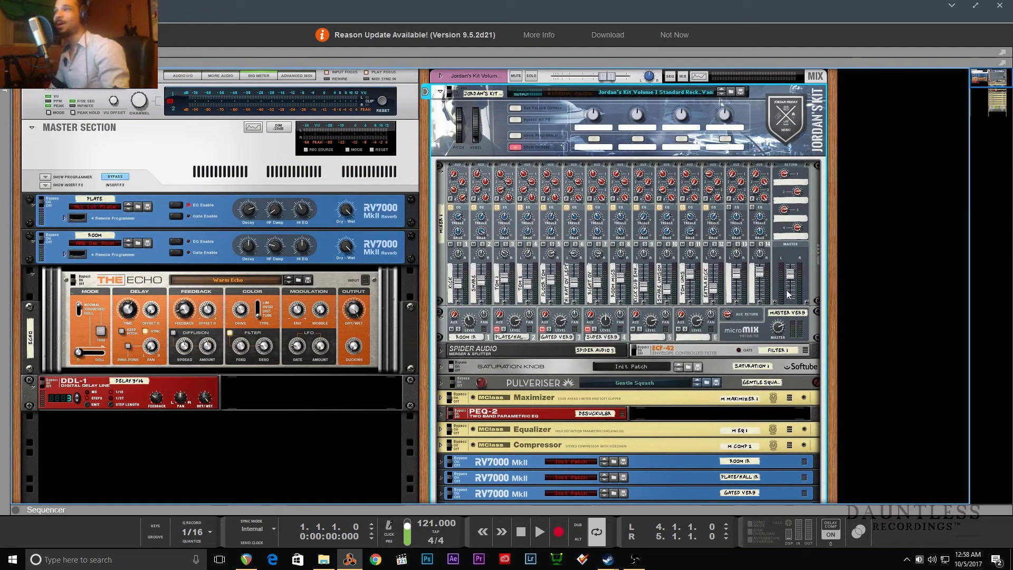
pyautogui.scroll(-3, 534, 403)
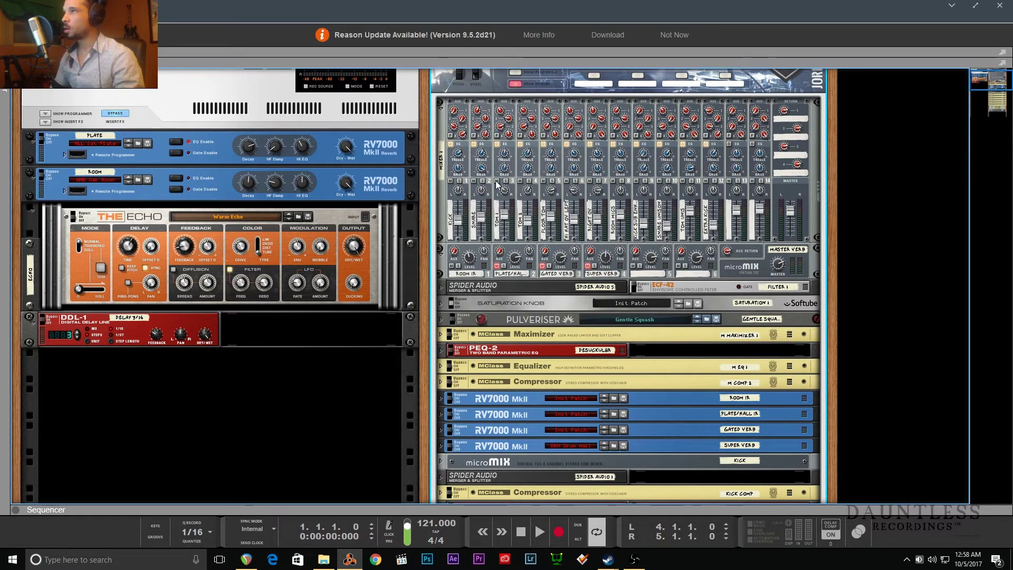
# - Select the Master Verb microMIX, unfold the Room IR RV7000 reverb inside the Combinator and show the browser again
pyautogui.click(445, 261)
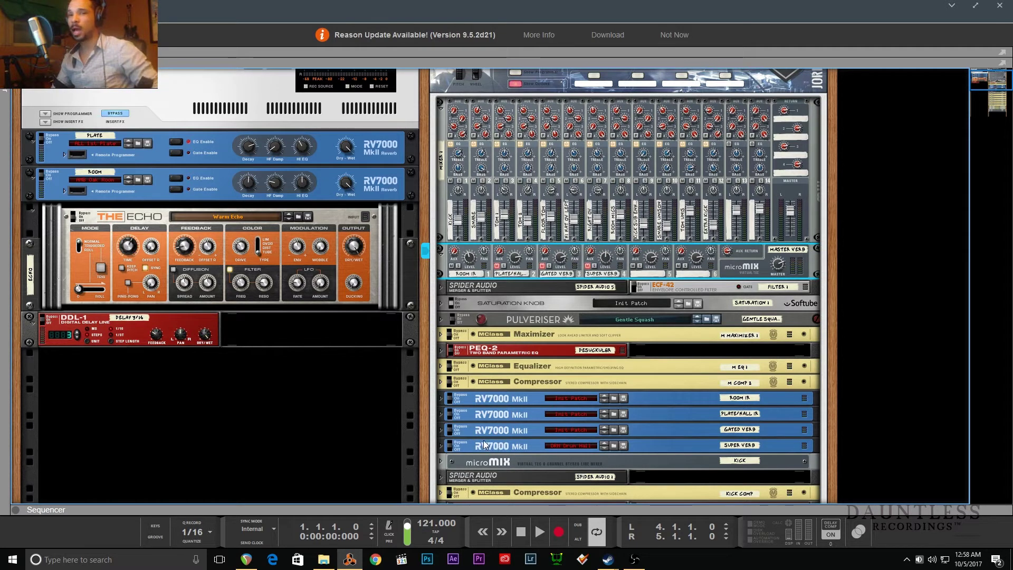
pyautogui.click(442, 399)
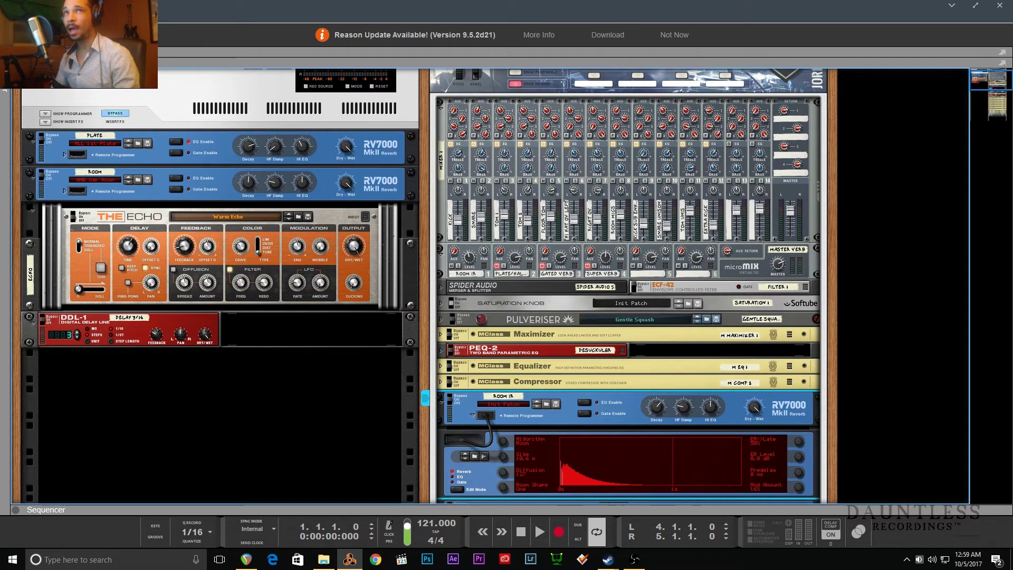
pyautogui.press('F3')
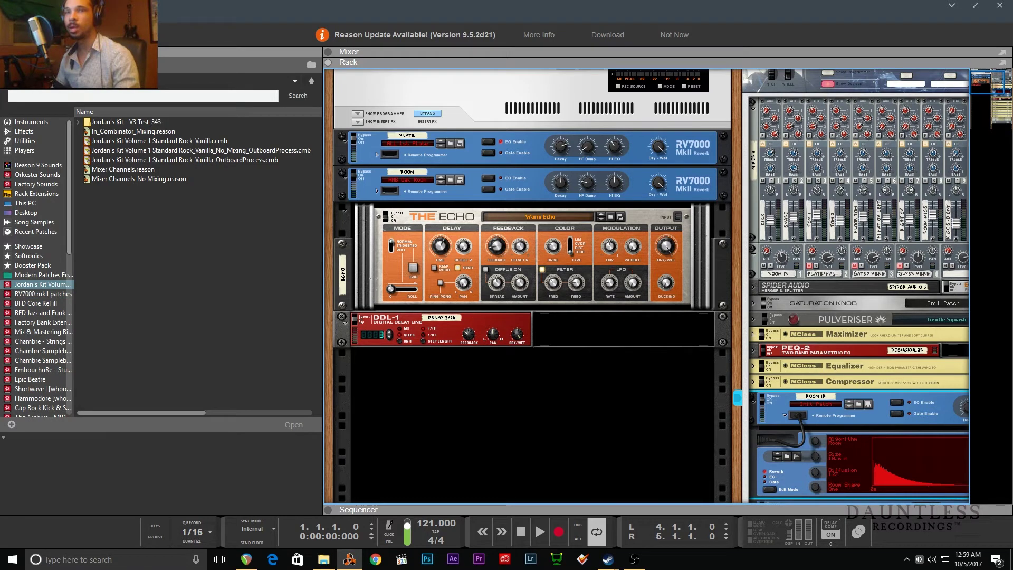
# - Search the RV7000 mkII patches location for "studio" and select the impulse response Studio B 01 Near.wav
pyautogui.click(43, 293)
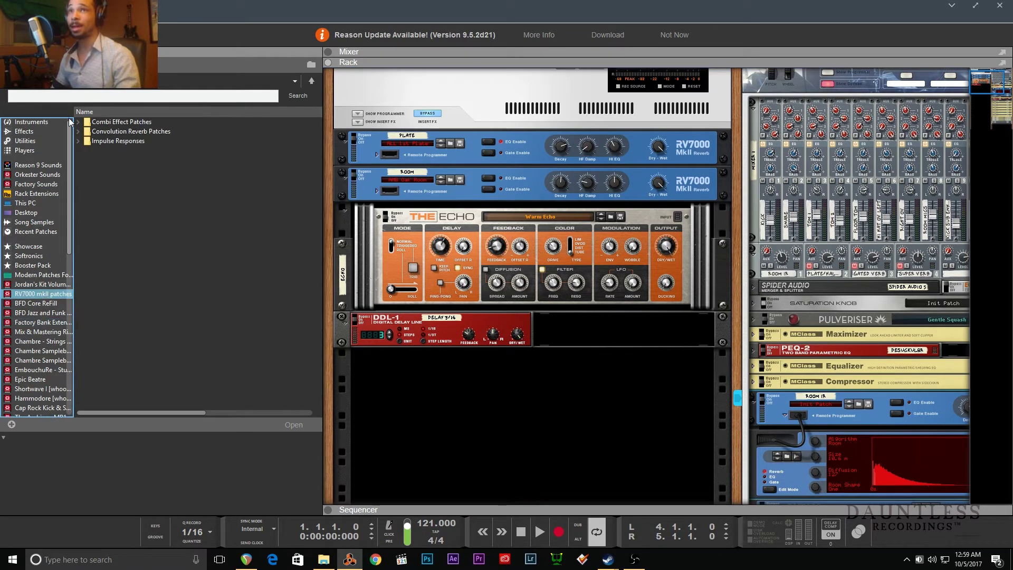
pyautogui.click(84, 96)
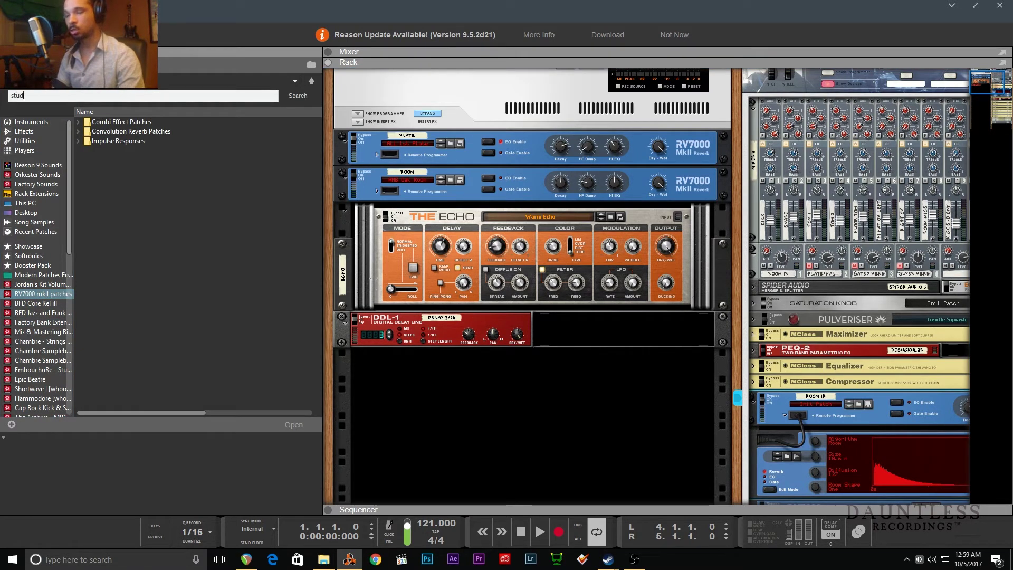
pyautogui.press('Return')
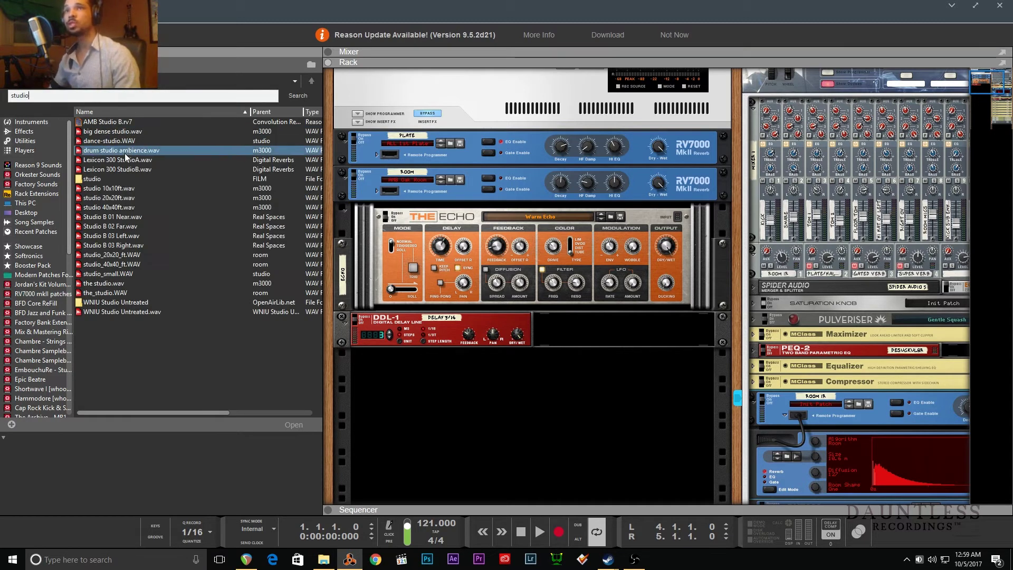
pyautogui.click(133, 220)
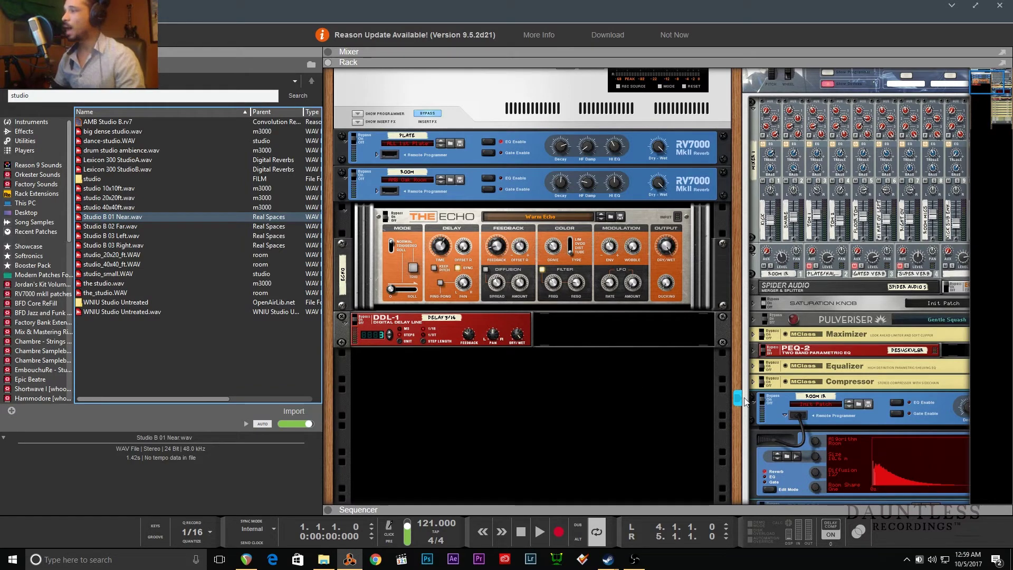
# - Fold the Room IR reverb's remote programmer, then unfold the Plate/Hall IR reverb to examine its settings and fold it again
pyautogui.hscroll(3, 737, 383)
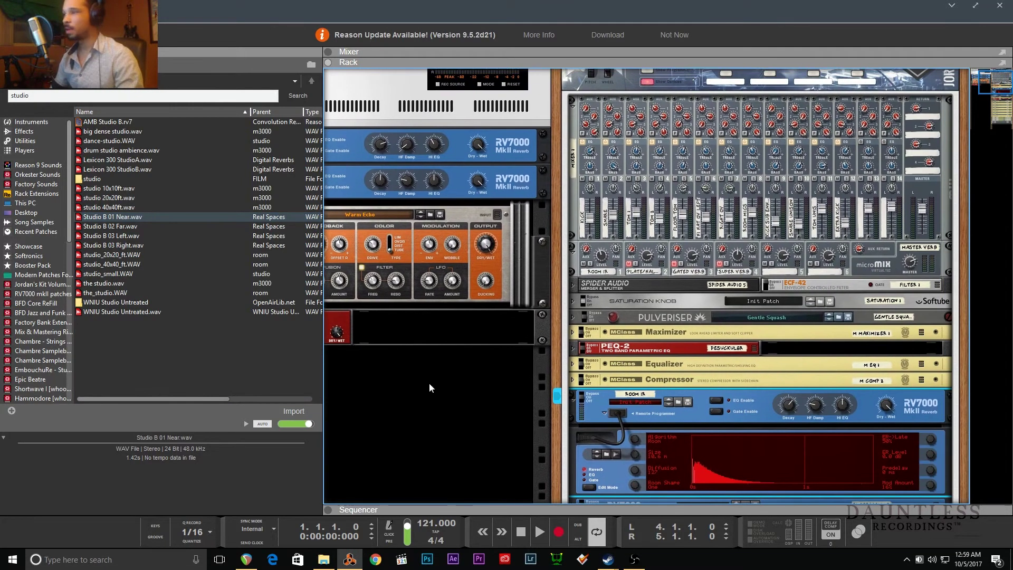
pyautogui.scroll(-3, 736, 435)
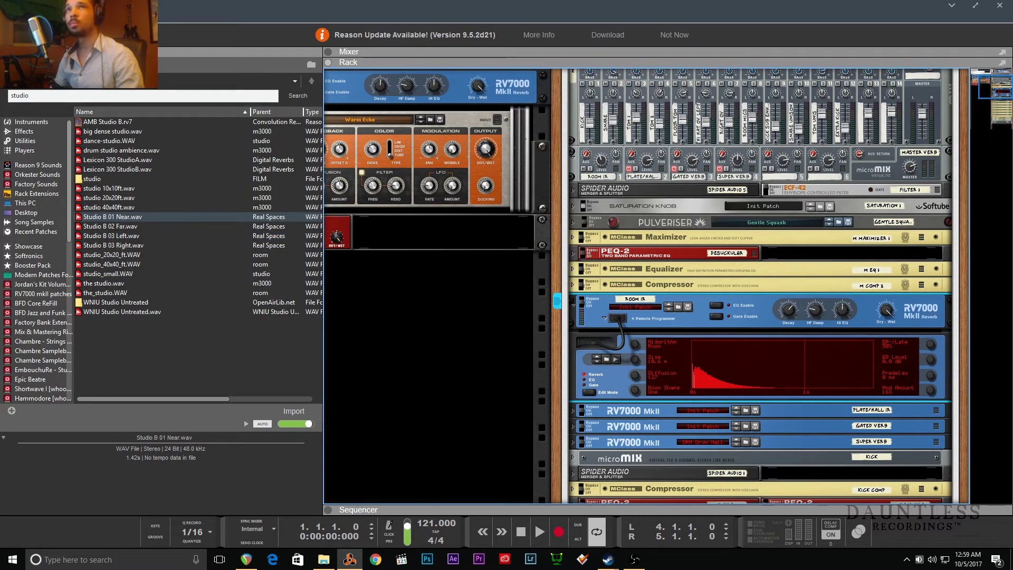
pyautogui.click(604, 318)
pyautogui.click(1004, 516)
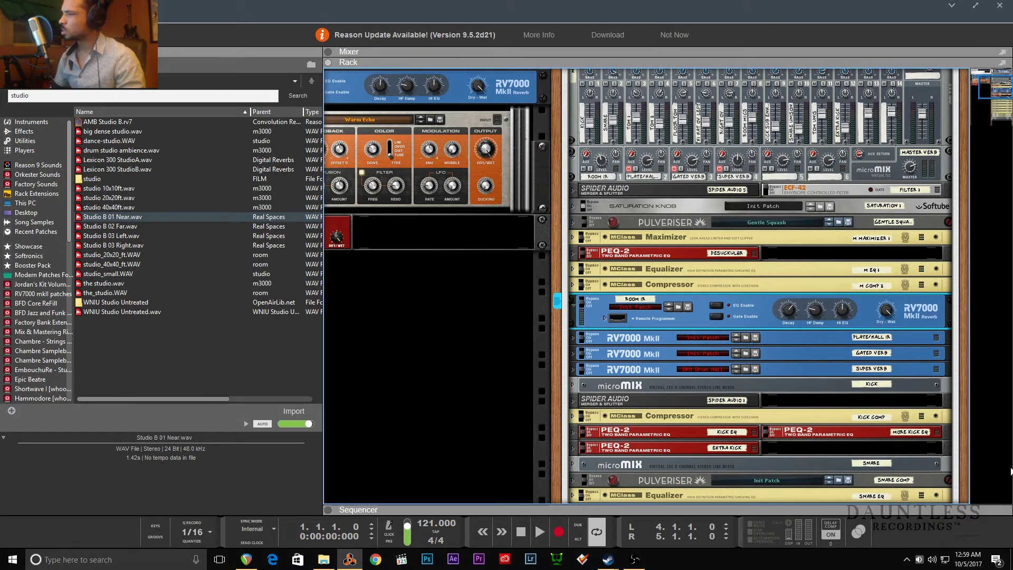
pyautogui.click(573, 338)
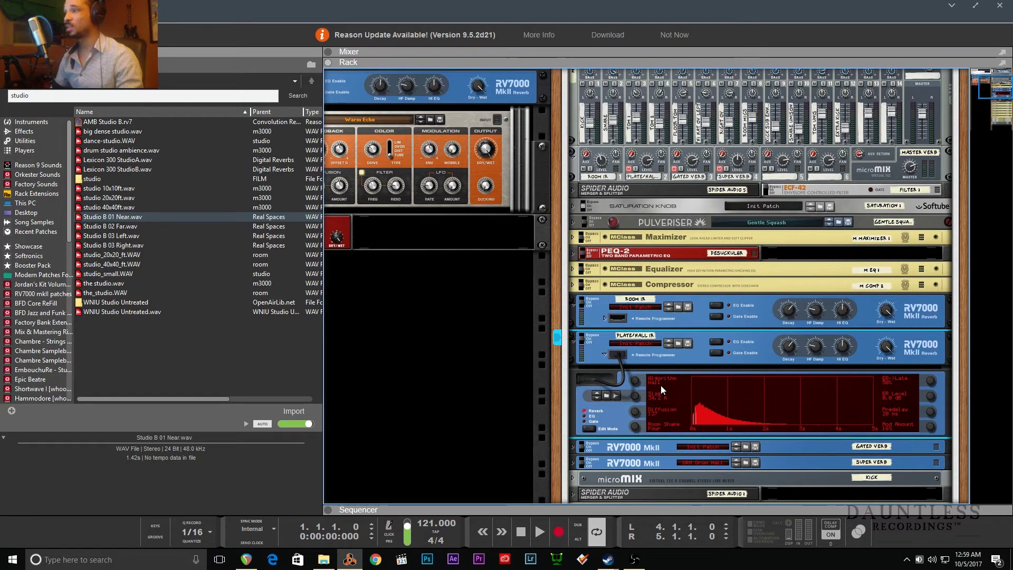
pyautogui.click(574, 343)
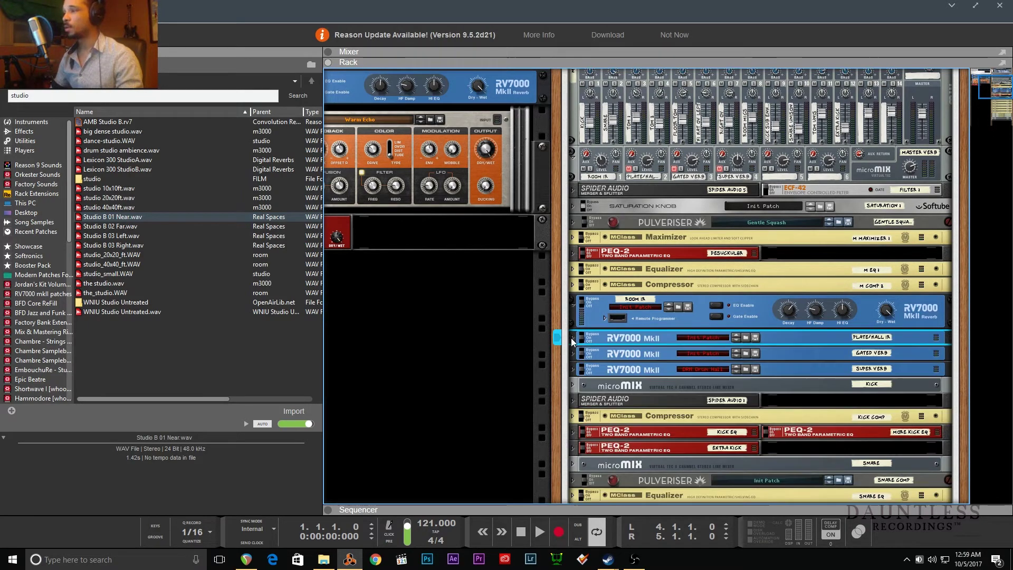
# - Unfold the Gated Verb and Super Verb reverbs to examine their programmer settings, then fold both devices again
pyautogui.click(573, 354)
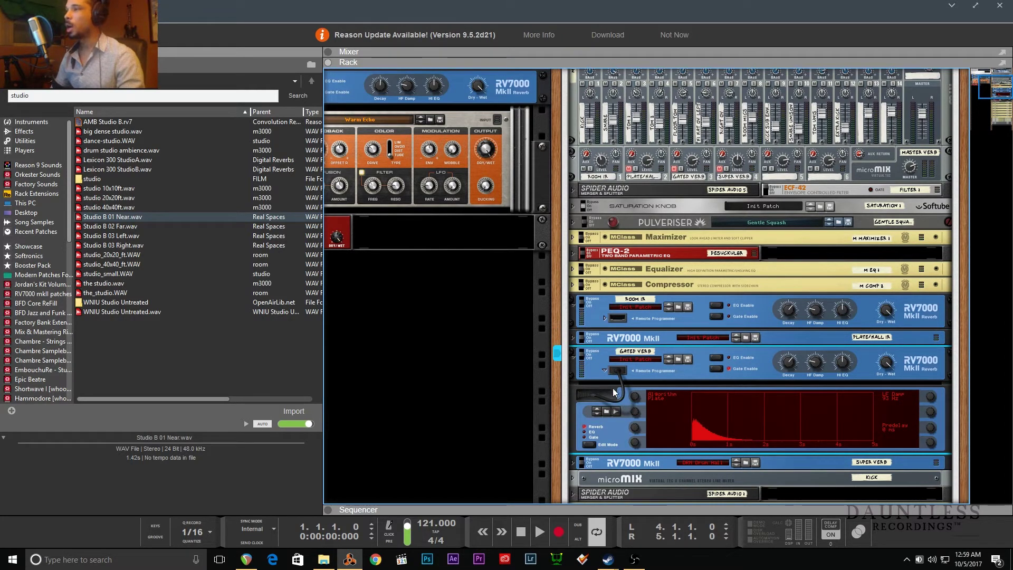
pyautogui.click(605, 369)
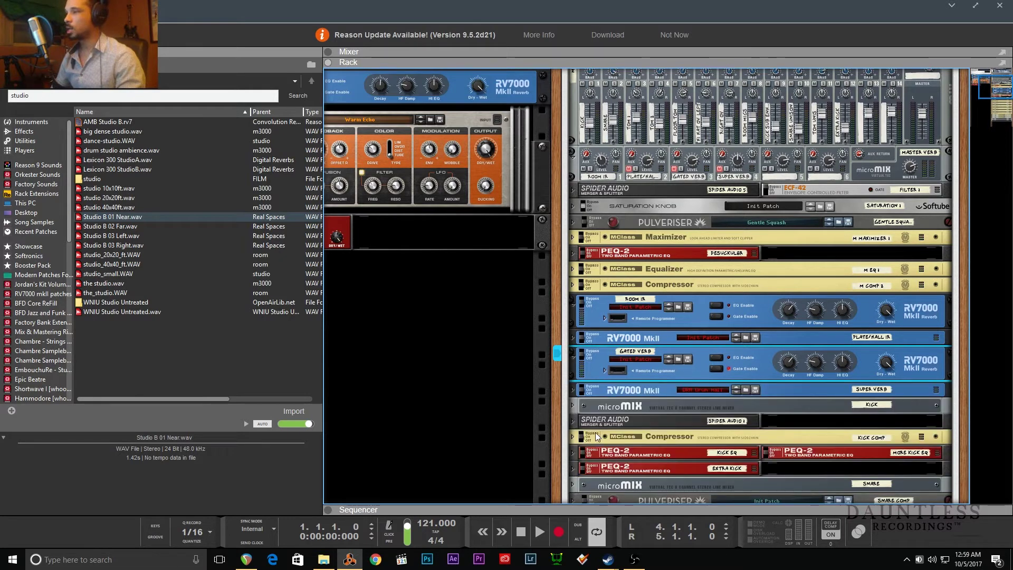
pyautogui.click(574, 395)
pyautogui.click(573, 391)
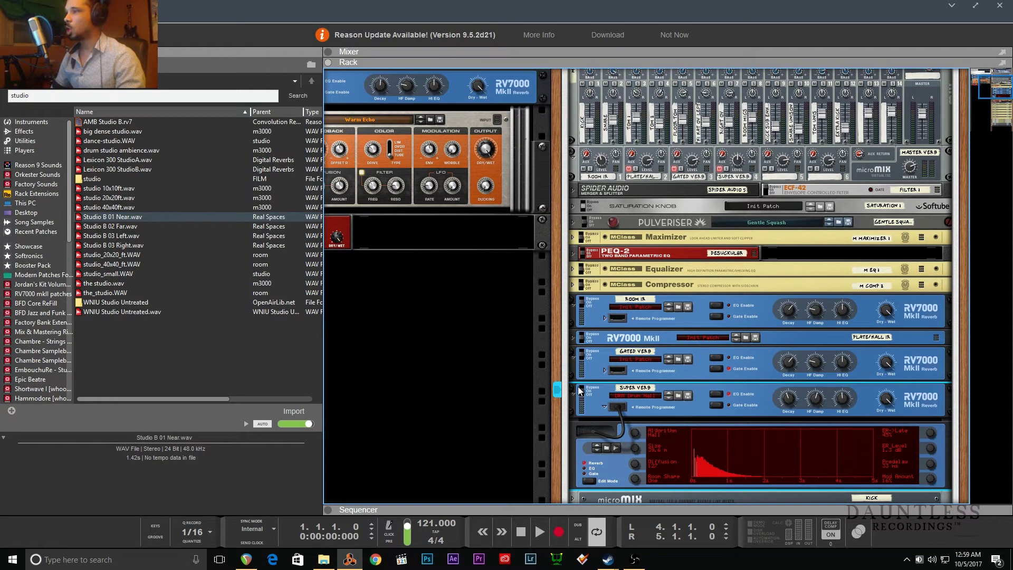
pyautogui.click(602, 405)
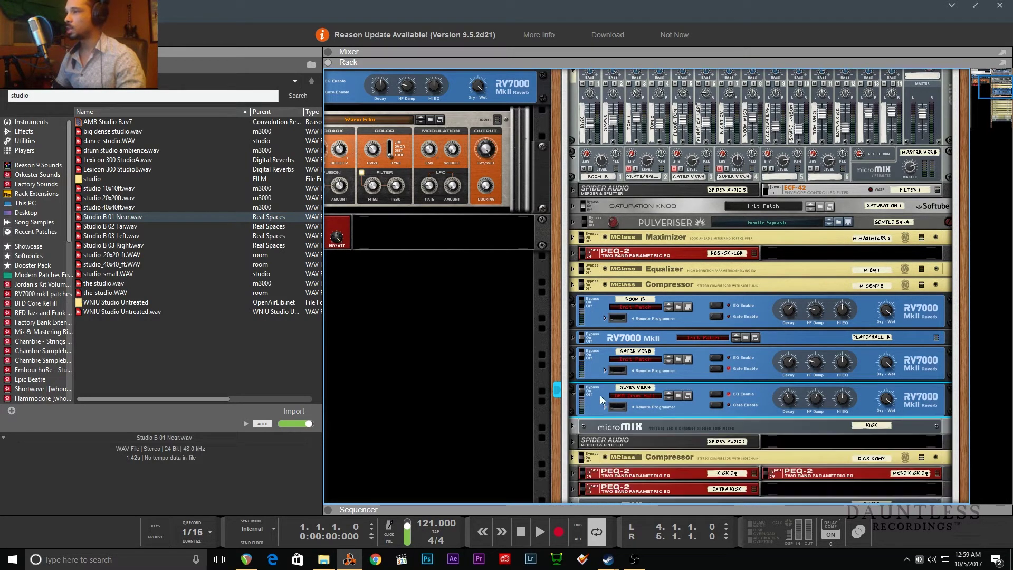
pyautogui.click(573, 395)
pyautogui.click(573, 359)
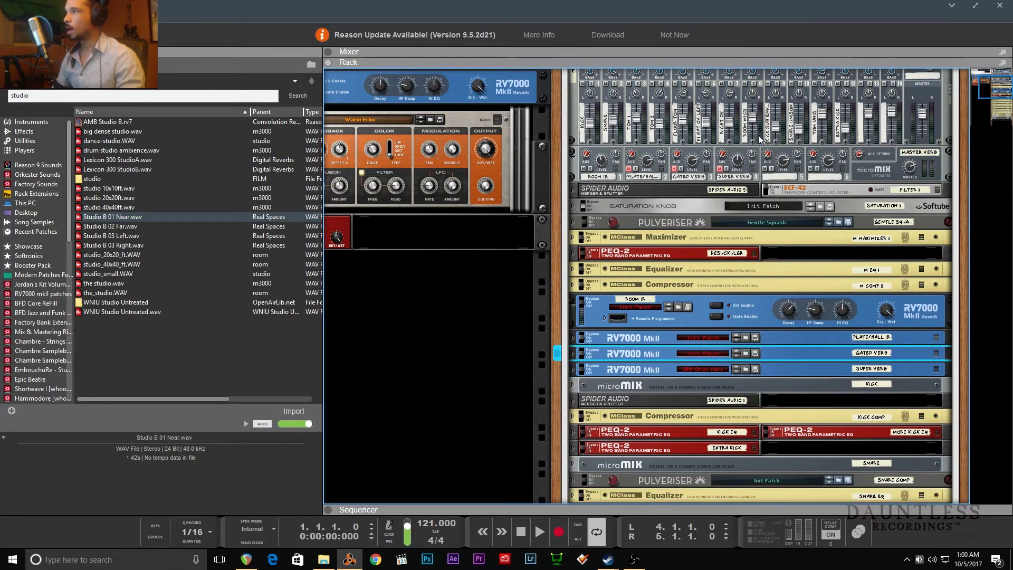
# - Play the pattern through the Room IR reverb and unmute the Plate/Hall return on the Master Verb microMIX
pyautogui.scroll(2, 602, 230)
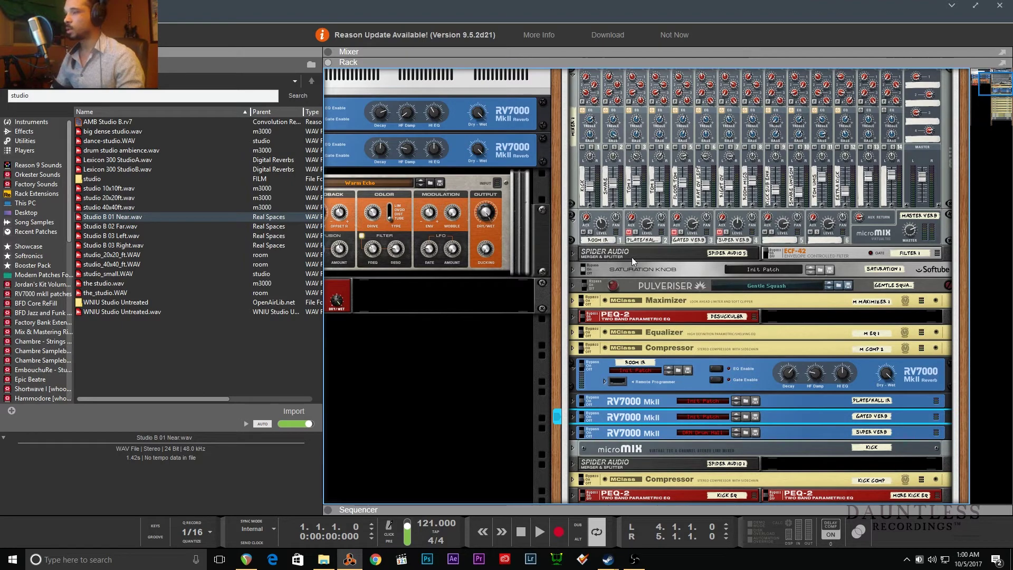
pyautogui.scroll(2, 674, 326)
pyautogui.press('space')
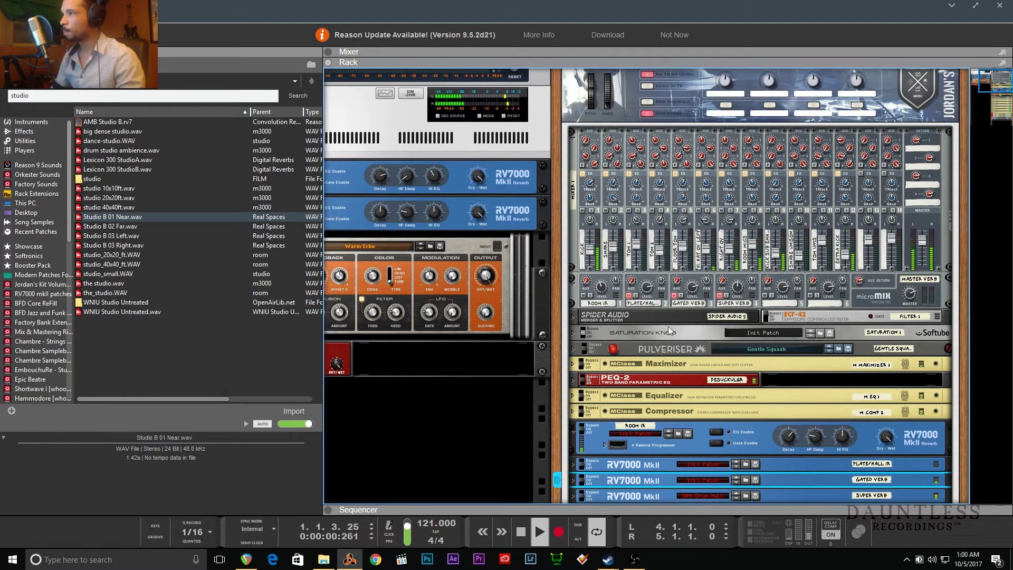
pyautogui.click(630, 299)
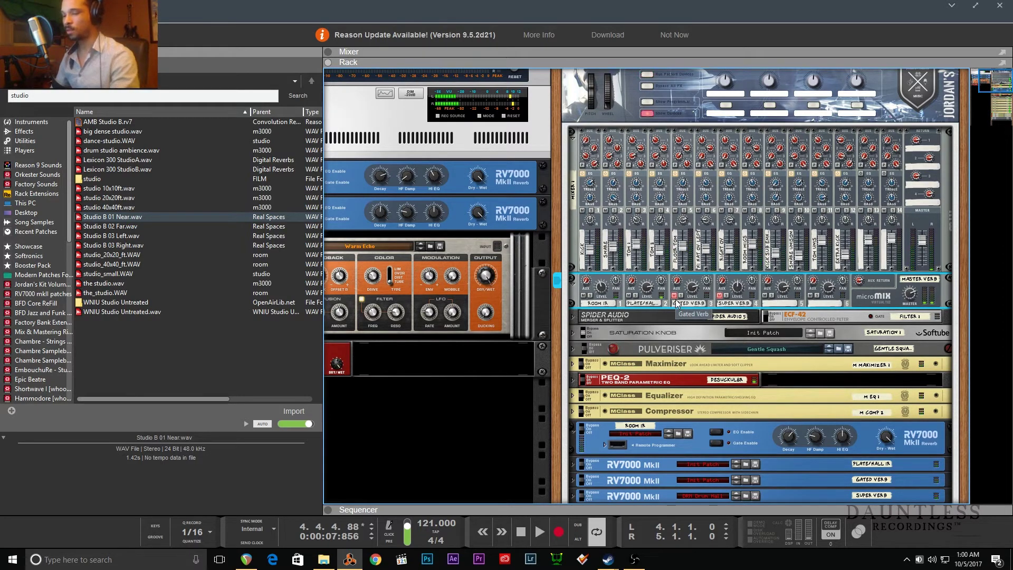
# - Show the sequencer beneath the rack, set the loop start to bar 1 and keep the Master Verb microMIX in view
pyautogui.press('F7')
pyautogui.press('space')
pyautogui.press('F6')
pyautogui.scroll(-3, 732, 237)
pyautogui.scroll(2, 732, 236)
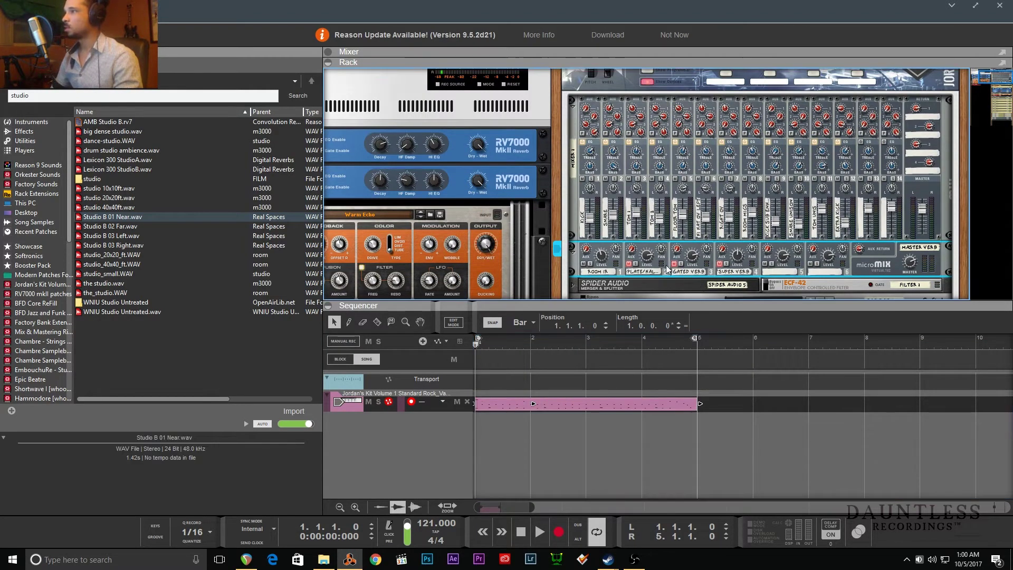
# - Audition the reverb returns with the looped pattern, toggling the Super Verb return's mute between passes, and stop playback
pyautogui.press('space')
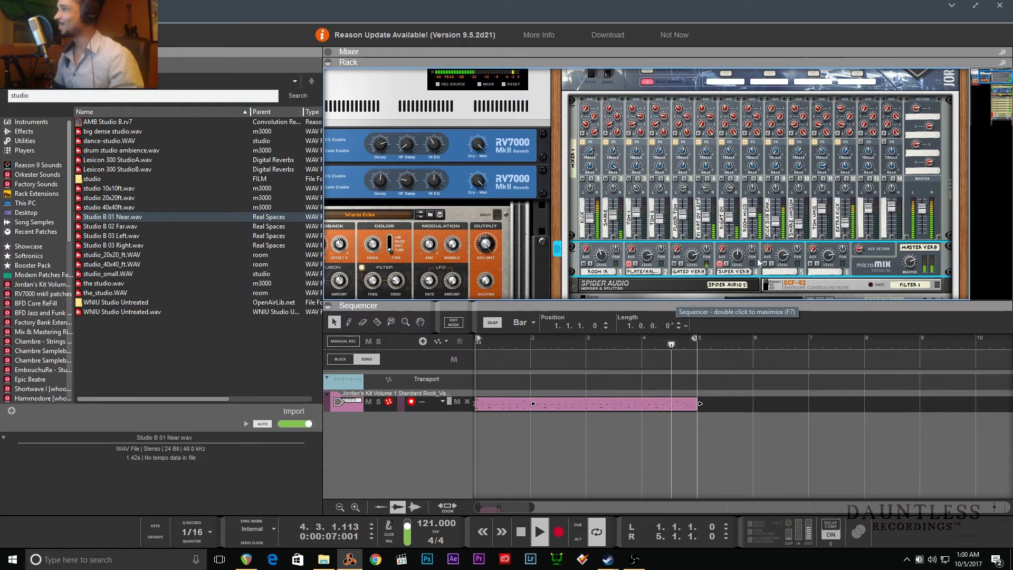
pyautogui.press('space')
pyautogui.press('KP_0')
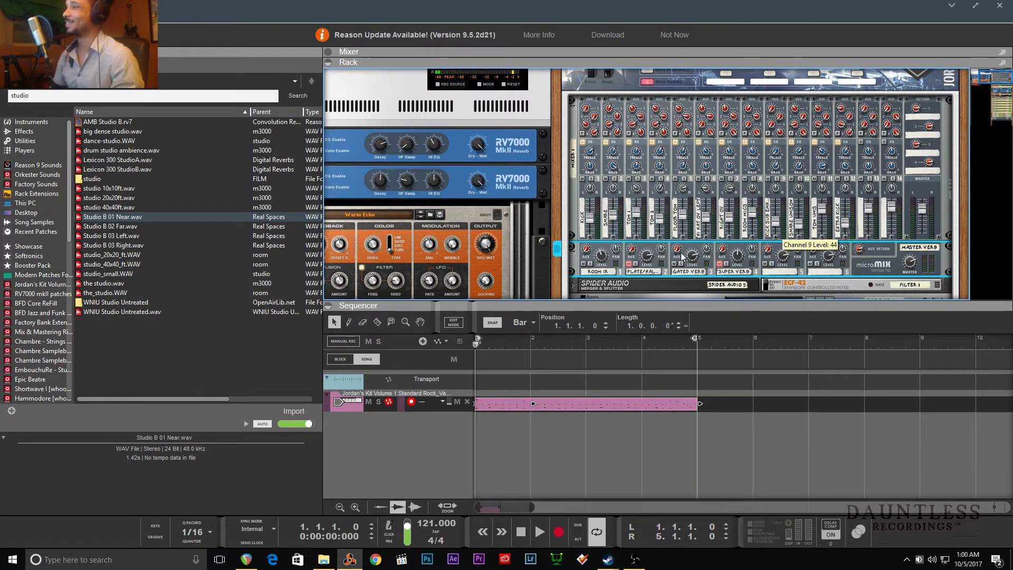
pyautogui.click(719, 265)
pyautogui.press('space')
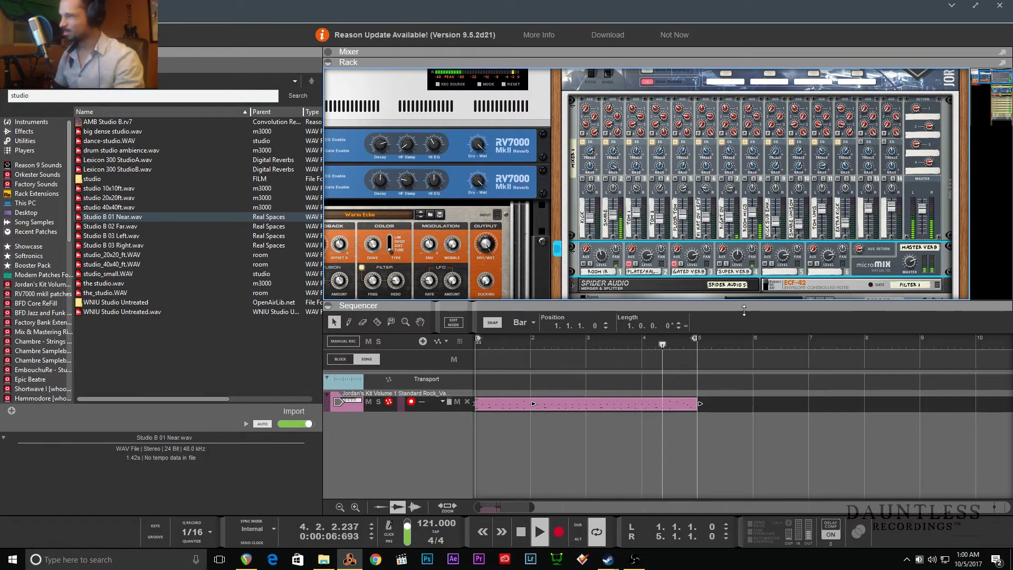
pyautogui.press('space')
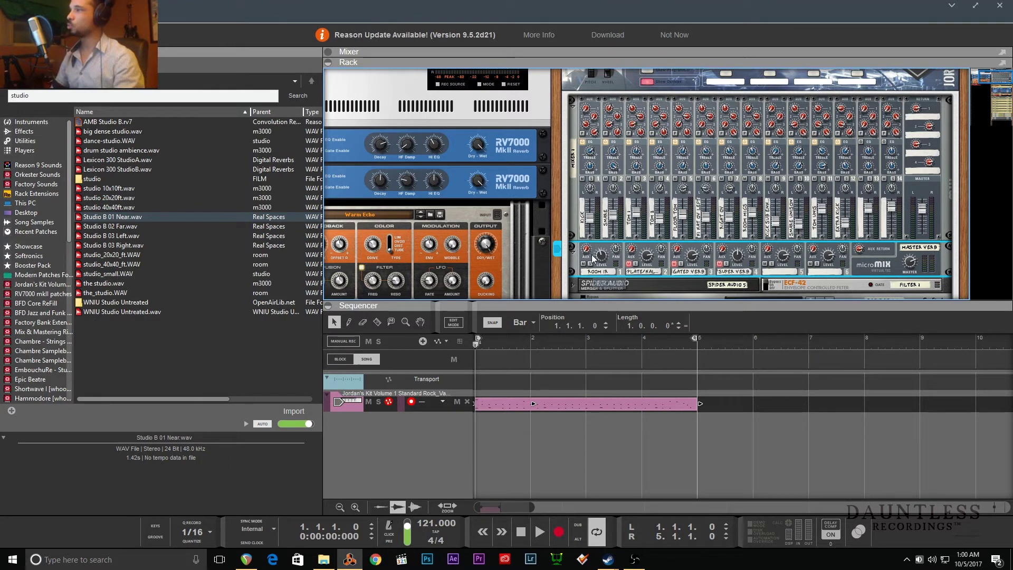
# - Play the pattern while lowering the Room IR return level on the Master Verb microMIX to about 71, then stop playback
pyautogui.moveTo(601, 258)
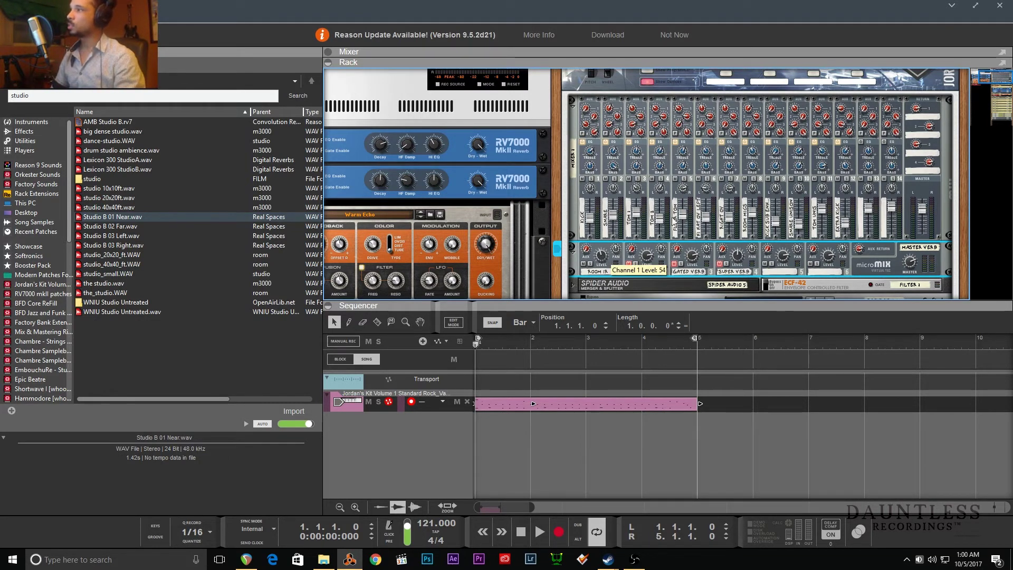
pyautogui.moveTo(752, 220)
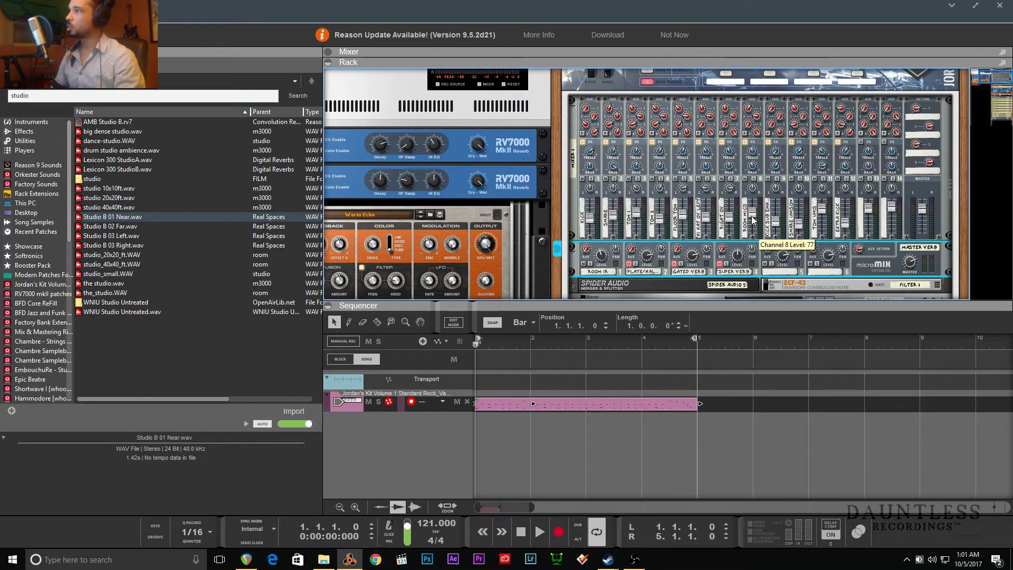
pyautogui.moveTo(757, 120)
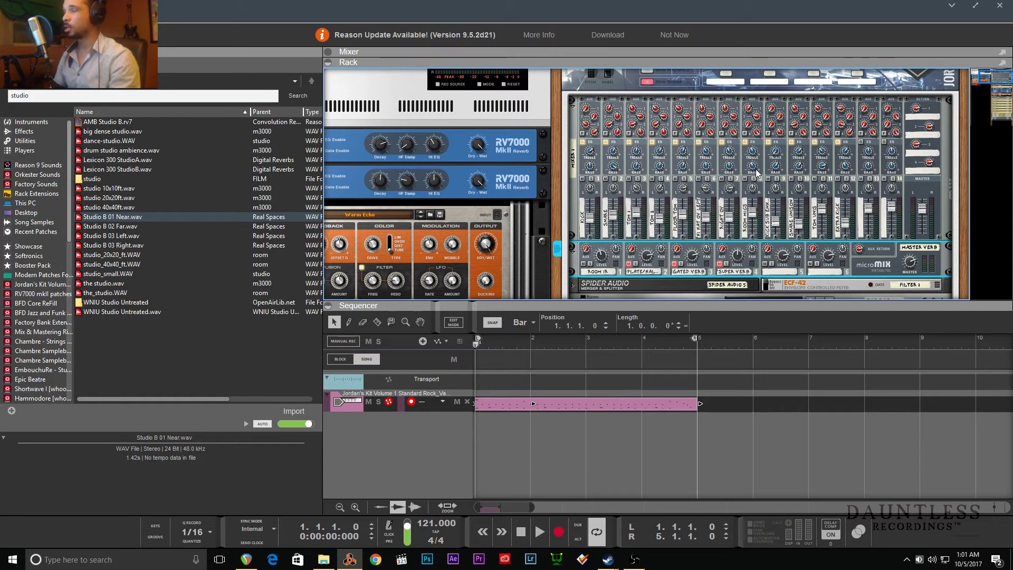
pyautogui.moveTo(750, 198)
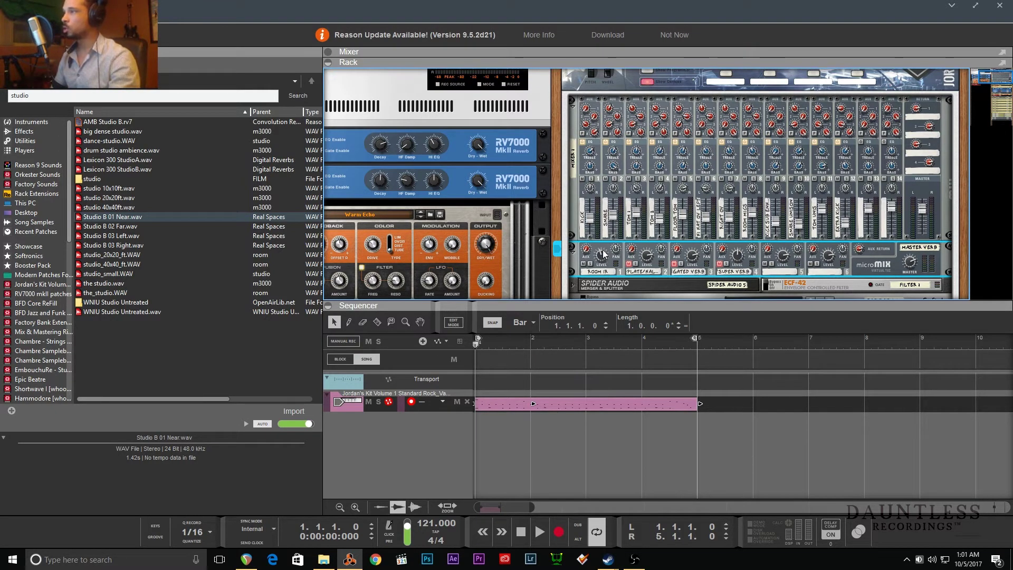
pyautogui.moveTo(696, 260)
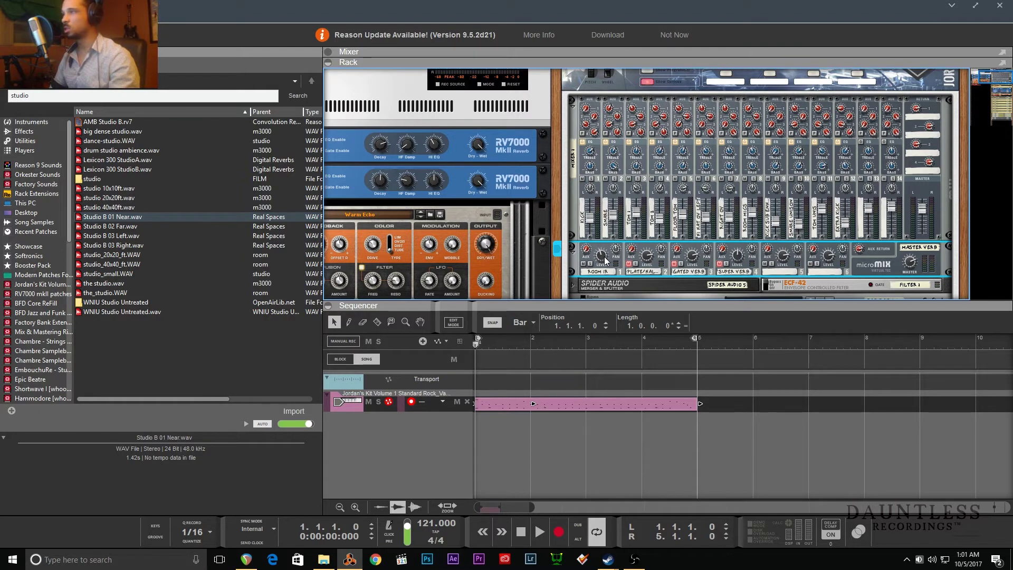
pyautogui.press('space')
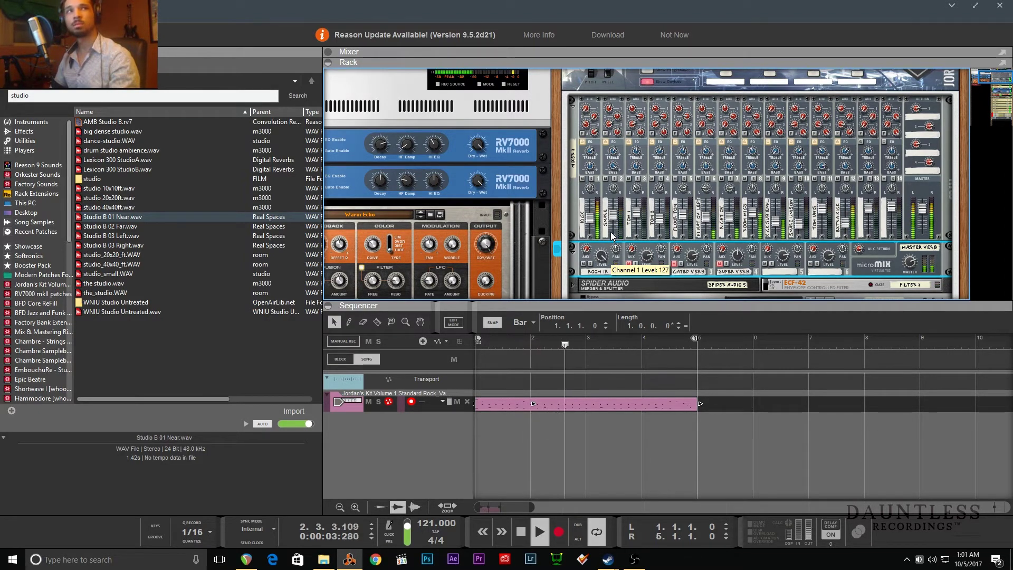
pyautogui.moveTo(612, 236); pyautogui.dragTo(610, 266)
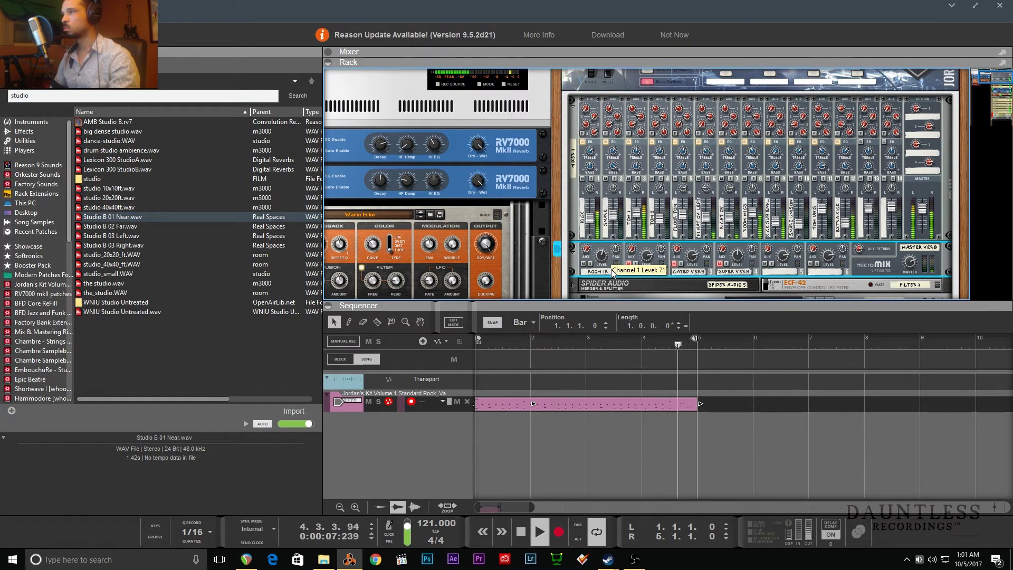
pyautogui.press('space')
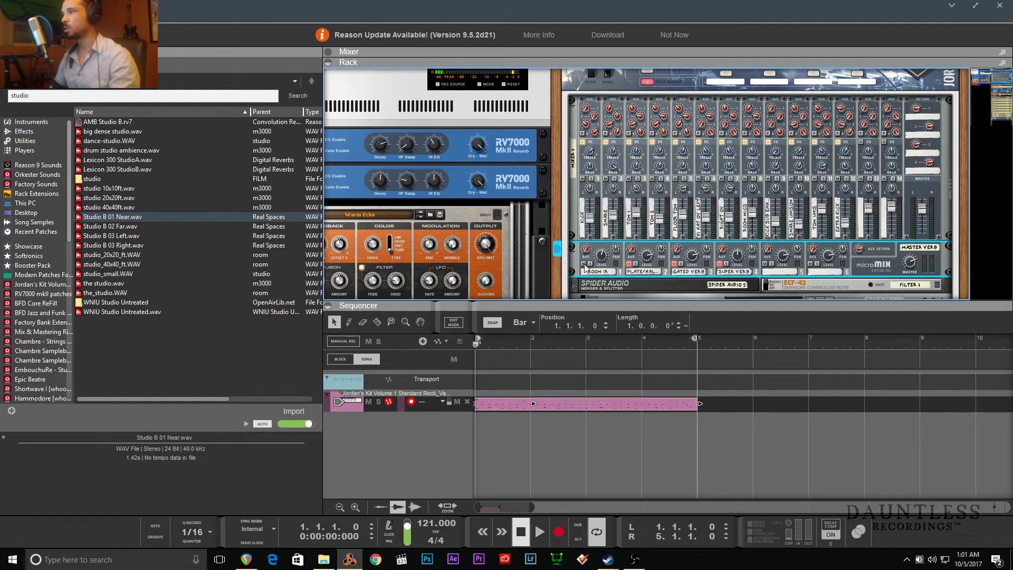
# - Audition the pattern with the Room IR return muted, muting mixer channel 8 for comparison, then stop playback
pyautogui.press('space')
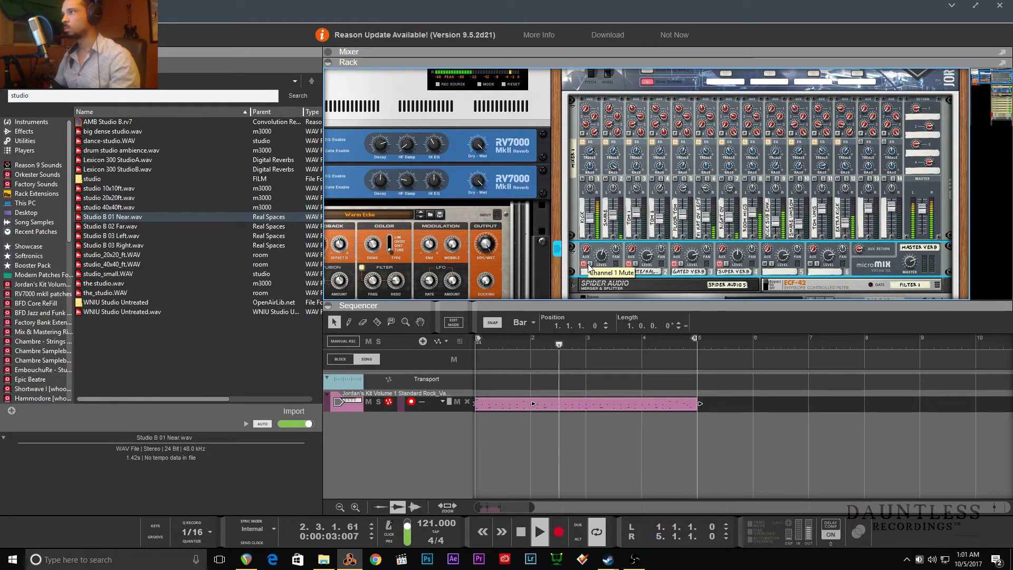
pyautogui.click(744, 179)
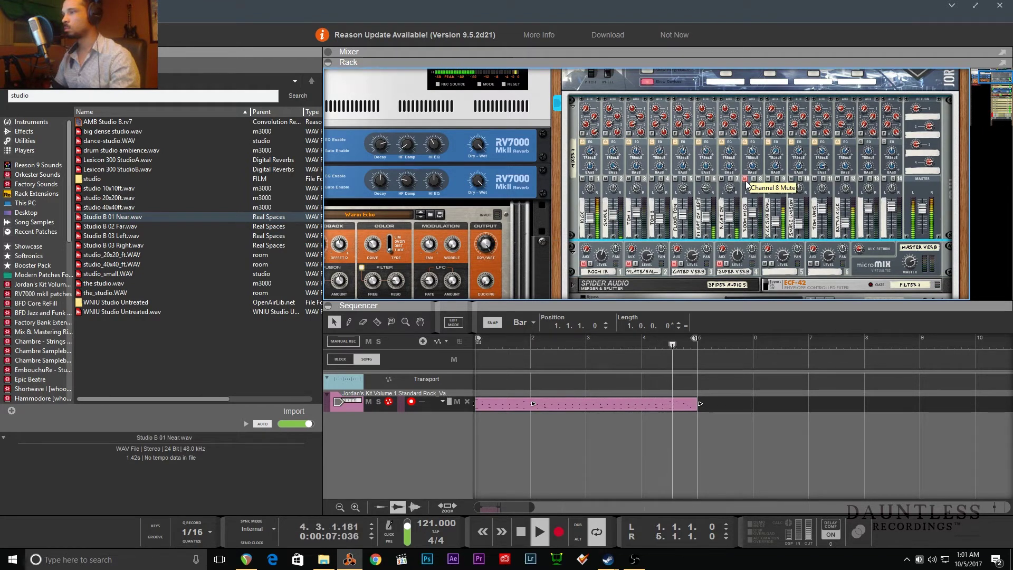
pyautogui.press('space')
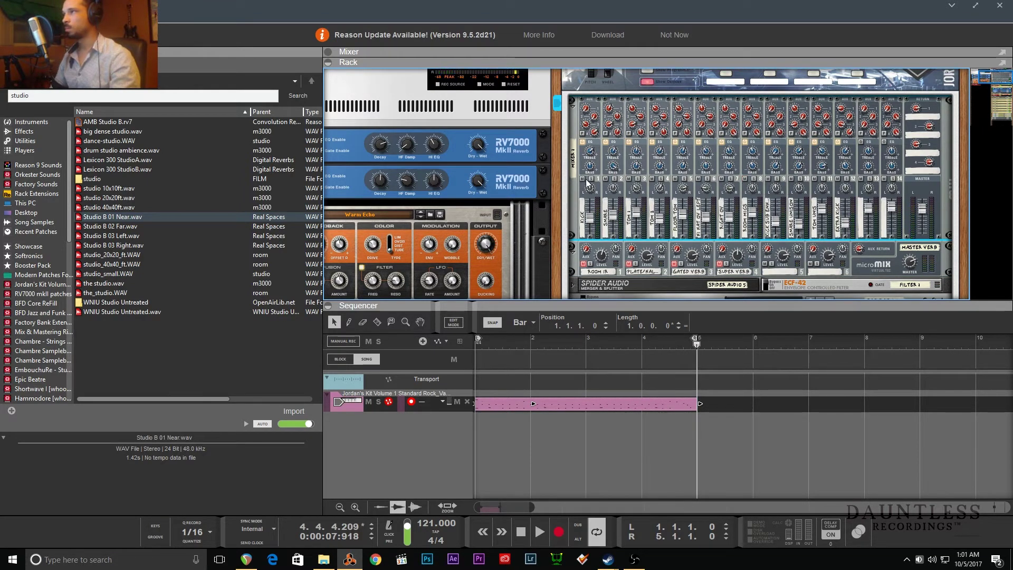
# - Unmute the Room IR return and play the pattern again from the start
pyautogui.click(587, 265)
pyautogui.press('KP_0')
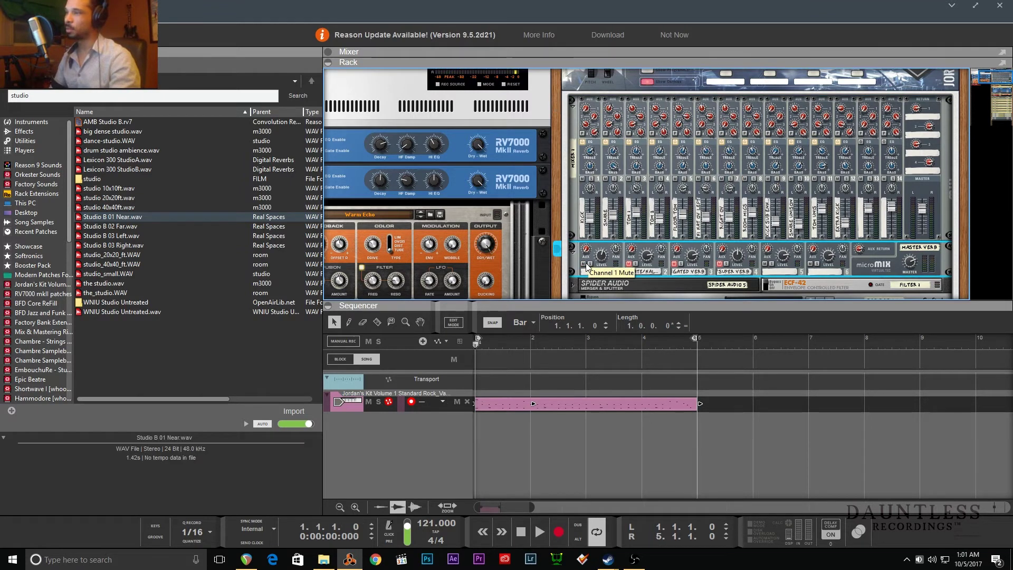
pyautogui.press('space')
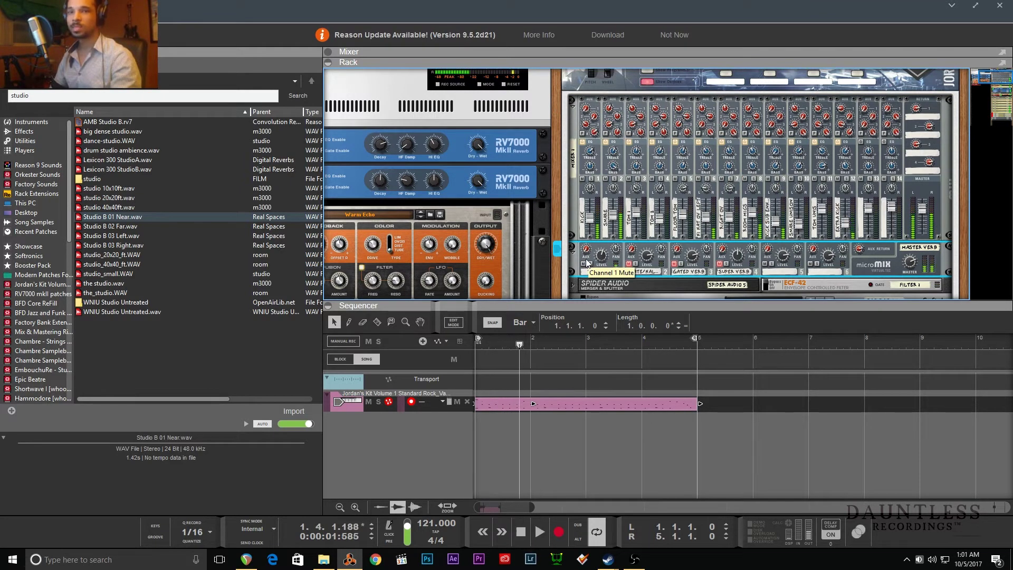
# - Stop the pattern and return the playback position to the start of the song
pyautogui.press('KP_0')
pyautogui.press('KP_0')
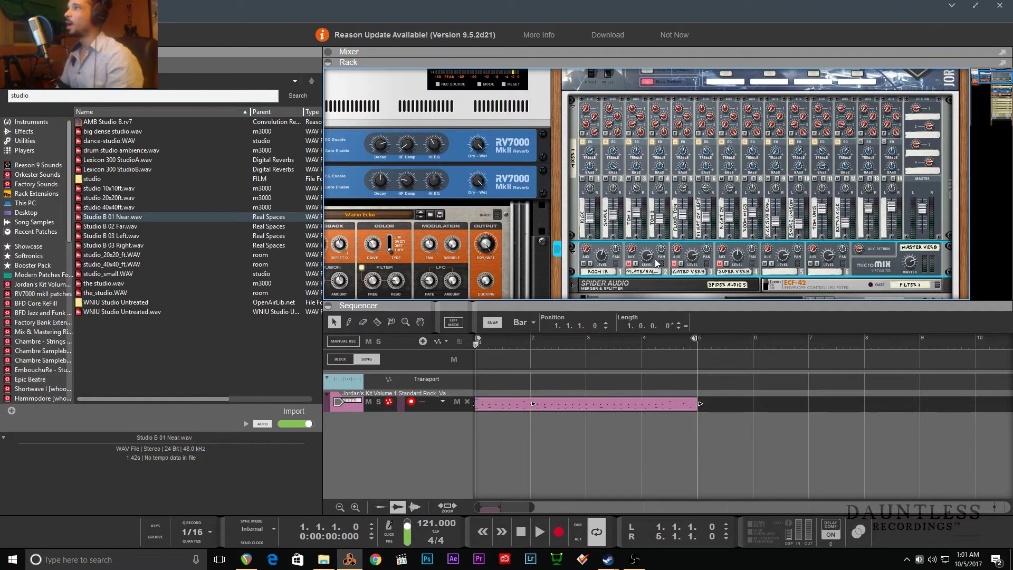
# - Unfold the Spider Audio and ECF-42 Filter 1 row and open Remote Override Mapping for the filter's frequency knob
pyautogui.scroll(-5, 669, 195)
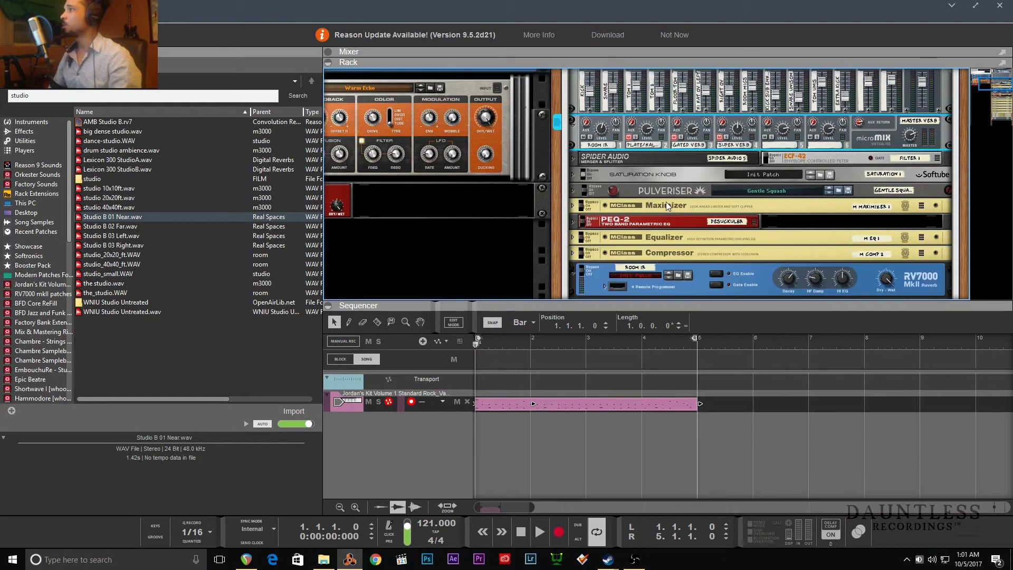
pyautogui.click(796, 159)
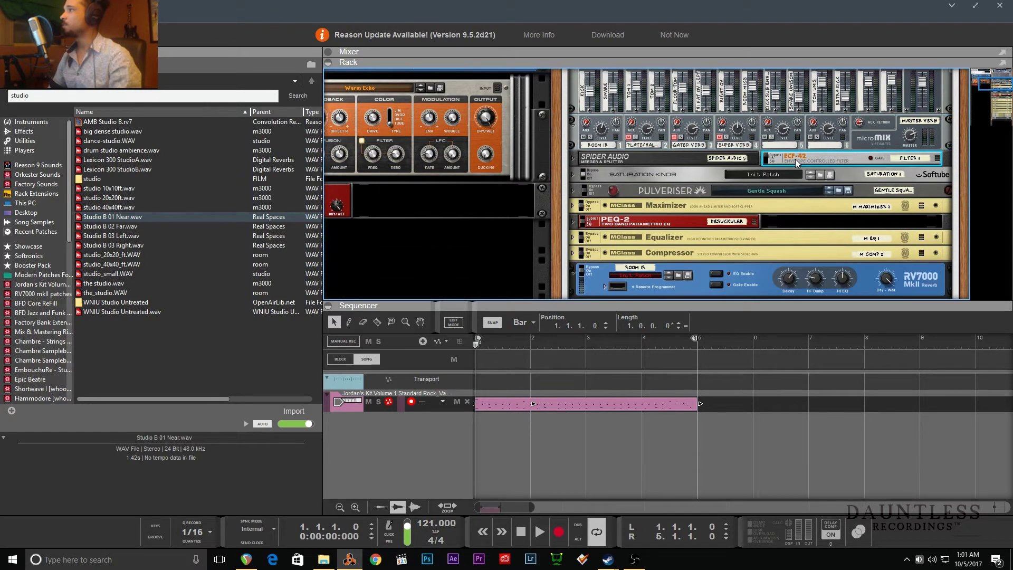
pyautogui.click(573, 161)
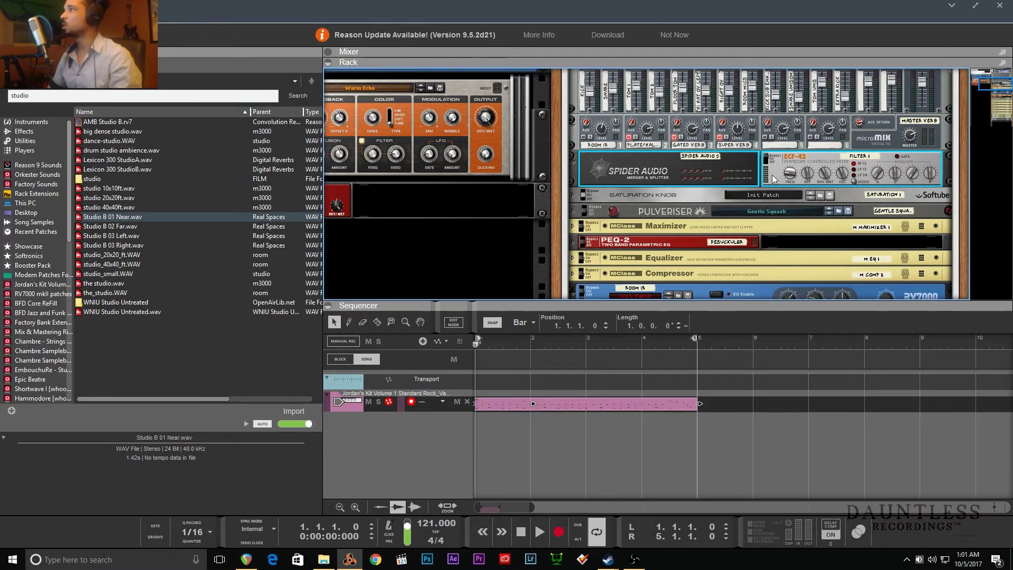
pyautogui.rightClick(789, 178)
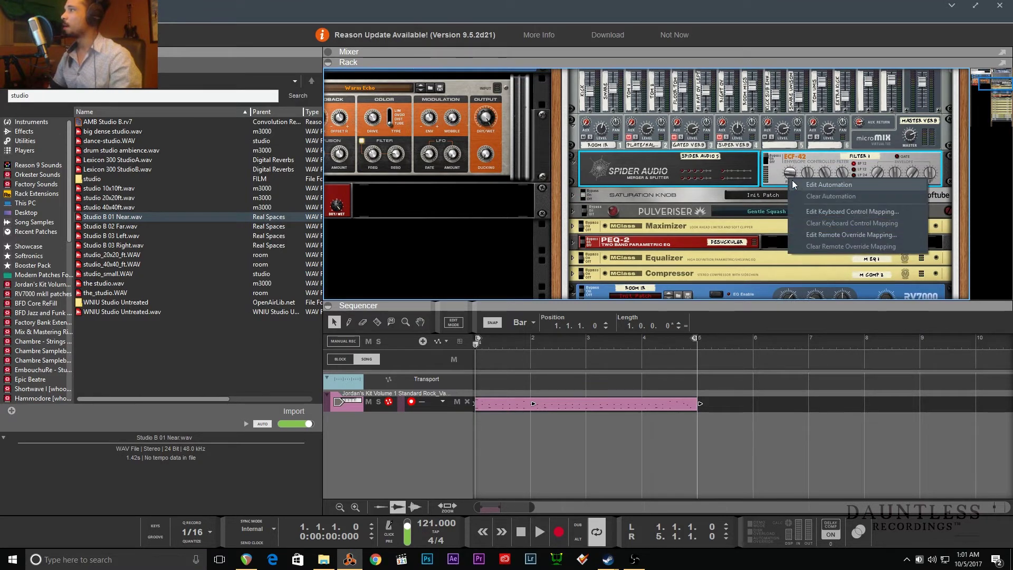
pyautogui.click(837, 235)
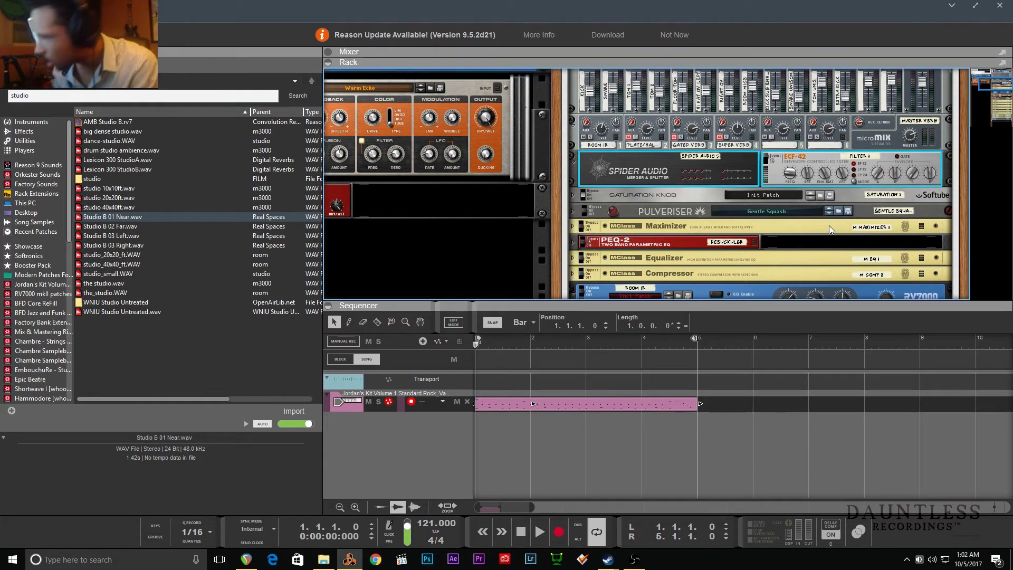
# - Audition the pattern through the enabled ECF-42 filter, stop playback, set the filter to Bypass and deselect the clip
pyautogui.moveTo(875, 175)
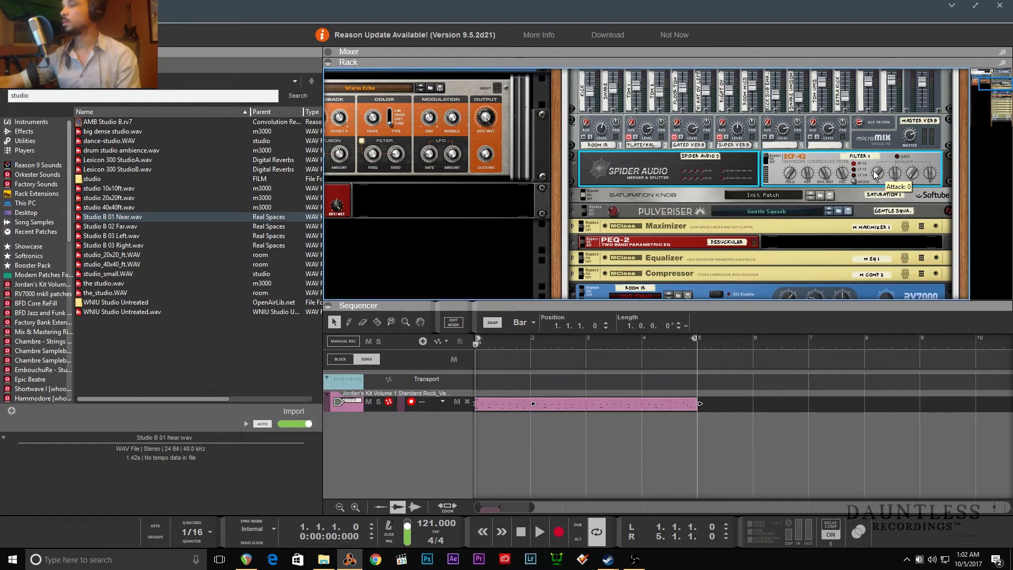
pyautogui.press('space')
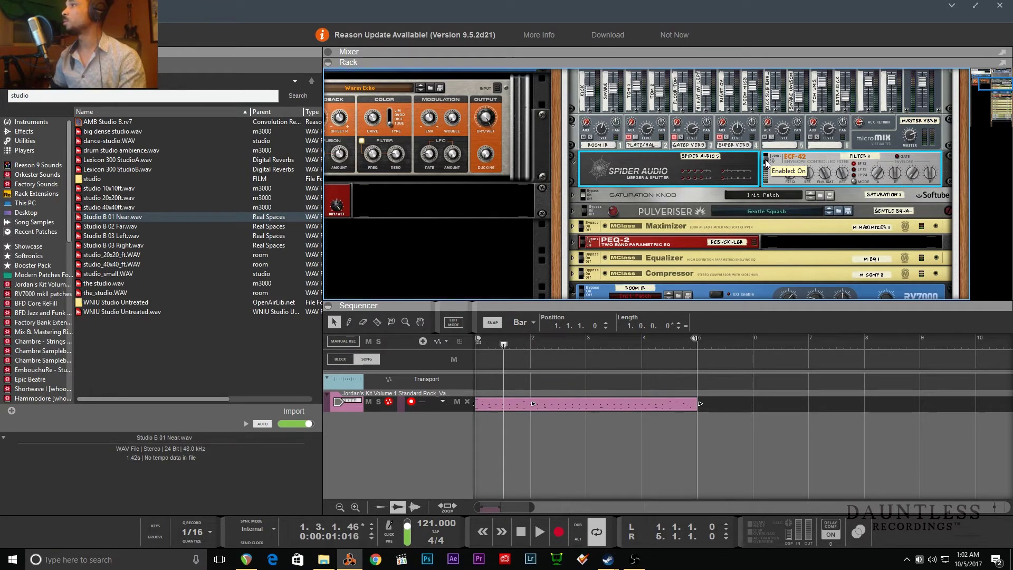
pyautogui.press('space')
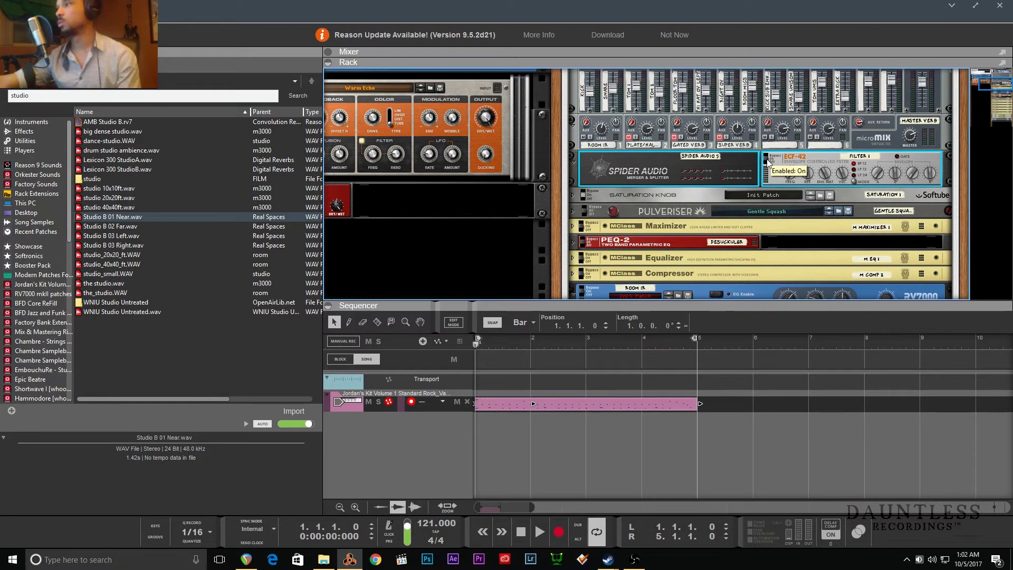
pyautogui.press('space')
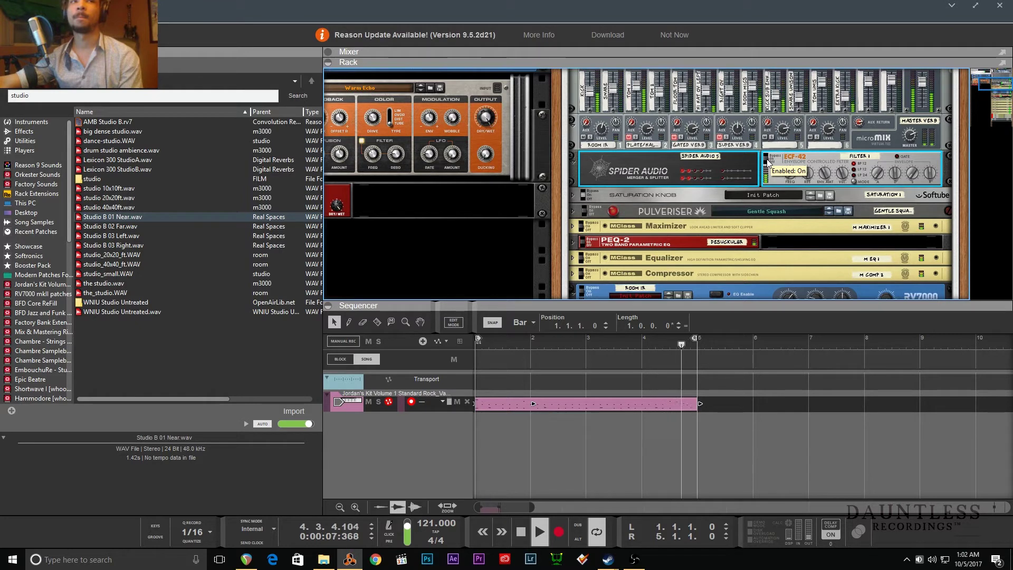
pyautogui.press('space')
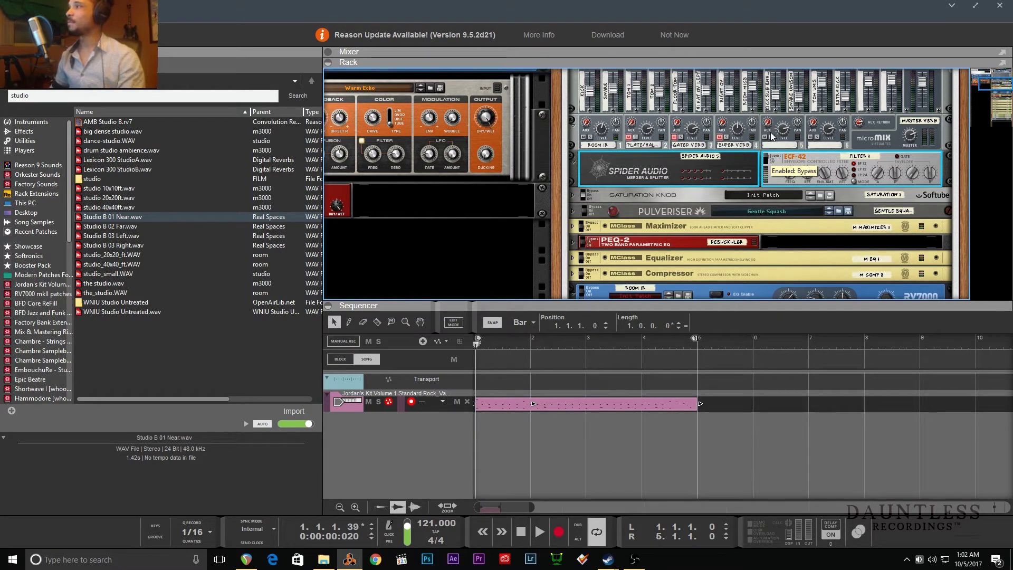
pyautogui.click(651, 441)
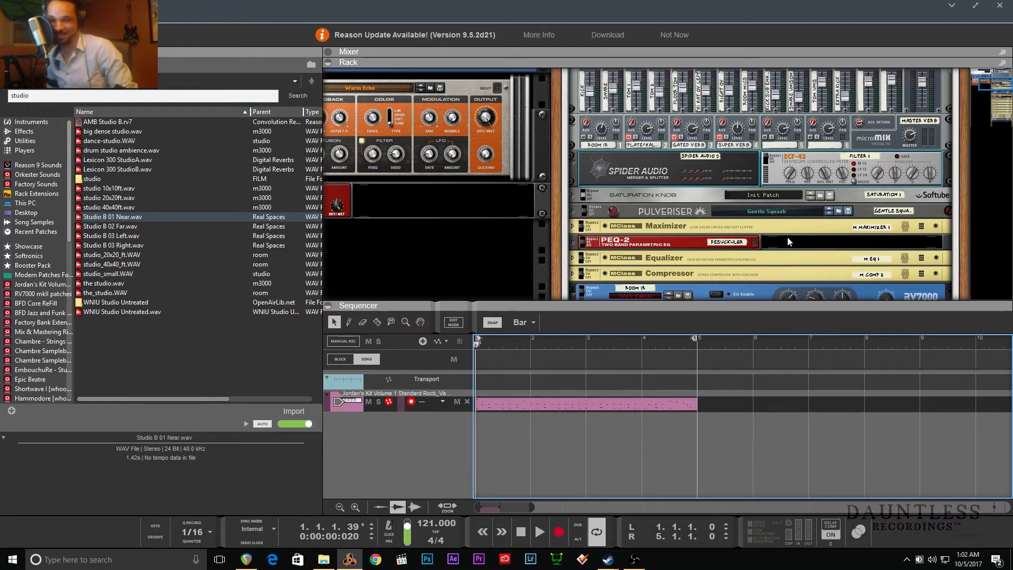
# - On the rack's rear, move Spider Audio 5 to the neighbouring column and unfold the master Compressor, Equalizer, Maximizer and PEQ-2
pyautogui.press('Tab')
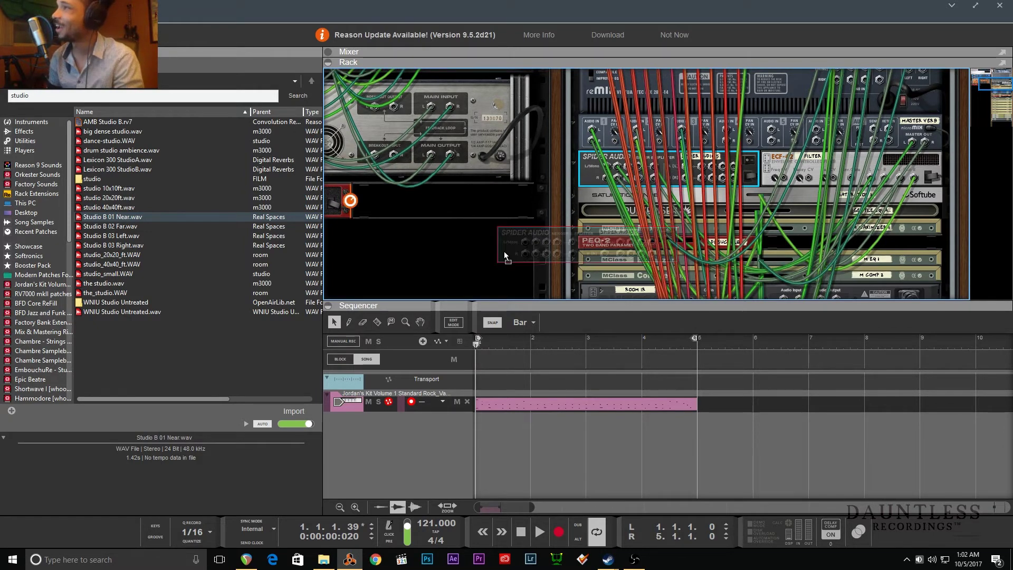
pyautogui.scroll(-3, 556, 241)
pyautogui.click(573, 224)
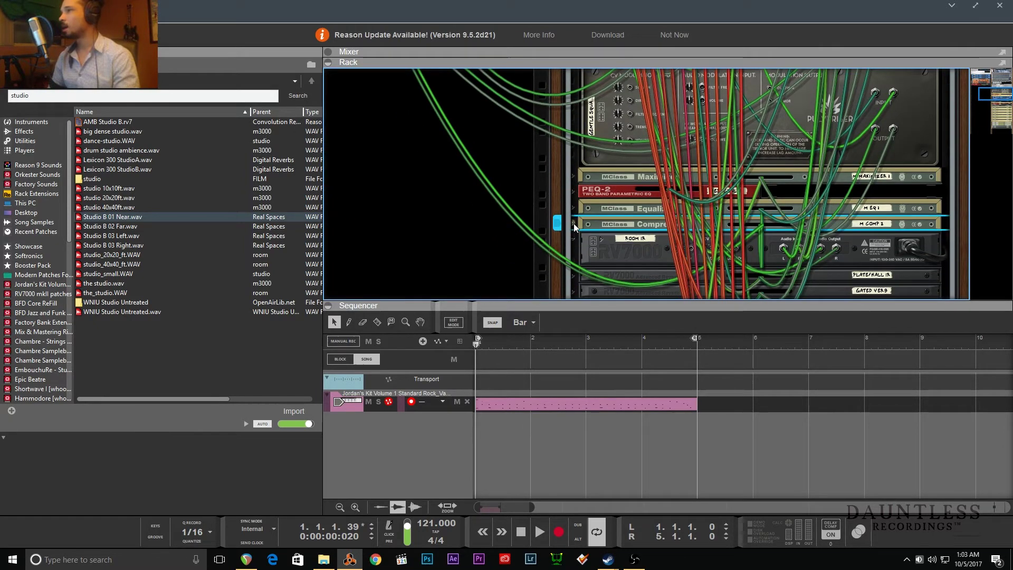
pyautogui.click(573, 209)
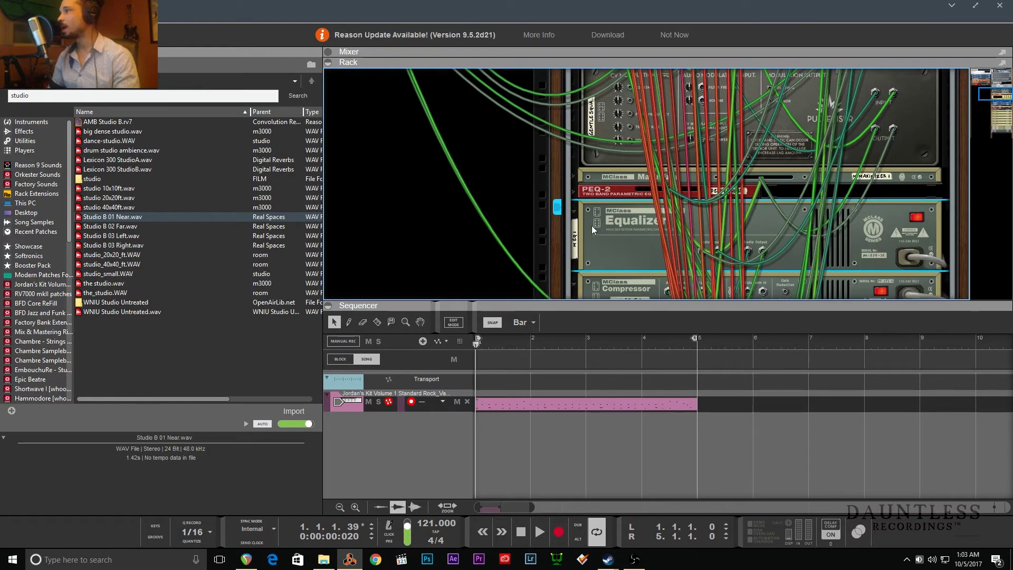
pyautogui.click(573, 176)
pyautogui.click(572, 213)
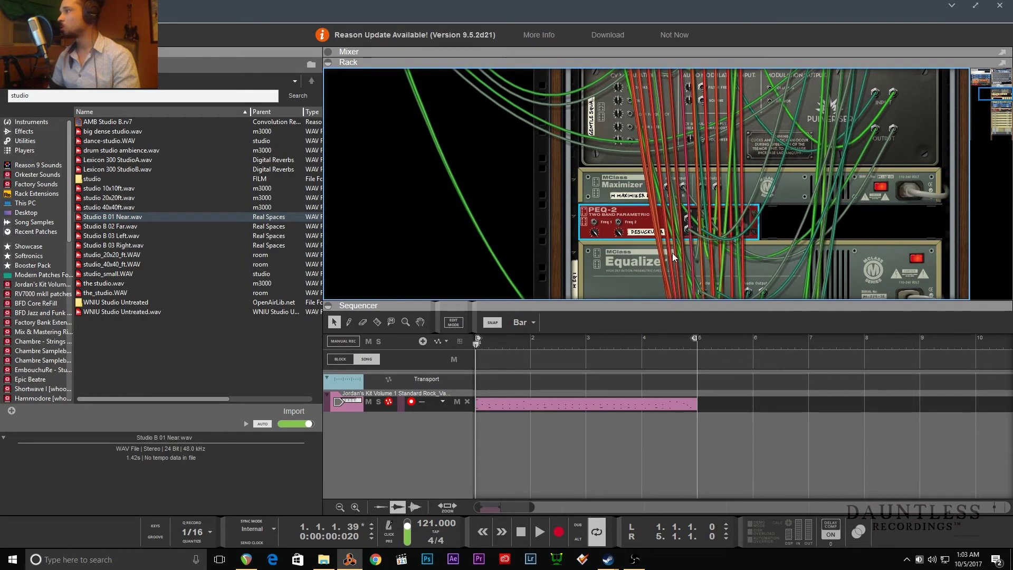
# - Examine the rear cabling from Spider Audio 5 through the Saturation Knob, Pulveriser, Maximizer and PEQ-2, and up to the main mixer
pyautogui.scroll(3, 680, 242)
pyautogui.scroll(6, 682, 231)
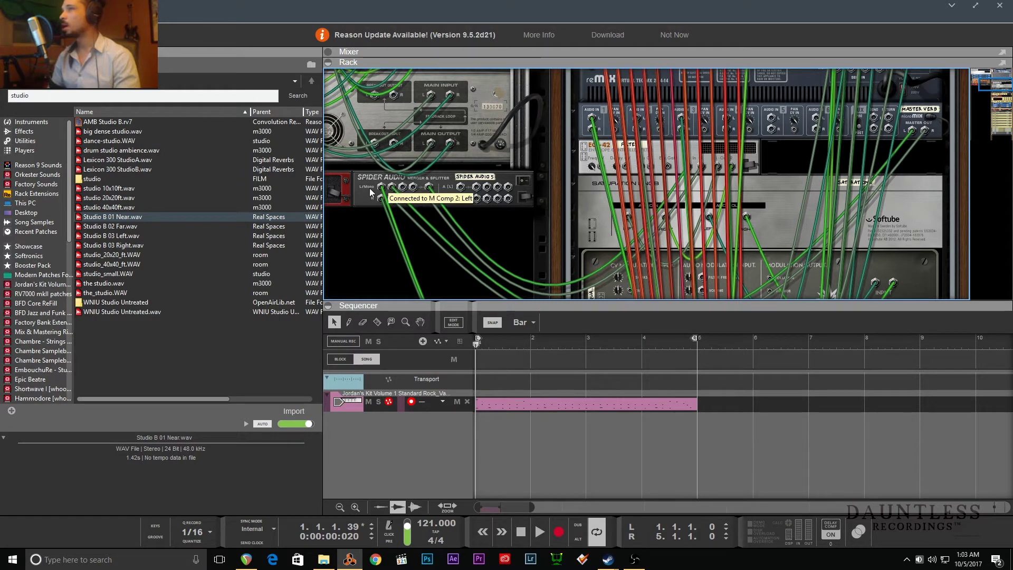
pyautogui.scroll(-3, 396, 188)
pyautogui.scroll(2, 615, 138)
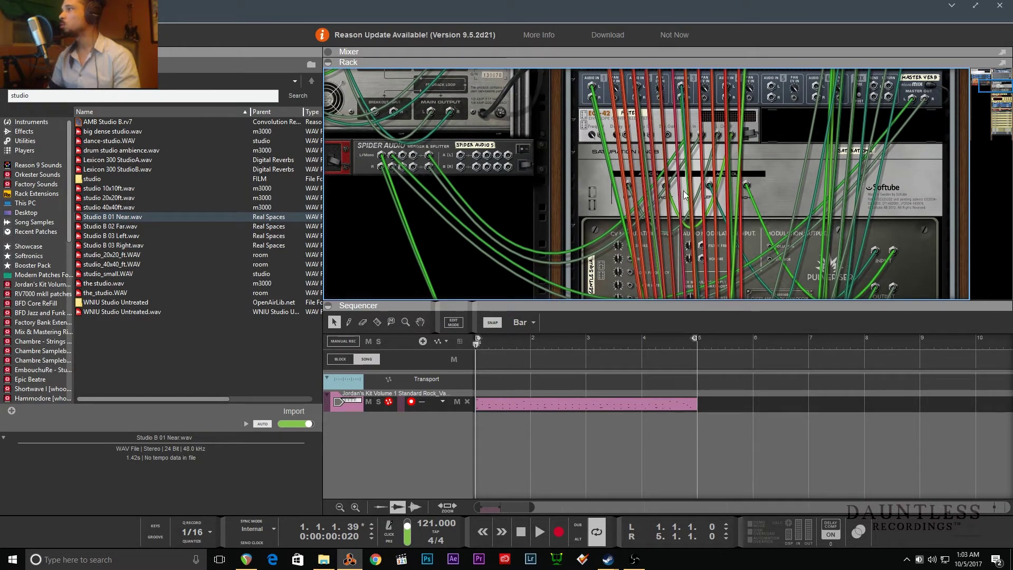
pyautogui.scroll(-5, 748, 213)
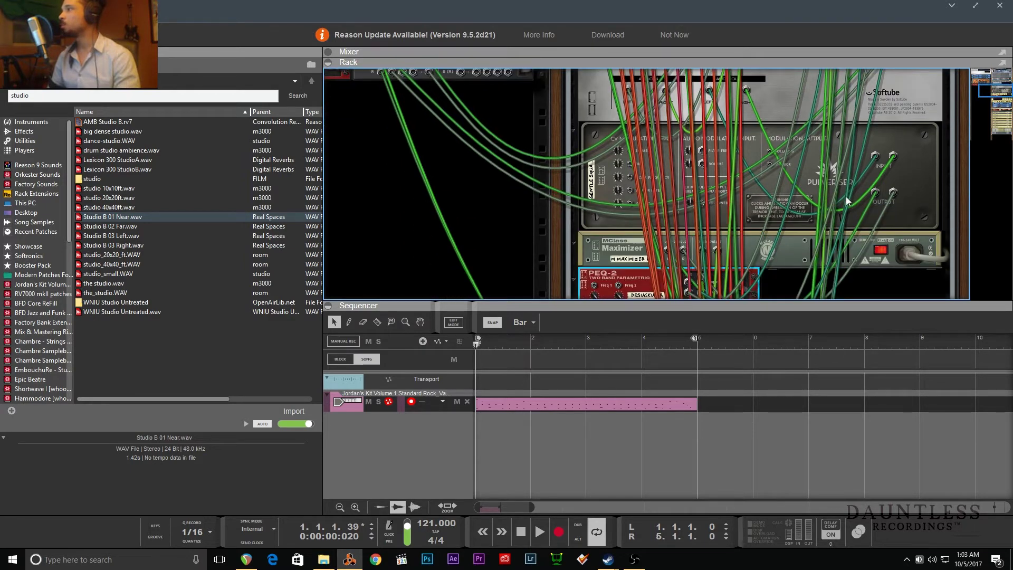
pyautogui.scroll(-3, 894, 201)
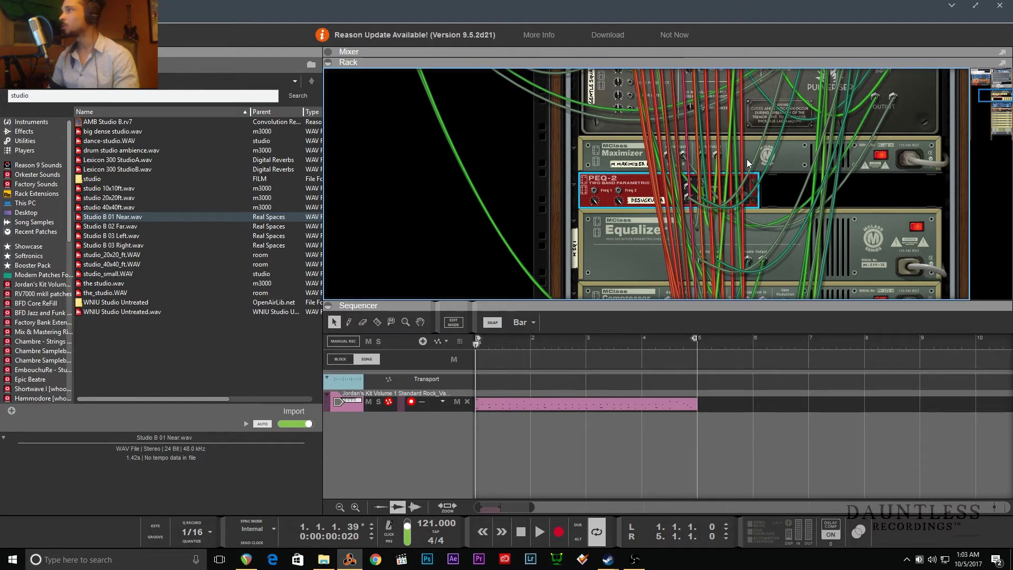
pyautogui.moveTo(703, 194)
pyautogui.mouseDown()
pyautogui.moveTo(747, 195)
pyautogui.moveTo(704, 192)
pyautogui.mouseUp()
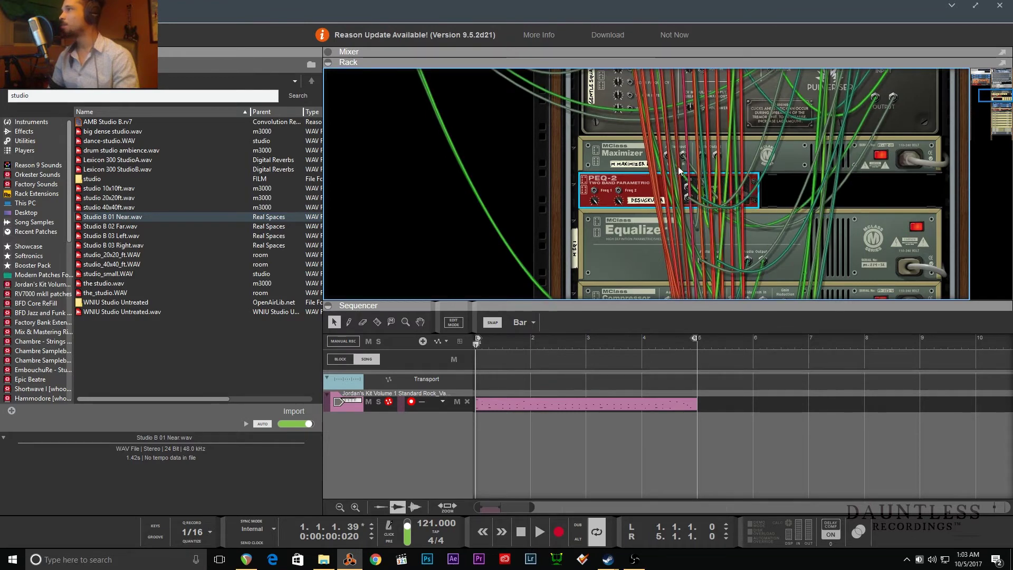
pyautogui.moveTo(689, 201); pyautogui.dragTo(814, 150)
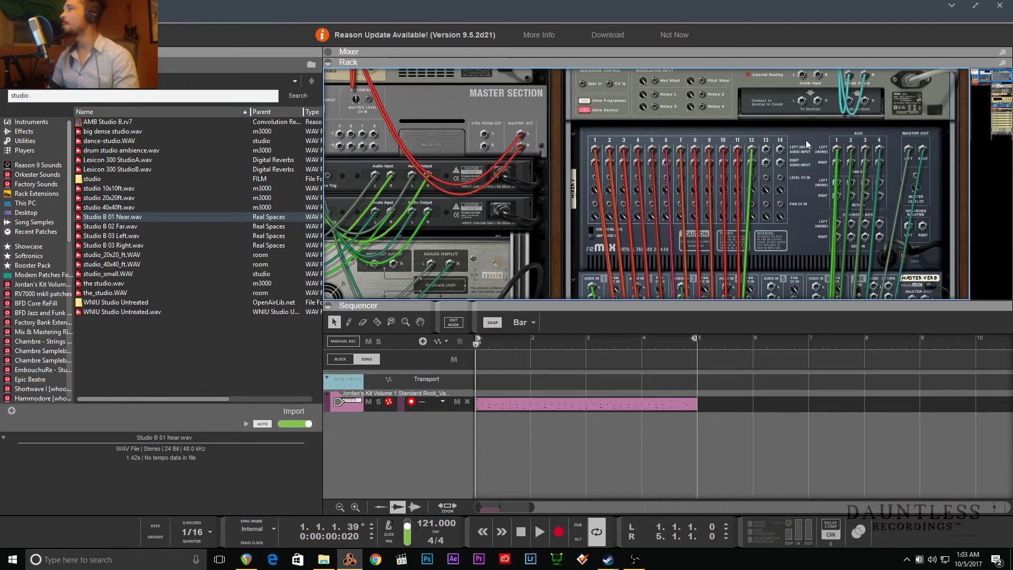
# - Check Spider Audio 5's rear connections, undo the rack layout changes and return to the rack's front
pyautogui.press('Tab')
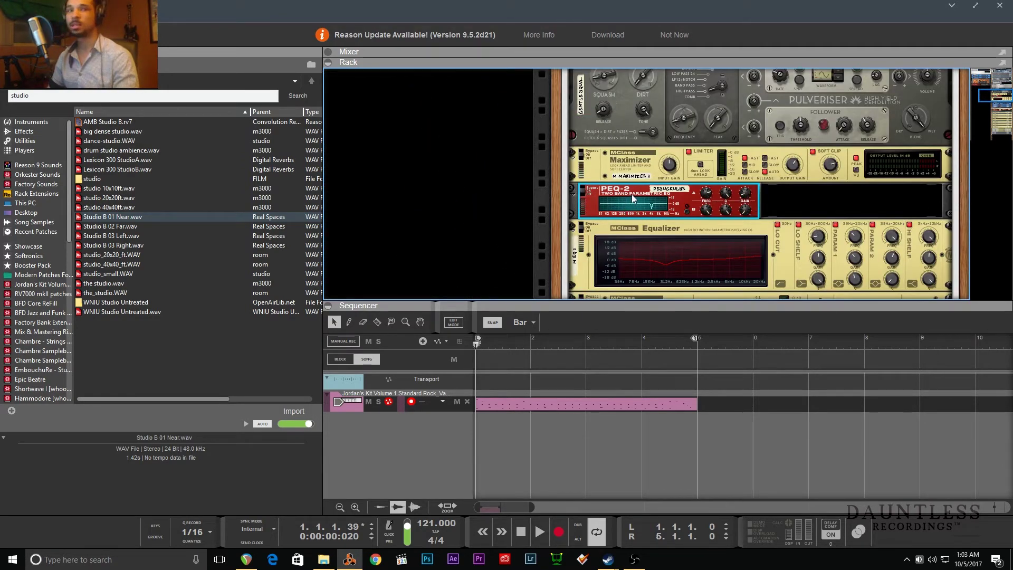
pyautogui.press('Tab')
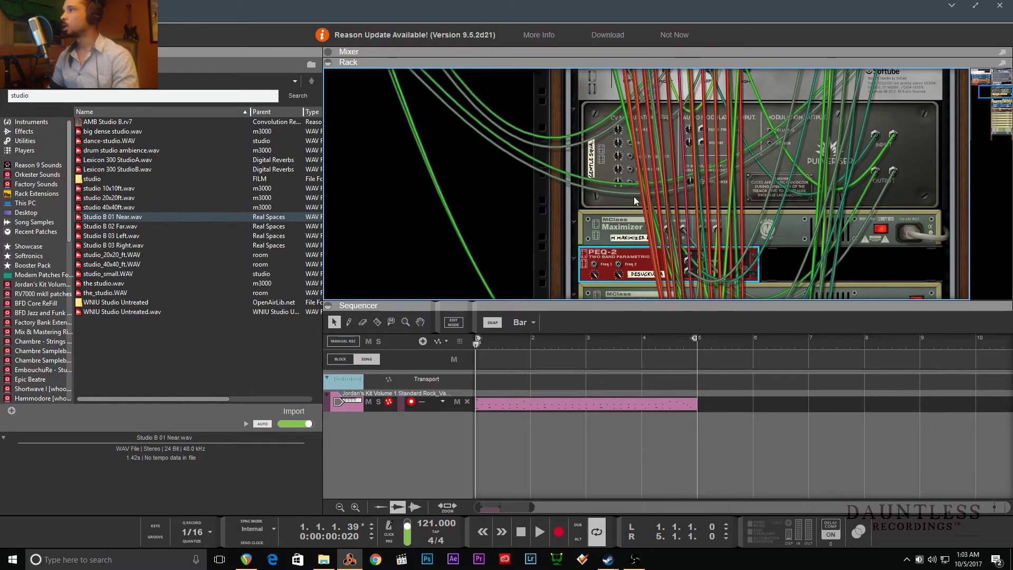
pyautogui.scroll(4, 665, 222)
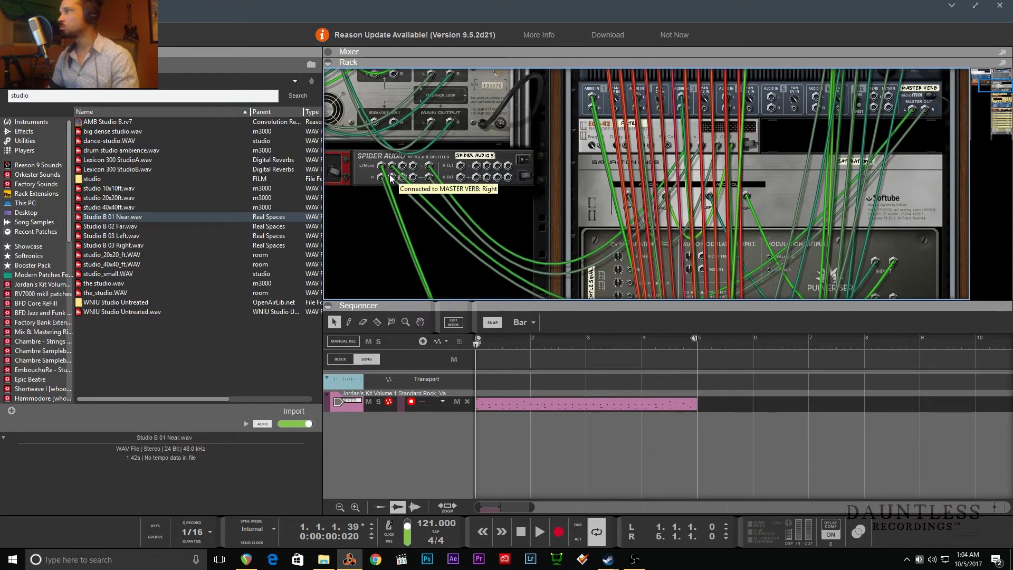
pyautogui.scroll(-1, 391, 179)
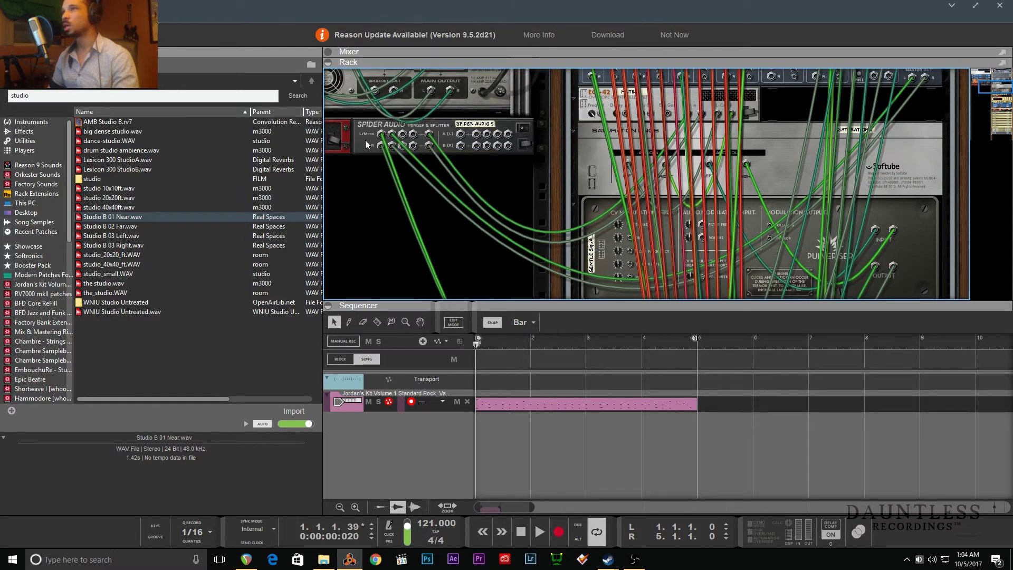
pyautogui.scroll(2, 365, 140)
pyautogui.press('Tab')
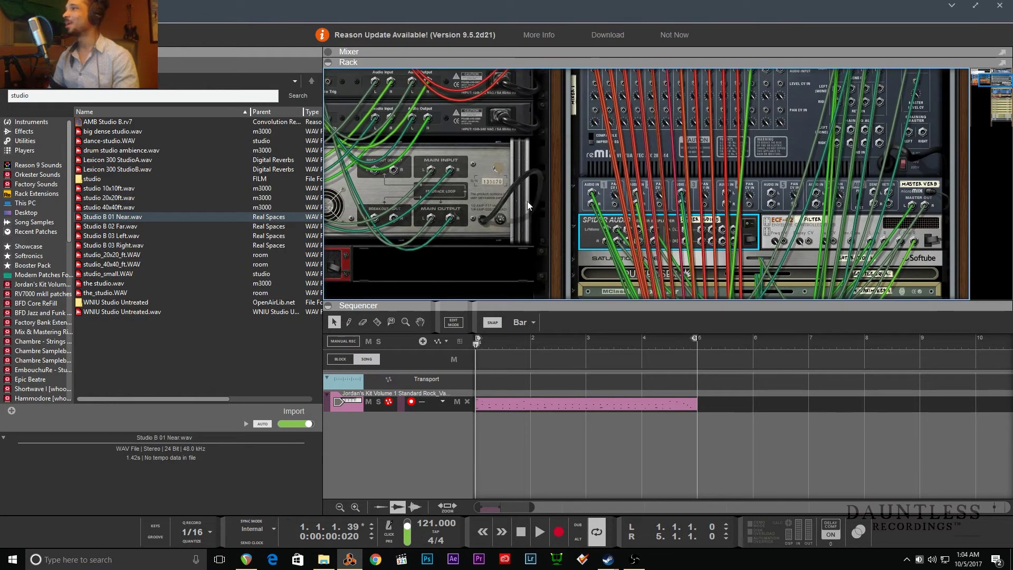
# - Fold the Room IR RV7000 reverb in the rack
pyautogui.scroll(-4, 641, 271)
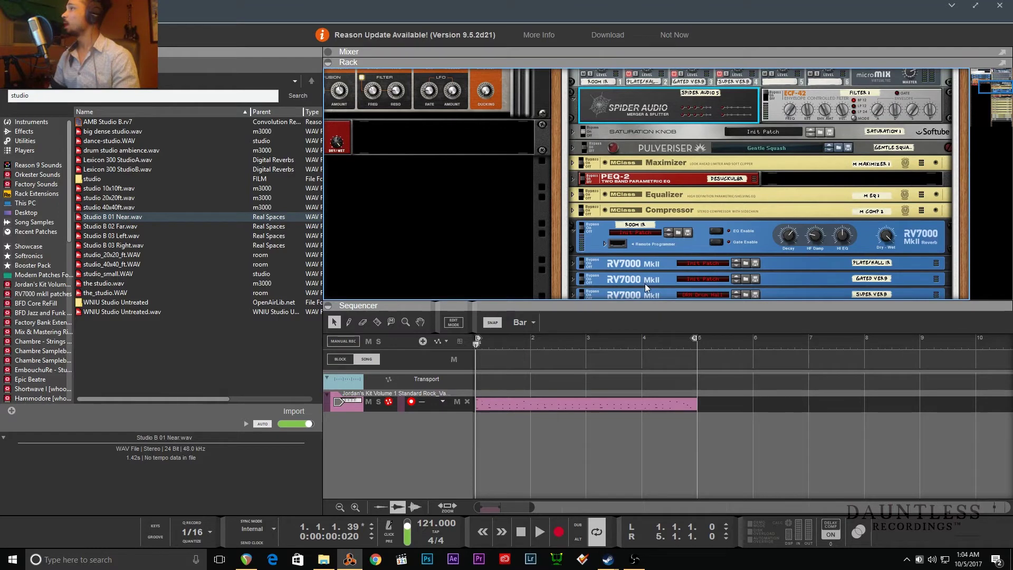
pyautogui.click(572, 226)
# - Unfold the Kick microMIX to view its More Kick channel, fold it again and select the main mixer at its Kick channel
pyautogui.scroll(-4, 579, 256)
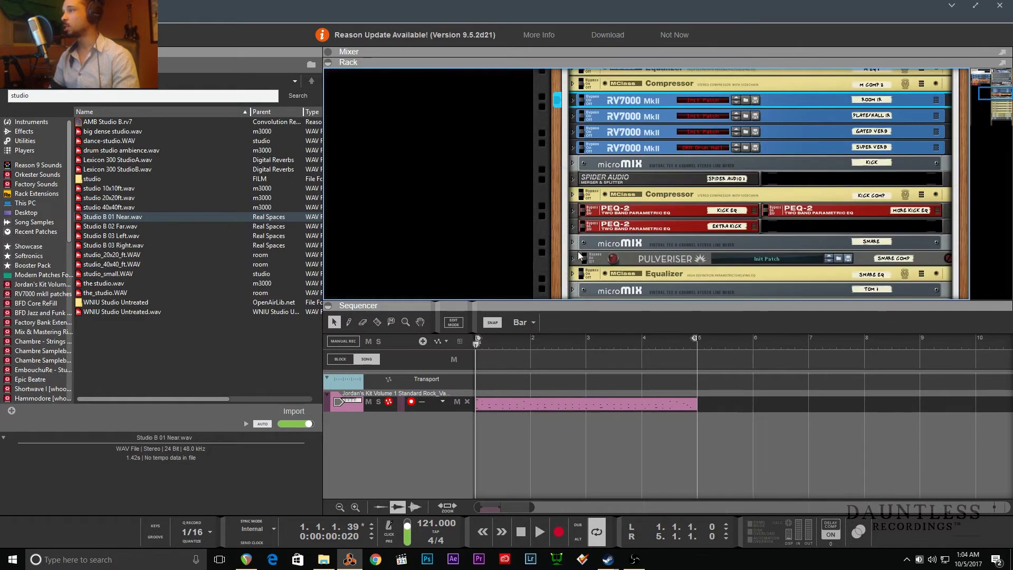
pyautogui.click(573, 163)
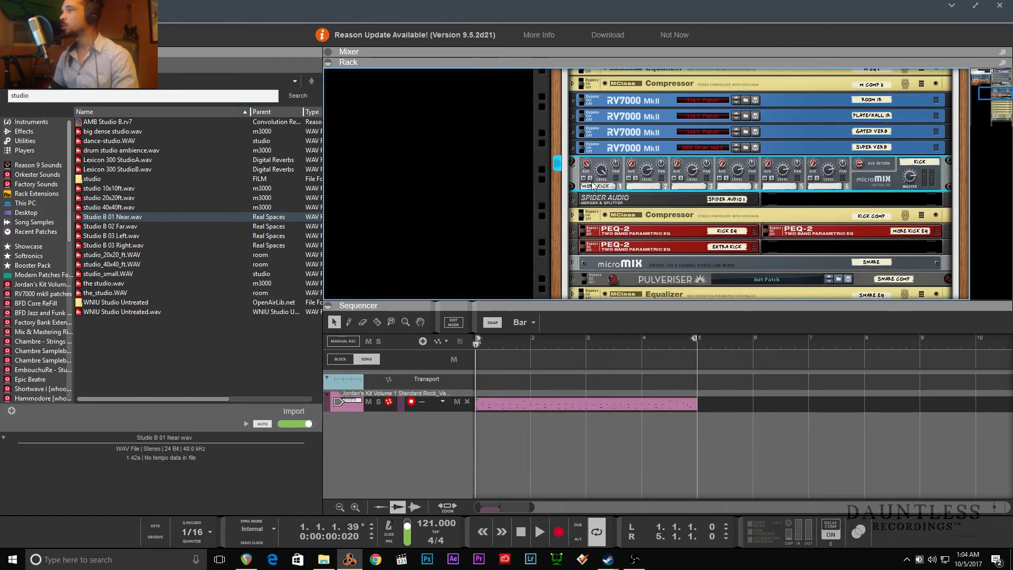
pyautogui.click(574, 167)
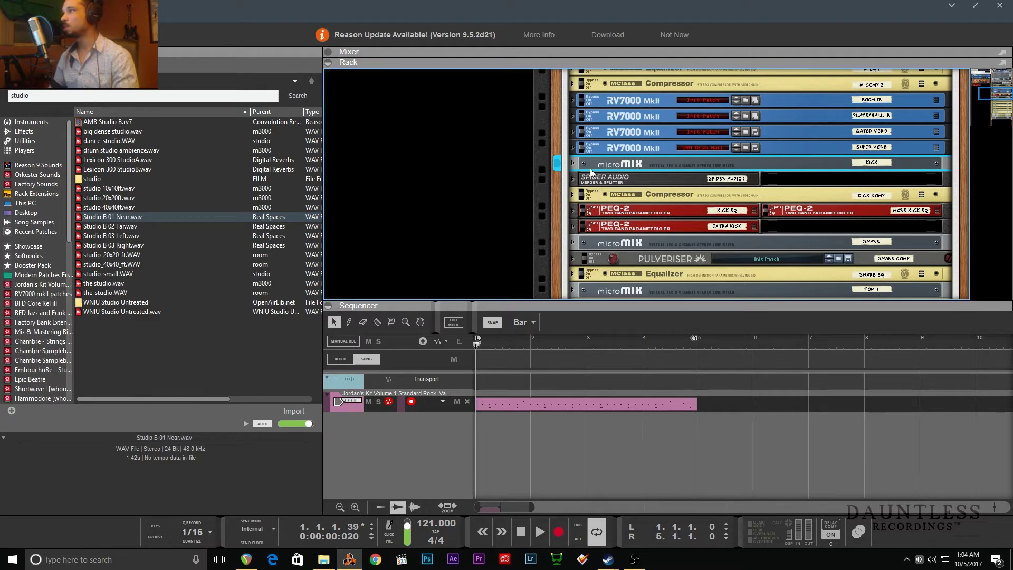
pyautogui.click(574, 164)
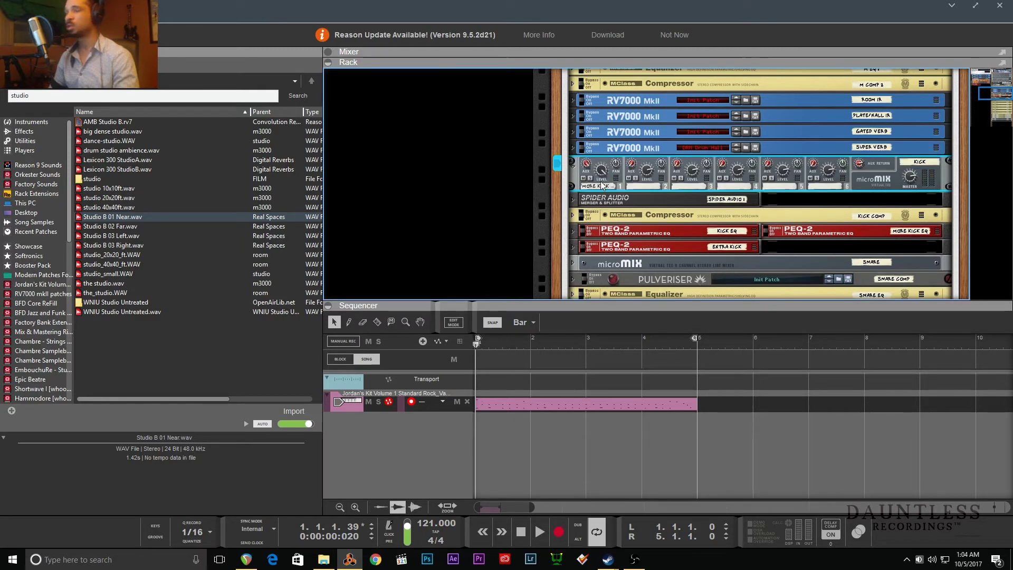
pyautogui.click(573, 164)
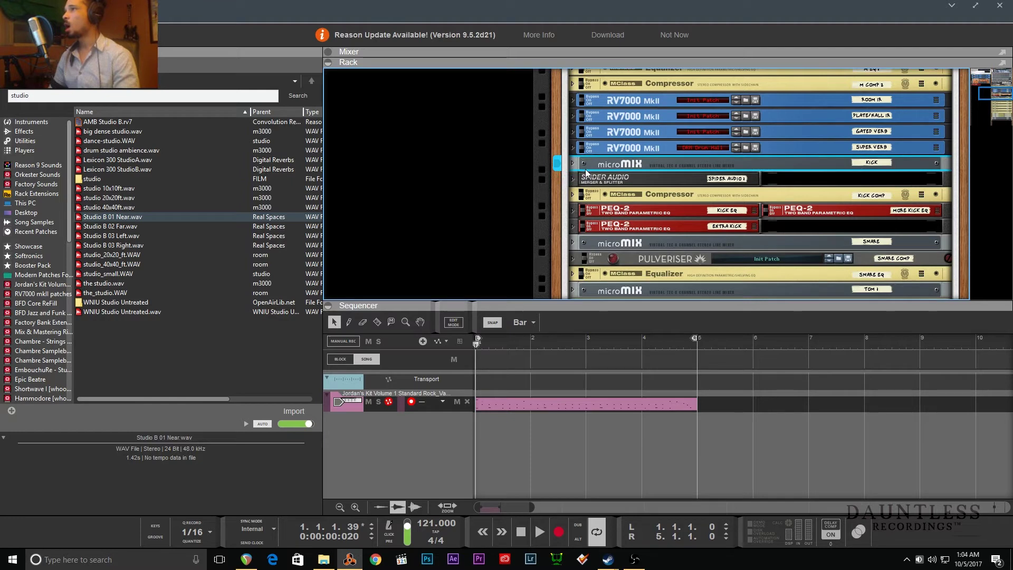
pyautogui.scroll(10, 879, 165)
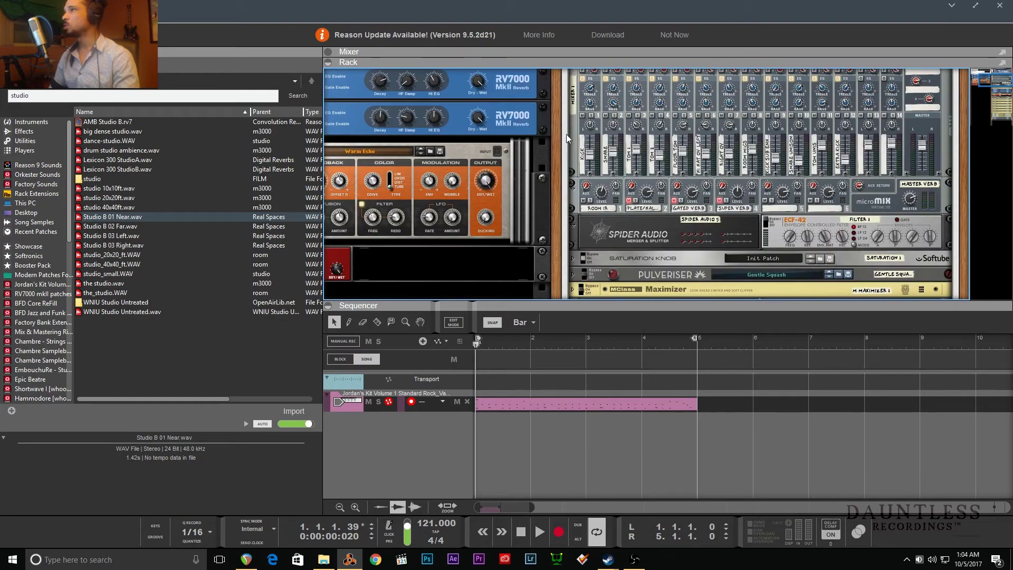
pyautogui.click(583, 153)
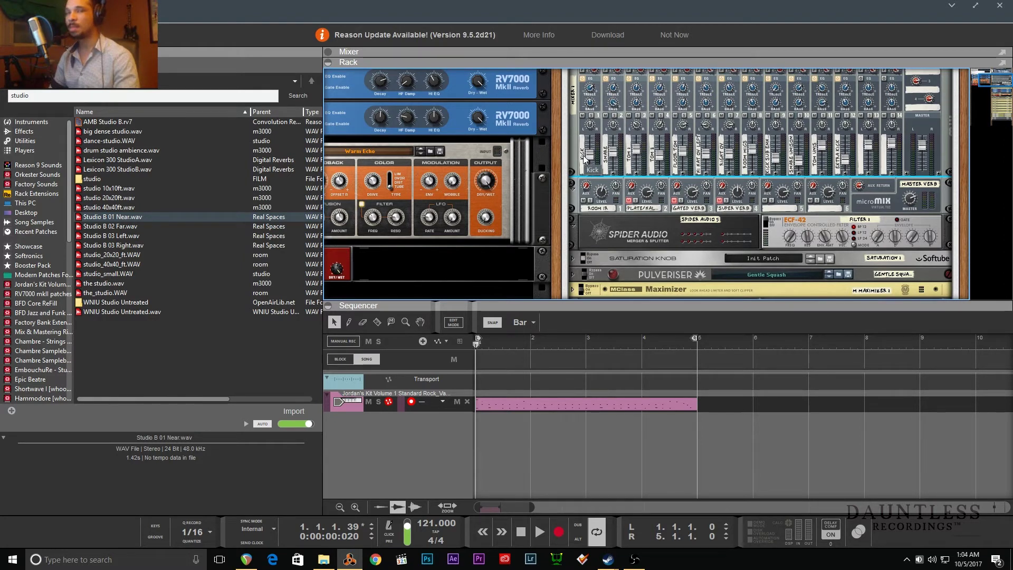
# - Unfold the Close Mics Kong and collapse the sequencer so the rack has more room
pyautogui.scroll(-3, 683, 236)
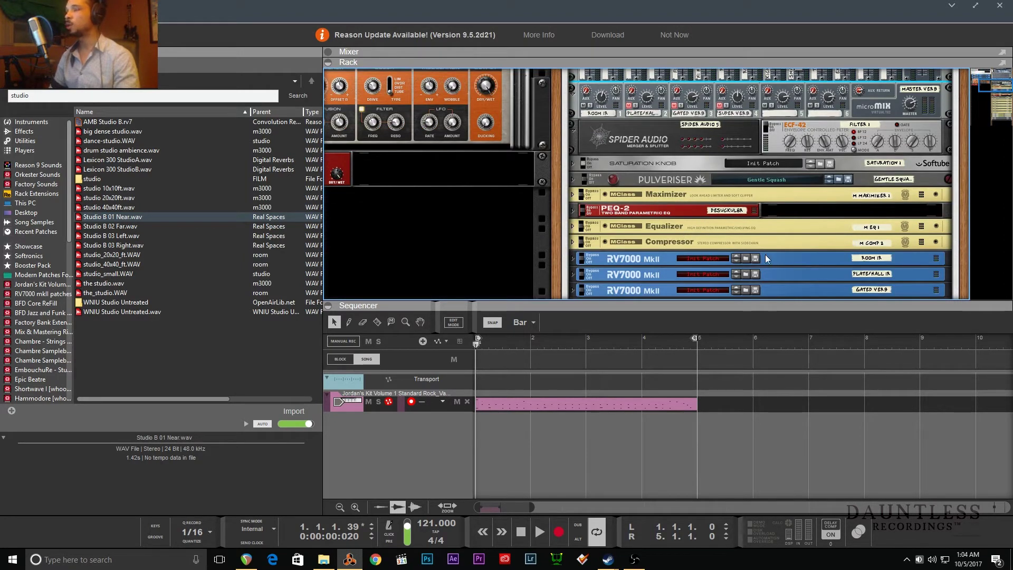
pyautogui.scroll(-3, 645, 165)
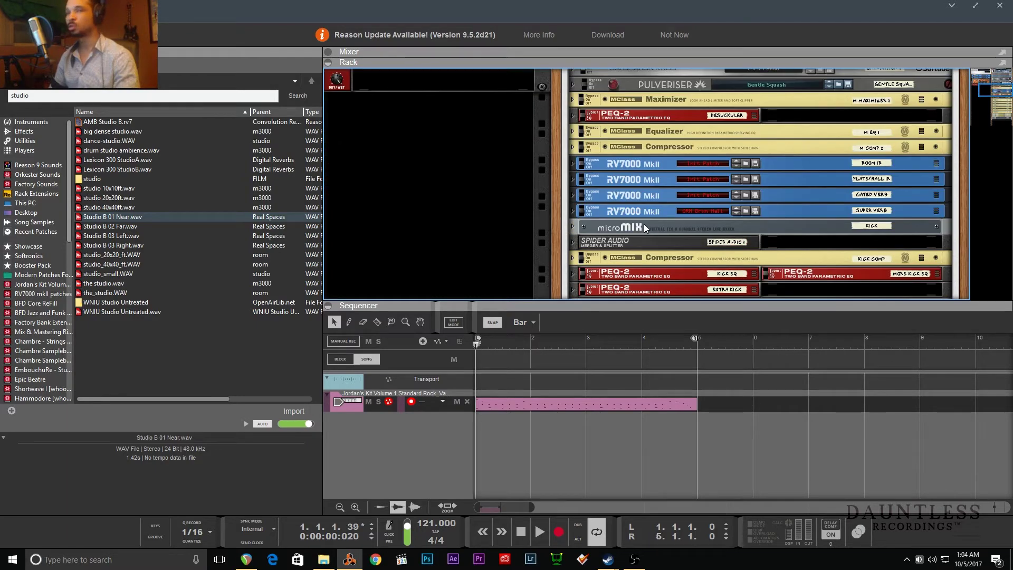
pyautogui.scroll(1, 643, 224)
pyautogui.scroll(10, 625, 244)
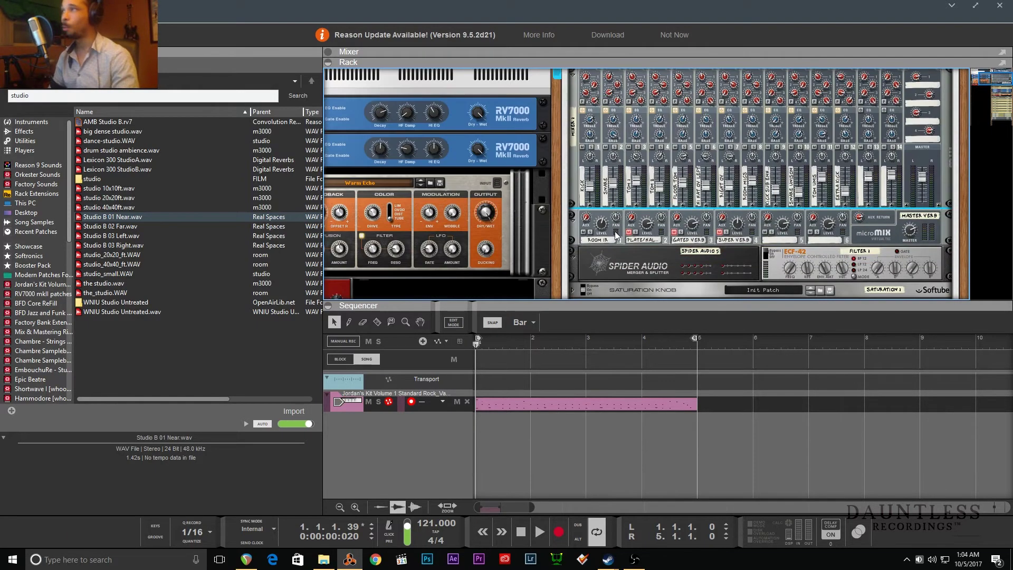
pyautogui.scroll(-15, 613, 240)
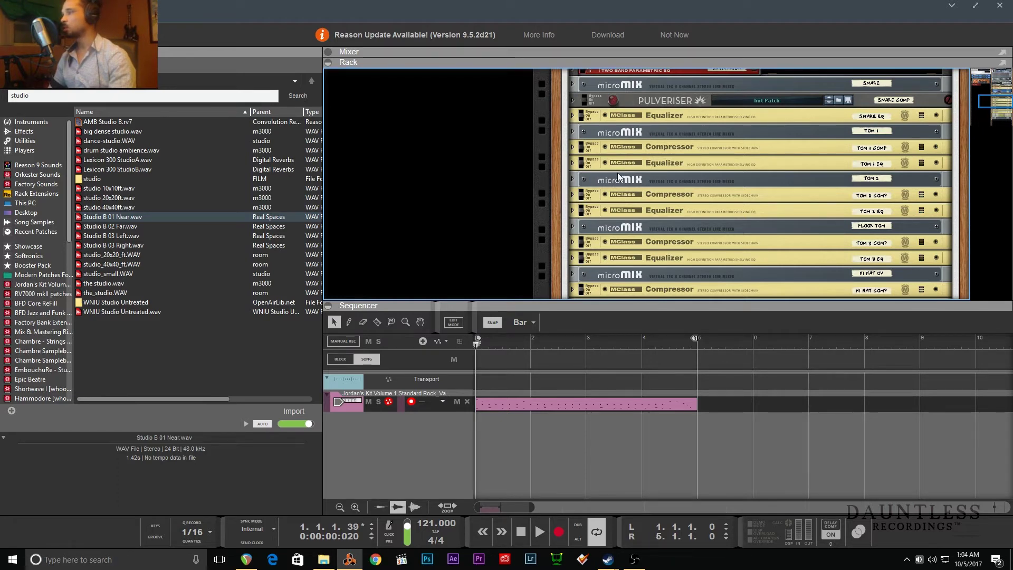
pyautogui.scroll(-5, 644, 200)
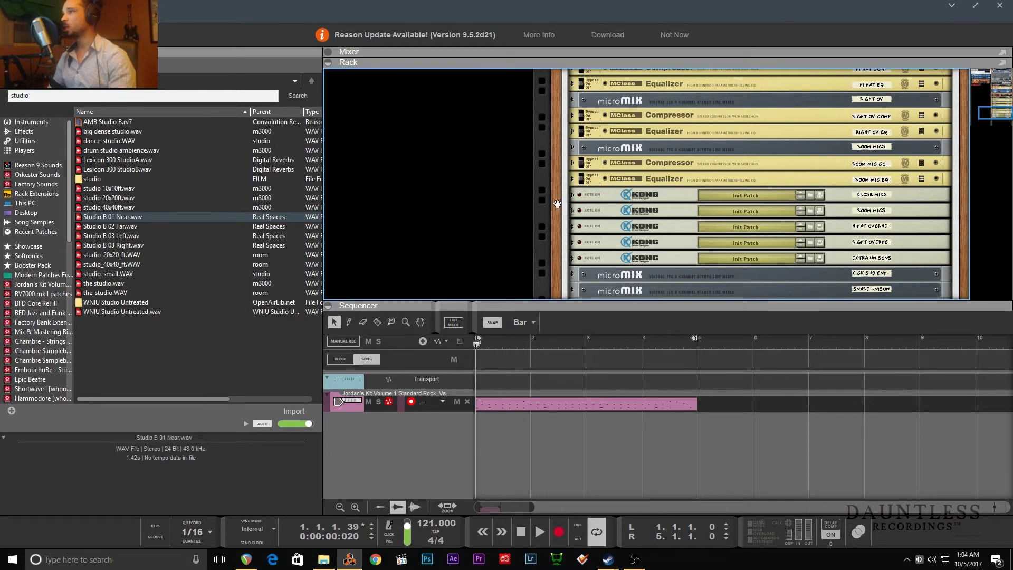
pyautogui.click(573, 199)
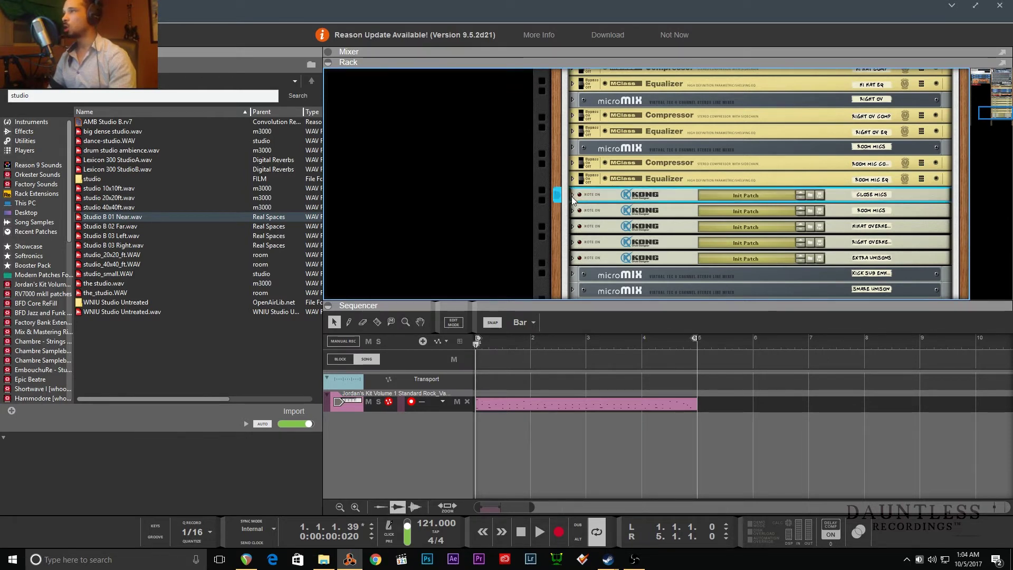
pyautogui.click(573, 196)
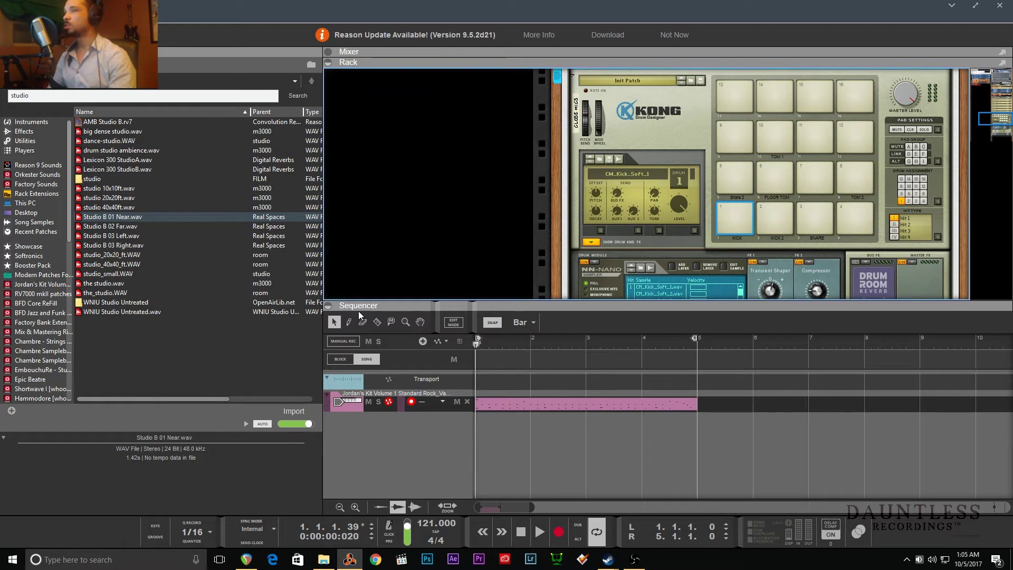
pyautogui.click(327, 307)
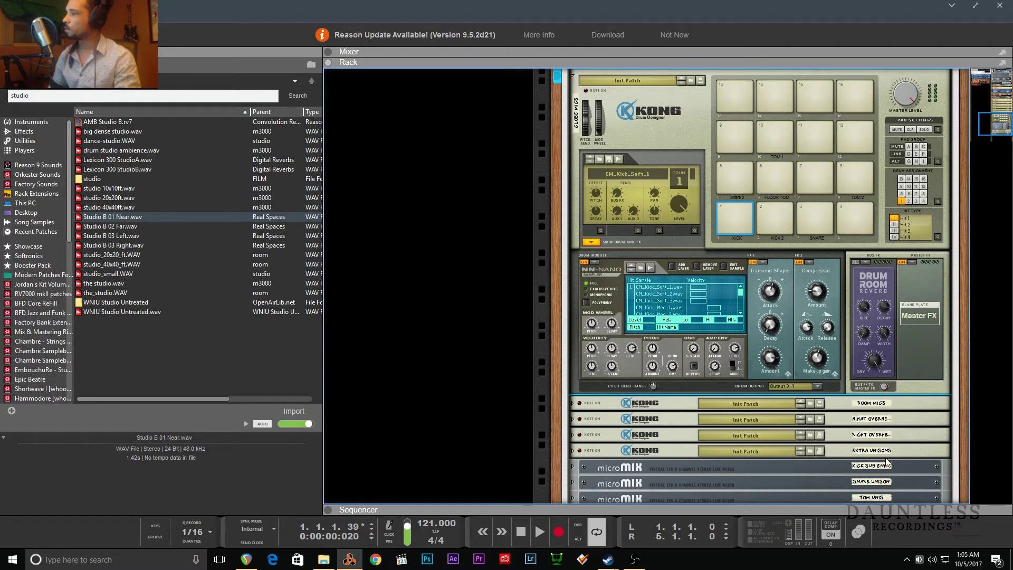
# - Go over the Close Mics Kong's Kick, Floor Tom, Tom 1, Tom 2 and Kick 2 pads, ending on Kick
pyautogui.click(731, 226)
pyautogui.click(775, 182)
pyautogui.click(778, 135)
pyautogui.click(860, 185)
pyautogui.click(781, 221)
pyautogui.click(746, 220)
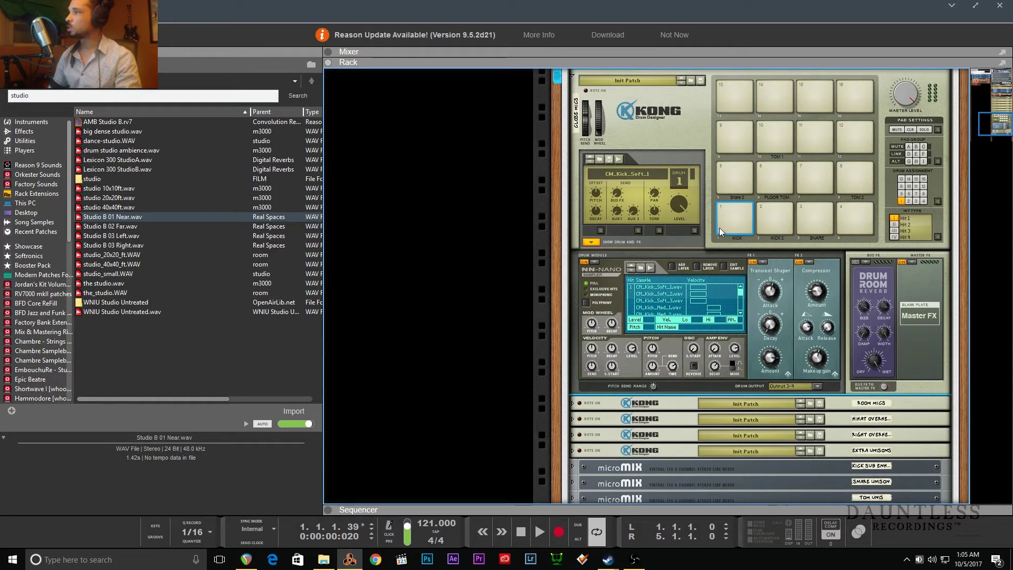
# - Look through the Kick pad's soft, medium and hard velocity samples in the Close Mics Kong's NN-Nano sampler
pyautogui.click(664, 297)
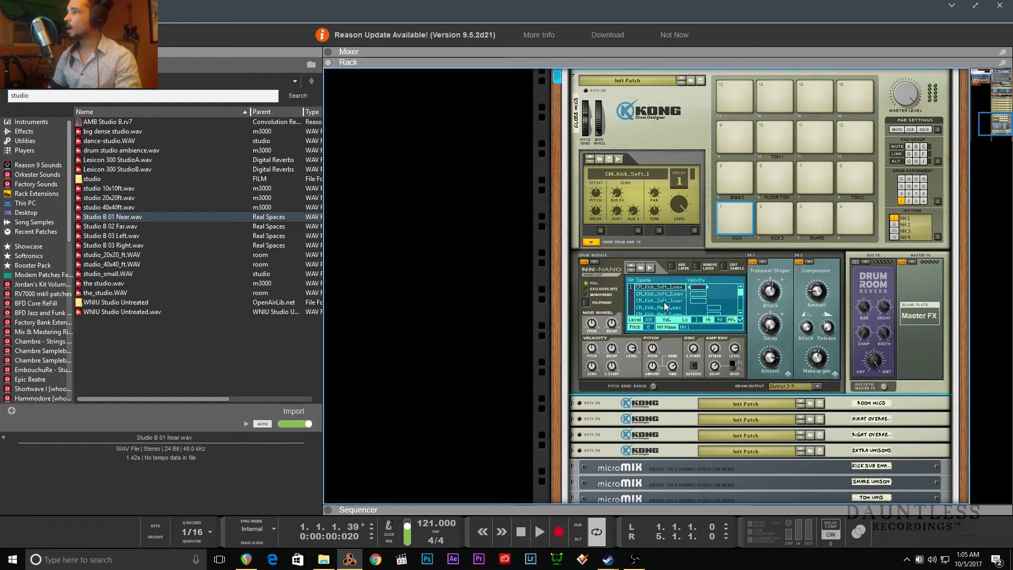
pyautogui.moveTo(742, 292); pyautogui.dragTo(744, 302)
pyautogui.scroll(2, 742, 304)
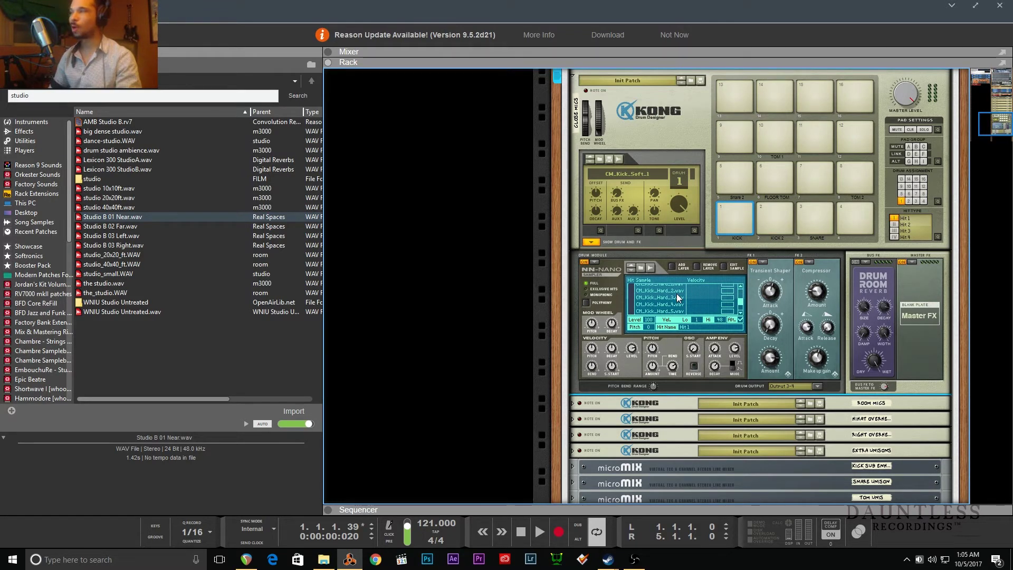
pyautogui.scroll(-3, 741, 305)
pyautogui.scroll(3, 742, 306)
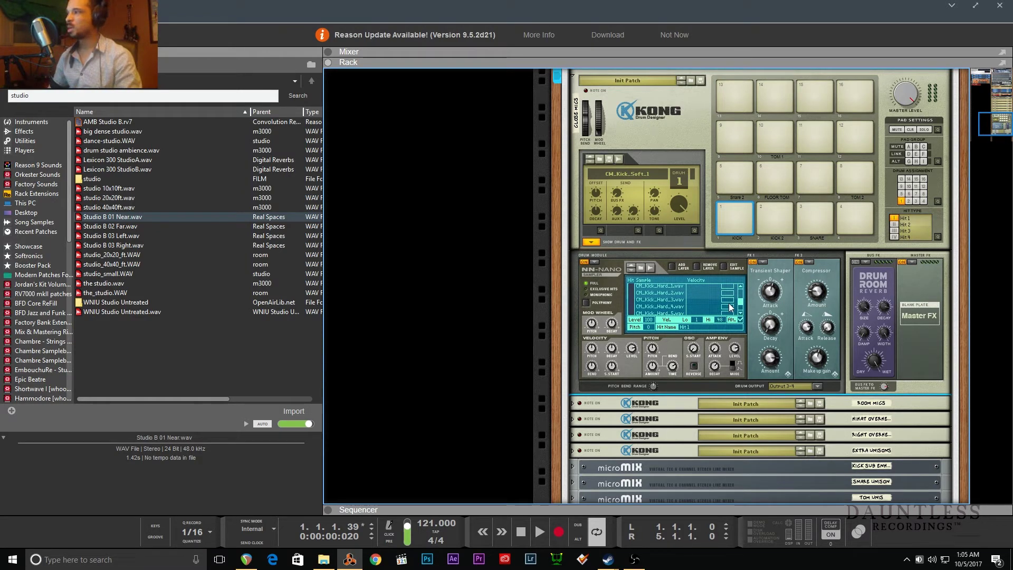
pyautogui.scroll(5, 739, 299)
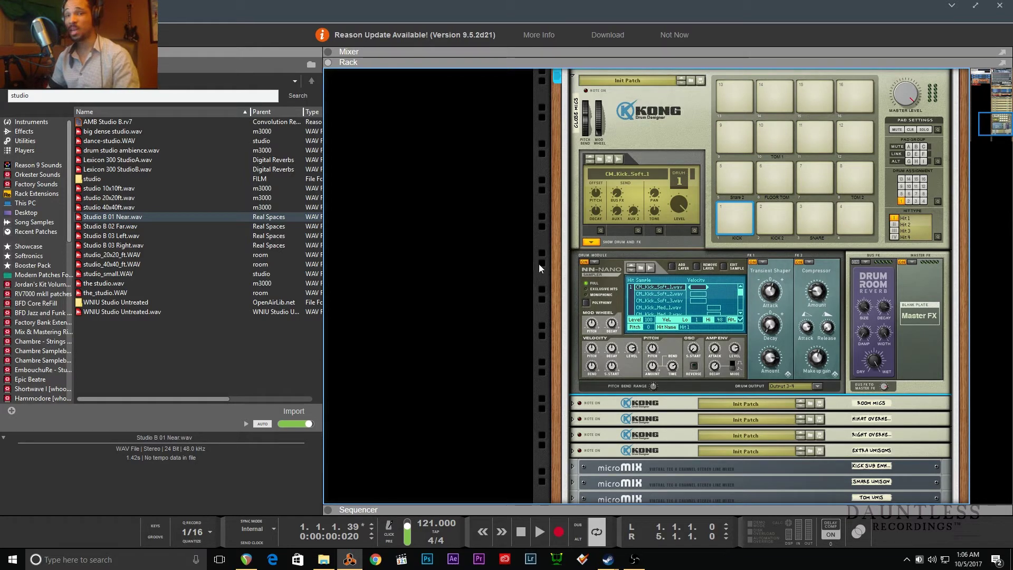
# - Switch from the Close Mics Kong to the Room Mics Kong and show the mixer and sequencer alongside the rack
pyautogui.click(593, 242)
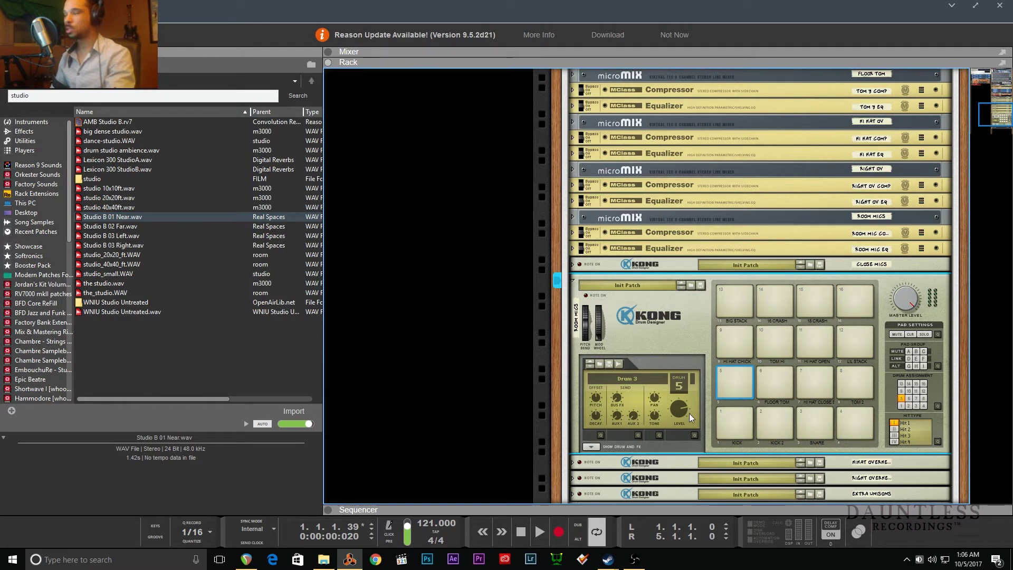
pyautogui.press('F7')
pyautogui.press('F5')
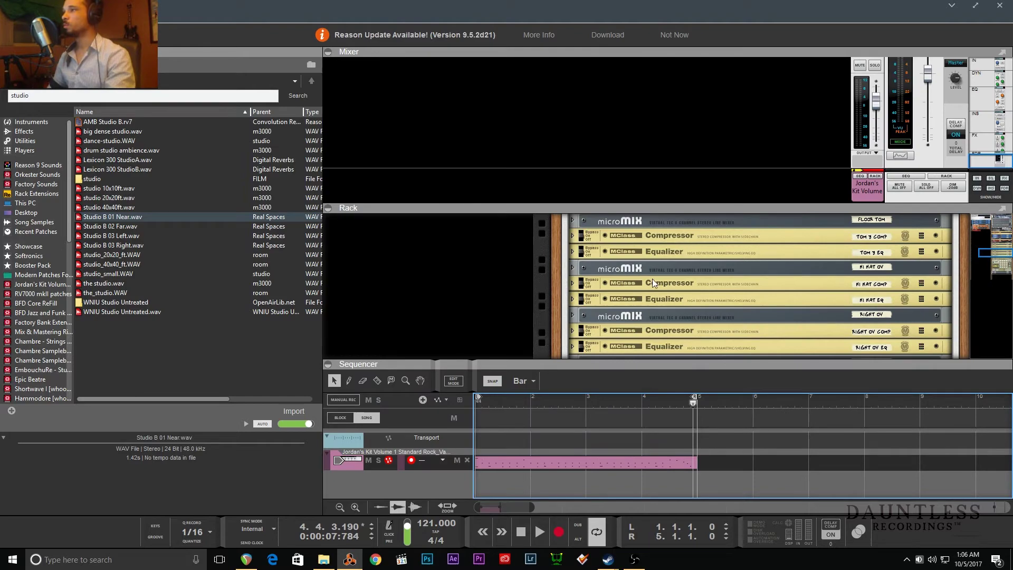
# - Play the song from its start with the main mixer's Room Mics channel soloed and show only the rack
pyautogui.press('F7')
pyautogui.press('Home')
pyautogui.press('F5')
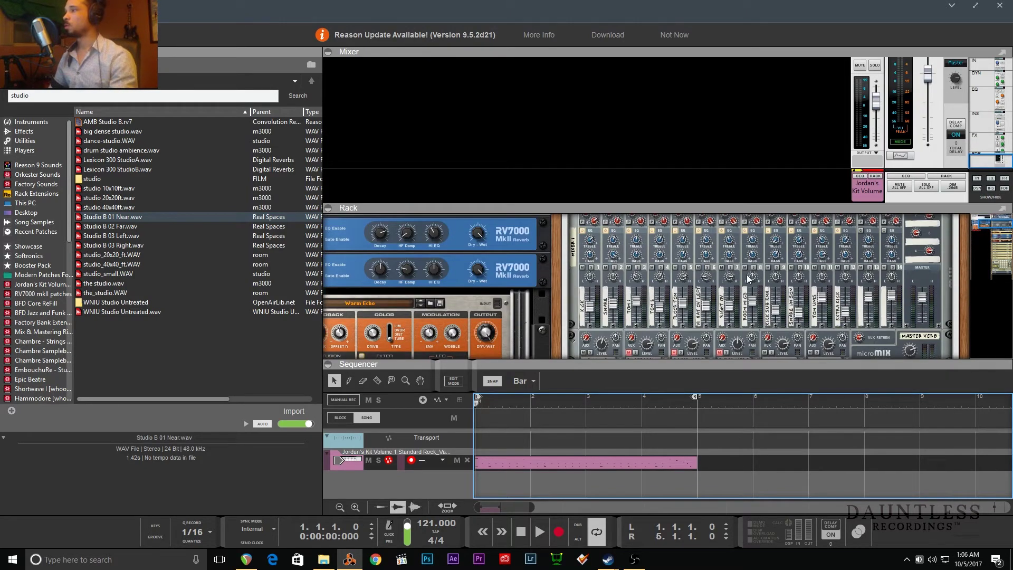
pyautogui.press('space')
pyautogui.press('F7')
pyautogui.press('F6')
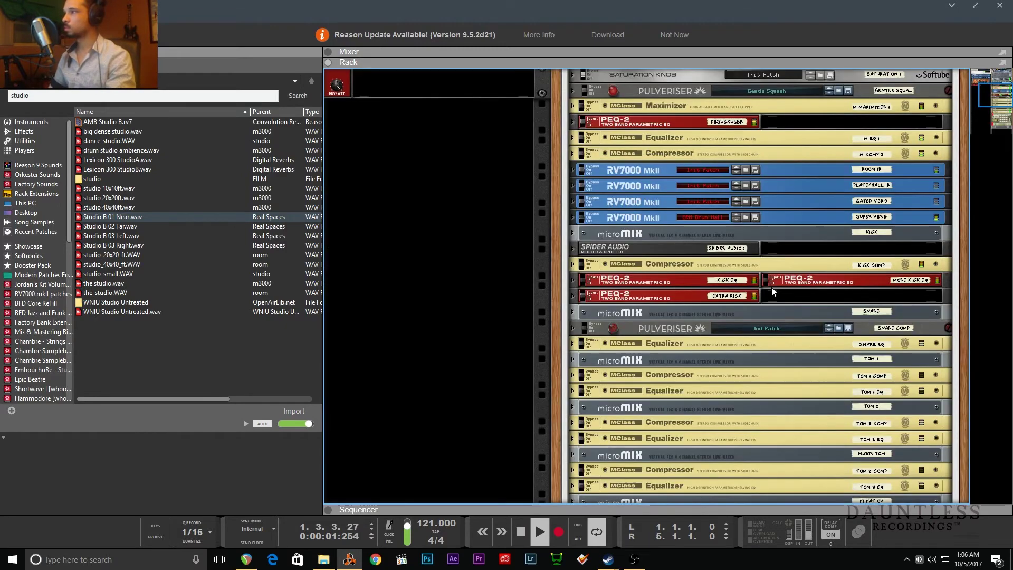
# - Inspect the Kick 2 and closed hi-hat pads of the Room Mics Kong during playback and stop the song
pyautogui.scroll(-10, 771, 287)
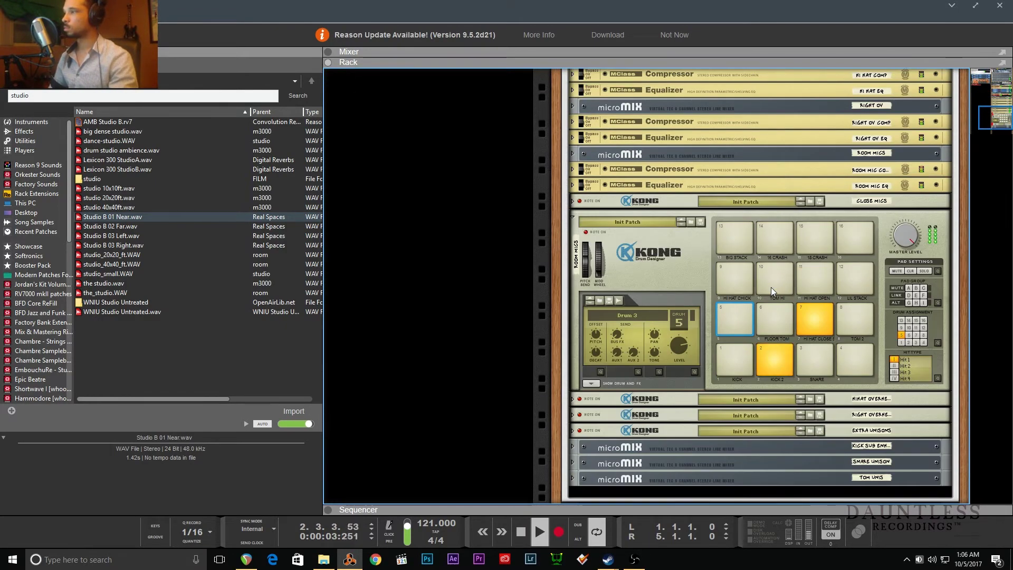
pyautogui.scroll(-4, 771, 286)
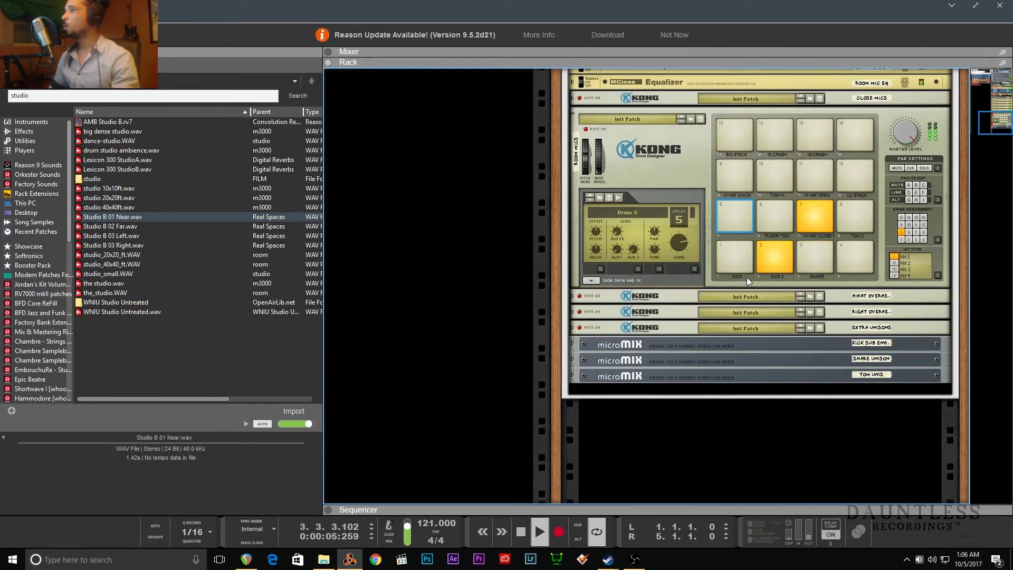
pyautogui.click(764, 265)
pyautogui.moveTo(684, 249); pyautogui.dragTo(691, 272)
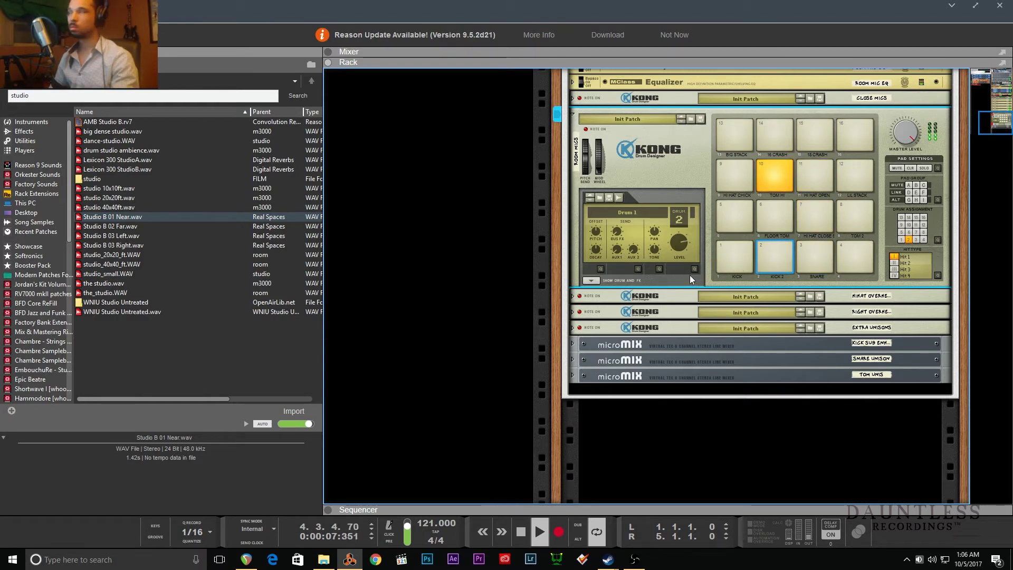
pyautogui.click(813, 225)
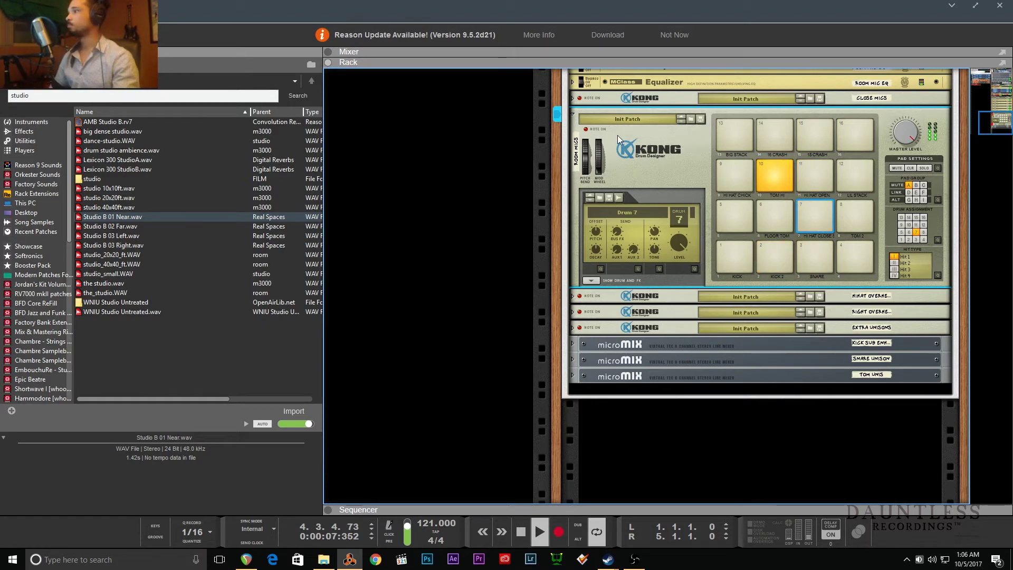
pyautogui.press('space')
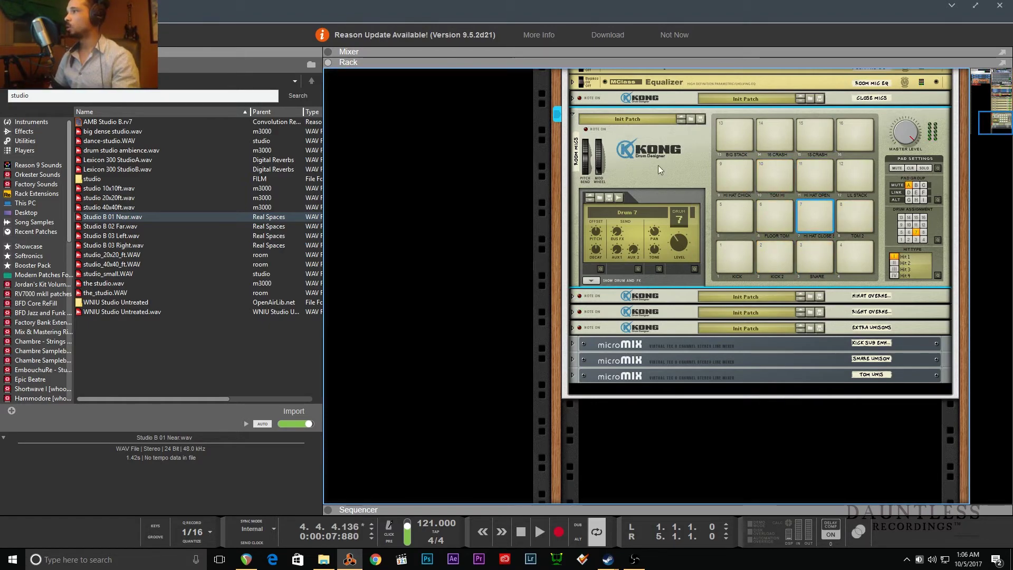
# - Fold the Room Mics Kong and move the main mixer's solo from Room Mics to the hi-hat and right overhead channels
pyautogui.click(573, 114)
pyautogui.scroll(5, 592, 240)
pyautogui.scroll(10, 602, 235)
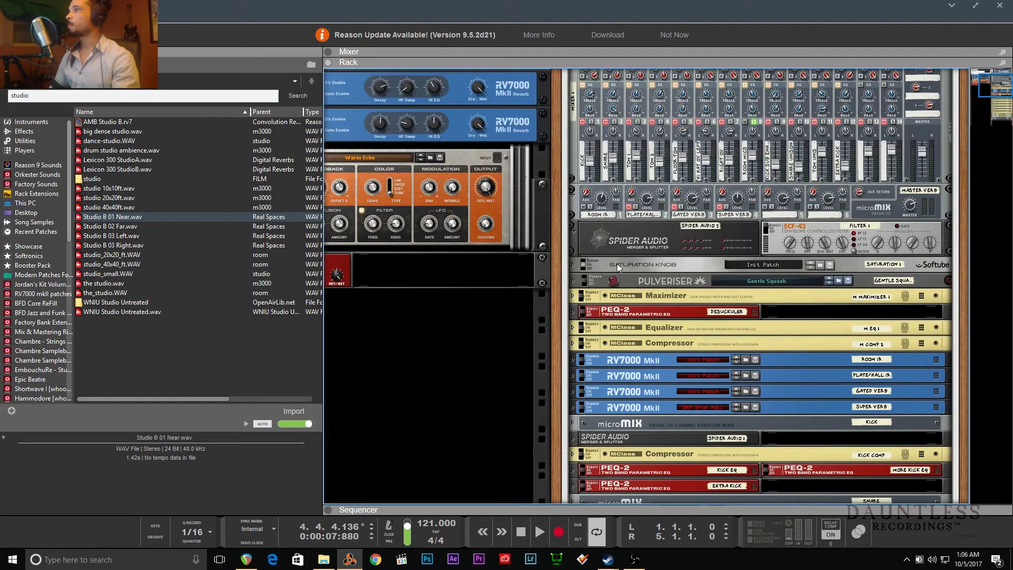
pyautogui.click(753, 221)
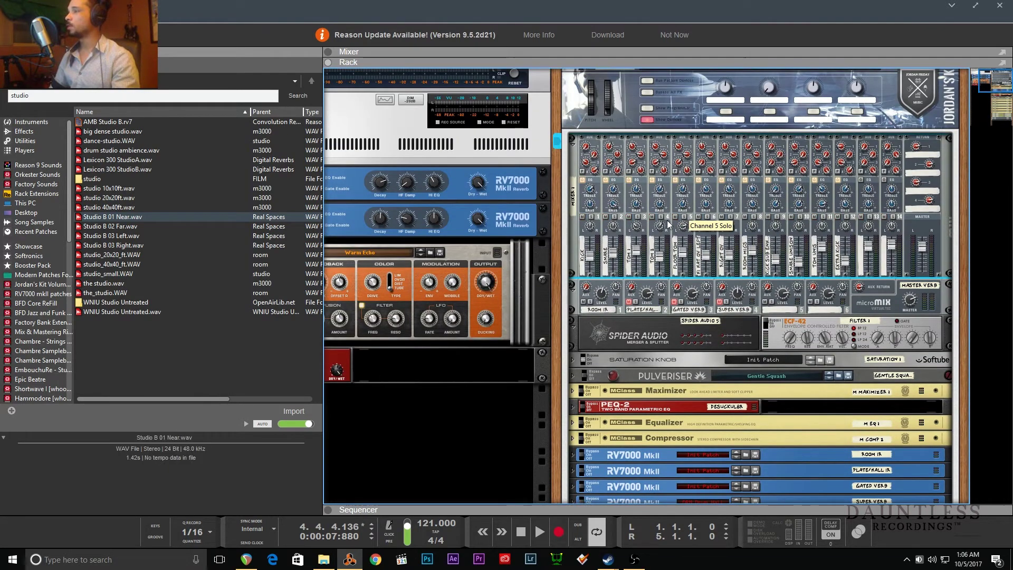
pyautogui.click(707, 216)
pyautogui.click(731, 217)
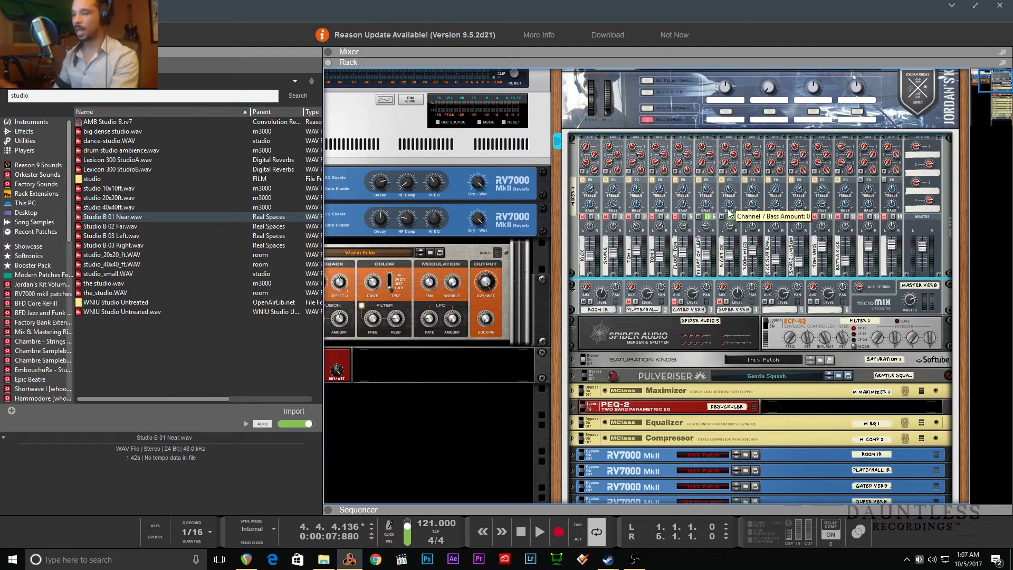
# - Unfold the hi-hat overhead and right overhead Kongs and play the song from its start
pyautogui.press('F7')
pyautogui.press('F6')
pyautogui.scroll(-15, 732, 219)
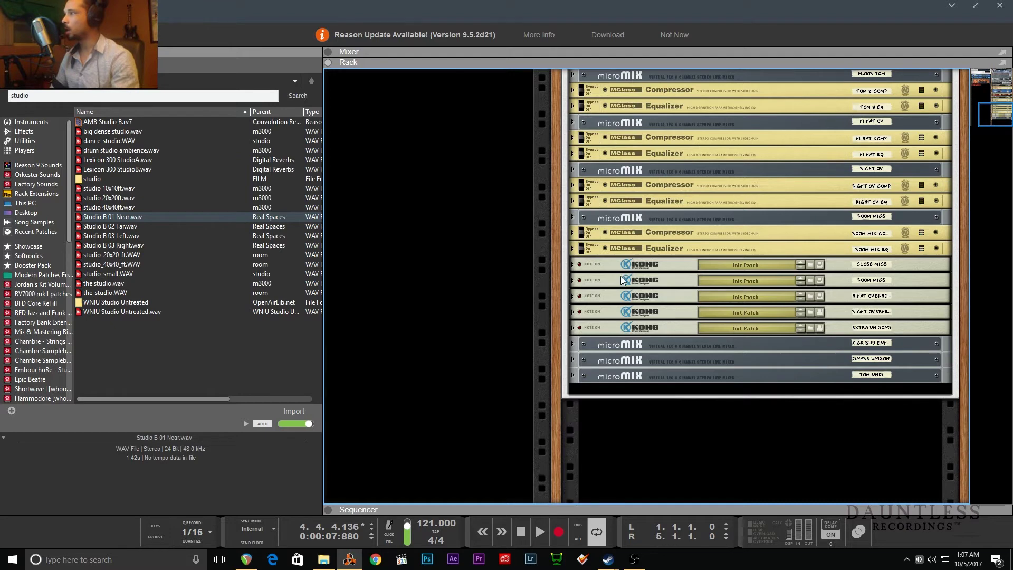
pyautogui.click(573, 296)
pyautogui.scroll(-5, 580, 358)
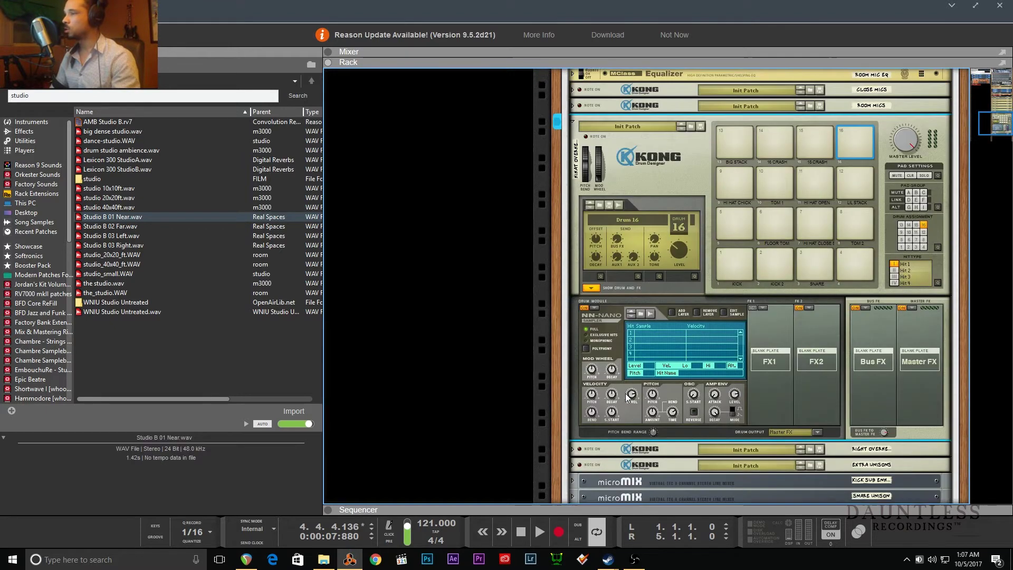
pyautogui.click(573, 323)
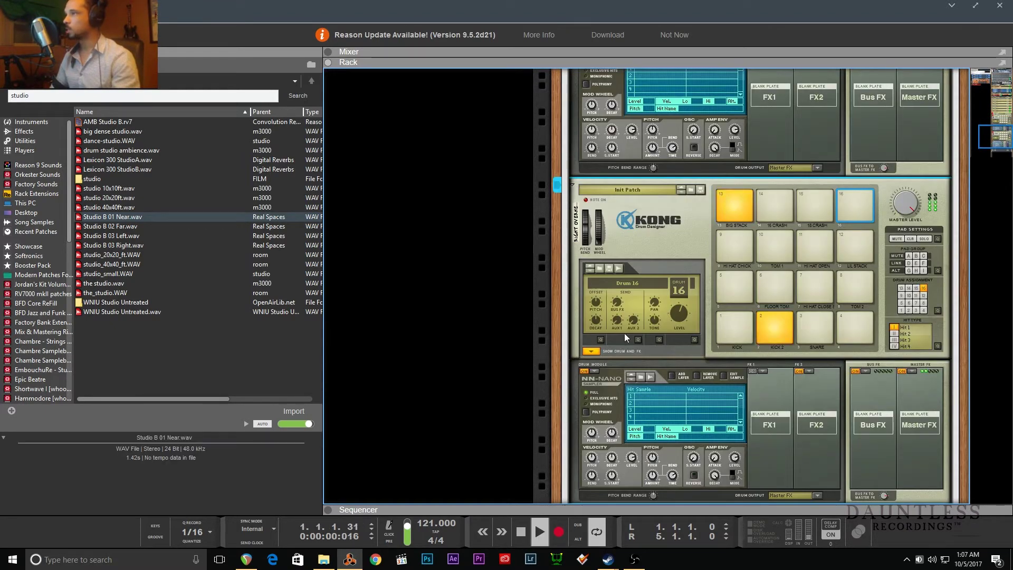
# - Compare the Kick 2 pad's samples in the right overhead and hi-hat overhead Kongs and stop playback
pyautogui.click(764, 331)
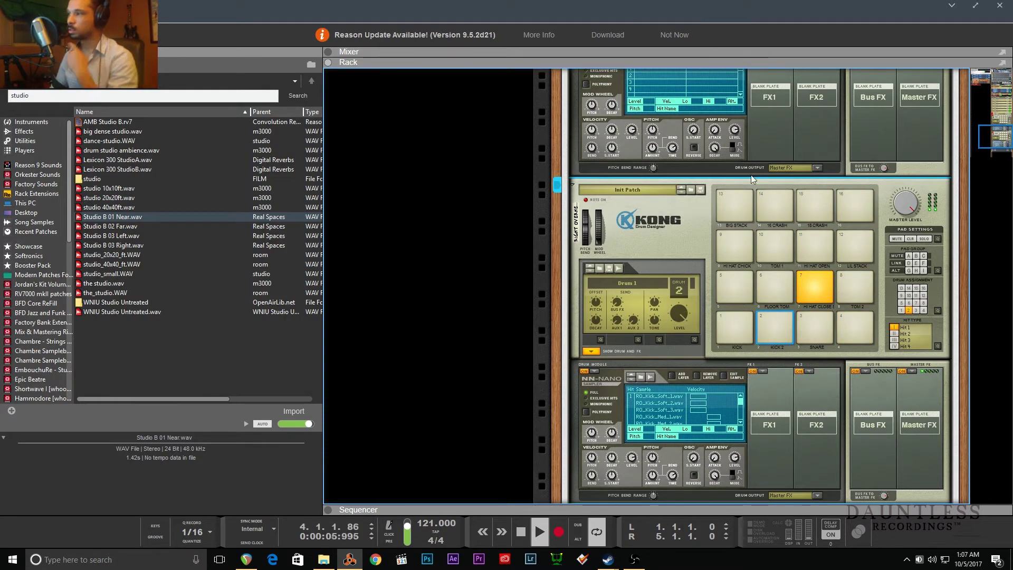
pyautogui.scroll(-3, 754, 194)
pyautogui.click(577, 350)
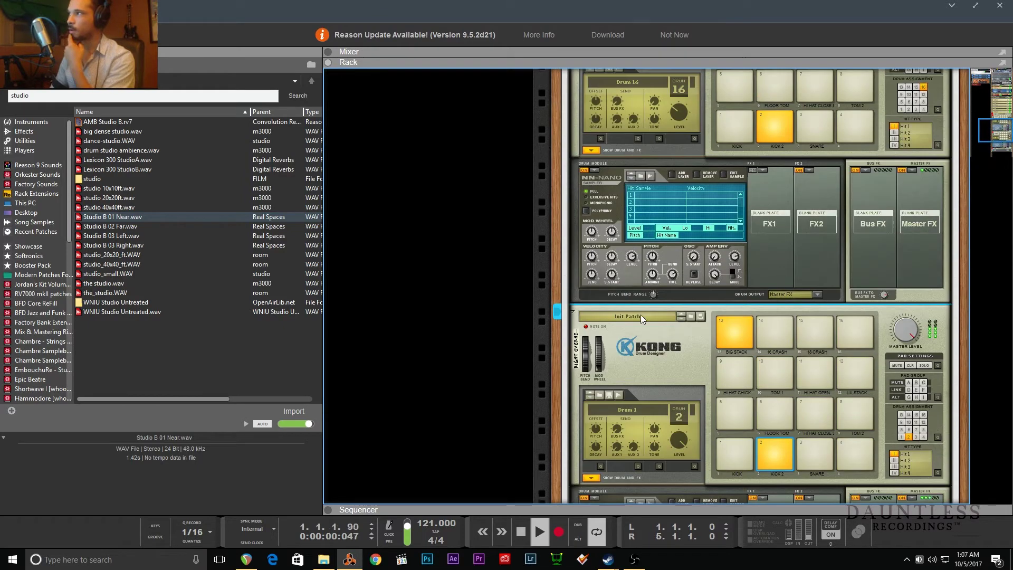
pyautogui.click(777, 127)
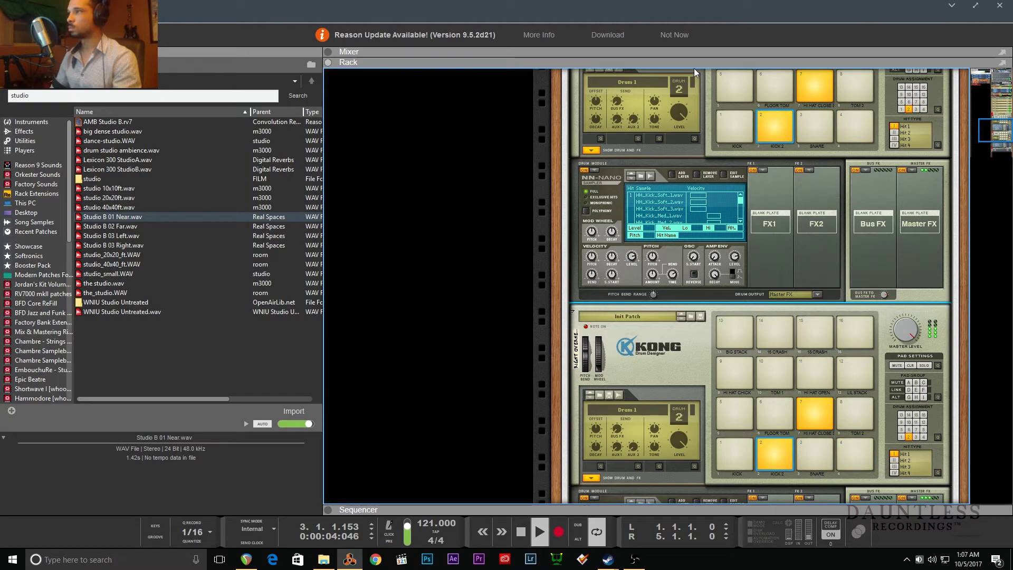
pyautogui.press('space')
pyautogui.scroll(-3, 712, 158)
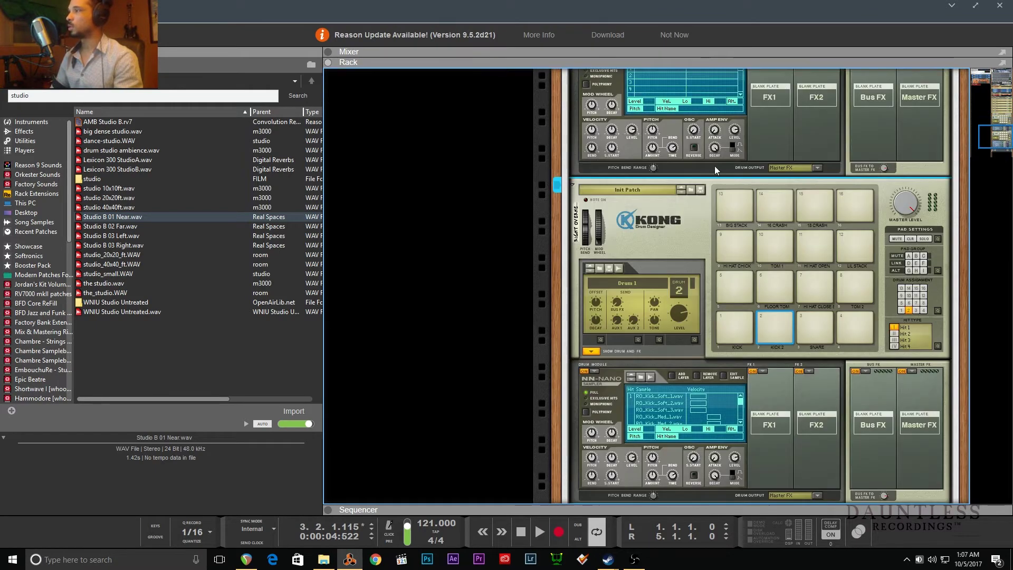
# - Fold the right overhead and hi-hat overhead Kongs
pyautogui.click(572, 185)
pyautogui.scroll(3, 582, 174)
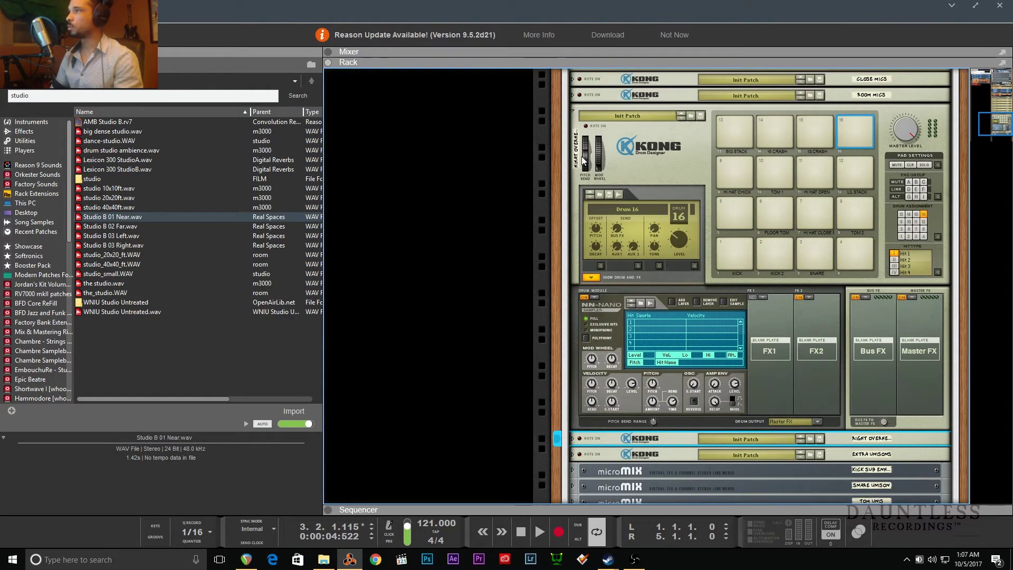
pyautogui.click(573, 113)
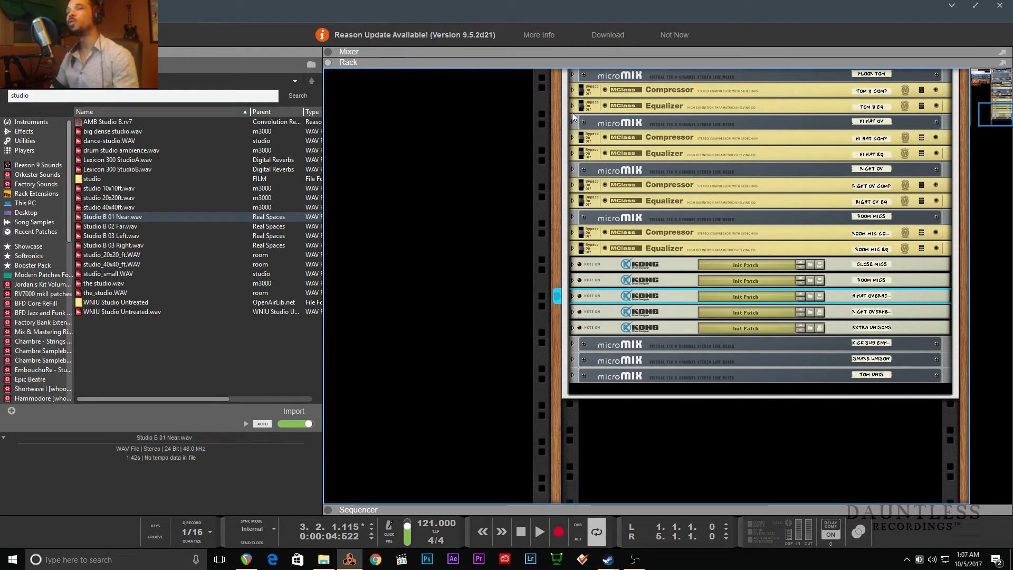
pyautogui.scroll(10, 682, 257)
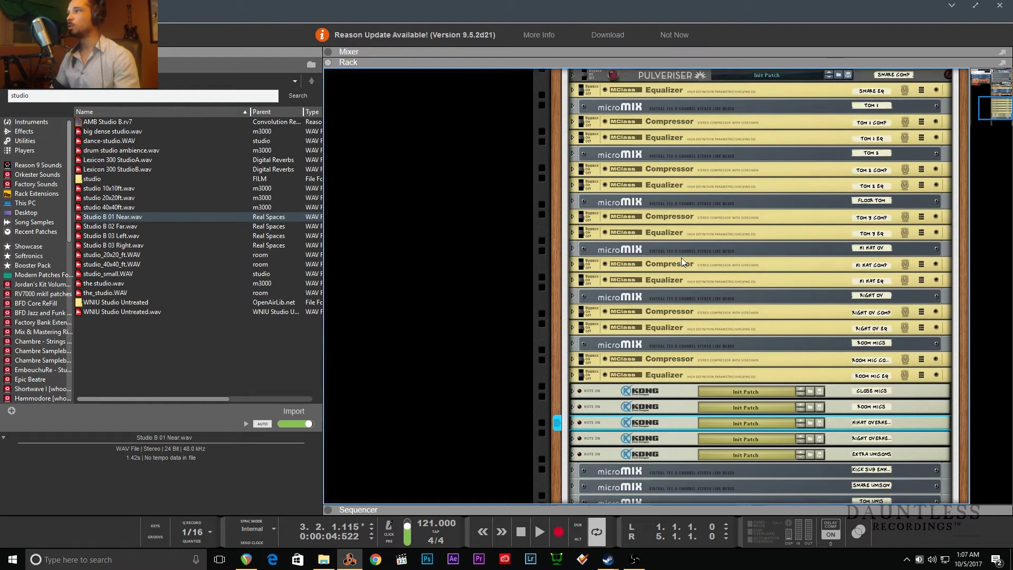
# - Clear the solos from the hi-hat and right overhead mixer channels and unfold the Extra Unisons Kong
pyautogui.scroll(4, 679, 260)
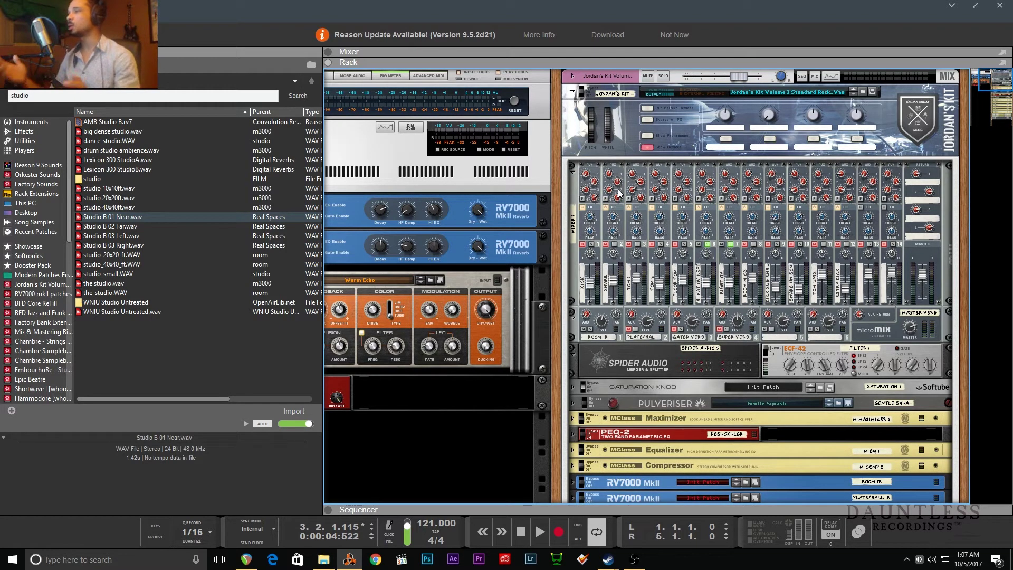
pyautogui.click(707, 245)
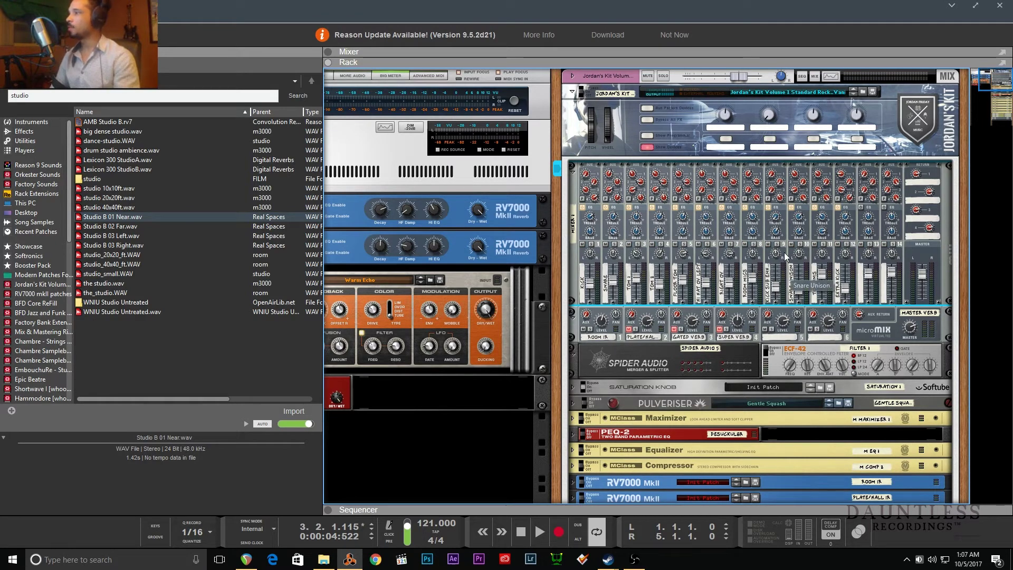
pyautogui.scroll(-10, 781, 252)
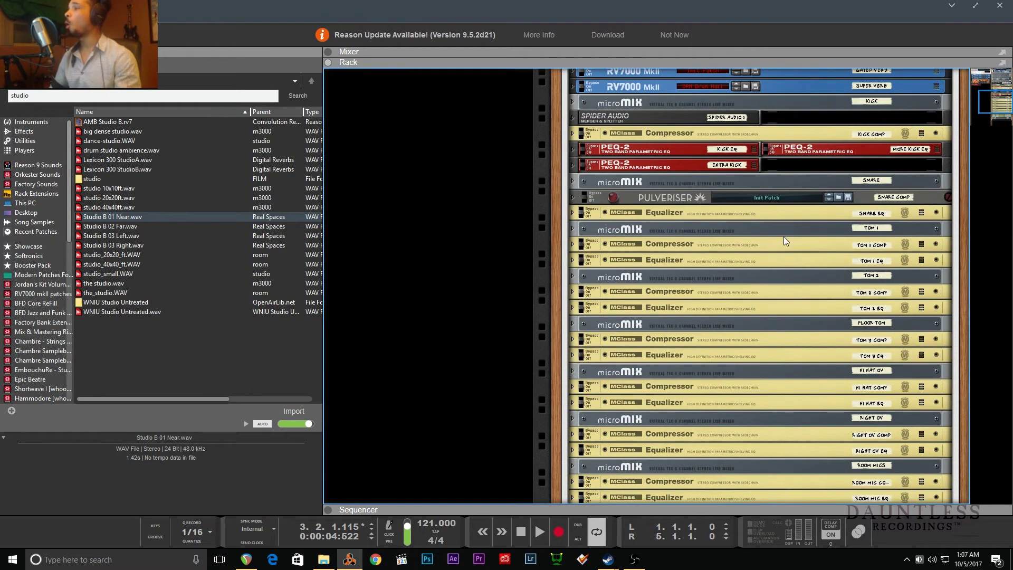
pyautogui.scroll(-2, 775, 268)
pyautogui.click(572, 328)
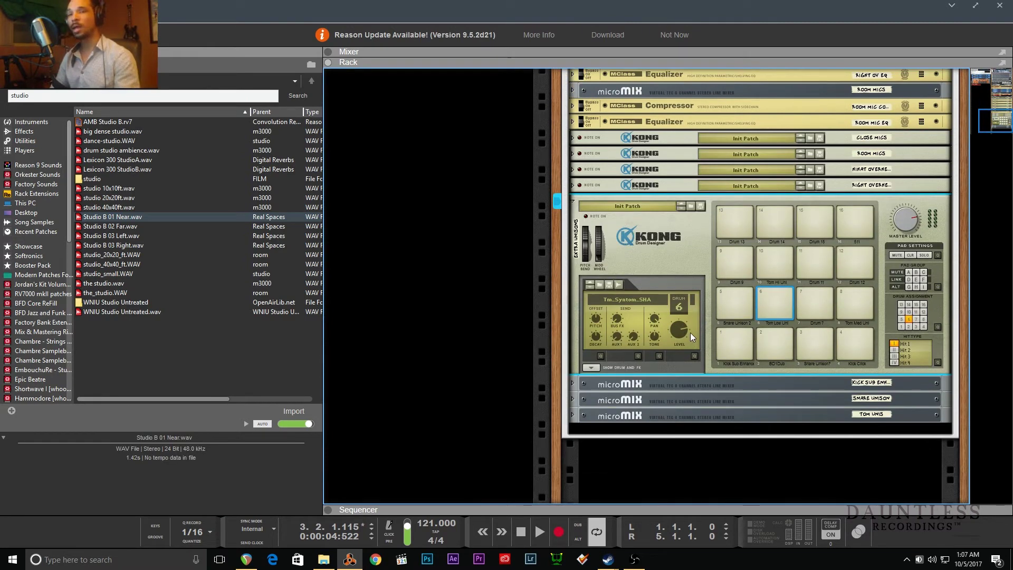
# - Select the Kick Sub Enhance pad in the Extra Unisons Kong and audition it
pyautogui.click(737, 350)
pyautogui.click(737, 353)
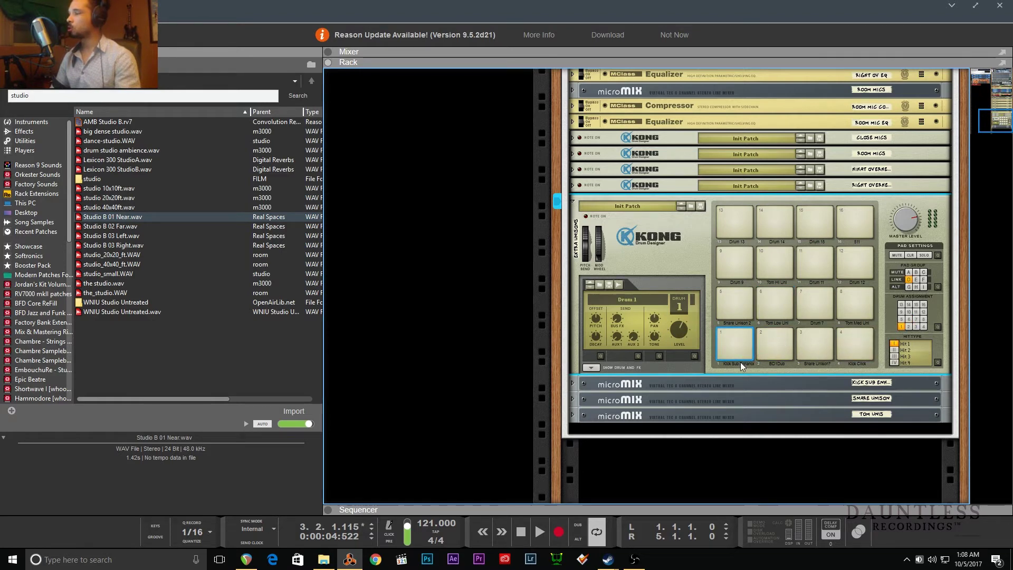
pyautogui.click(727, 338)
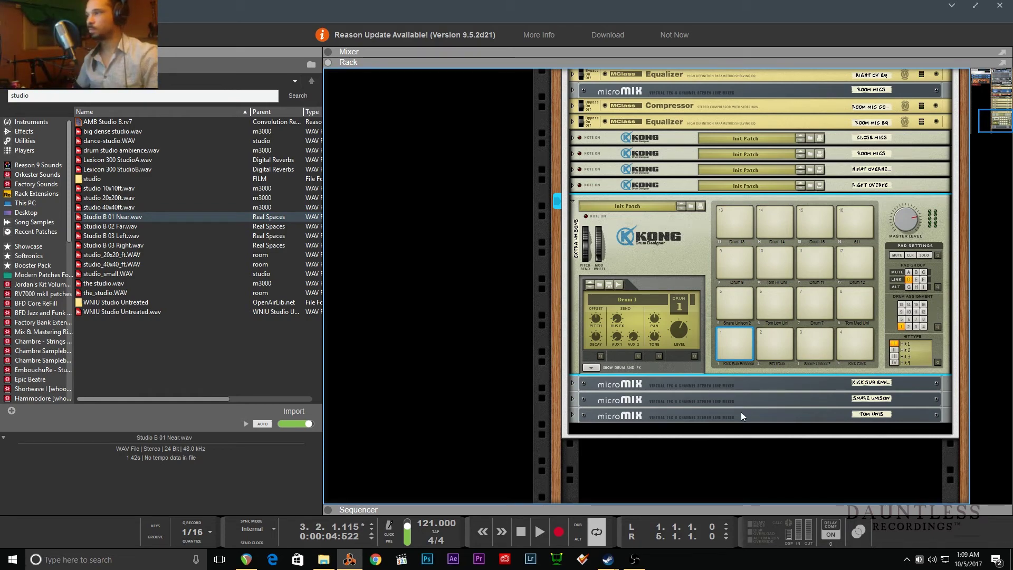
pyautogui.scroll(3, 686, 396)
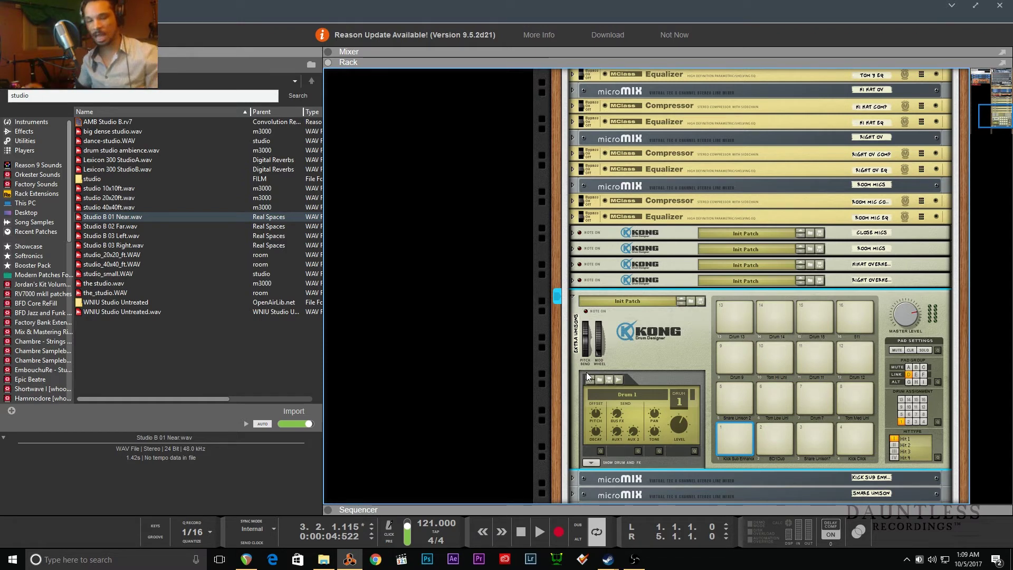
pyautogui.scroll(-1, 720, 450)
pyautogui.scroll(-1, 720, 451)
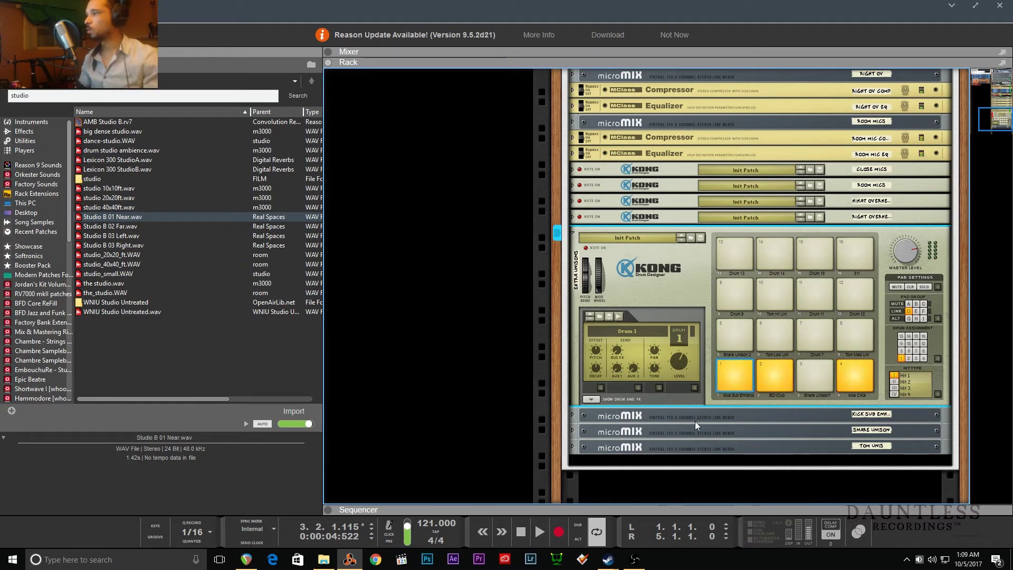
# - Show the Extra Unisons Kong's drum and FX section and inspect the samples behind the Kick Sub Enhance and BD1Dub pads
pyautogui.click(591, 399)
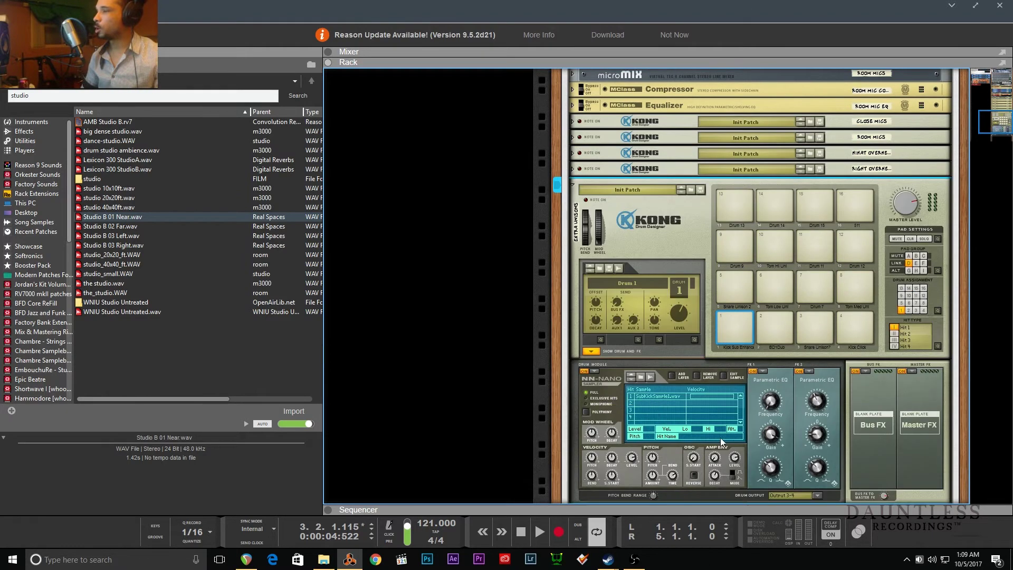
pyautogui.scroll(-3, 720, 437)
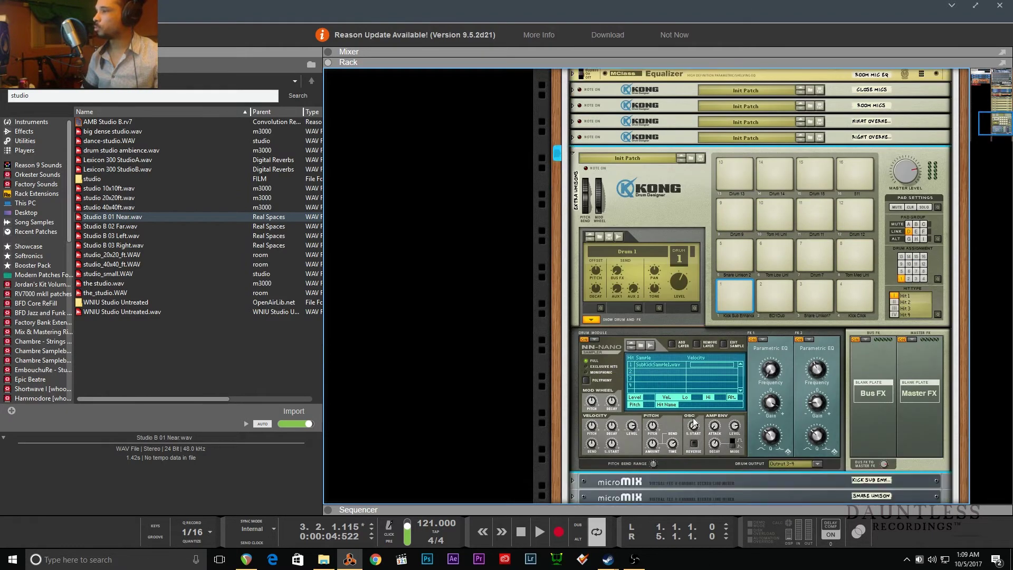
pyautogui.click(648, 365)
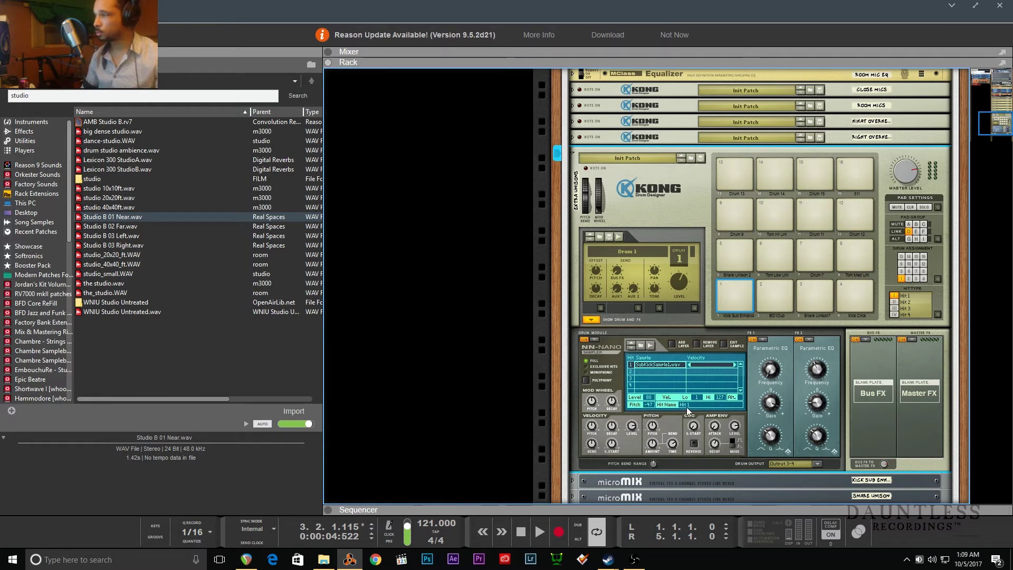
pyautogui.click(770, 298)
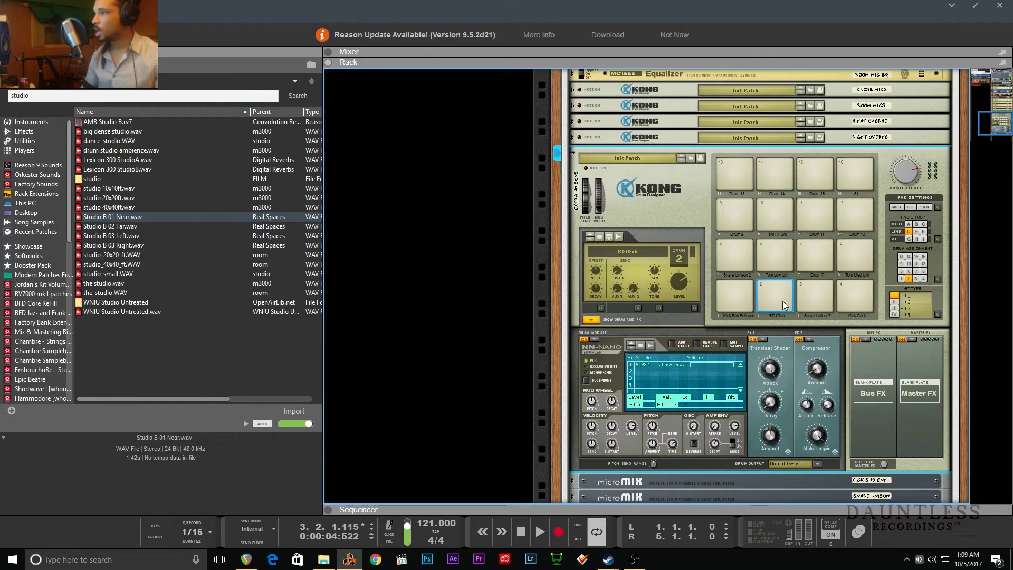
pyautogui.click(672, 366)
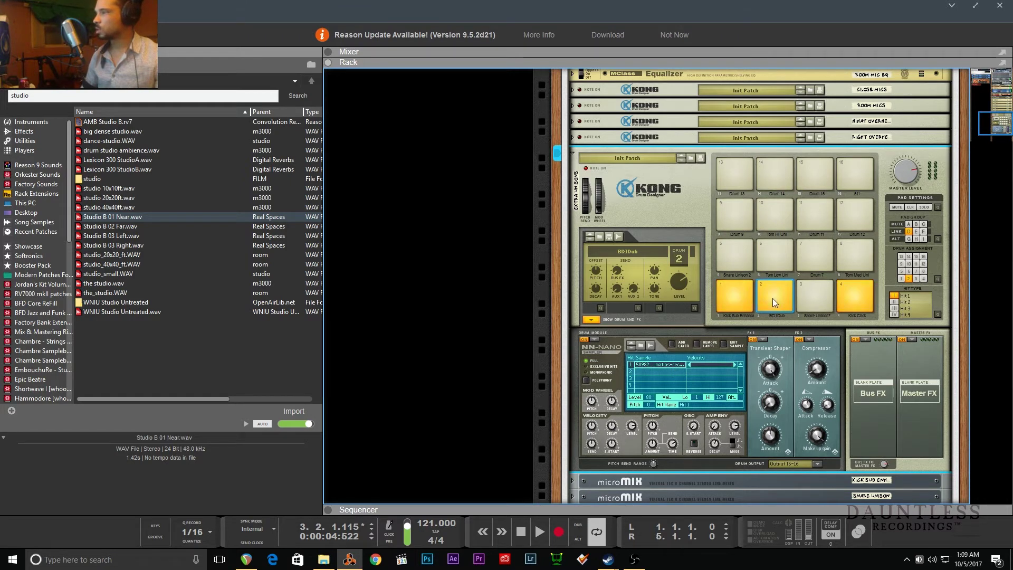
# - Remove the sample from the Kick Click pad's NN-Nano sampler and set the pad's hit type to Hit 1
pyautogui.click(856, 302)
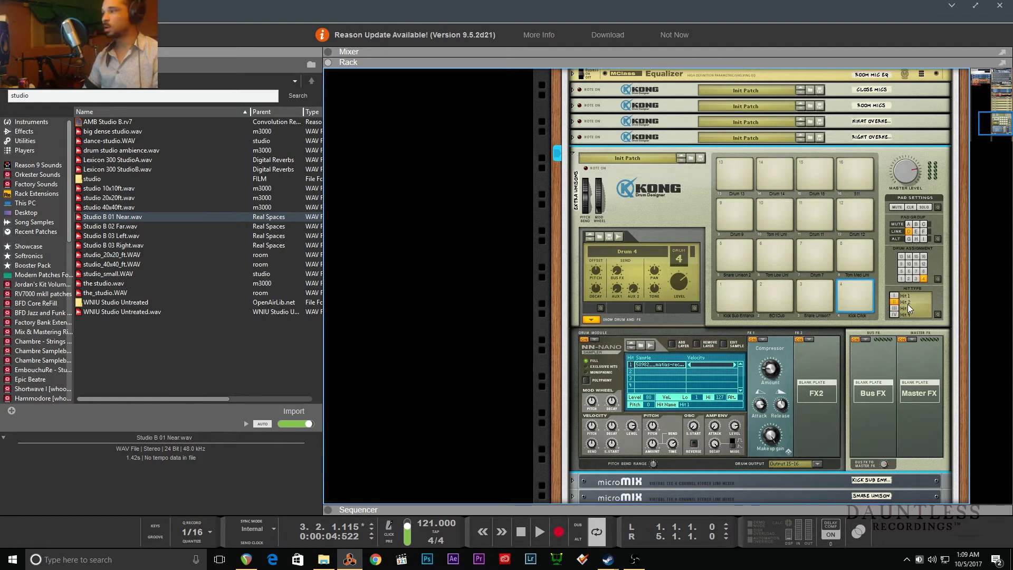
pyautogui.click(696, 343)
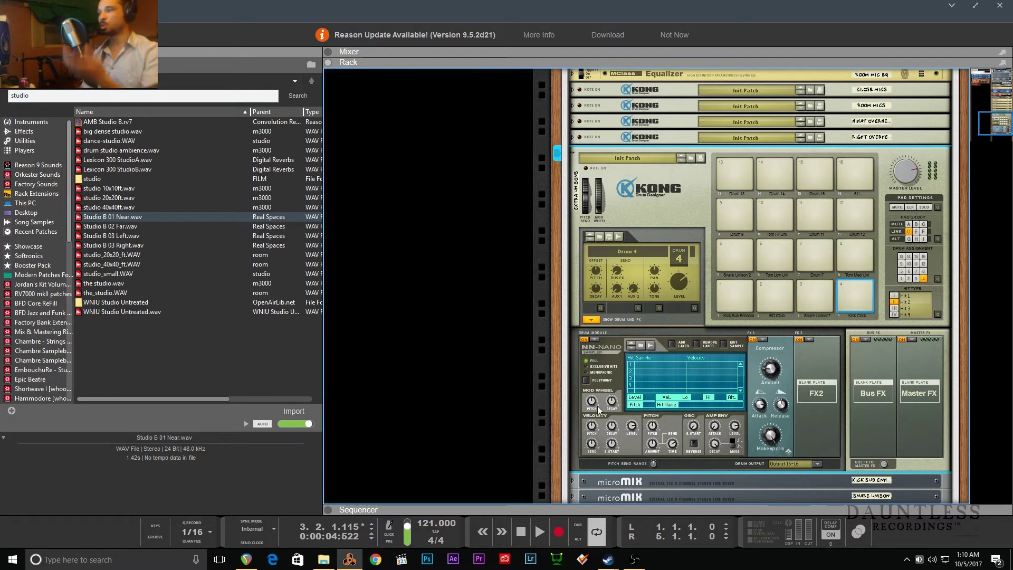
pyautogui.click(637, 364)
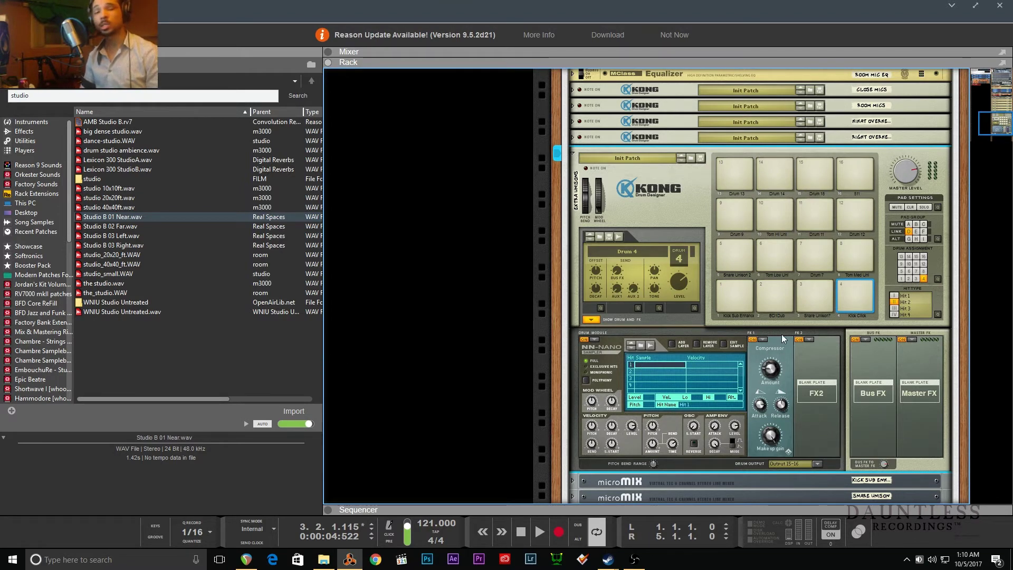
pyautogui.click(894, 295)
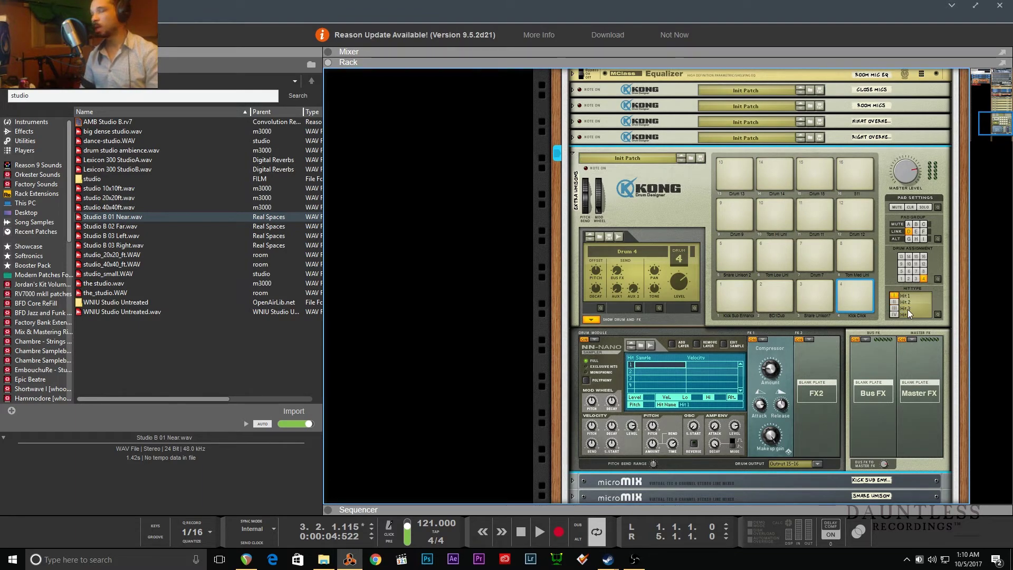
# - Open the Everything Bundle folder in the browser and select Snare Unison pad 3 in the Extra Unisons Kong
pyautogui.scroll(-10, 43, 353)
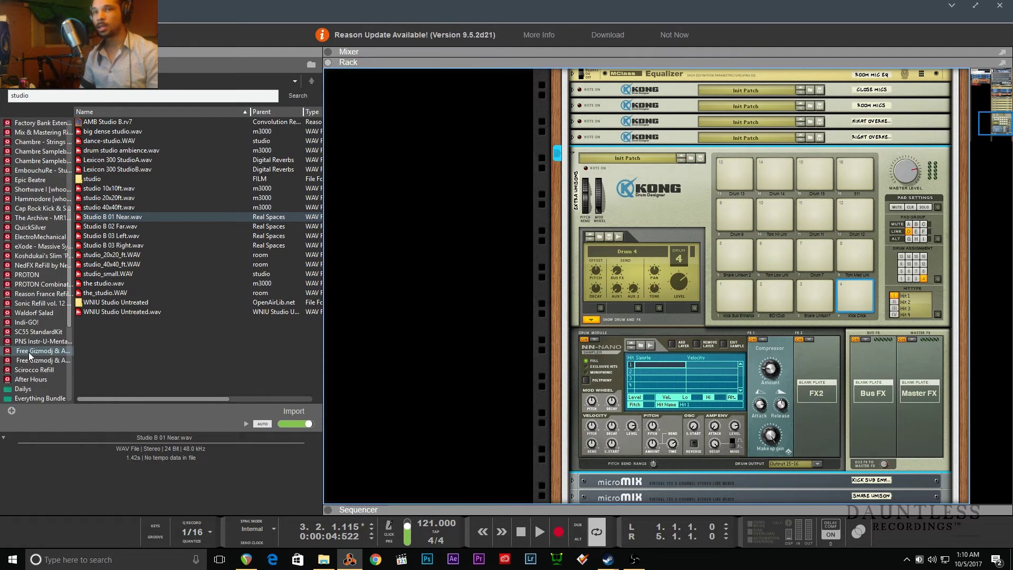
pyautogui.click(42, 284)
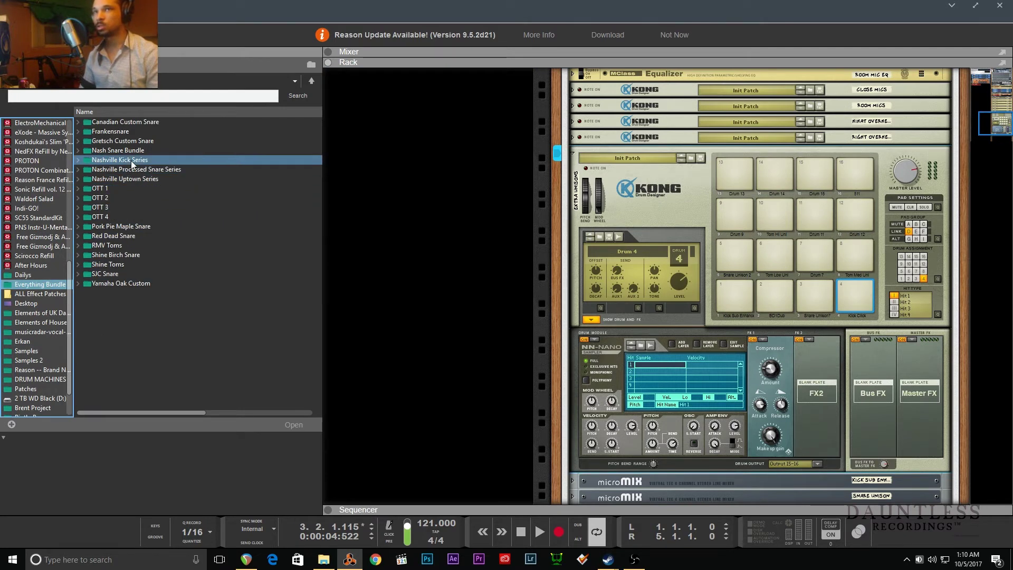
pyautogui.click(815, 297)
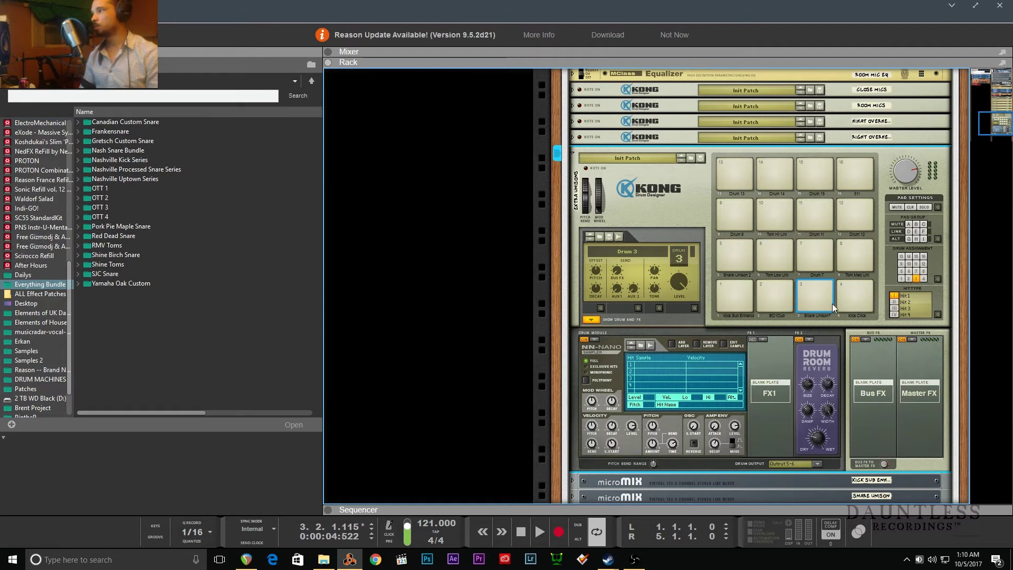
# - Try to load Crack 2.wav into the NN-Nano sampler of Snare Unison pad 3 and undo the load
pyautogui.doubleClick(154, 253)
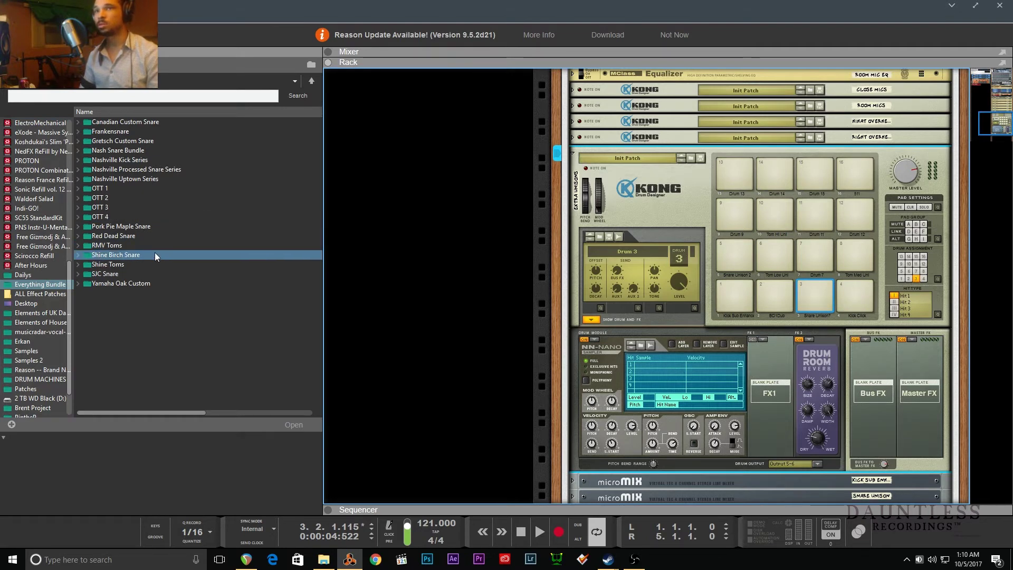
pyautogui.doubleClick(127, 122)
pyautogui.click(144, 131)
pyautogui.click(144, 141)
pyautogui.click(137, 130)
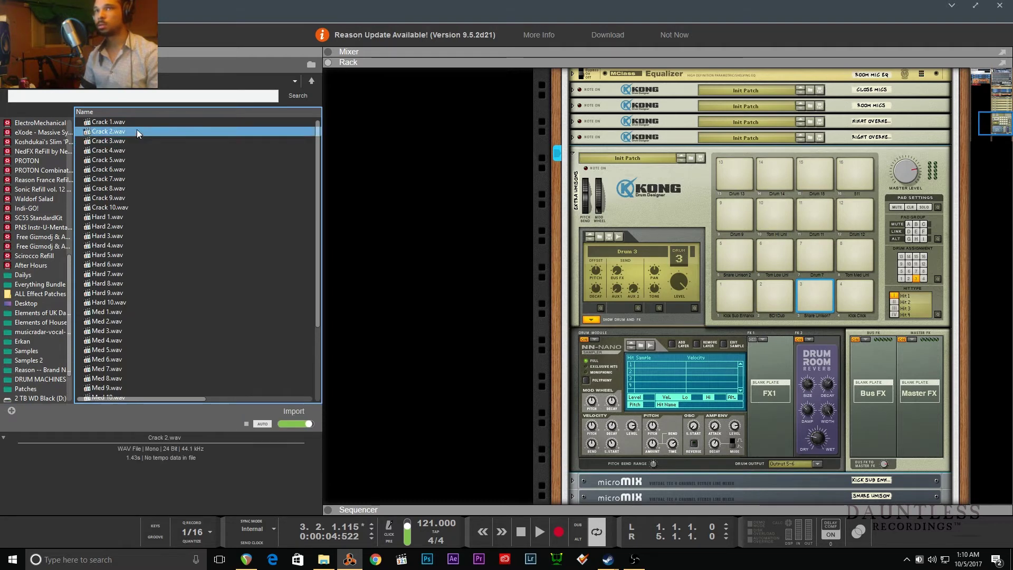
pyautogui.moveTo(138, 130)
pyautogui.mouseDown()
pyautogui.moveTo(103, 130)
pyautogui.moveTo(526, 210)
pyautogui.moveTo(723, 334)
pyautogui.moveTo(672, 372)
pyautogui.mouseUp()
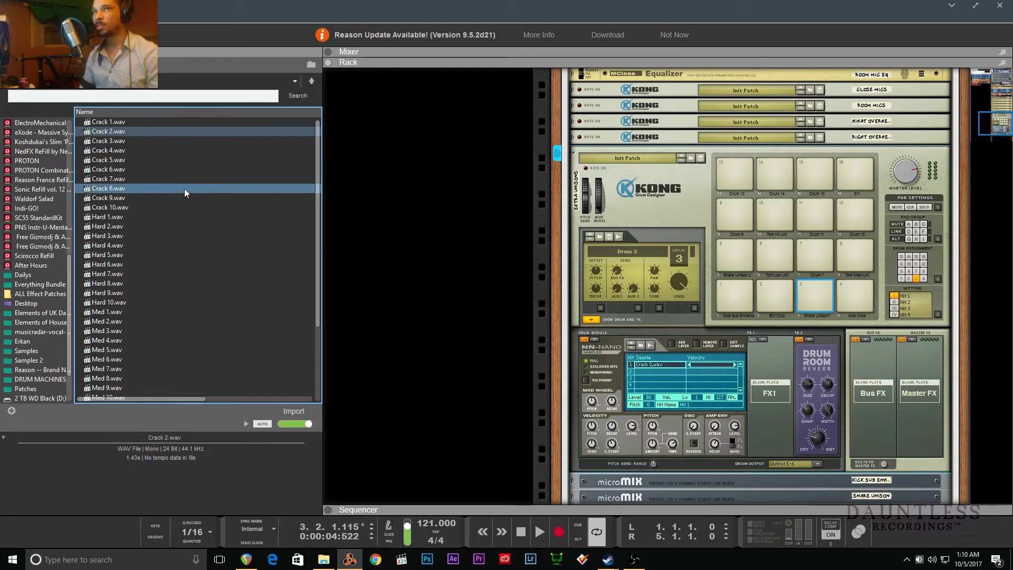
pyautogui.hotkey('ctrl', 'z')
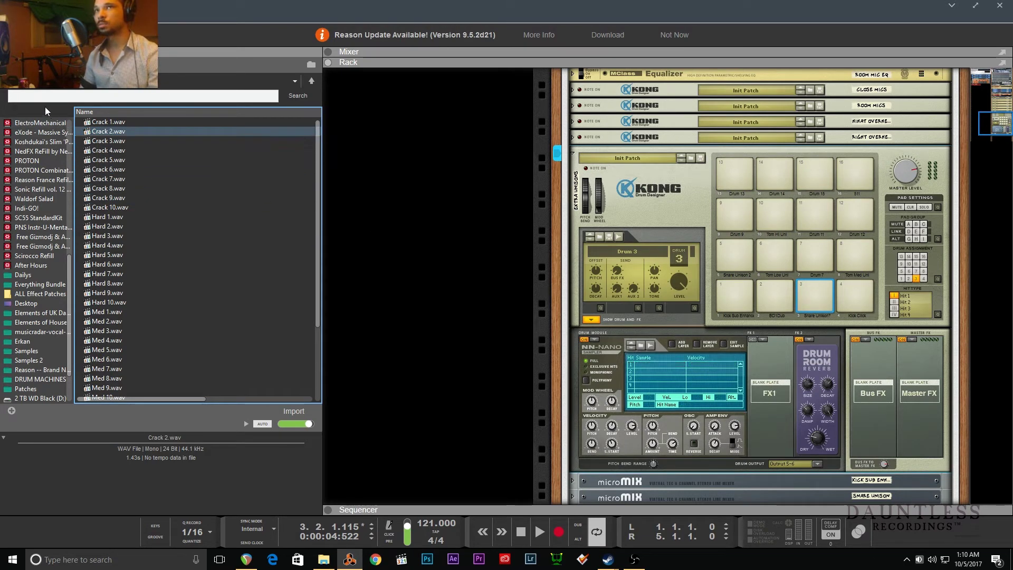
# - Load Crack 1.wav through Crack 9.wav from the Nash Snare Bundle into the NN-Nano sampler of Snare Unison pad 3
pyautogui.press('BackSpace')
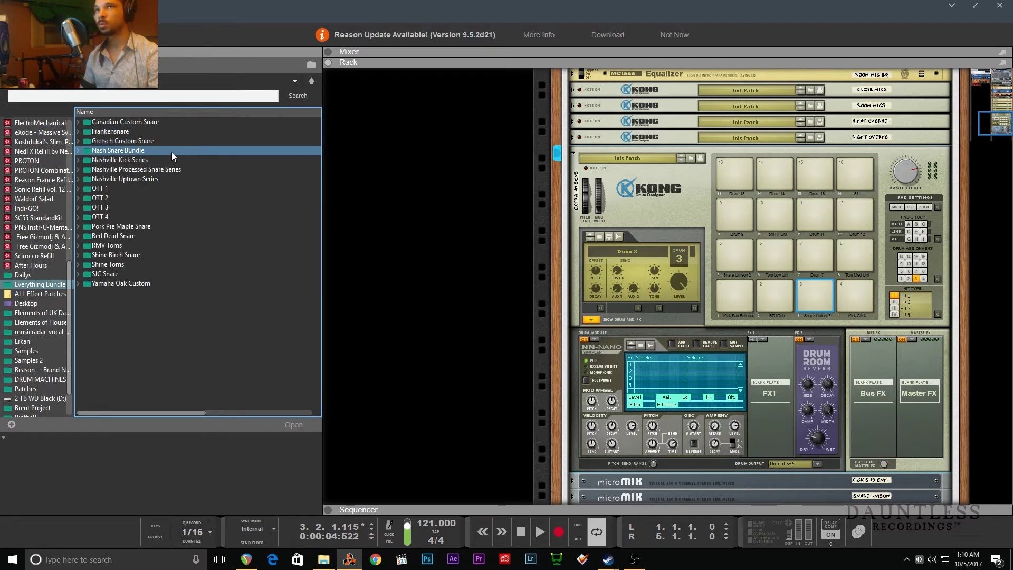
pyautogui.doubleClick(171, 152)
pyautogui.doubleClick(136, 131)
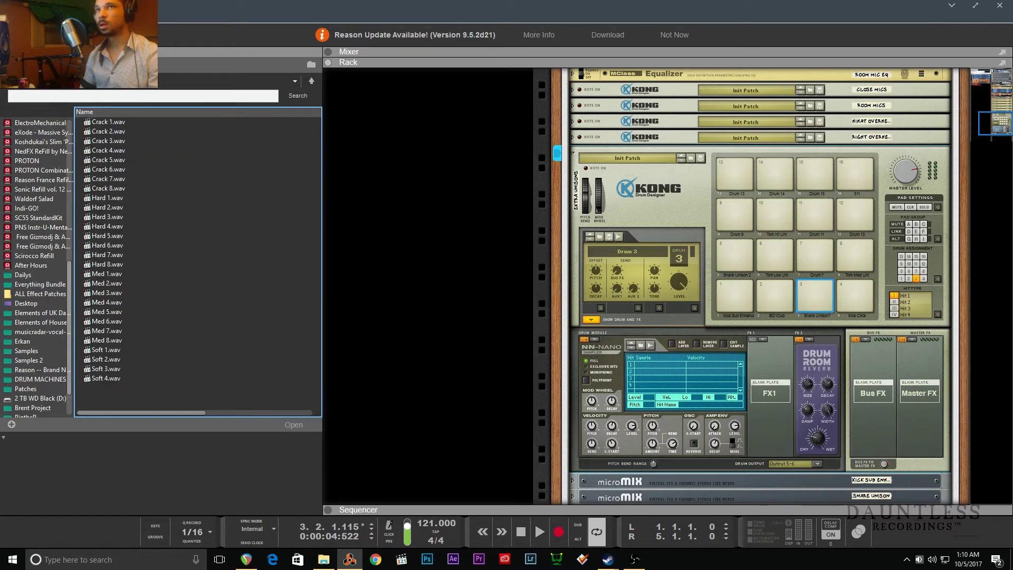
pyautogui.press('BackSpace')
pyautogui.doubleClick(138, 134)
pyautogui.click(131, 121)
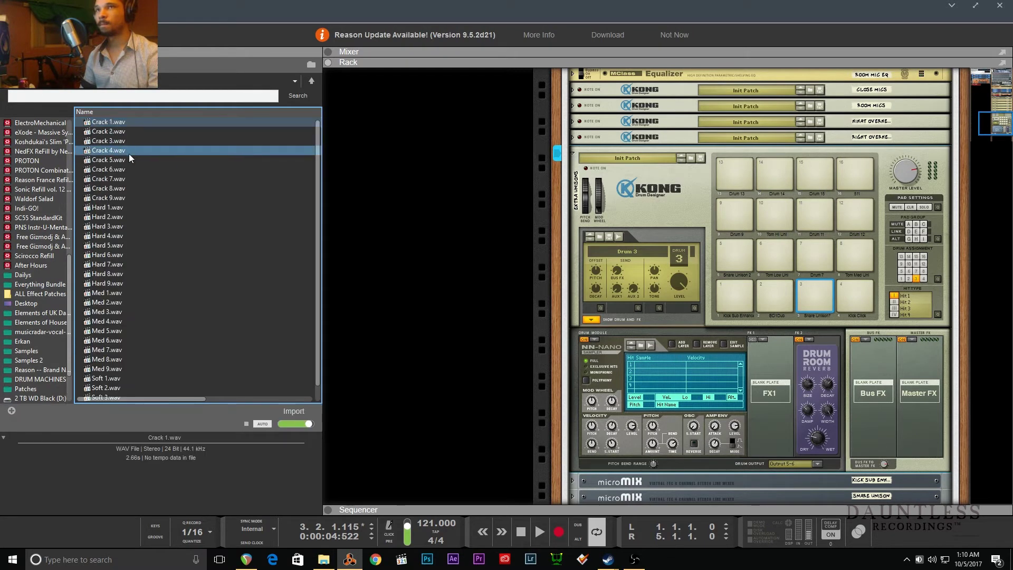
pyautogui.keyDown('shift'); pyautogui.click(134, 198); pyautogui.keyUp('shift')
pyautogui.moveTo(132, 194); pyautogui.dragTo(727, 395)
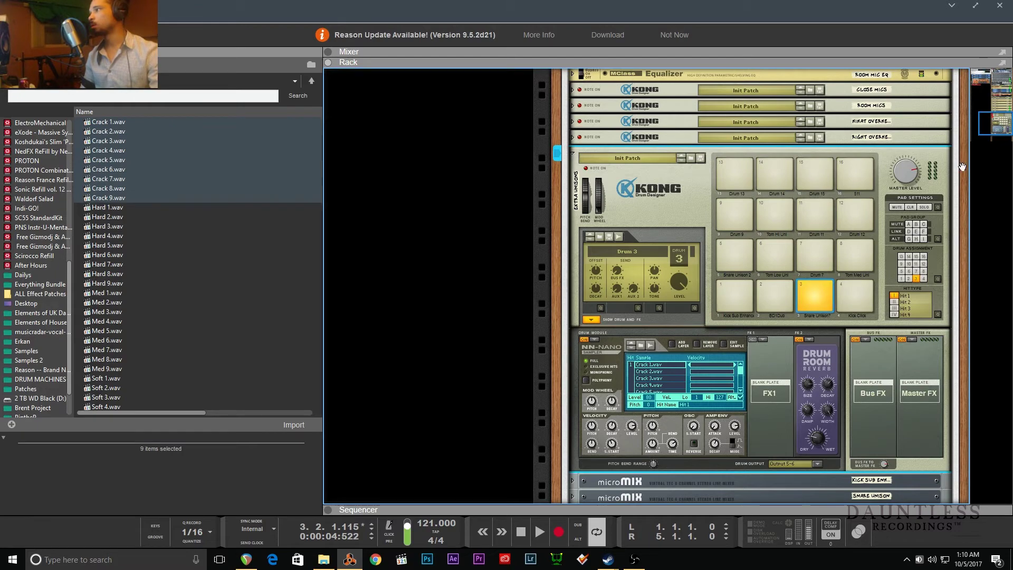
# - Audition mixer channel 10 in solo and release the solo to hear it with the full kit
pyautogui.moveTo(1008, 122); pyautogui.dragTo(1009, 76)
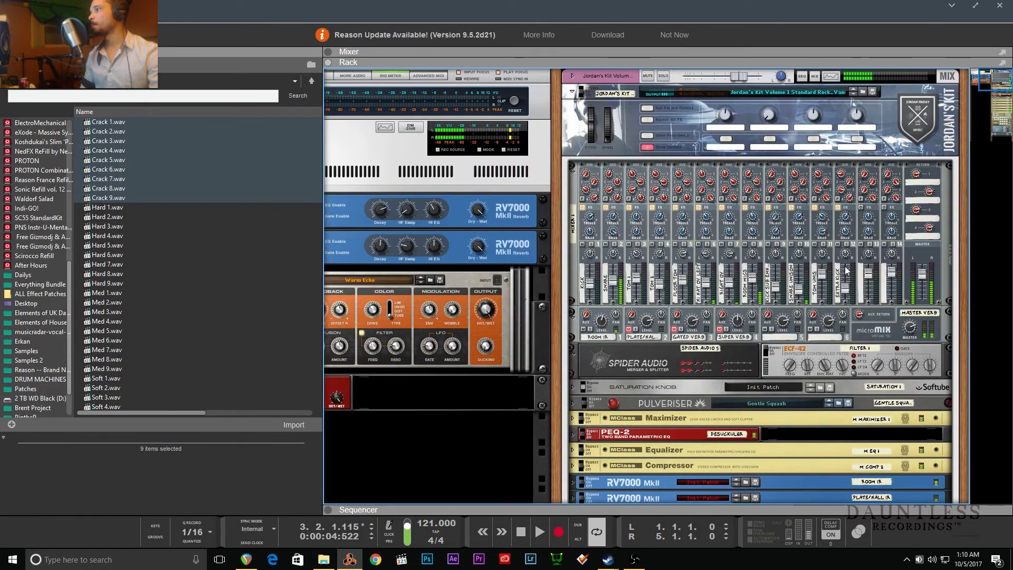
pyautogui.click(800, 244)
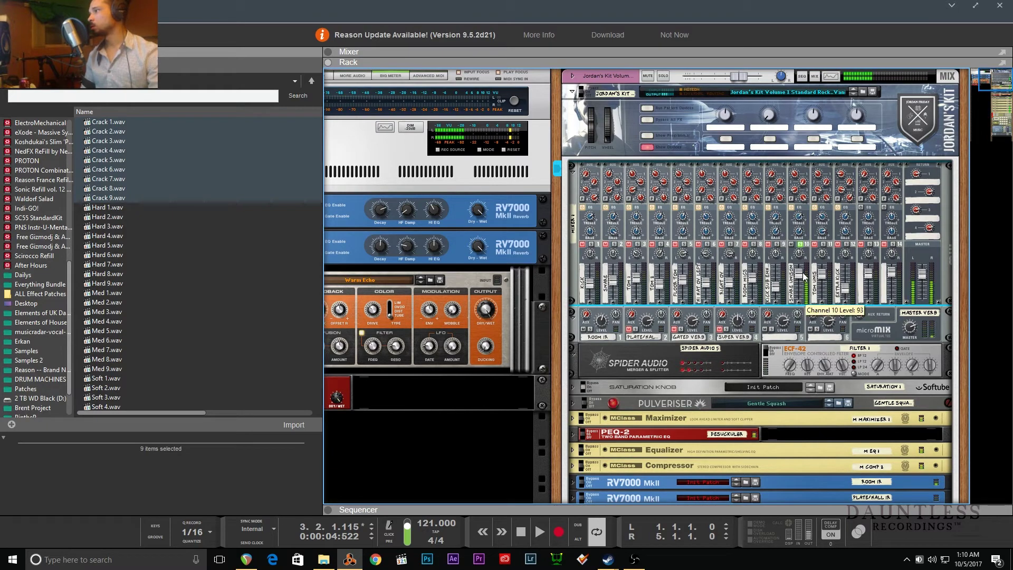
pyautogui.click(799, 244)
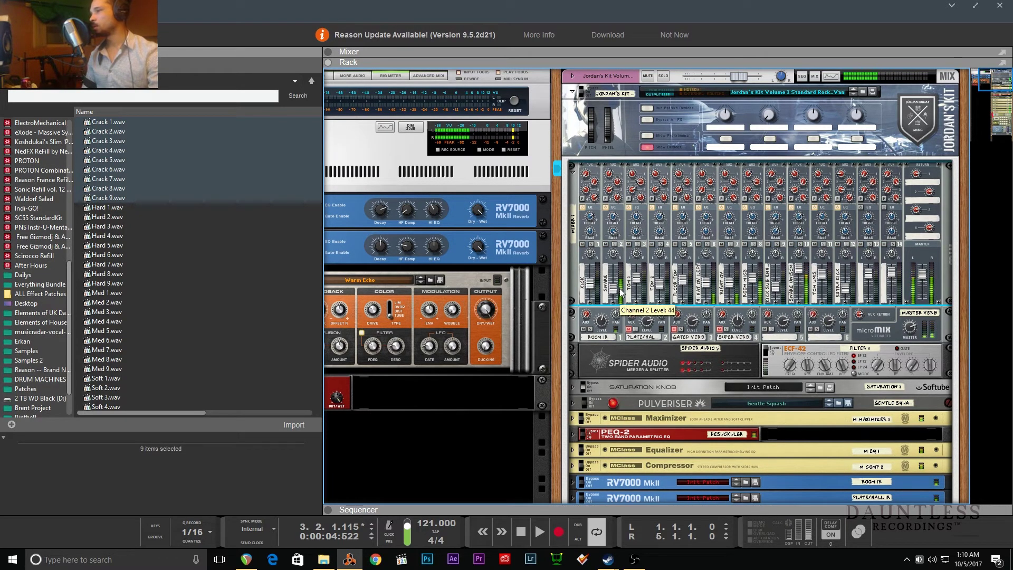
# - Mute the snare on mixer channel 2 and play the song while checking the Extra Unisons Kong's pads
pyautogui.click(606, 245)
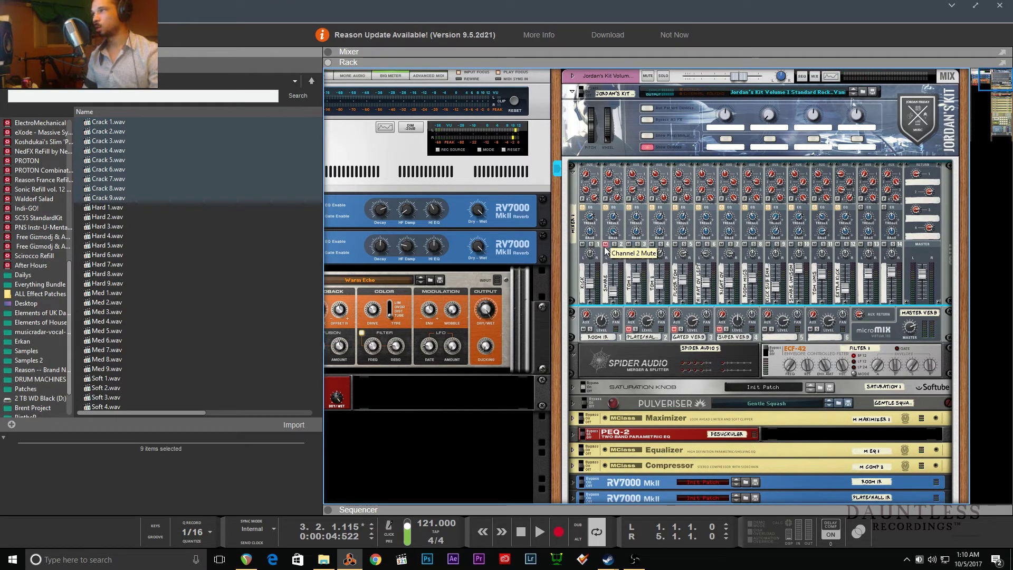
pyautogui.press('space')
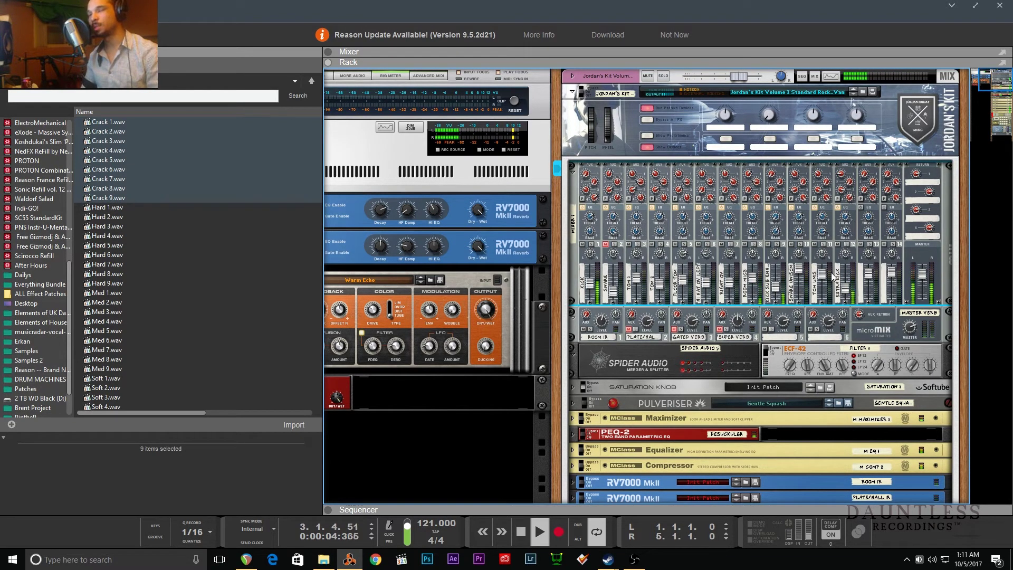
pyautogui.scroll(-10, 800, 386)
pyautogui.scroll(-6, 799, 379)
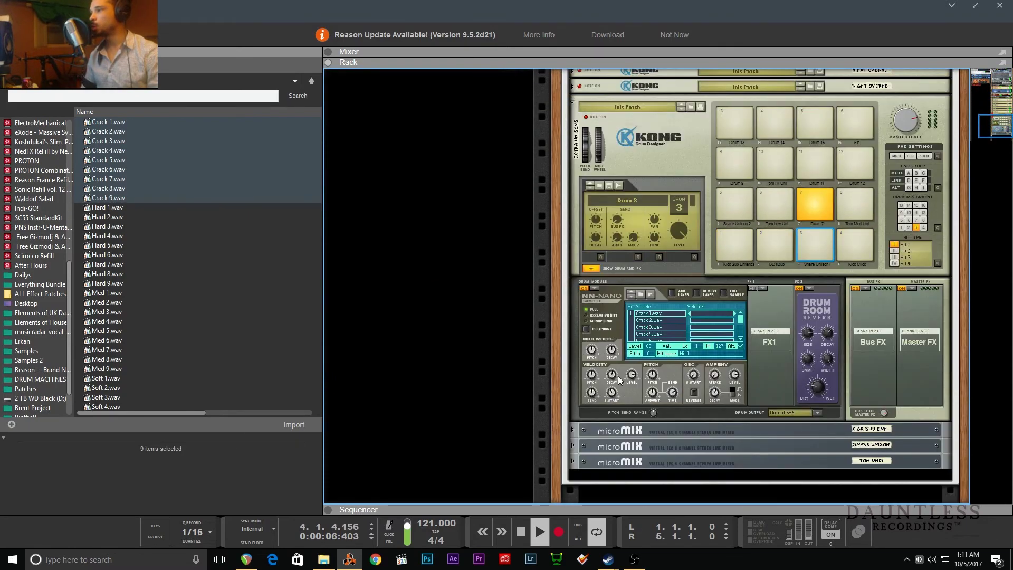
pyautogui.scroll(15, 789, 247)
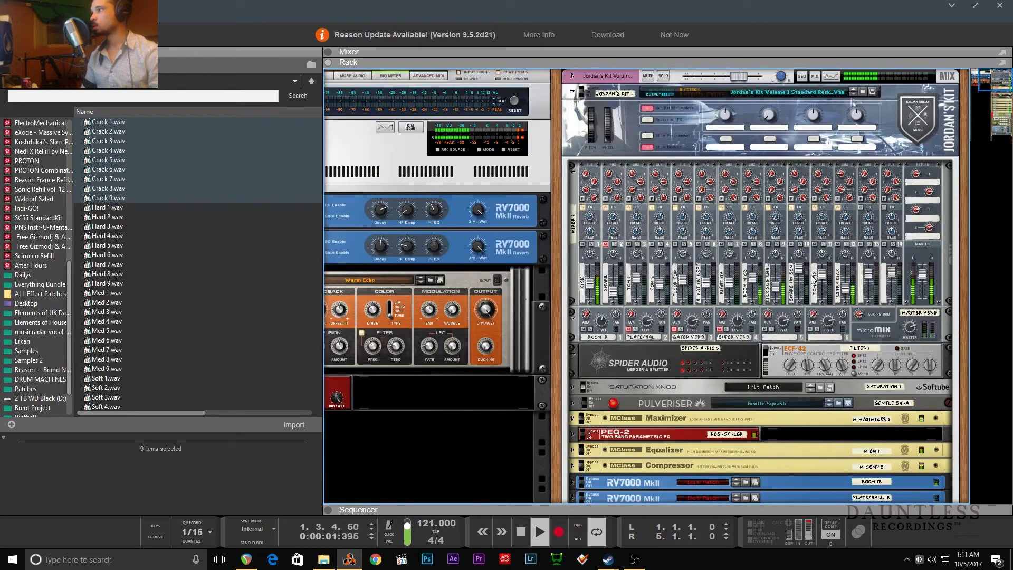
# - Stop playback and go back up to the Everything Bundle folder in the sample browser
pyautogui.click(813, 276)
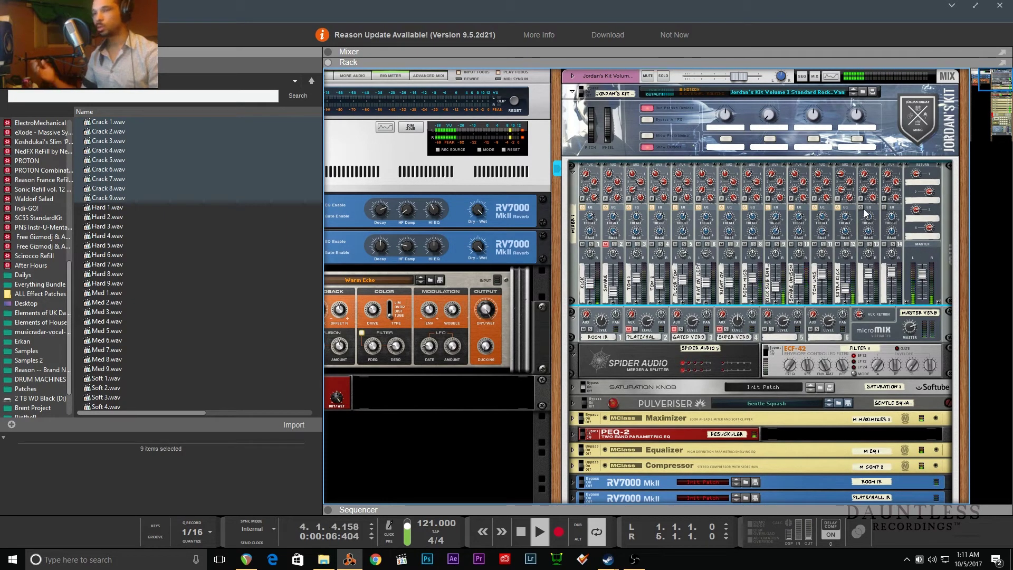
pyautogui.press('space')
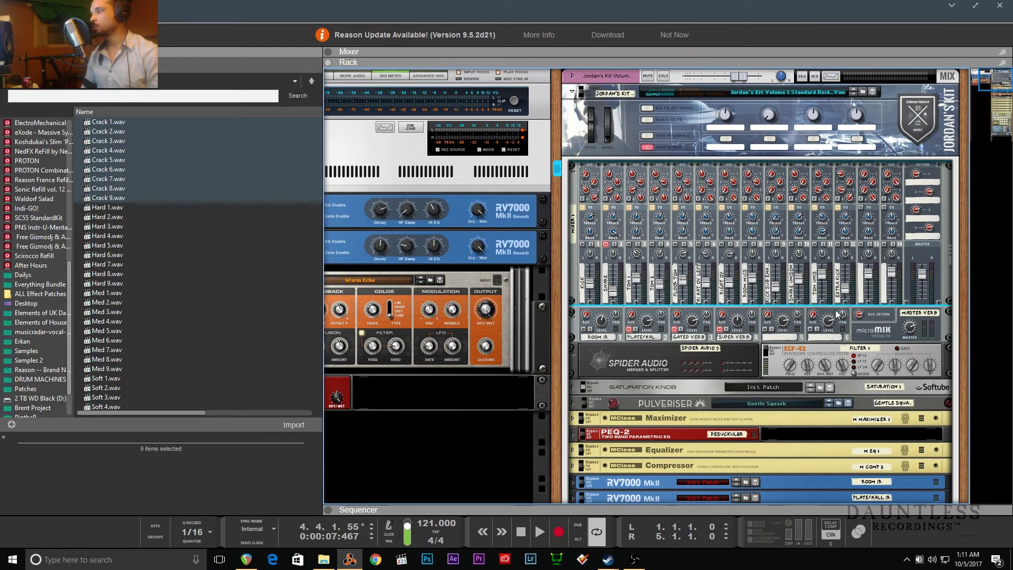
pyautogui.scroll(-15, 701, 296)
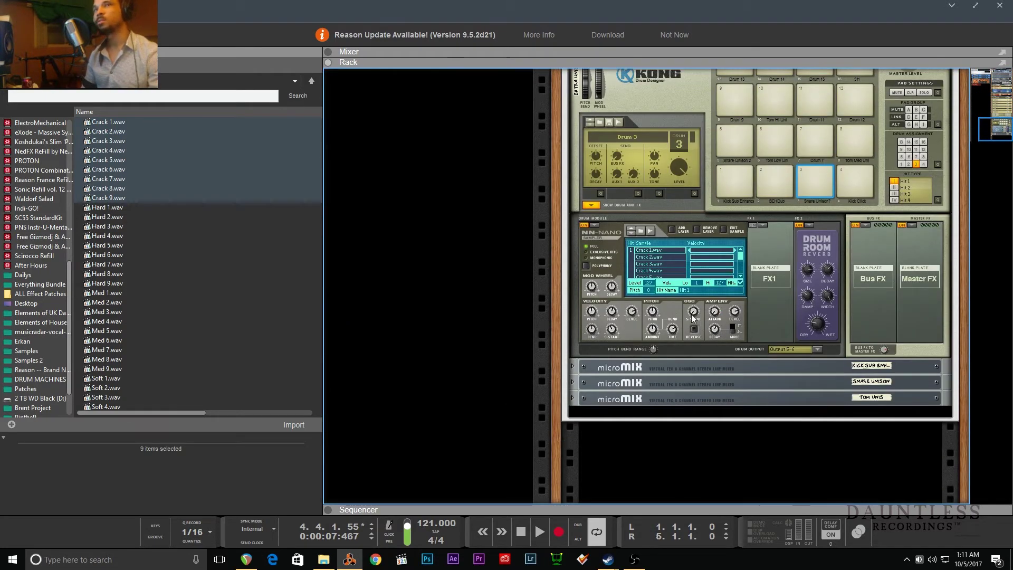
pyautogui.scroll(15, 684, 314)
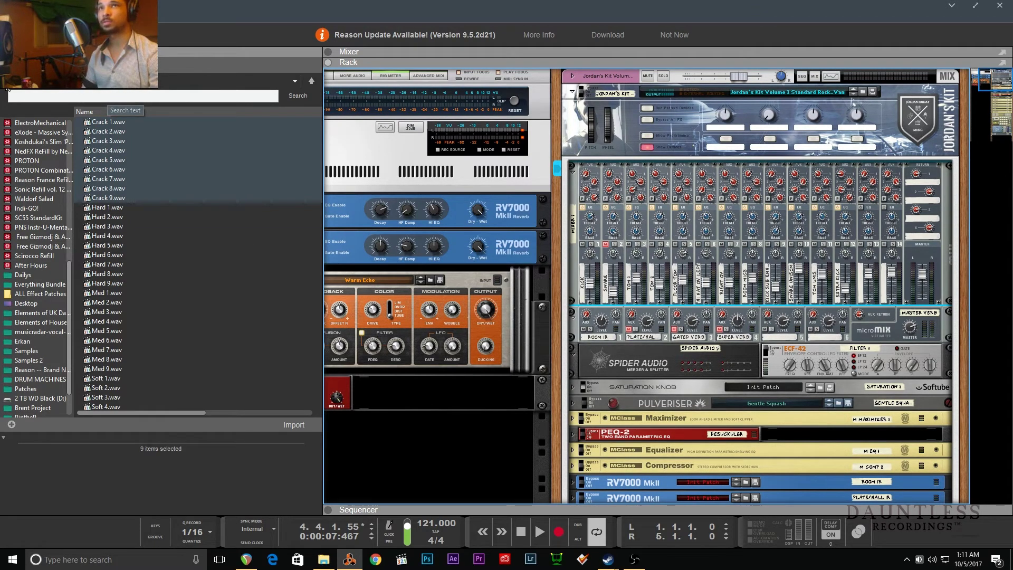
pyautogui.press('BackSpace')
pyautogui.press('BackSpace')
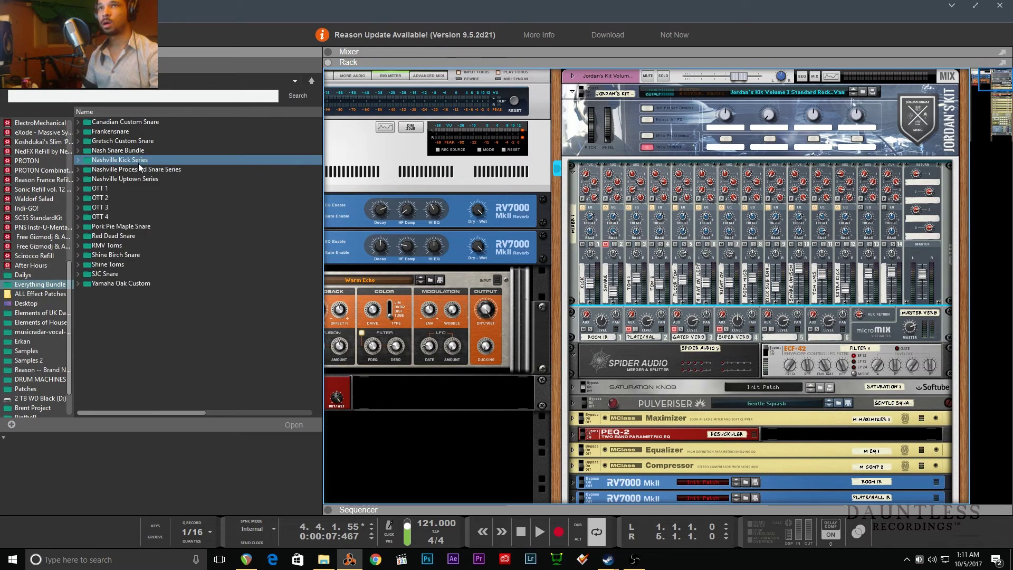
# - Look over the Combinator's microMIX channels, compressors, equalizers and Kong devices in the rack
pyautogui.scroll(-15, 882, 167)
pyautogui.scroll(-2, 878, 165)
pyautogui.click(872, 163)
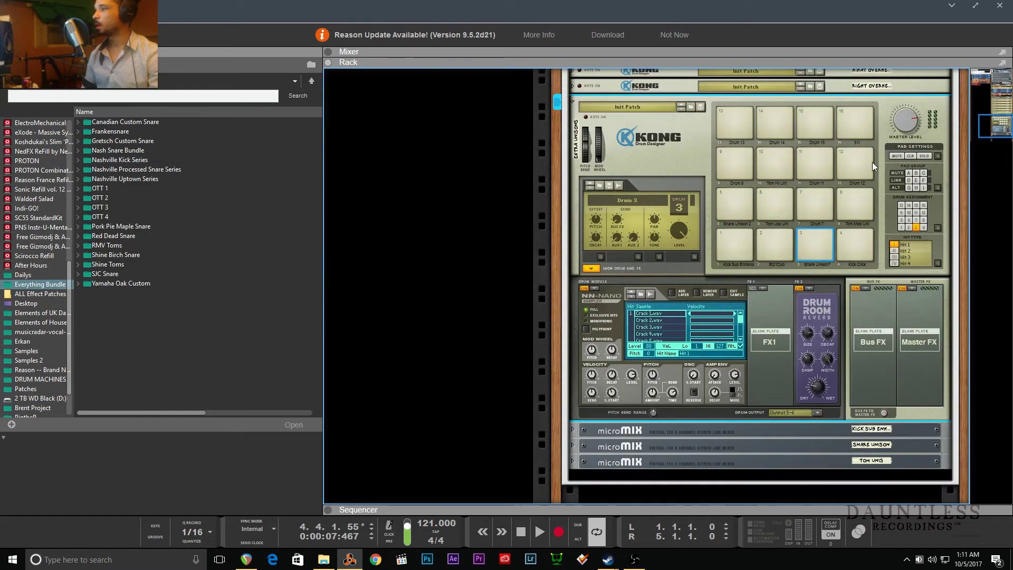
pyautogui.scroll(10, 868, 160)
pyautogui.scroll(-8, 866, 161)
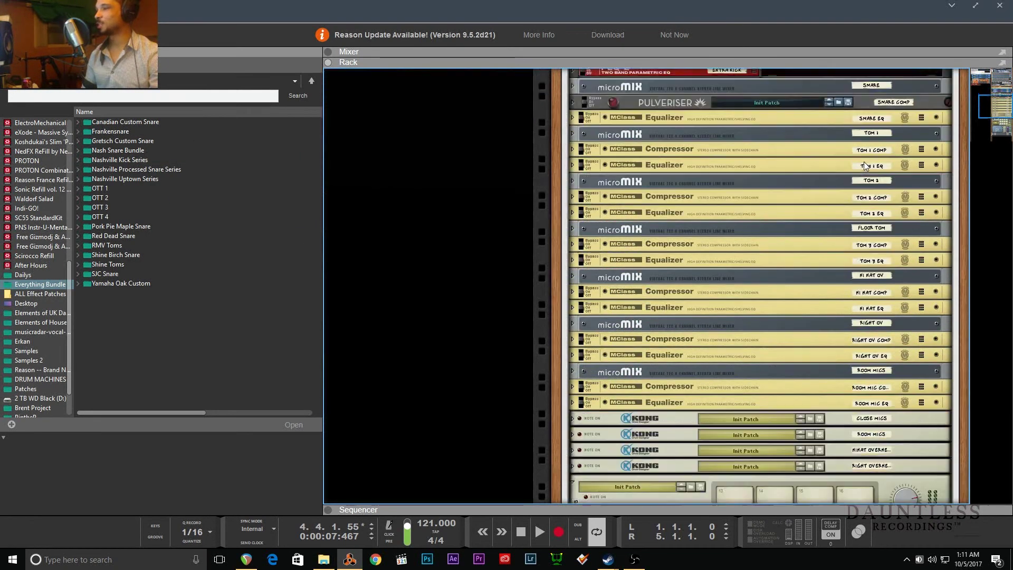
pyautogui.scroll(-8, 861, 161)
pyautogui.scroll(10, 860, 156)
pyautogui.scroll(-9, 850, 158)
pyautogui.scroll(10, 842, 153)
pyautogui.scroll(-11, 839, 154)
pyautogui.scroll(8, 832, 148)
# - Collapse the Extra Unisons Kong and its drum and FX section, and hide the devices of the Jordan's Kit Combinator
pyautogui.click(854, 342)
pyautogui.click(590, 363)
pyautogui.scroll(2, 541, 309)
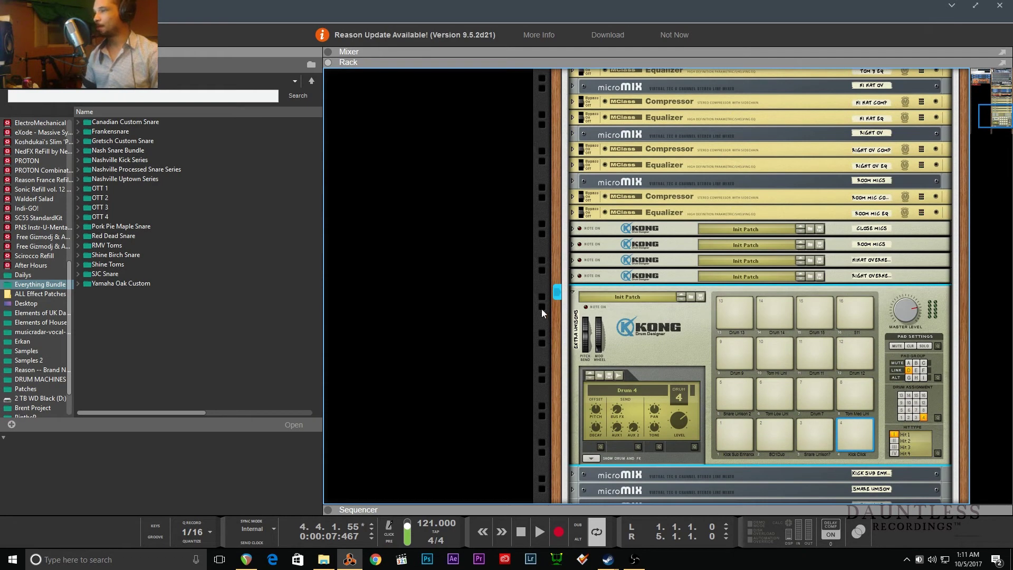
pyautogui.click(571, 293)
pyautogui.scroll(10, 669, 342)
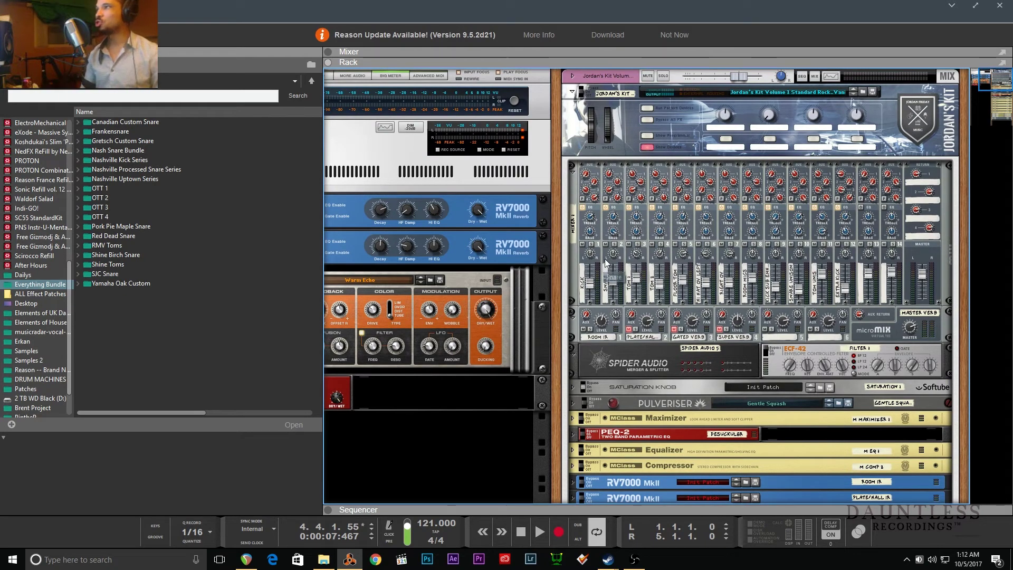
pyautogui.click(647, 147)
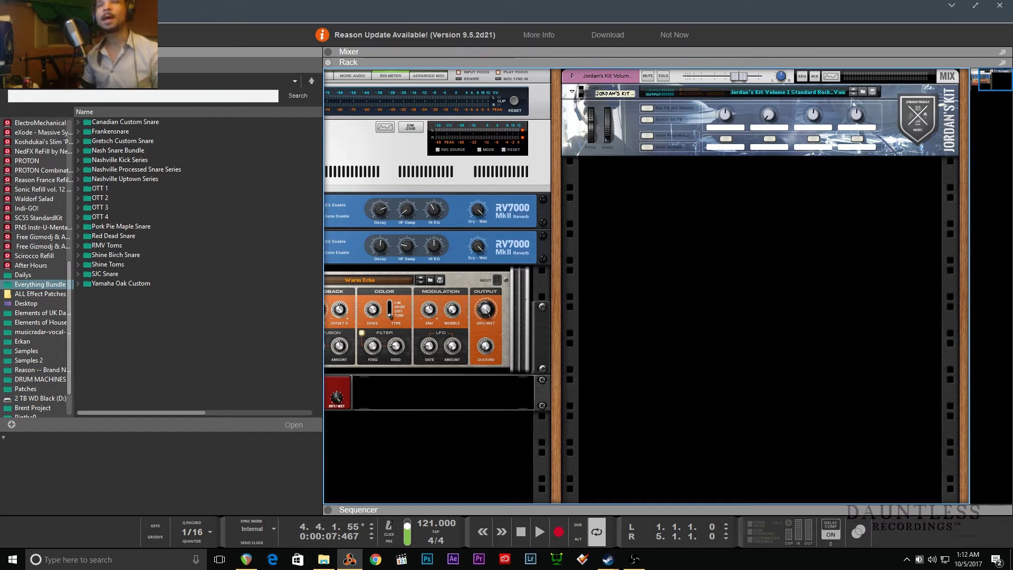
# - Browse Reason 9 Sounds down through Drums & Percussion and Drum Kits to the list of kit patches
pyautogui.scroll(6, 47, 232)
pyautogui.scroll(4, 47, 232)
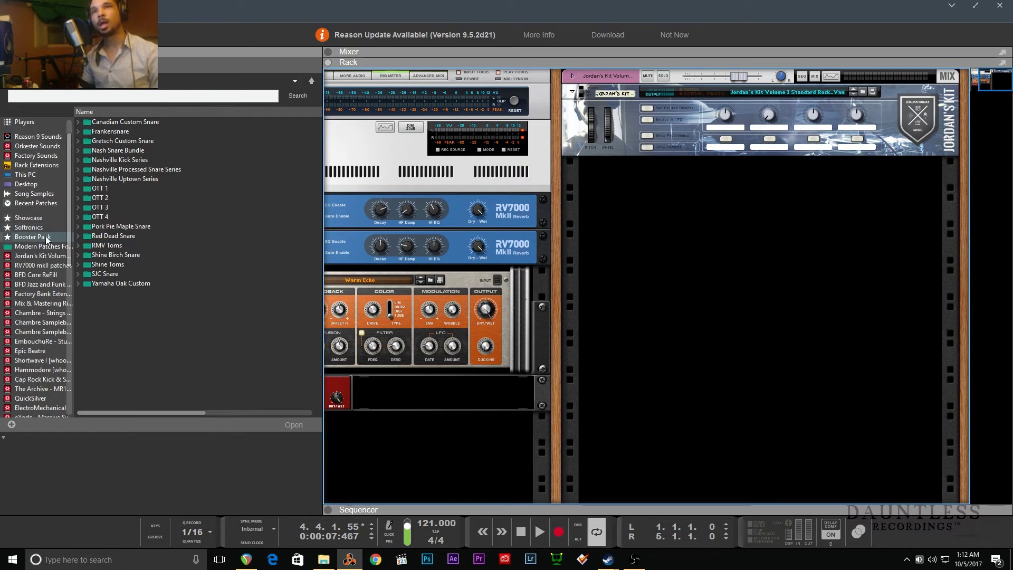
pyautogui.click(42, 275)
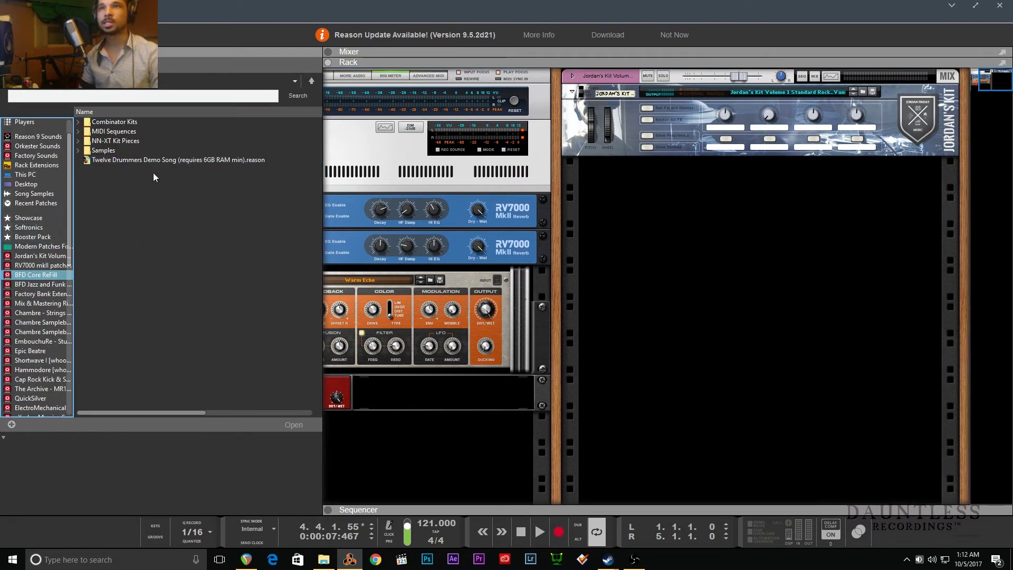
pyautogui.scroll(1, 53, 285)
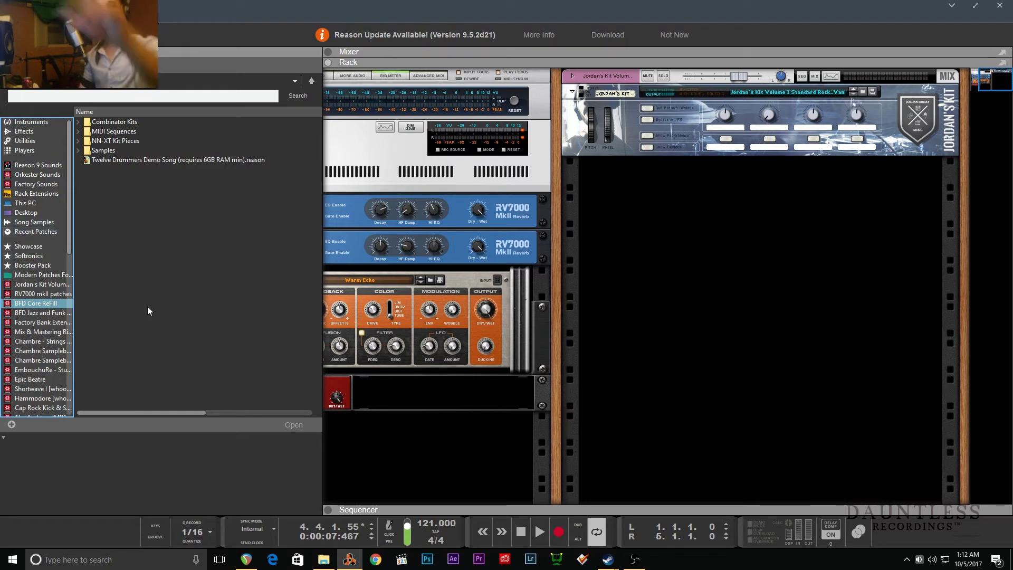
pyautogui.click(45, 168)
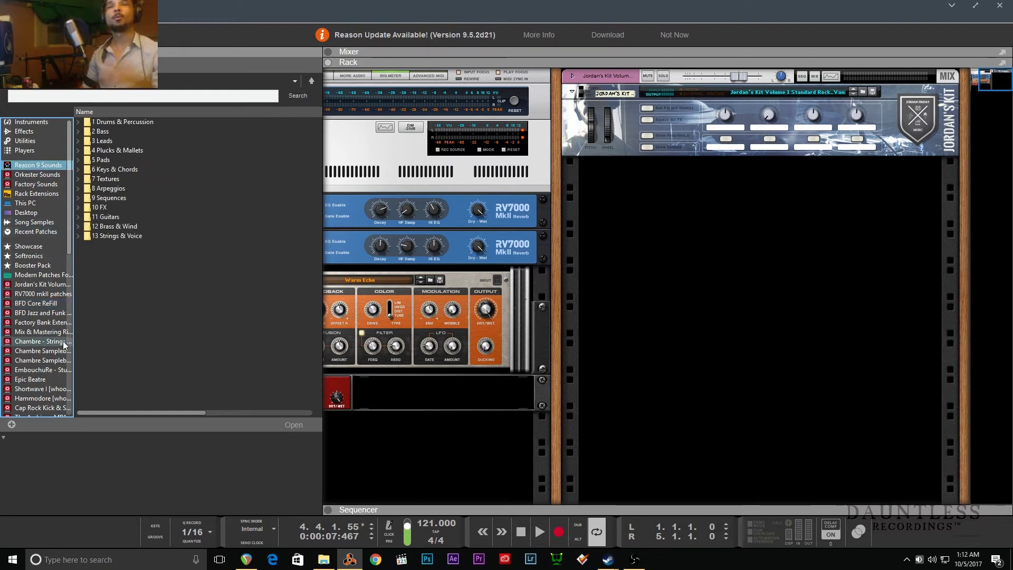
pyautogui.click(132, 152)
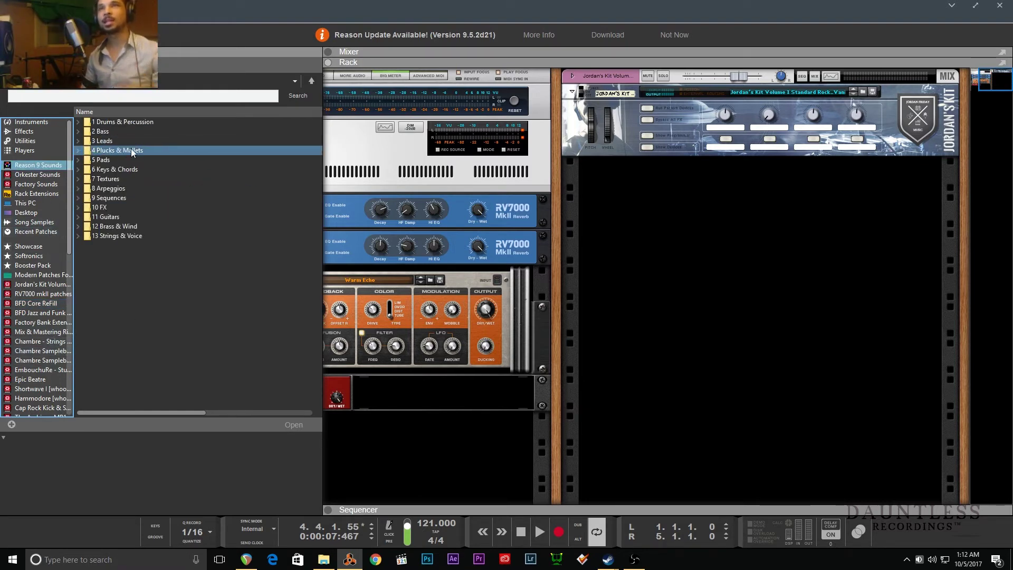
pyautogui.doubleClick(144, 120)
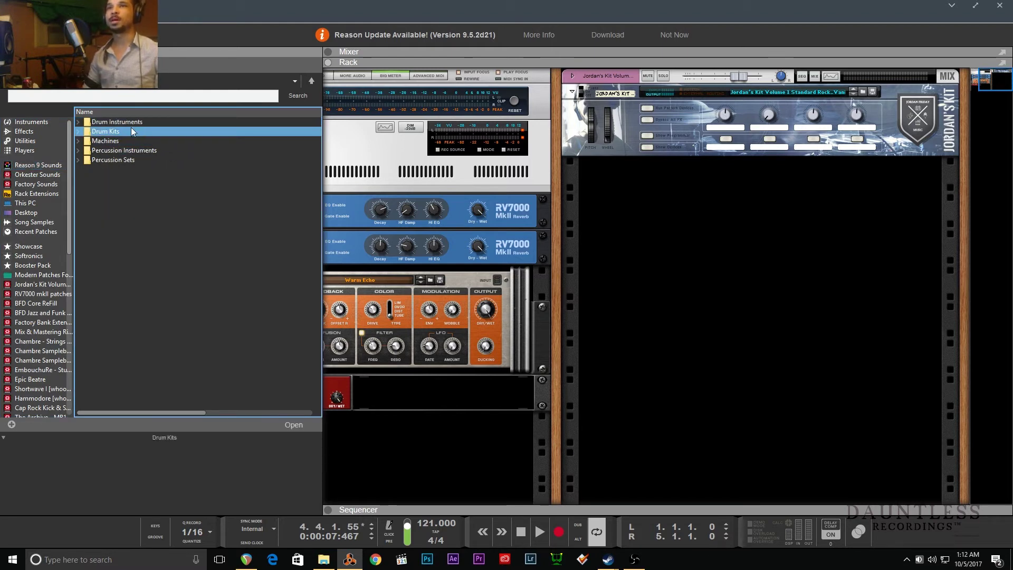
pyautogui.doubleClick(140, 132)
pyautogui.doubleClick(122, 123)
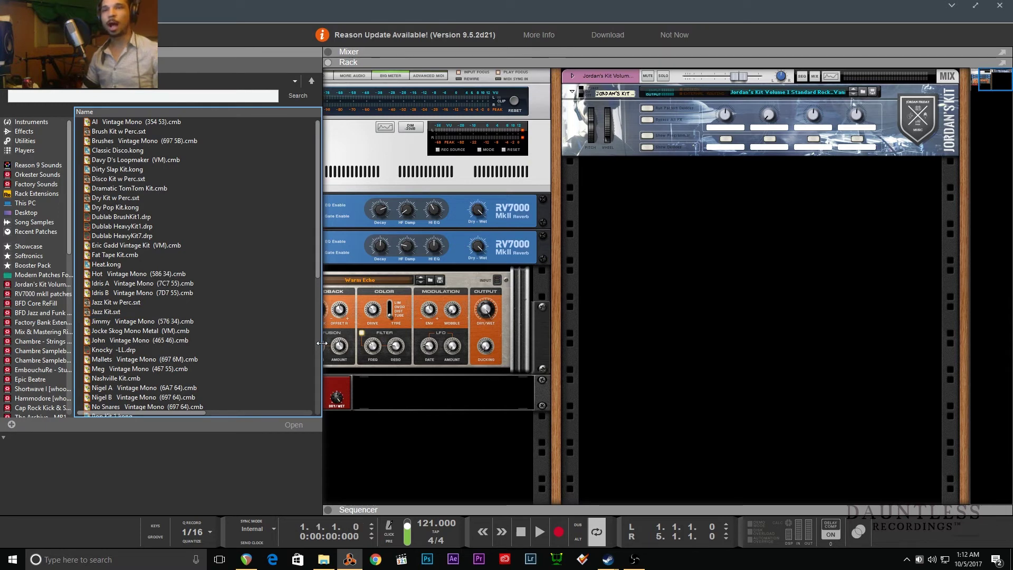
# - Look through the drum kit patches from end to end, considering Dirty Slap Kit, Dry Kit w Perc and Dry Pop Kit
pyautogui.click(265, 303)
pyautogui.click(254, 291)
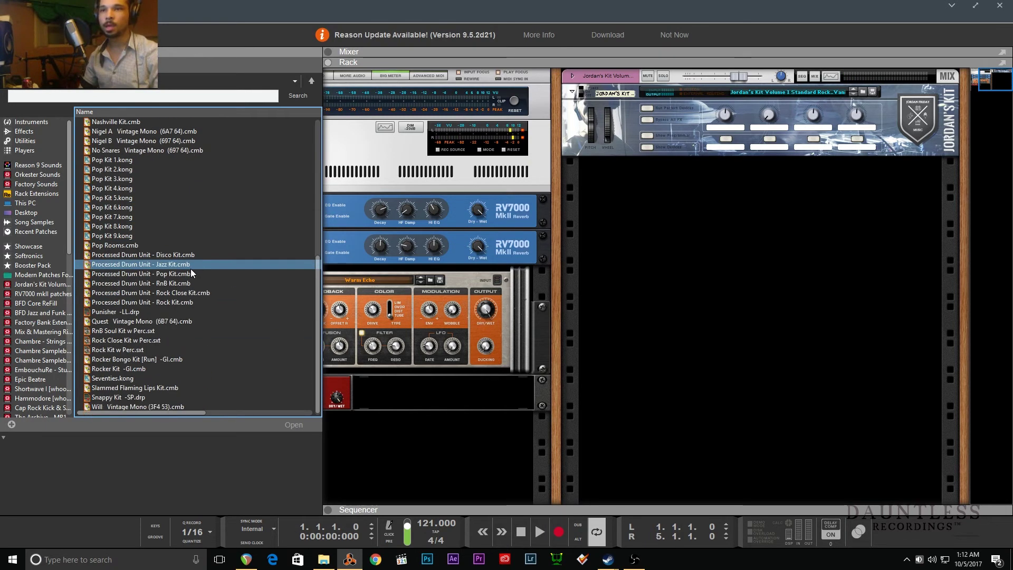
pyautogui.click(209, 357)
pyautogui.moveTo(210, 358); pyautogui.dragTo(179, 121)
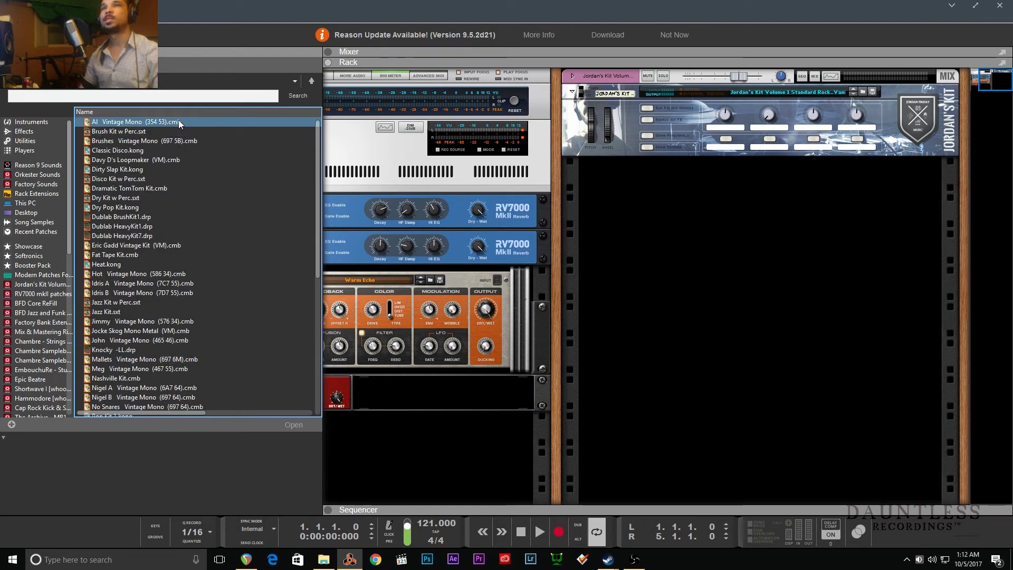
pyautogui.moveTo(178, 122); pyautogui.dragTo(134, 149)
pyautogui.click(140, 170)
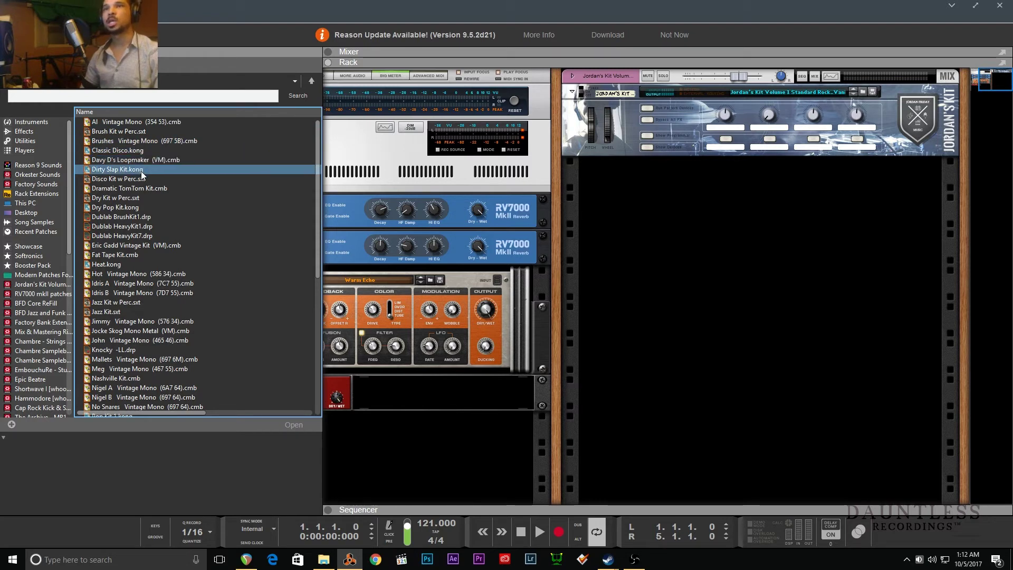
pyautogui.click(152, 160)
pyautogui.click(143, 179)
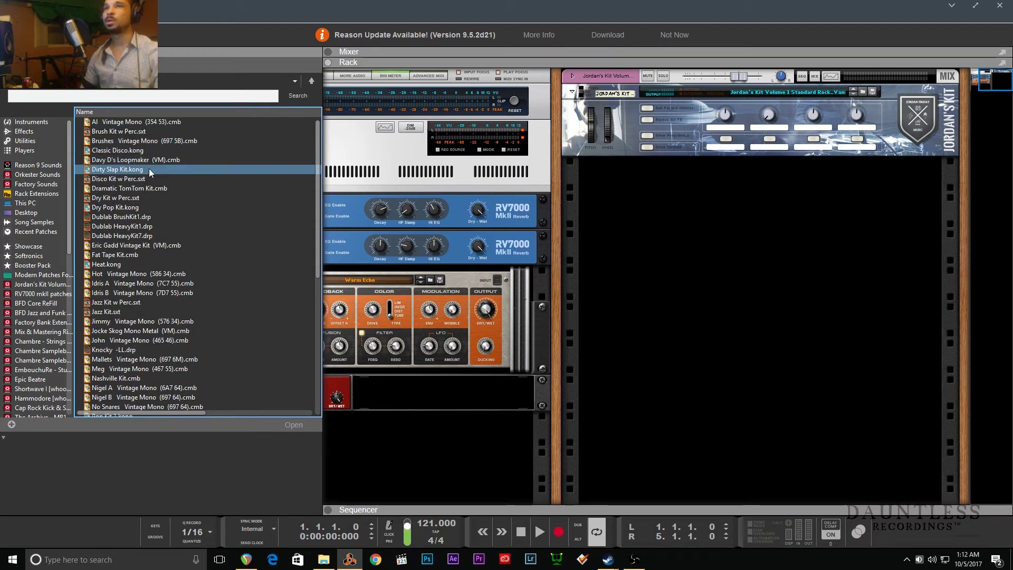
pyautogui.click(135, 189)
pyautogui.click(137, 196)
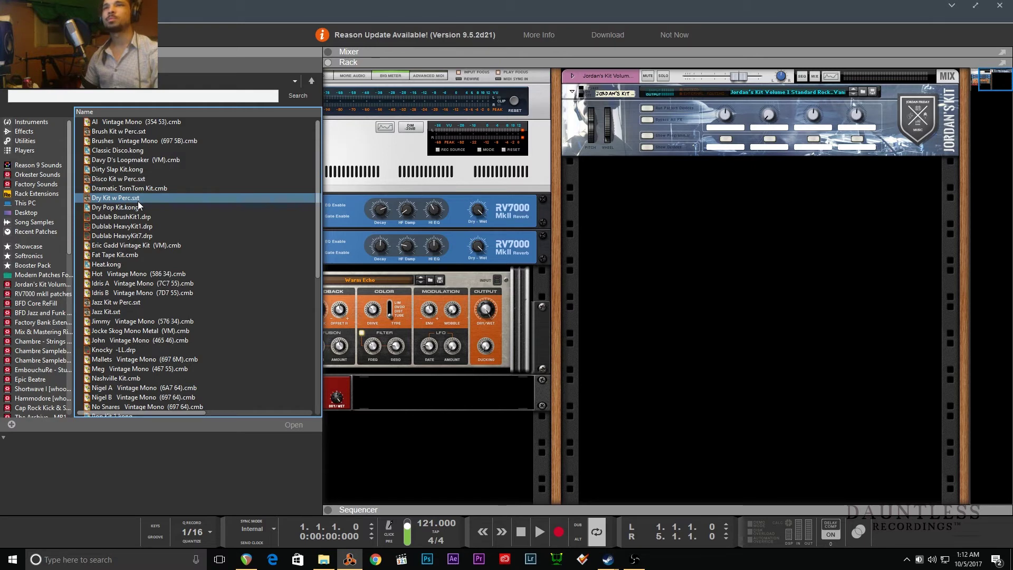
pyautogui.click(132, 208)
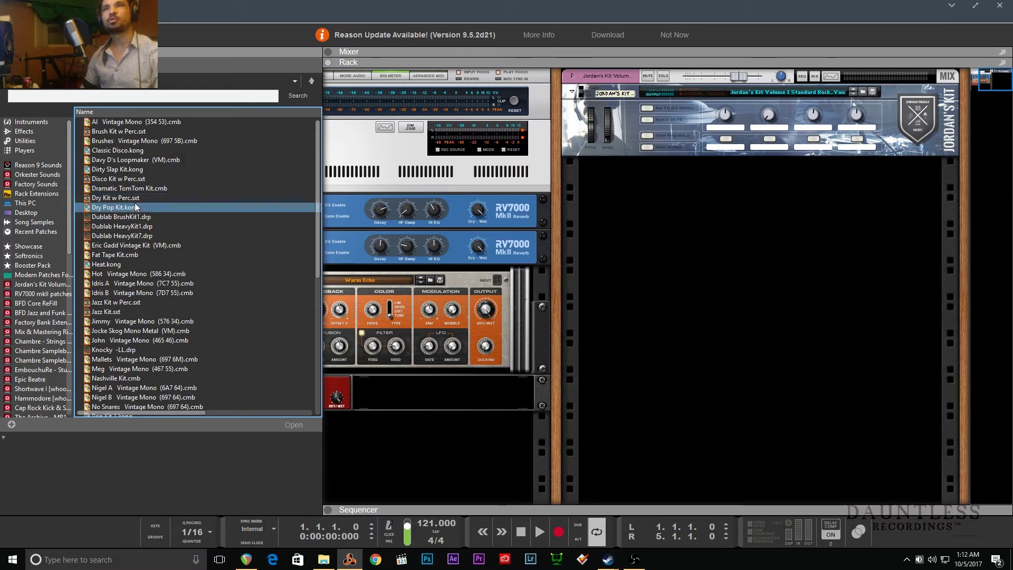
# - Create an NN-XT from Dry Kit w Perc.sxt and copy the four-bar Jordan's Kit clip onto its track
pyautogui.click(138, 197)
pyautogui.moveTo(137, 198); pyautogui.dragTo(670, 277)
pyautogui.press('F5')
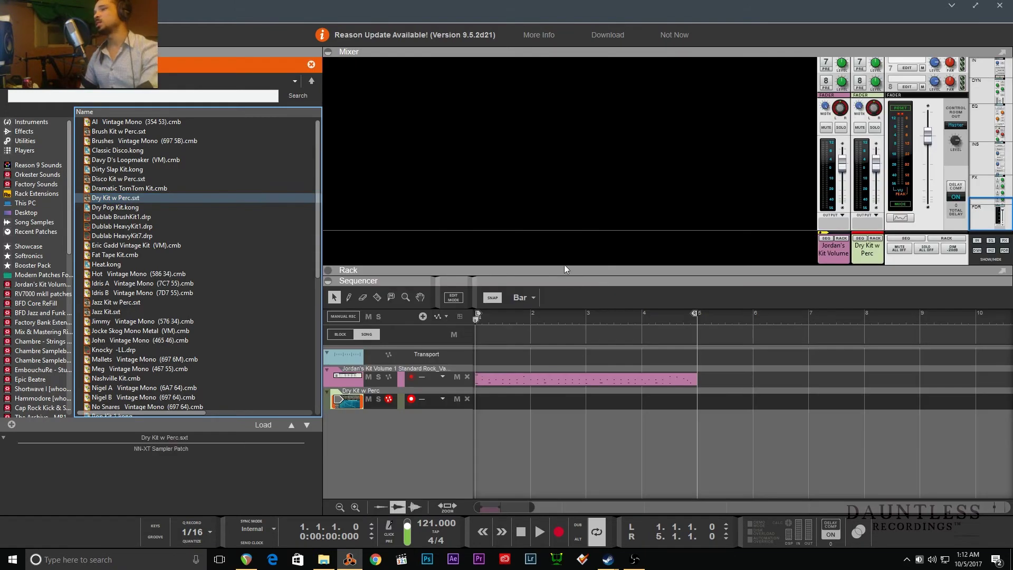
pyautogui.moveTo(542, 379); pyautogui.dragTo(538, 402)
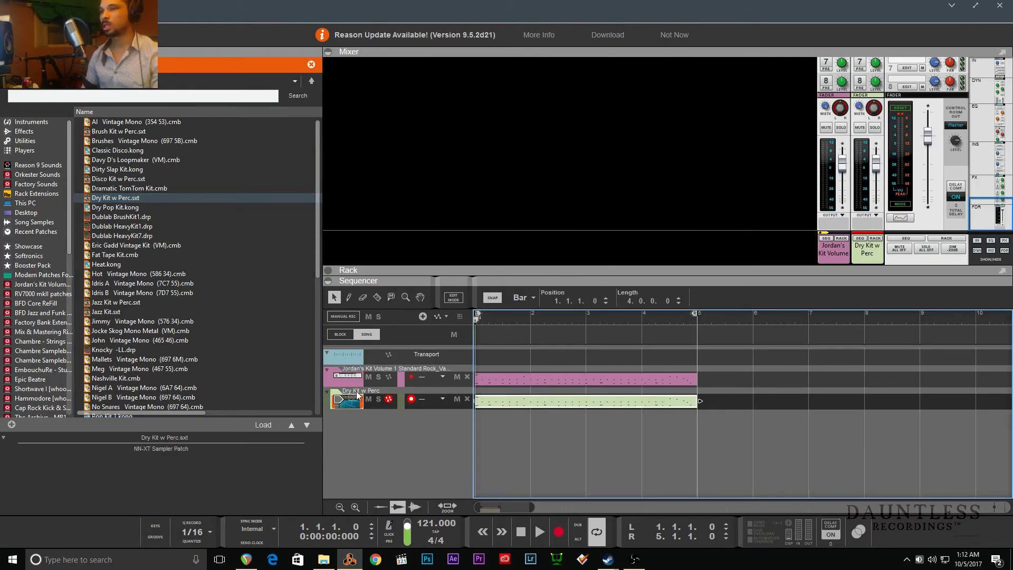
# - Mute the Jordan's Kit track and play the copied clip through the Dry Kit w Perc NN-XT
pyautogui.click(368, 377)
pyautogui.press('space')
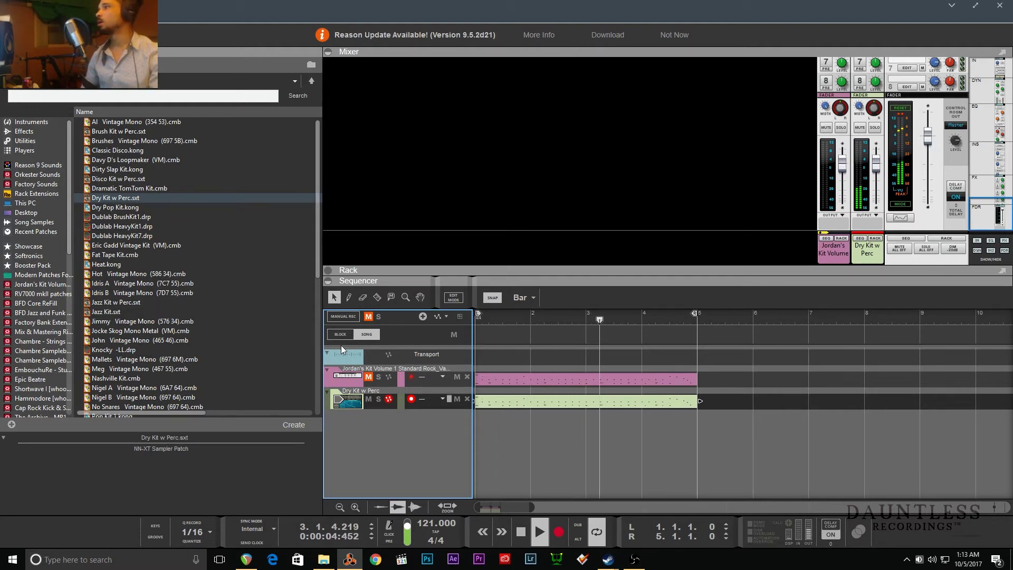
pyautogui.press('F6')
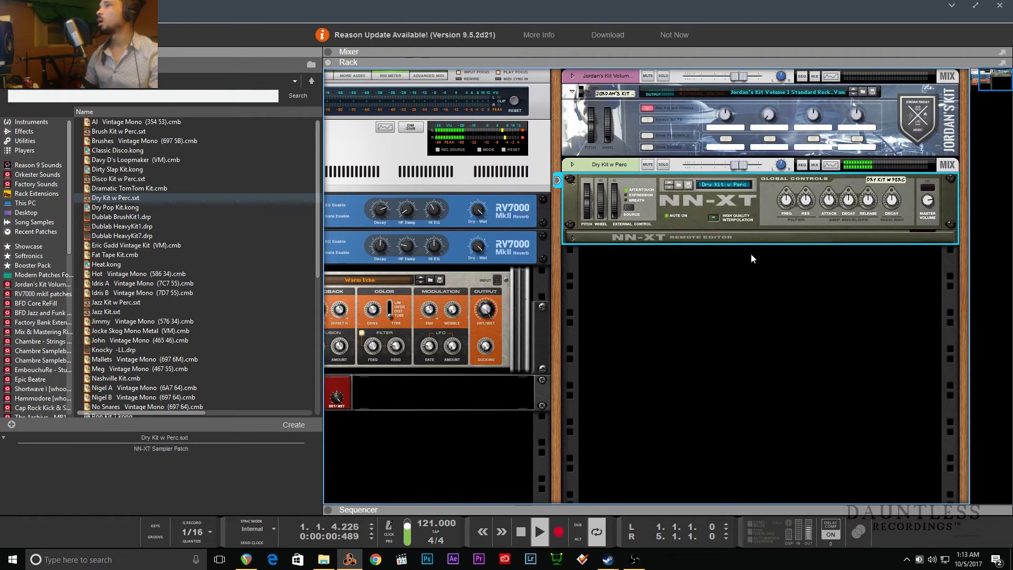
pyautogui.moveTo(973, 82)
pyautogui.mouseDown()
pyautogui.moveTo(924, 74)
pyautogui.moveTo(987, 77)
pyautogui.mouseUp()
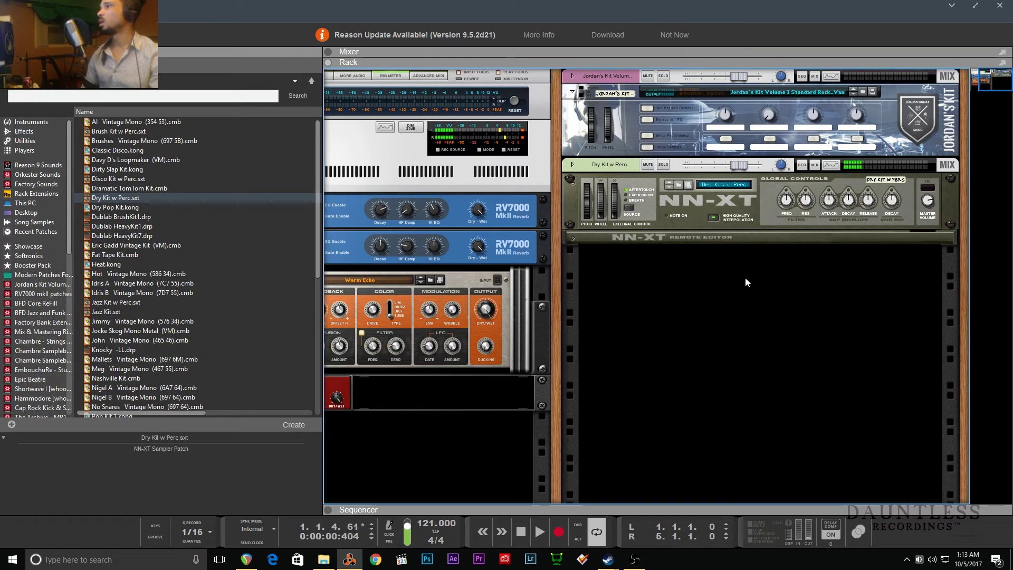
# - Try Dublab HeavyKit1.drp on the second track, replace it with Eric Gadd Vintage Kit (VM).cmb and play the song
pyautogui.doubleClick(158, 229)
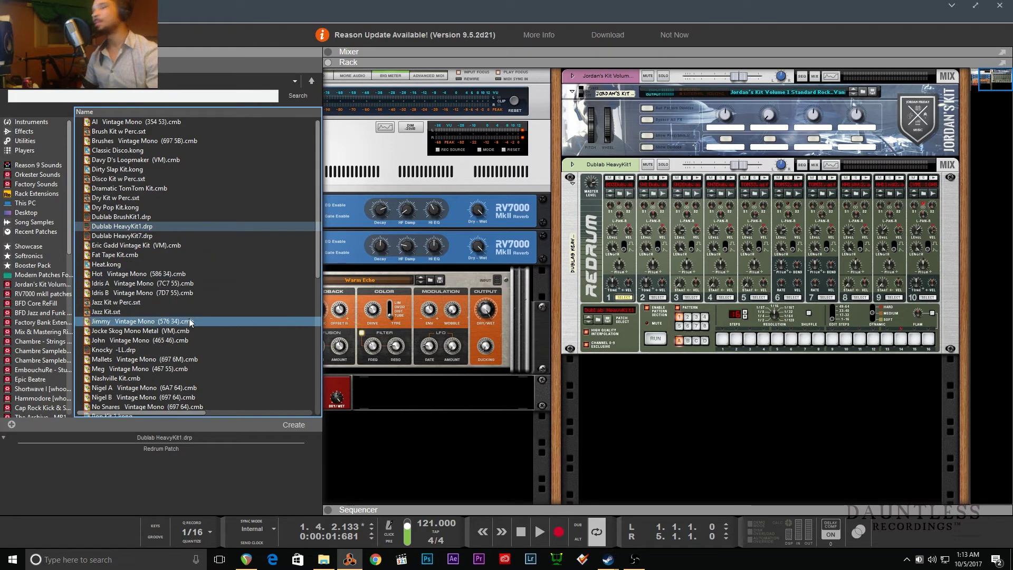
pyautogui.moveTo(140, 254); pyautogui.dragTo(666, 201)
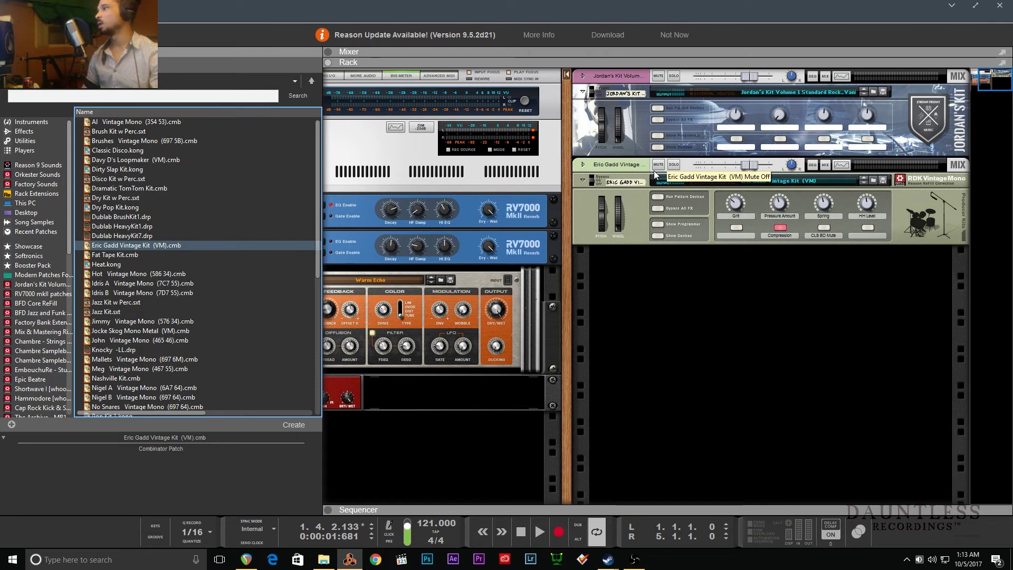
pyautogui.press('space')
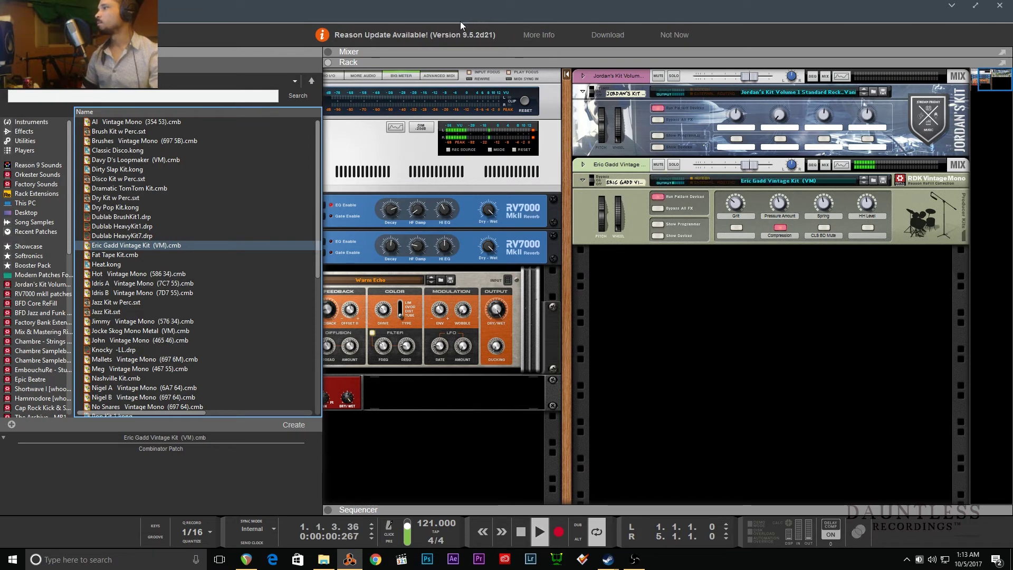
# - Open the Eric Gadd Vintage Kit clip for note editing in the sequencer and stop playback
pyautogui.click(458, 61)
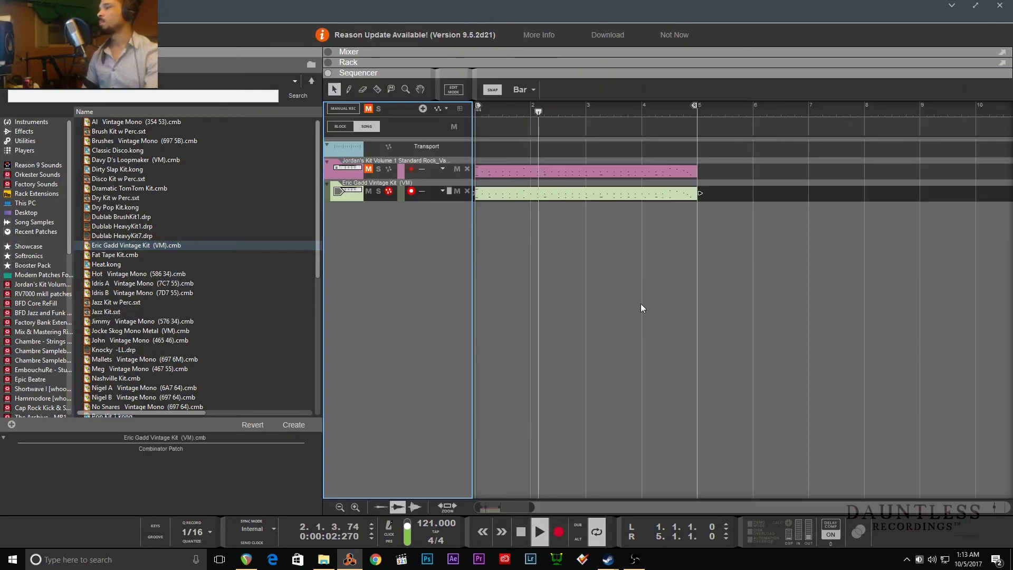
pyautogui.doubleClick(581, 195)
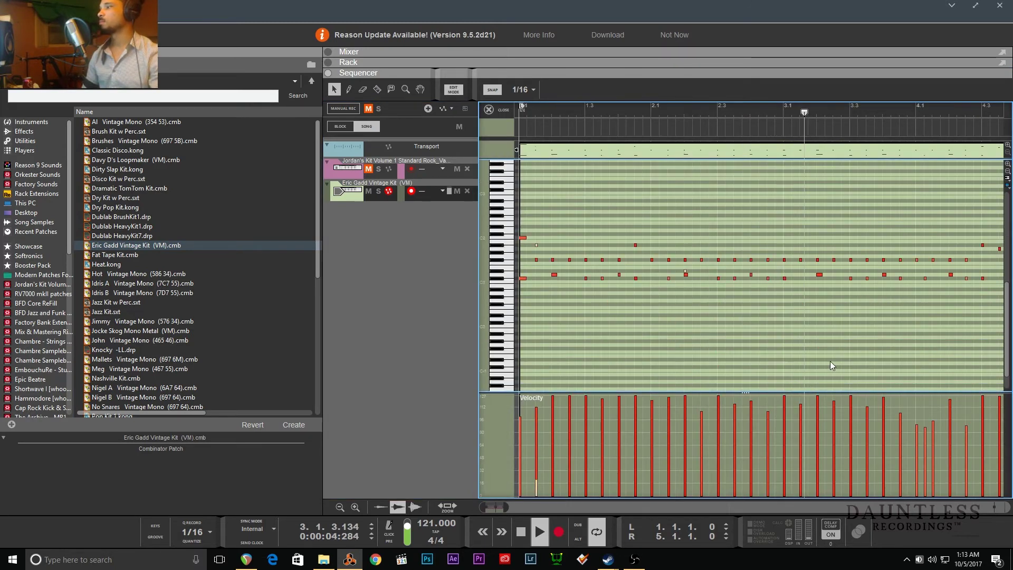
pyautogui.press('space')
# - Try all the clip's notes one octave lower, with the first kick at C#0, during playback and move them back up to C#1
pyautogui.moveTo(1001, 320); pyautogui.dragTo(483, 214)
pyautogui.moveTo(524, 280); pyautogui.dragTo(511, 317)
pyautogui.press('space')
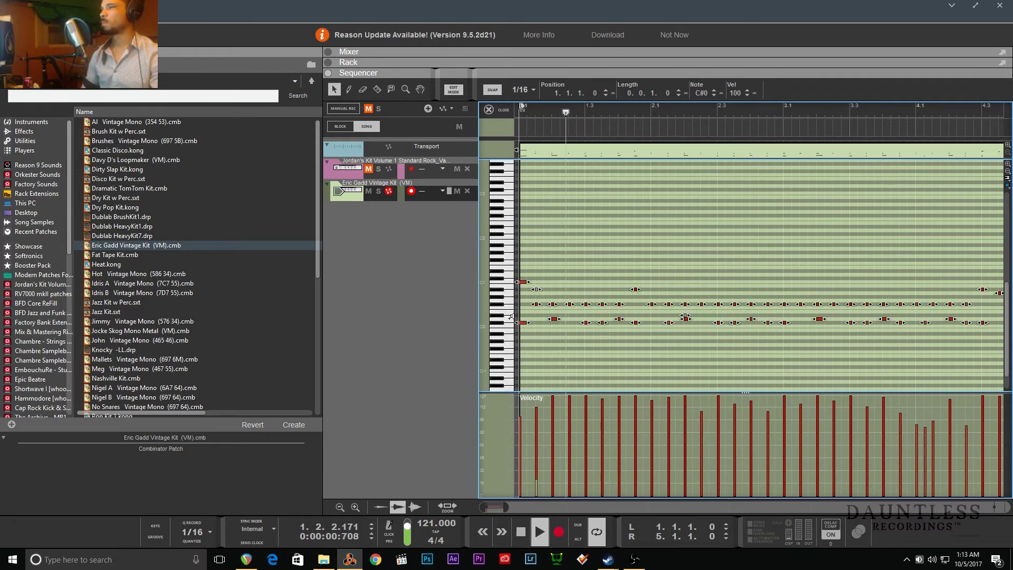
pyautogui.press('Up')
pyautogui.press('Up')
pyautogui.moveTo(524, 318); pyautogui.dragTo(524, 283)
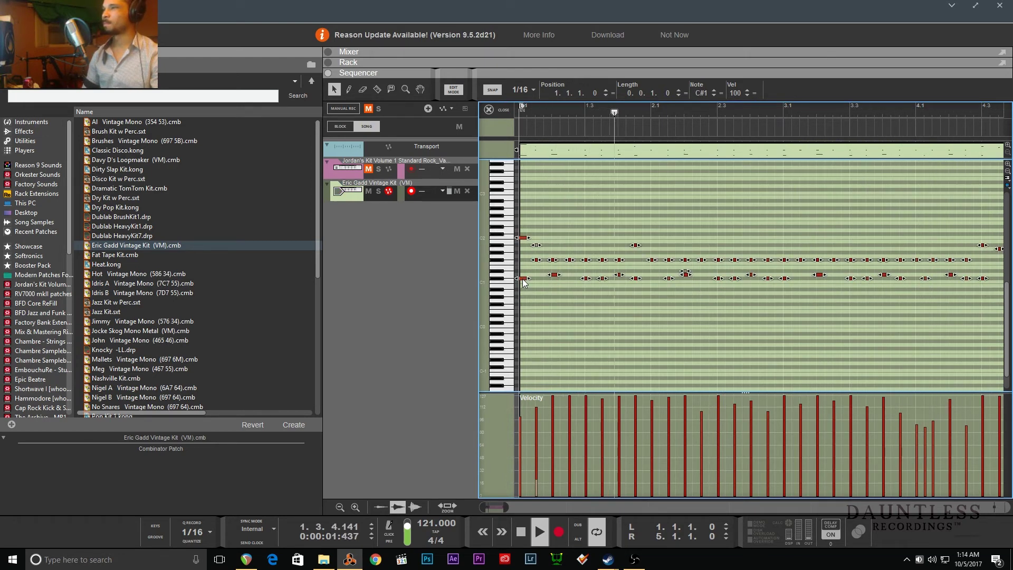
# - Delete the second track's clip and replace it with a copy of the Jordan's Kit clip starting at bar 1
pyautogui.click(501, 108)
pyautogui.click(577, 192)
pyautogui.press('Delete')
pyautogui.press('space')
pyautogui.press('space')
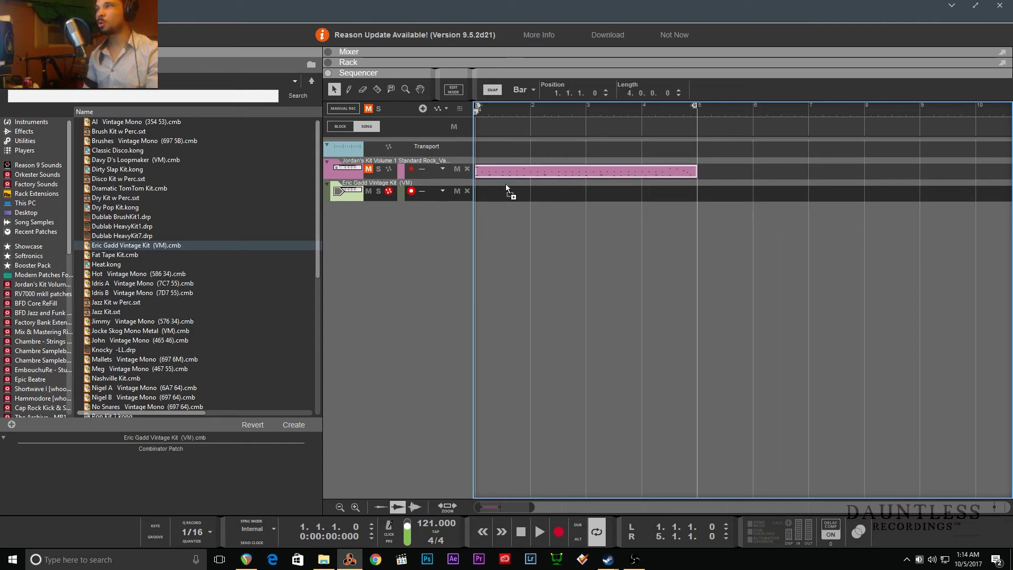
pyautogui.moveTo(511, 177); pyautogui.dragTo(512, 193)
# - Load Nashville Kit.cmb onto the second track, play the song and open the track's clip for note editing
pyautogui.click(132, 342)
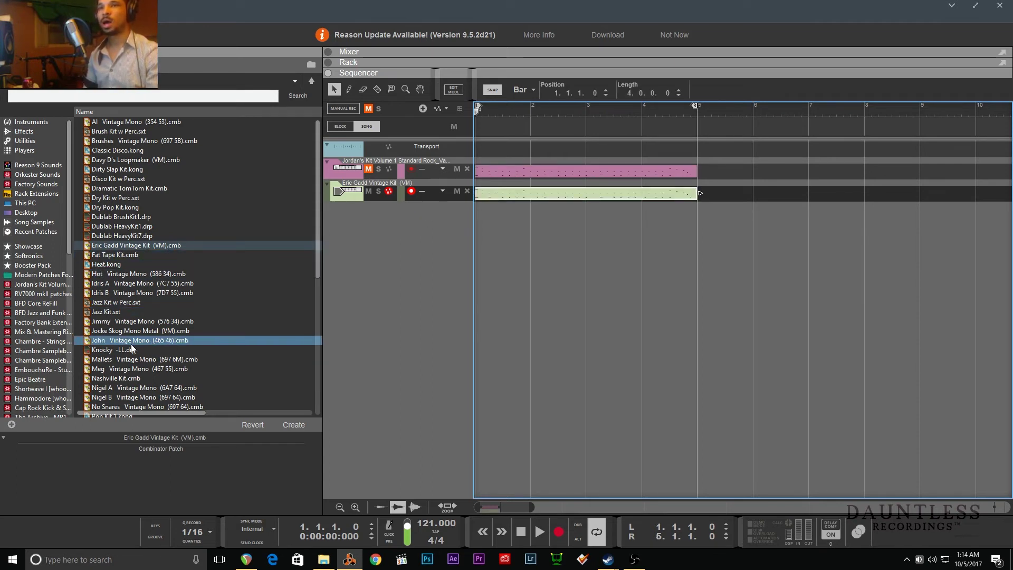
pyautogui.moveTo(126, 378); pyautogui.dragTo(420, 194)
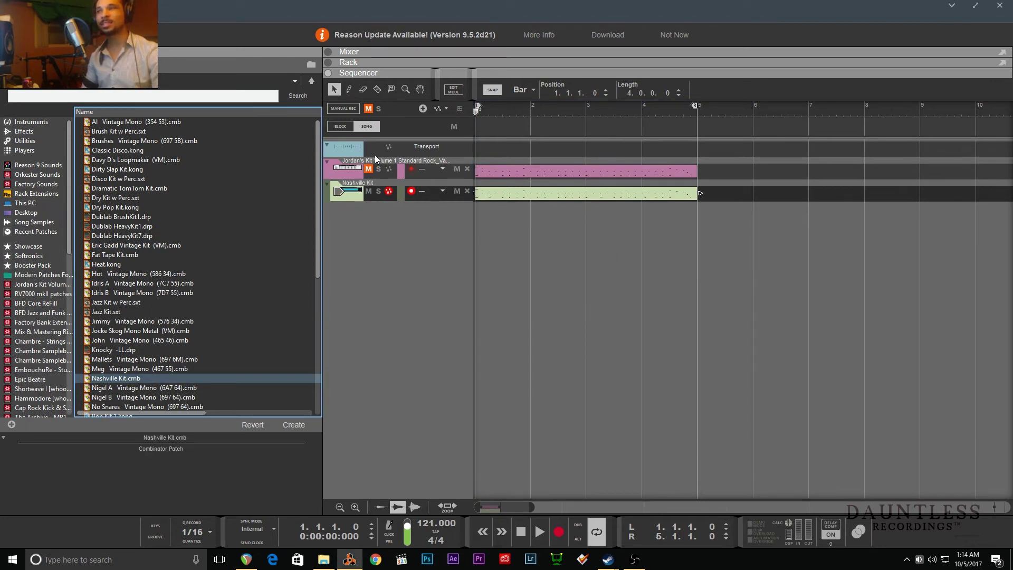
pyautogui.press('space')
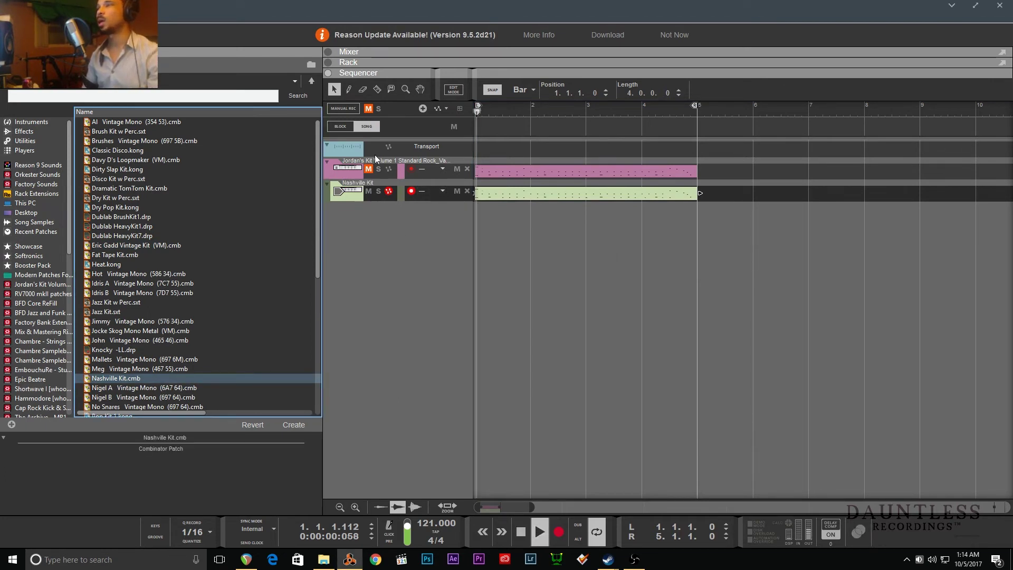
pyautogui.doubleClick(556, 191)
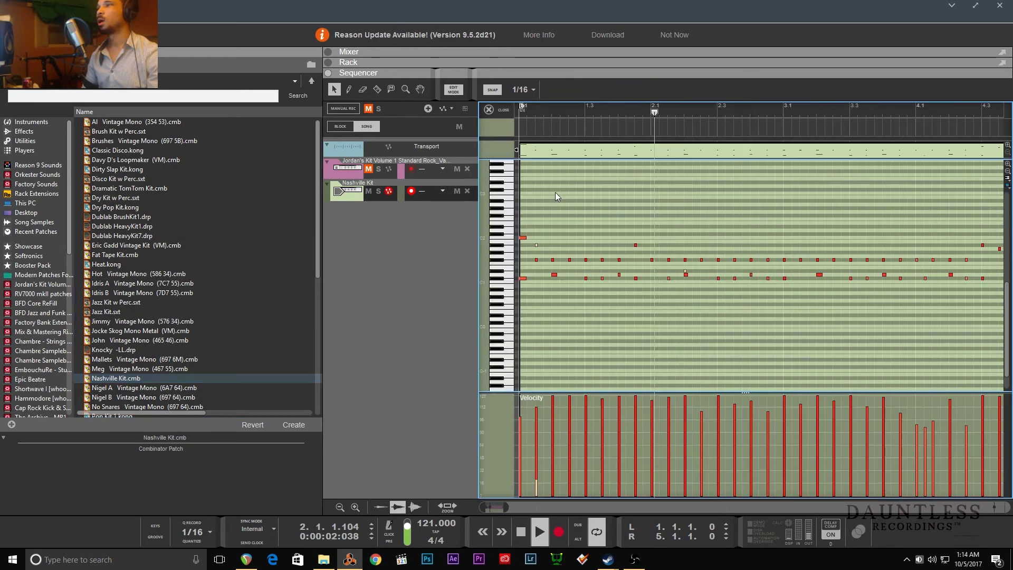
# - Check the Nashville Kit channel in the mixer during playback and return to the clip's note editor
pyautogui.press('F5')
pyautogui.scroll(10, 789, 96)
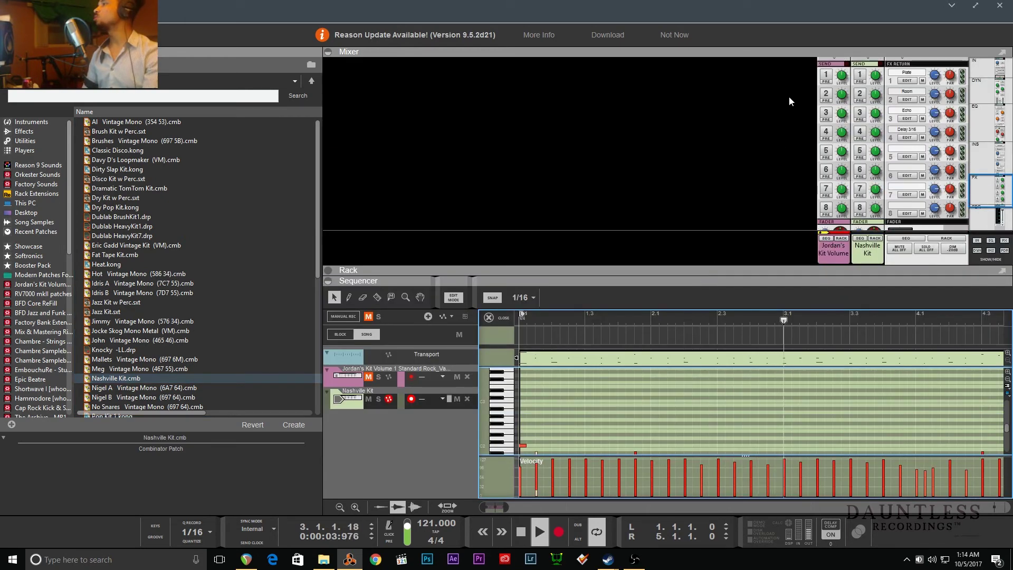
pyautogui.press('F5')
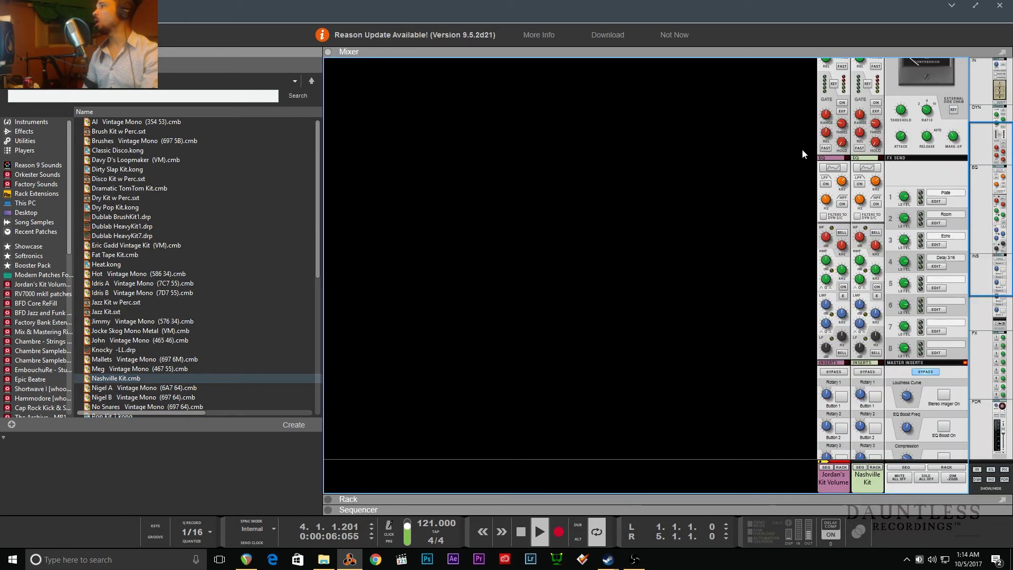
pyautogui.press('F7')
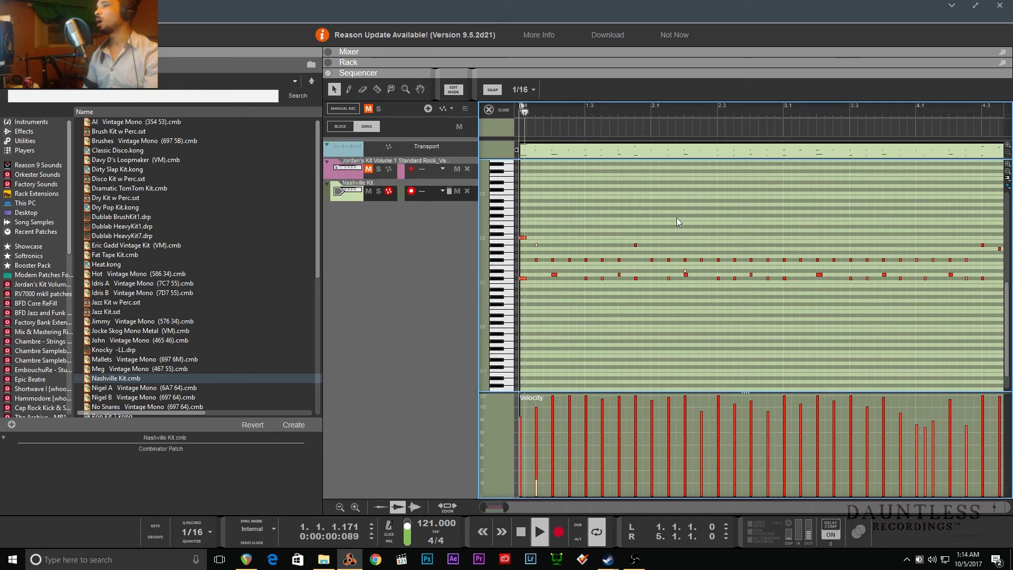
# - Try lowering the first kick note to C1 and the following group of kick notes to B0
pyautogui.click(524, 280)
pyautogui.moveTo(582, 283); pyautogui.dragTo(788, 275)
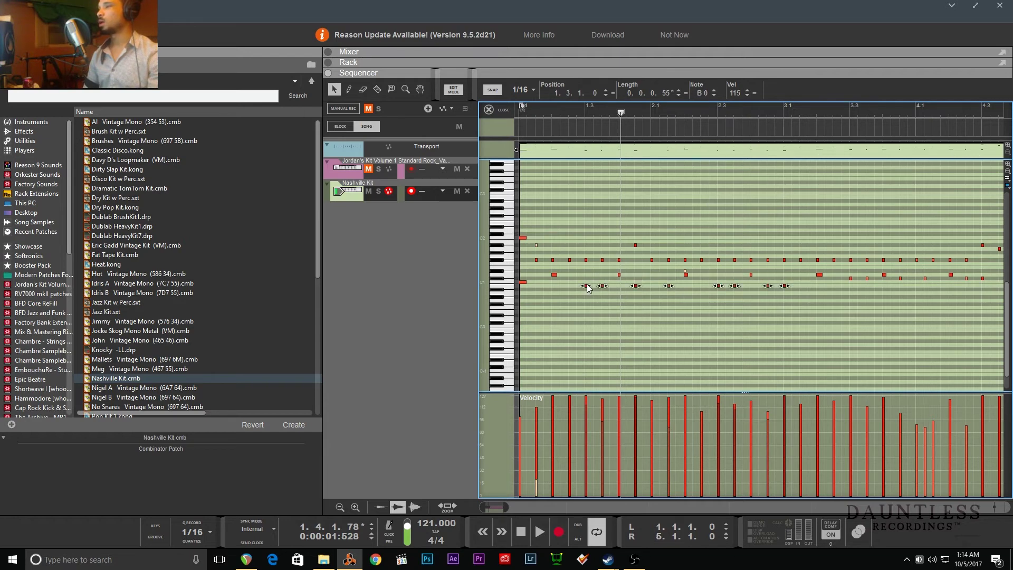
pyautogui.click(554, 283)
# - Select all the C#1 kick notes in the clip, lower them one semitone to C1 and play the song
pyautogui.press('h')
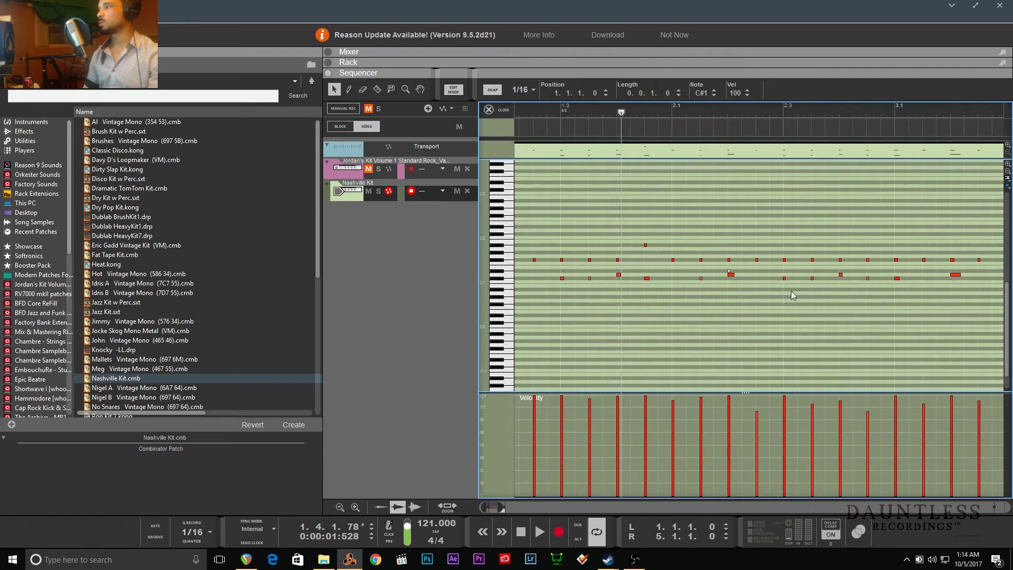
pyautogui.press('g')
pyautogui.press('g')
pyautogui.click(497, 277)
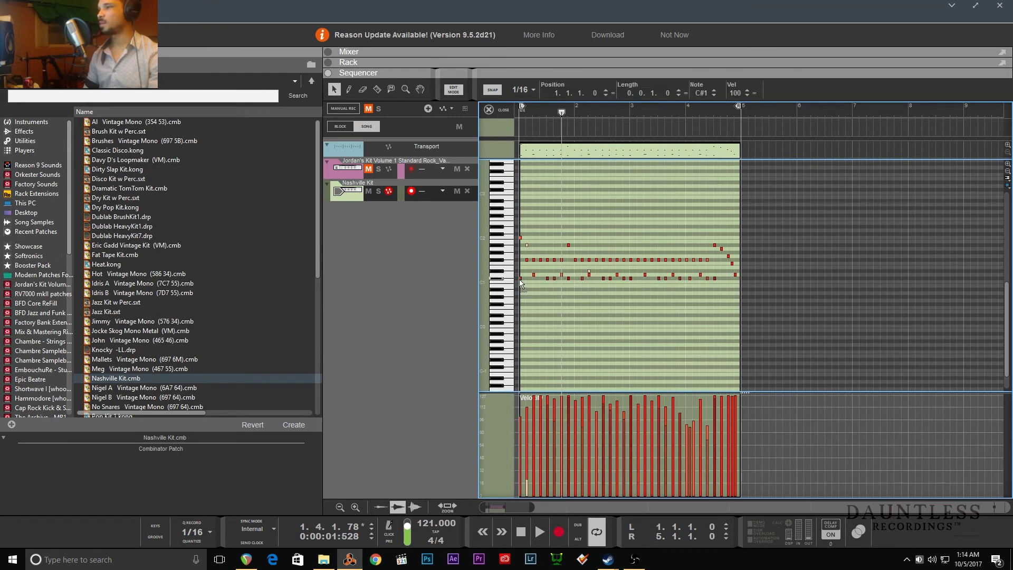
pyautogui.press('Down')
pyautogui.press('space')
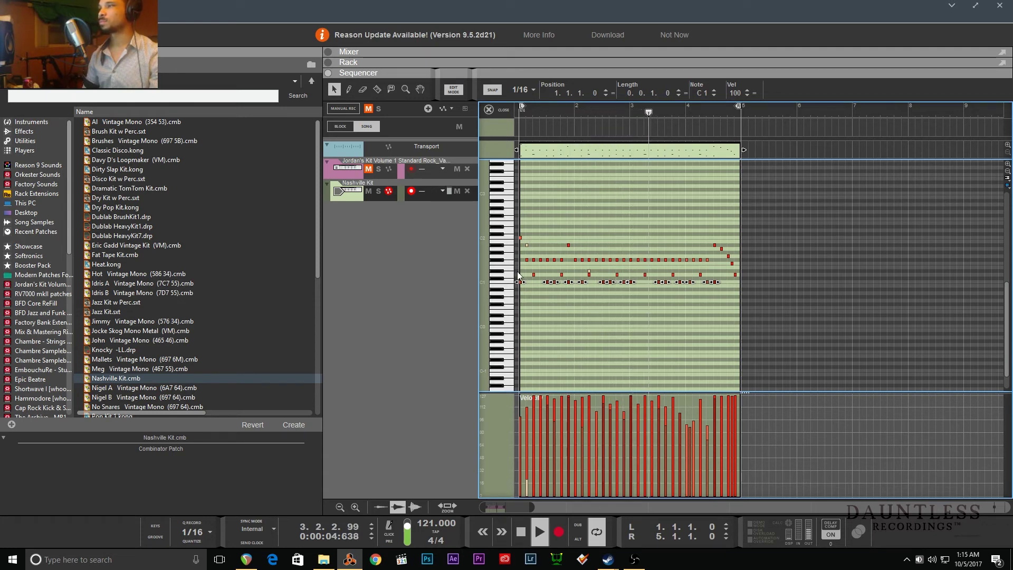
# - Close the note editor and examine the Nashville Kit Combinator's internal mixer, effects and ID8 devices in the rack
pyautogui.click(498, 110)
pyautogui.press('F6')
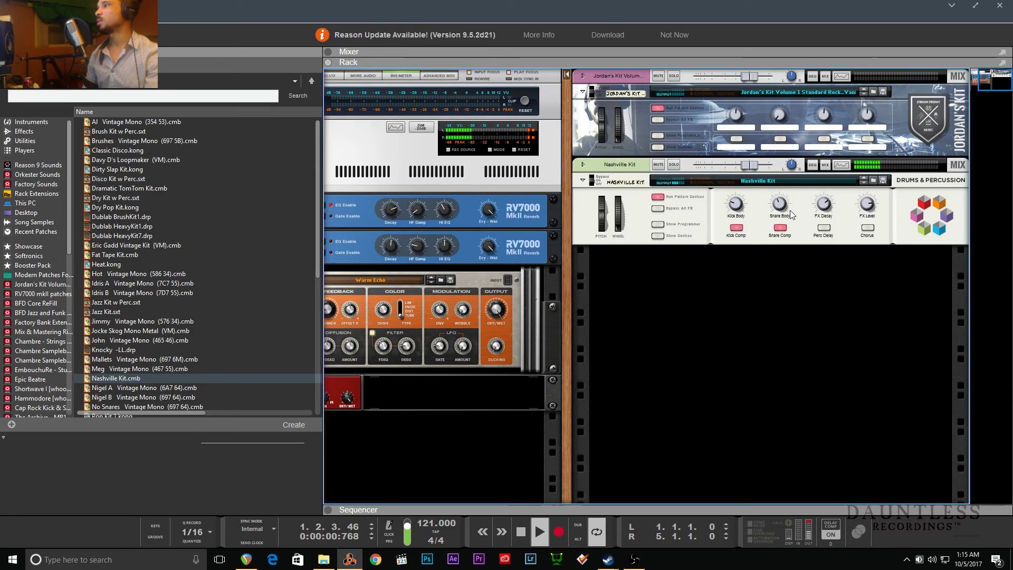
pyautogui.click(667, 237)
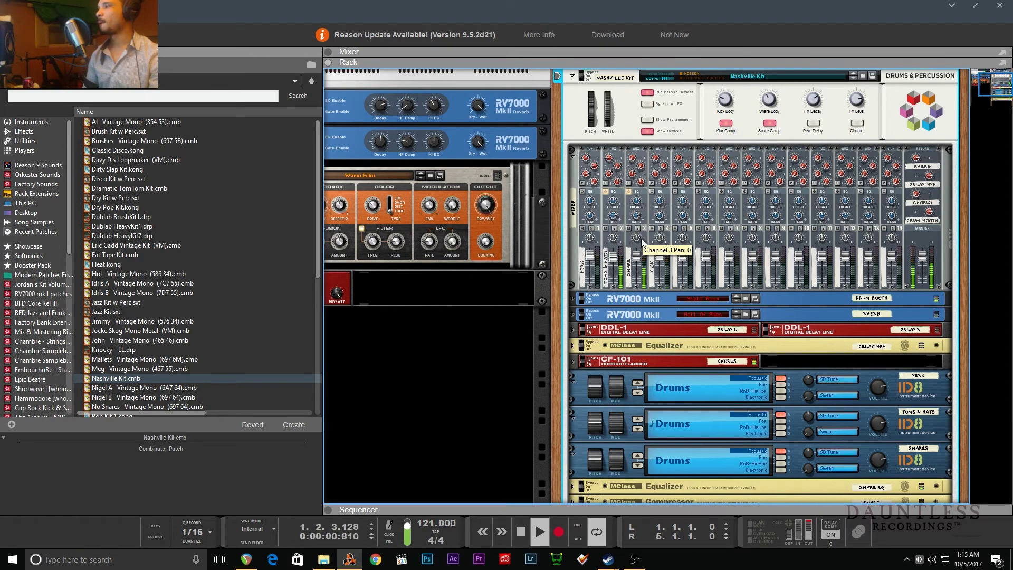
pyautogui.scroll(-5, 923, 390)
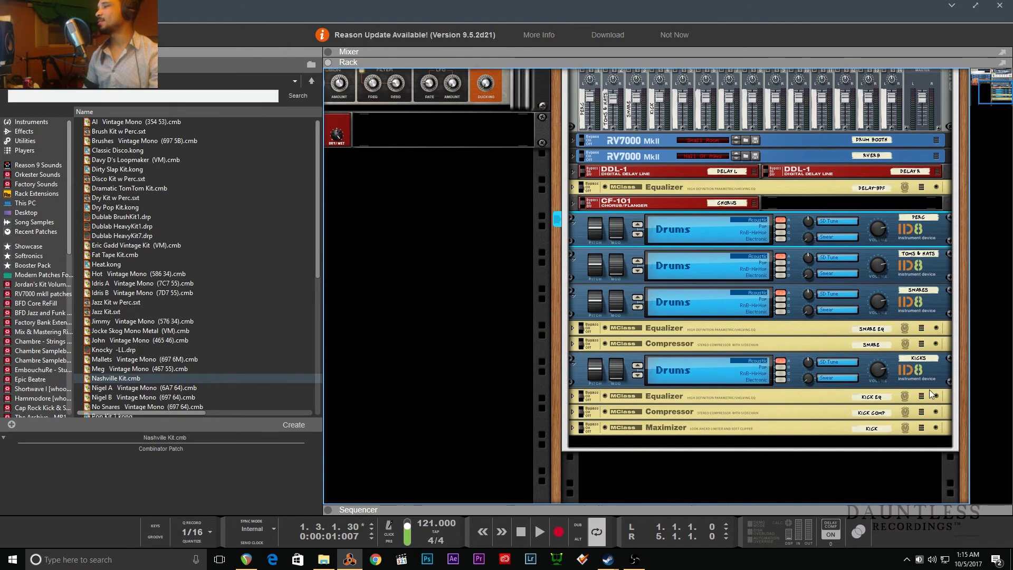
pyautogui.scroll(7, 834, 364)
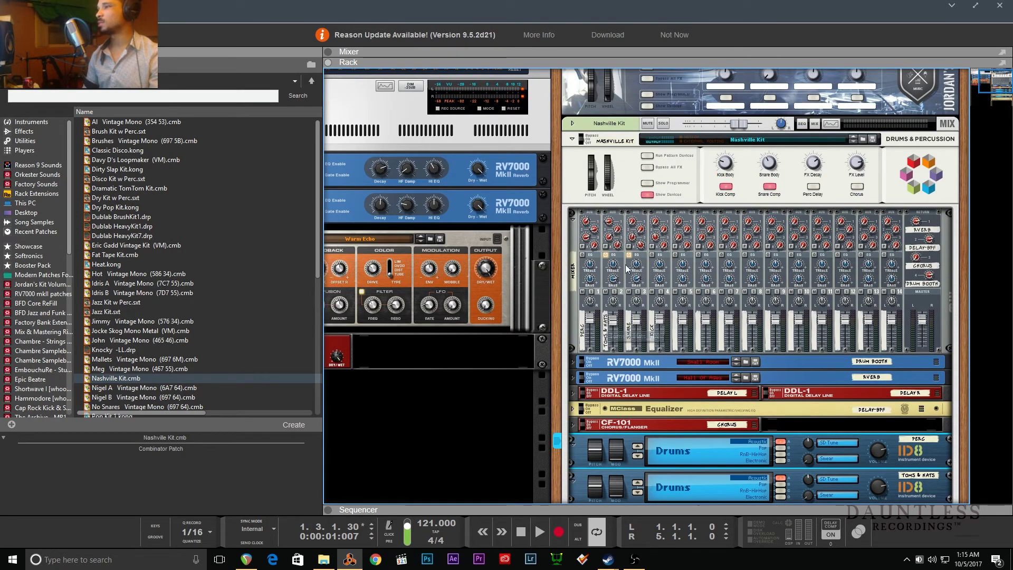
pyautogui.click(647, 194)
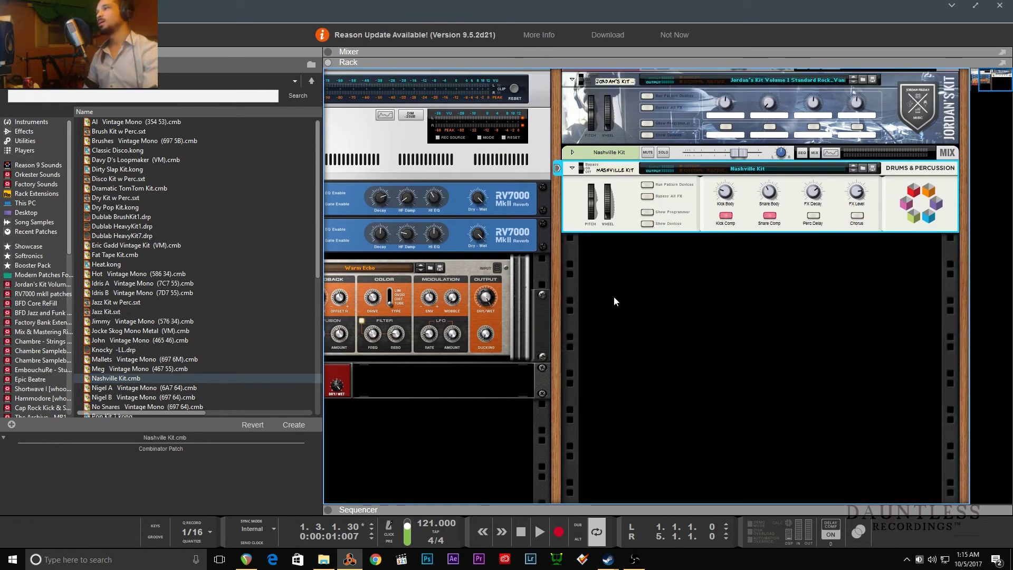
pyautogui.press('F7')
# - Load Processed Drum Unit - Rock Close Kit.cmb onto the second track and play the song from the start
pyautogui.scroll(-9, 152, 307)
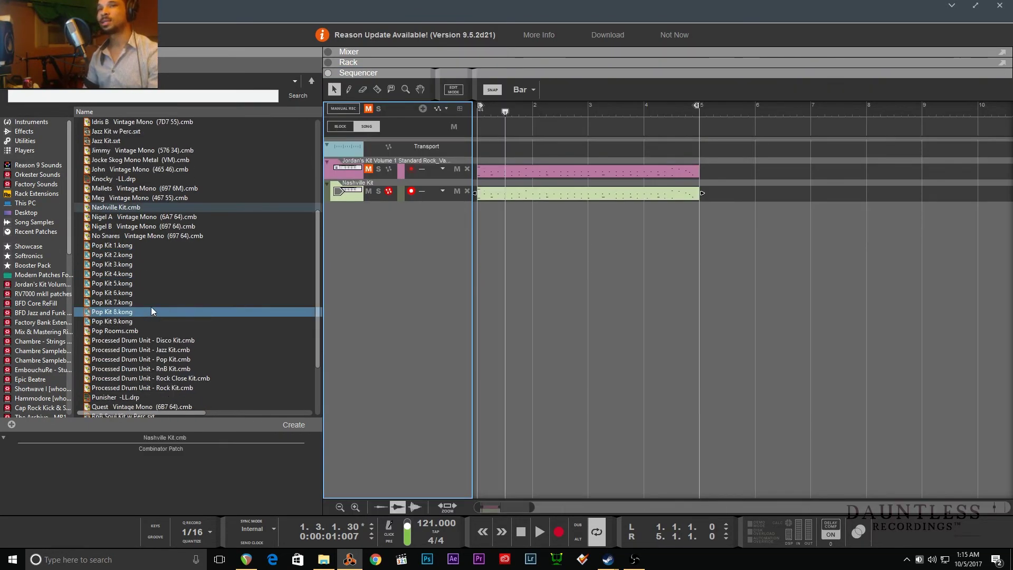
pyautogui.moveTo(187, 289); pyautogui.dragTo(424, 191)
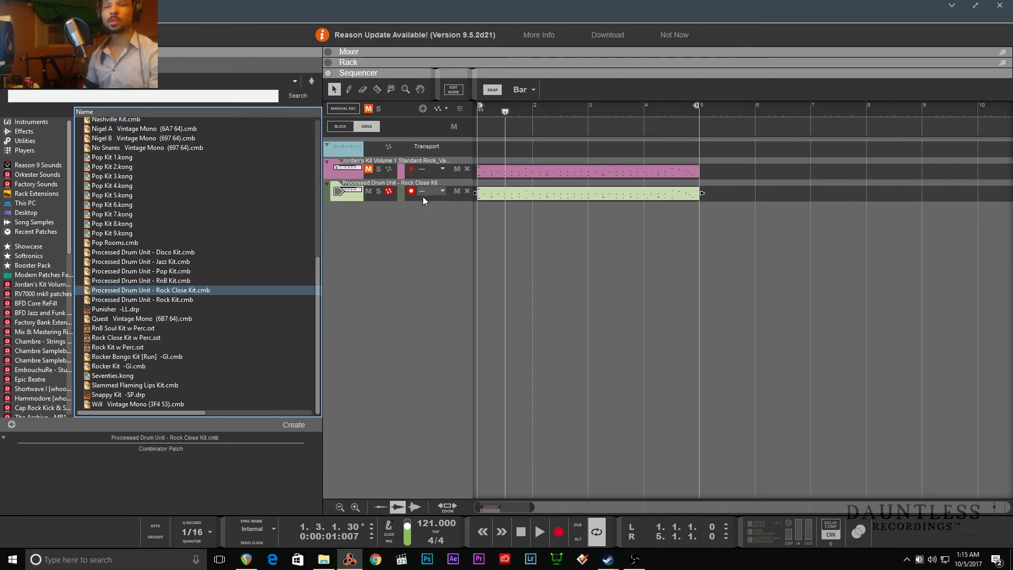
pyautogui.press('Home')
pyautogui.press('space')
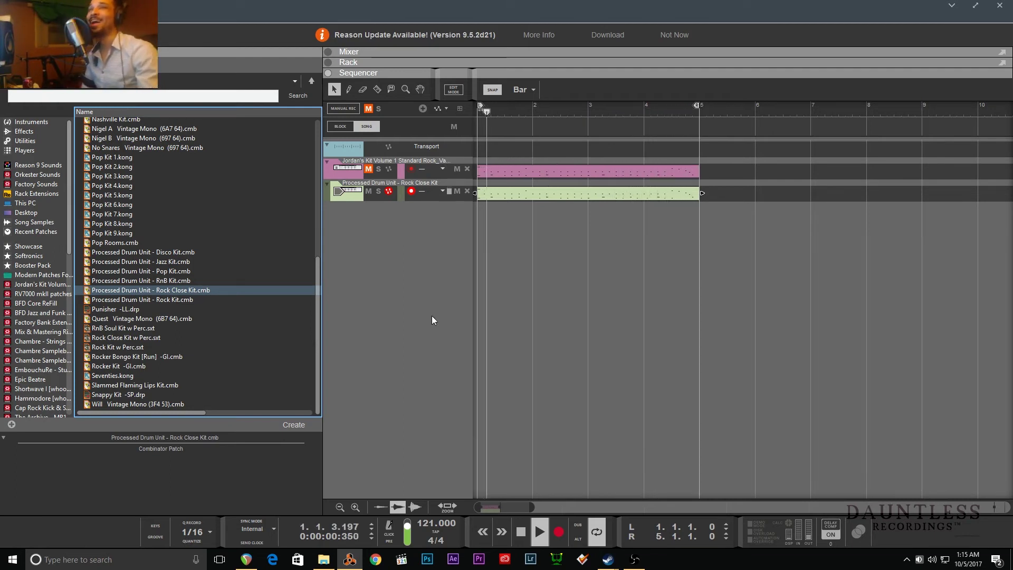
# - Enable send 2 (Room) on the Processed Drum Unit mixer channel and return to the sequencer
pyautogui.press('F5')
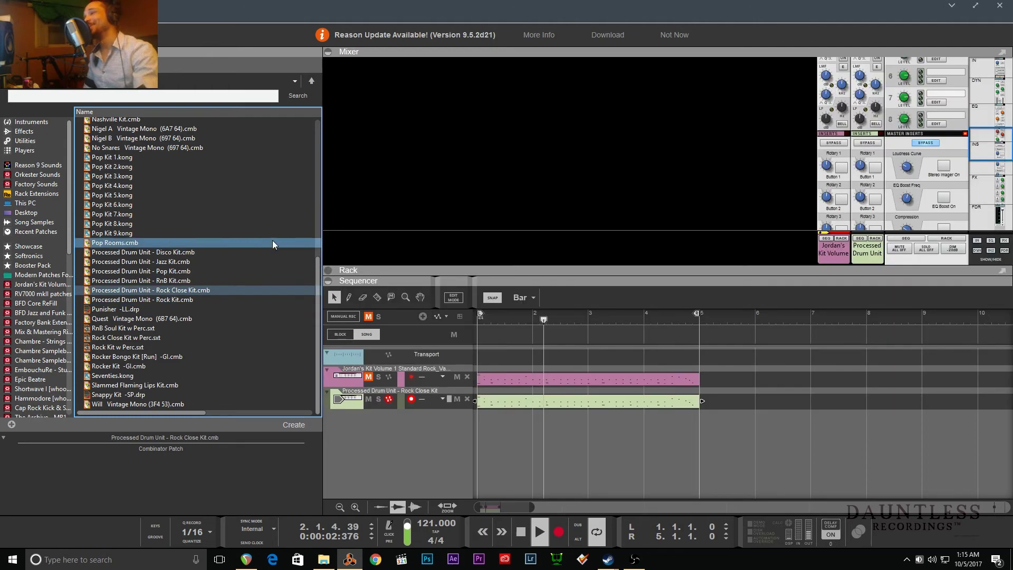
pyautogui.press('F7')
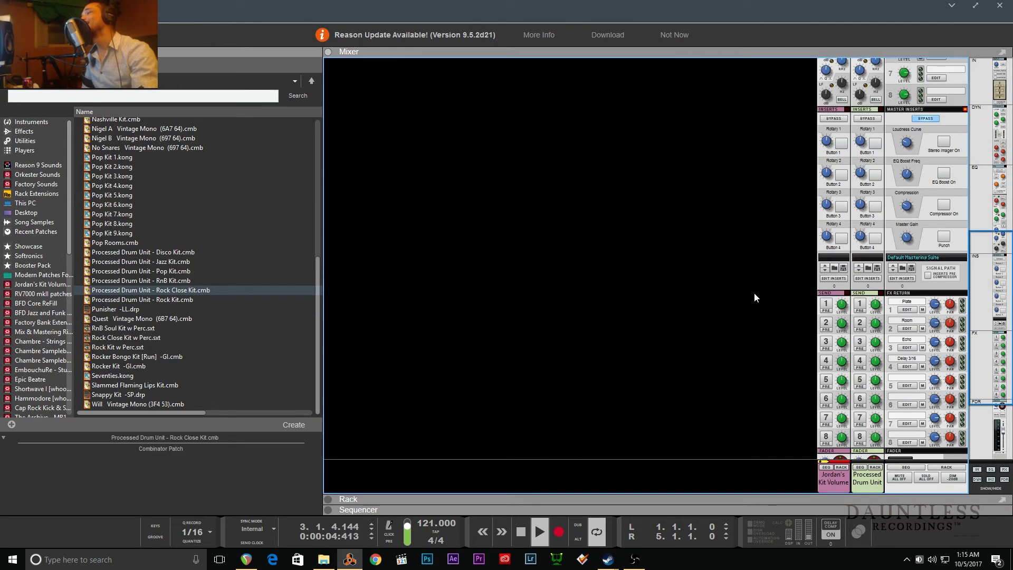
pyautogui.click(862, 322)
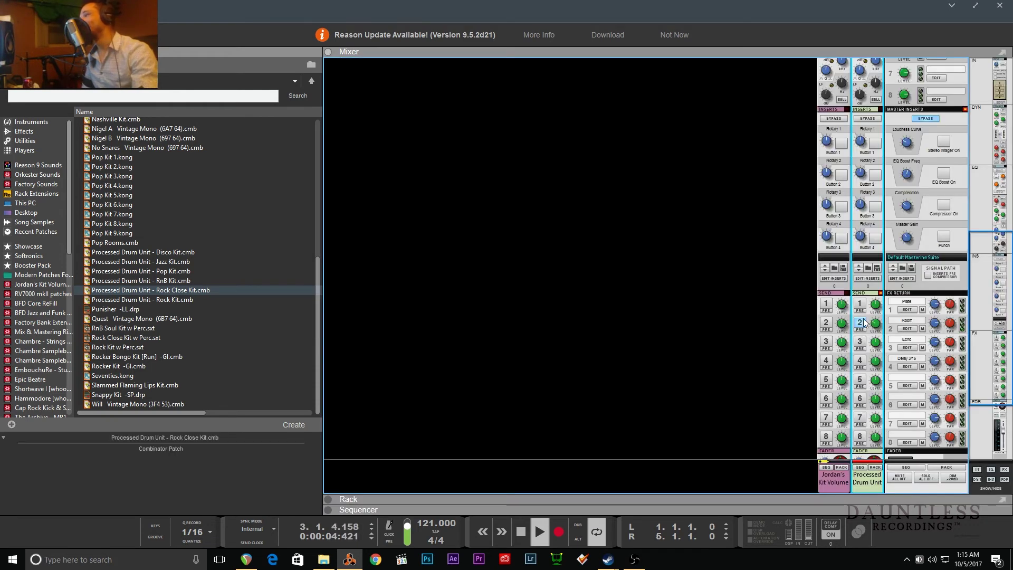
pyautogui.press('F7')
# - Browse the remaining drum kit patches and load Rocker Kit -GI.cmb onto the second track
pyautogui.click(639, 194)
pyautogui.click(183, 300)
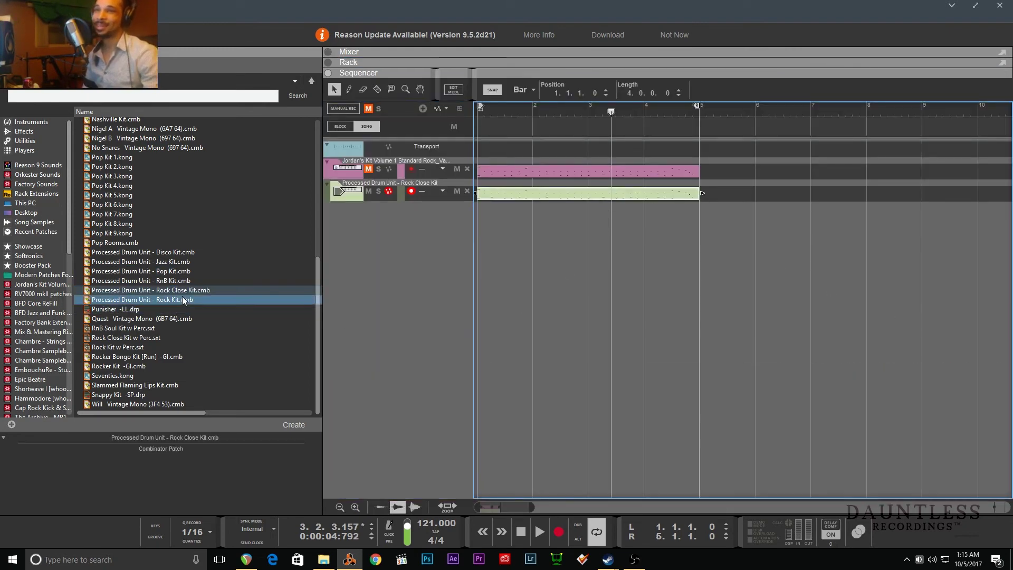
pyautogui.click(178, 309)
pyautogui.click(169, 318)
pyautogui.click(156, 328)
pyautogui.click(142, 338)
pyautogui.click(147, 347)
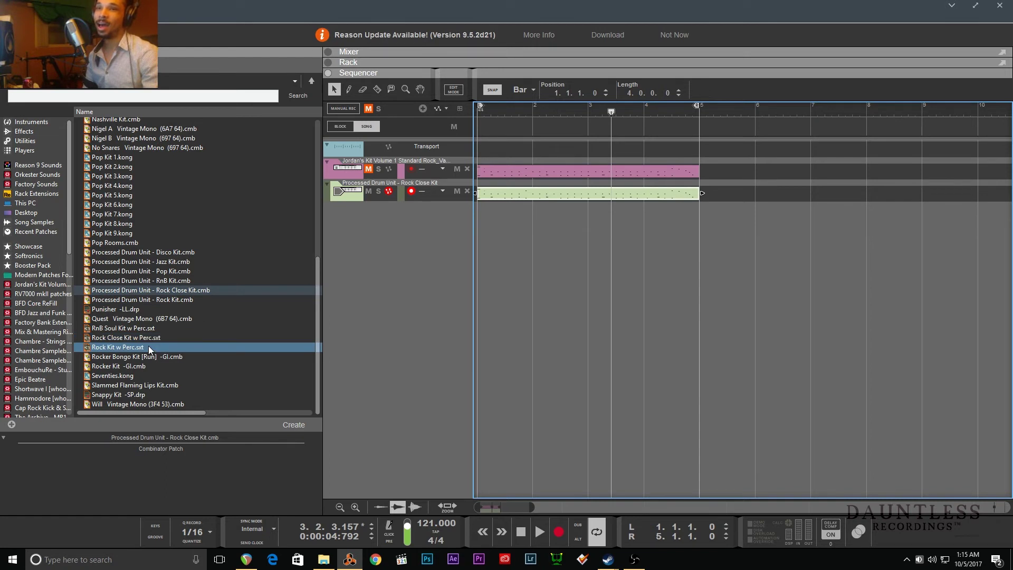
pyautogui.click(158, 356)
pyautogui.click(169, 366)
pyautogui.moveTo(168, 366); pyautogui.dragTo(382, 194)
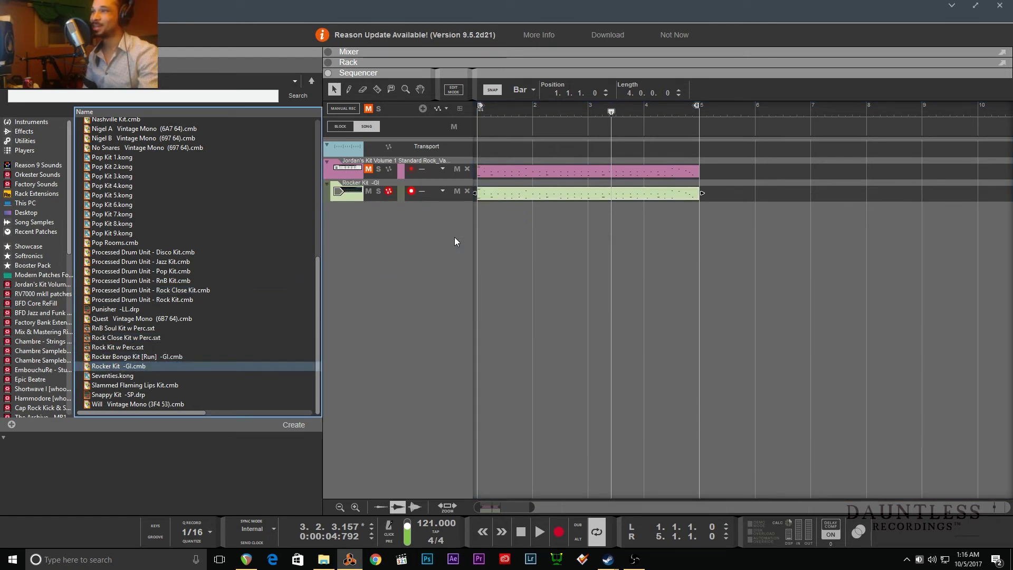
# - Play the clip through the Rocker Kit from the start, stop playback and return to bar 1
pyautogui.press('Home')
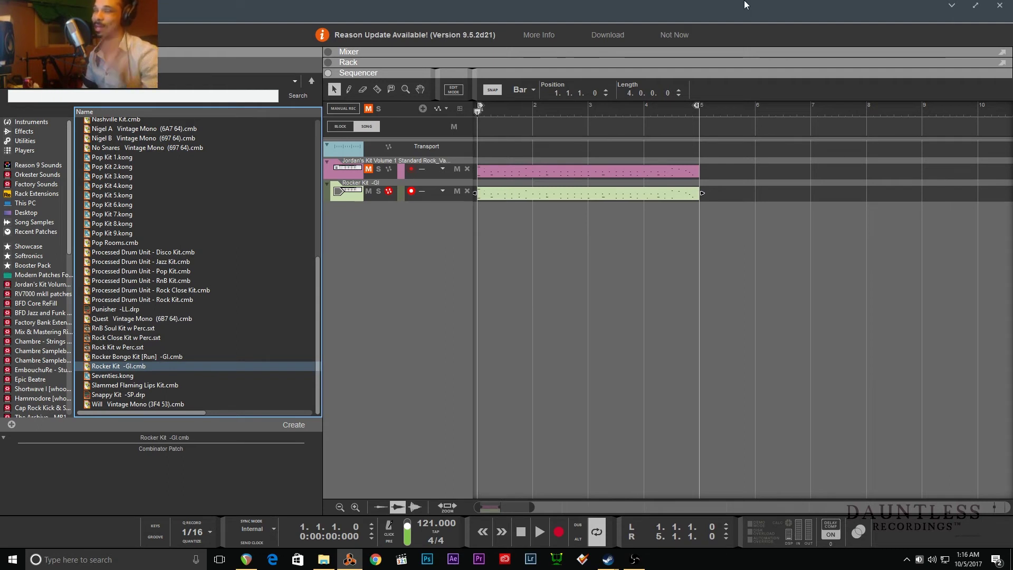
pyautogui.press('space')
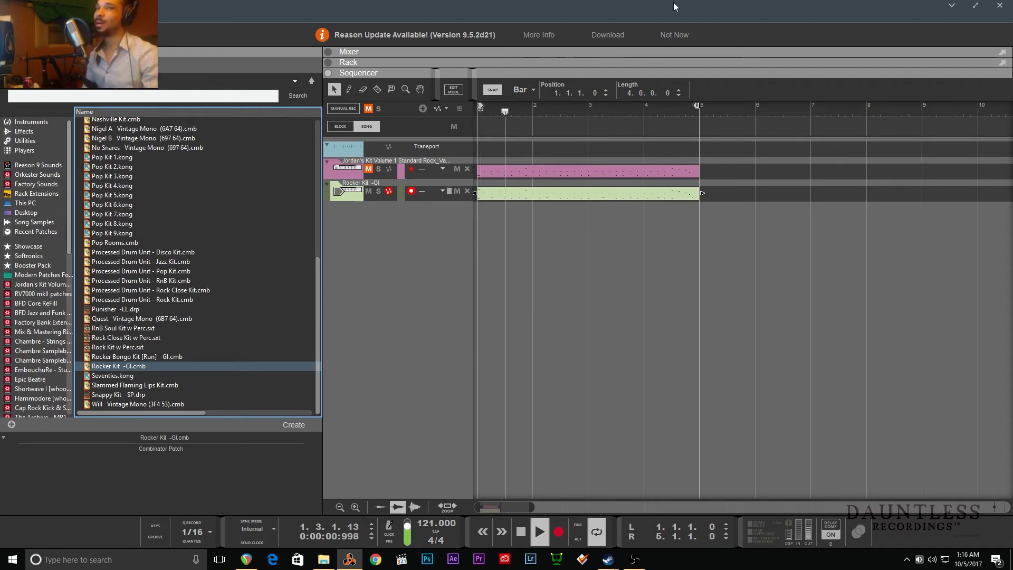
pyautogui.press('space')
pyautogui.press('Home')
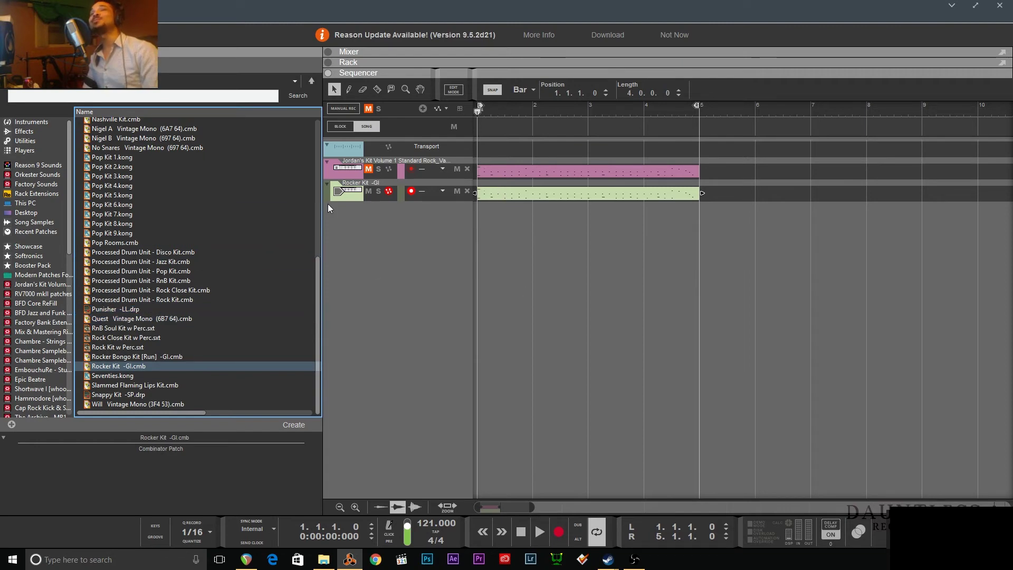
# - Load Jocke Skog Mono Metal (VM).cmb onto the second track, play the song and select the track's clip
pyautogui.scroll(3, 274, 190)
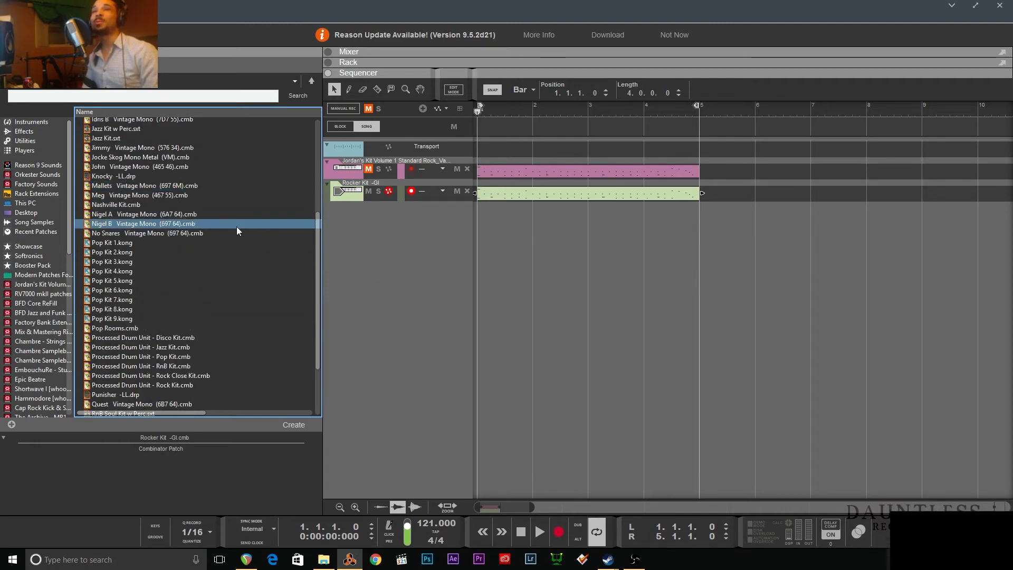
pyautogui.scroll(5, 239, 232)
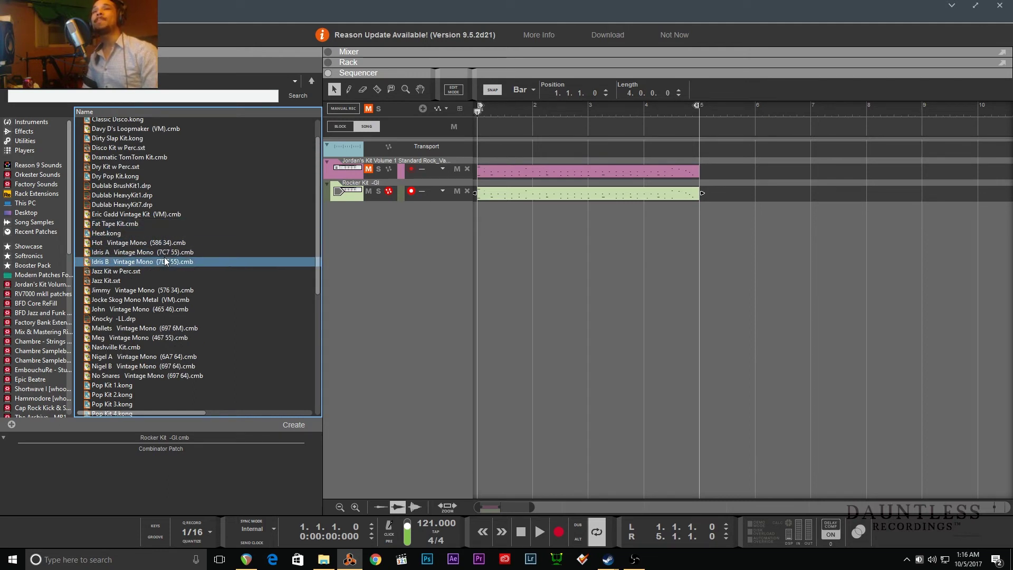
pyautogui.scroll(1, 164, 262)
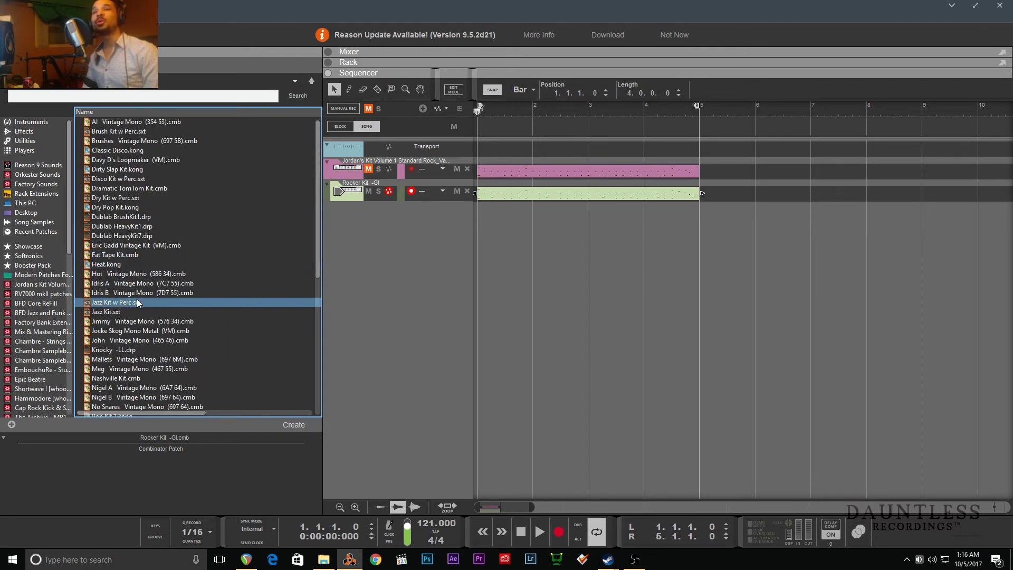
pyautogui.moveTo(142, 337); pyautogui.dragTo(440, 191)
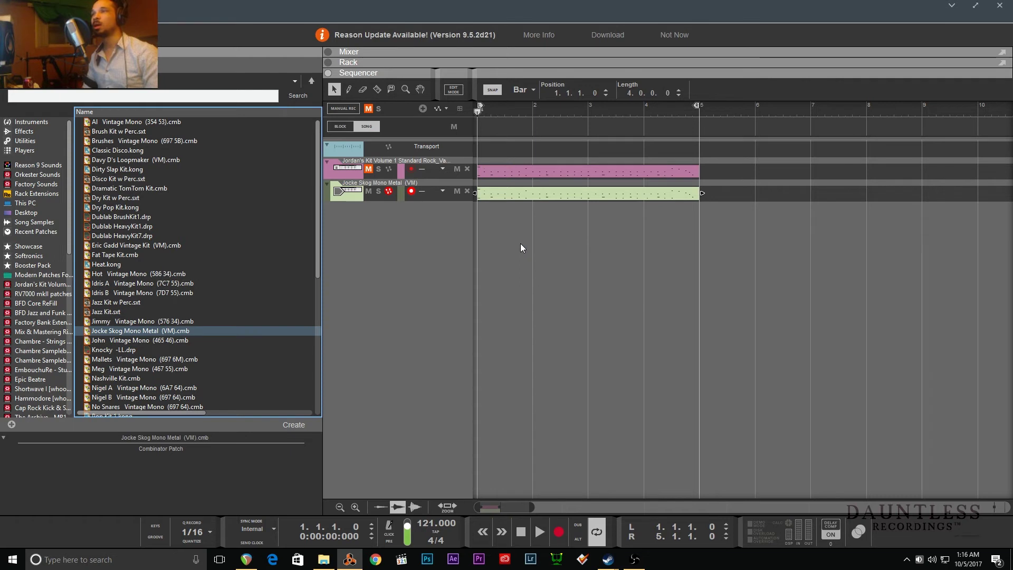
pyautogui.press('space')
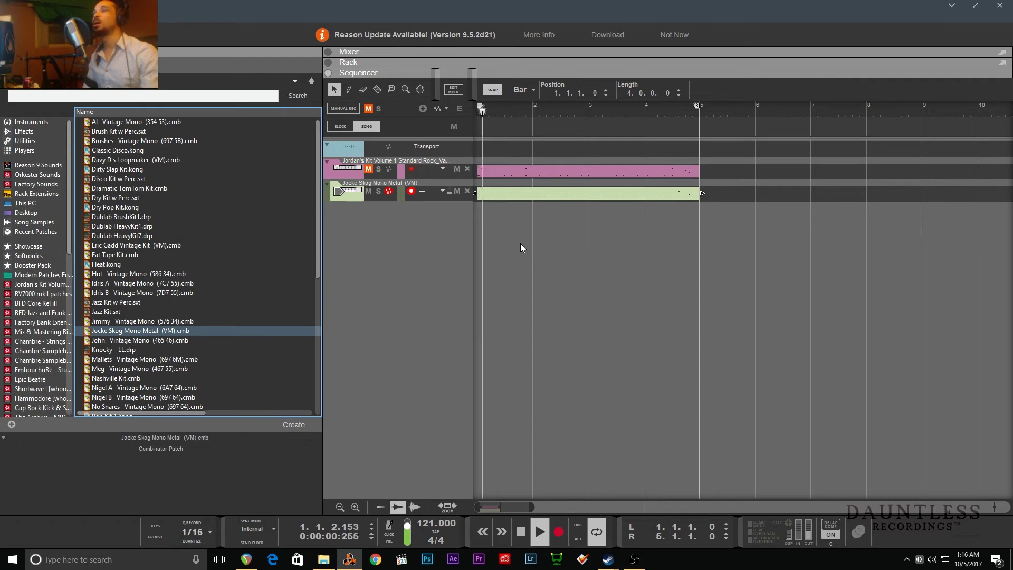
pyautogui.click(629, 193)
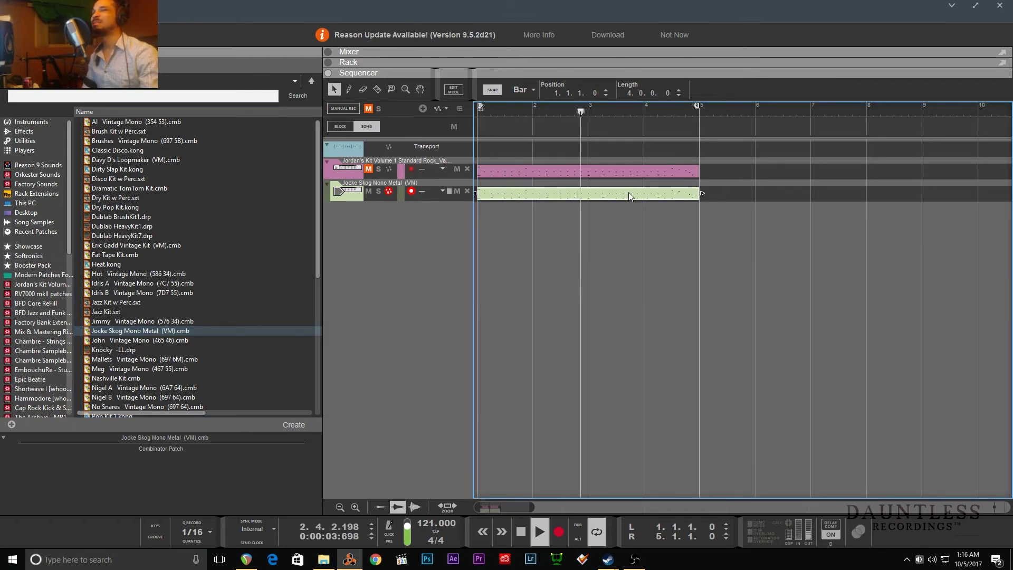
# - Stop playback of the Jocke Skog kit, show the mixer above the sequencer and return to bar 1
pyautogui.press('space')
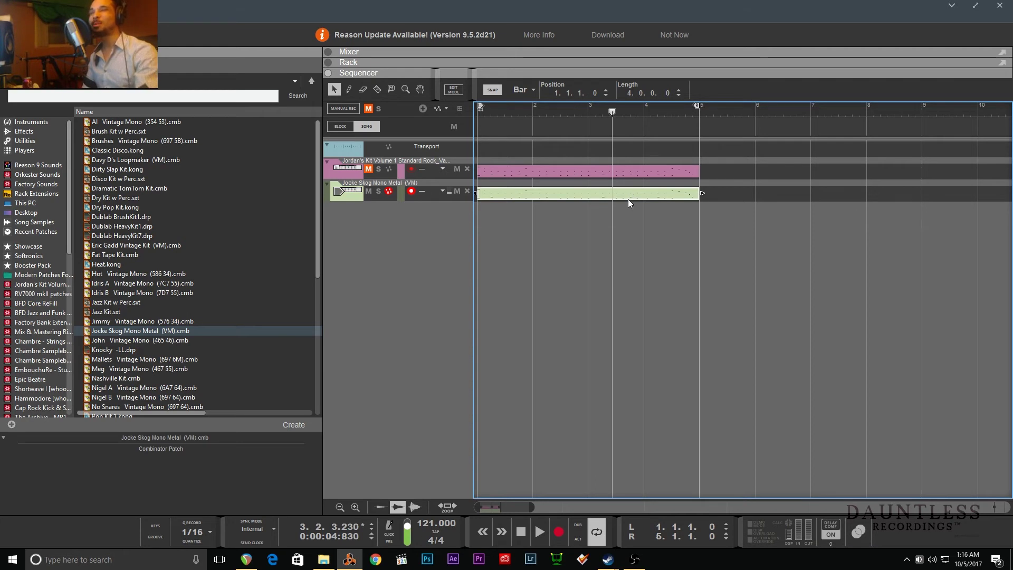
pyautogui.press('F5')
pyautogui.scroll(-4, 840, 256)
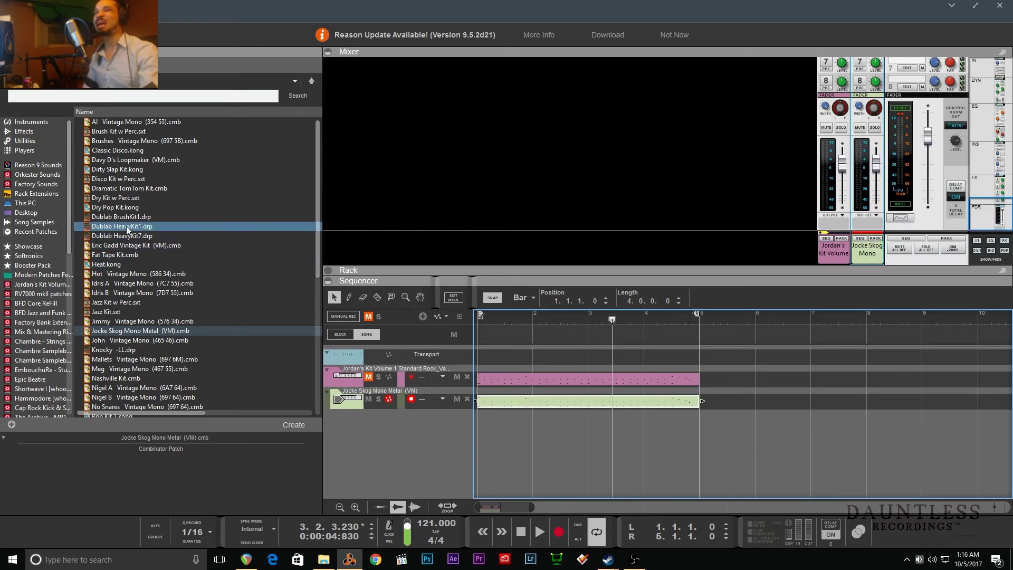
pyautogui.press('Home')
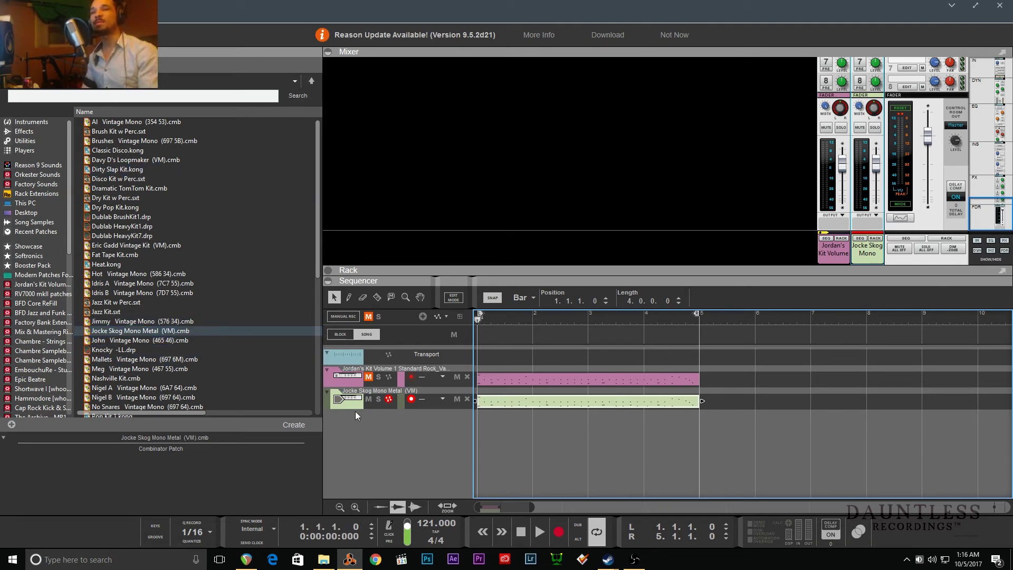
# - Play the clip through the Jordan's Kit track with the Jocke Skog Mono Metal track muted, stop and return to bar 1
pyautogui.click(359, 382)
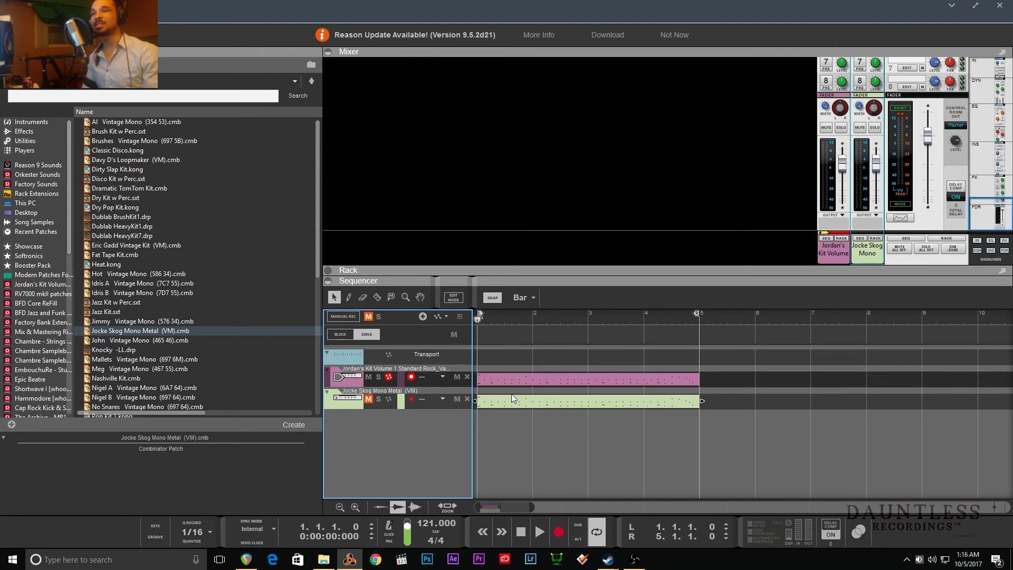
pyautogui.press('space')
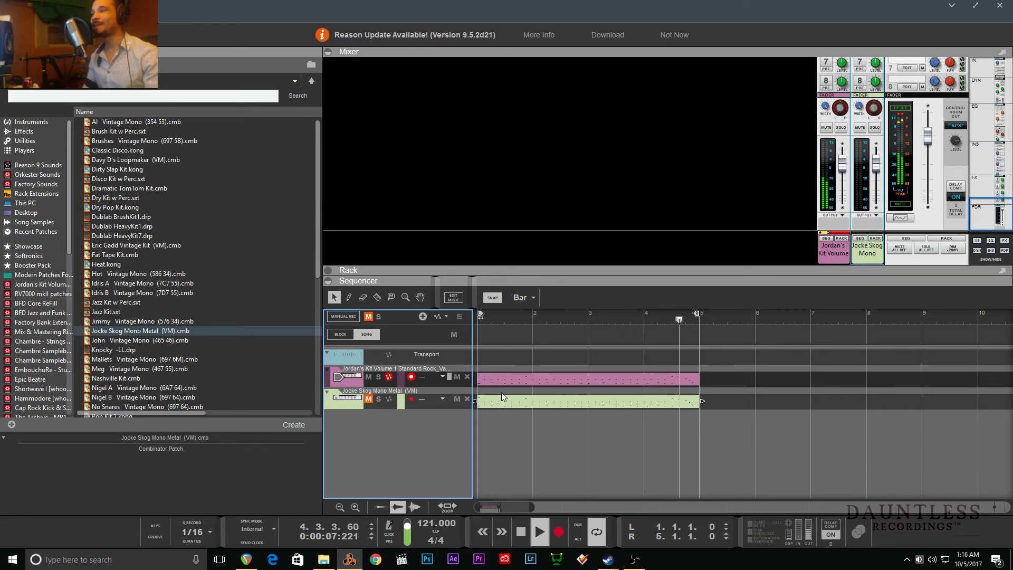
pyautogui.press('space')
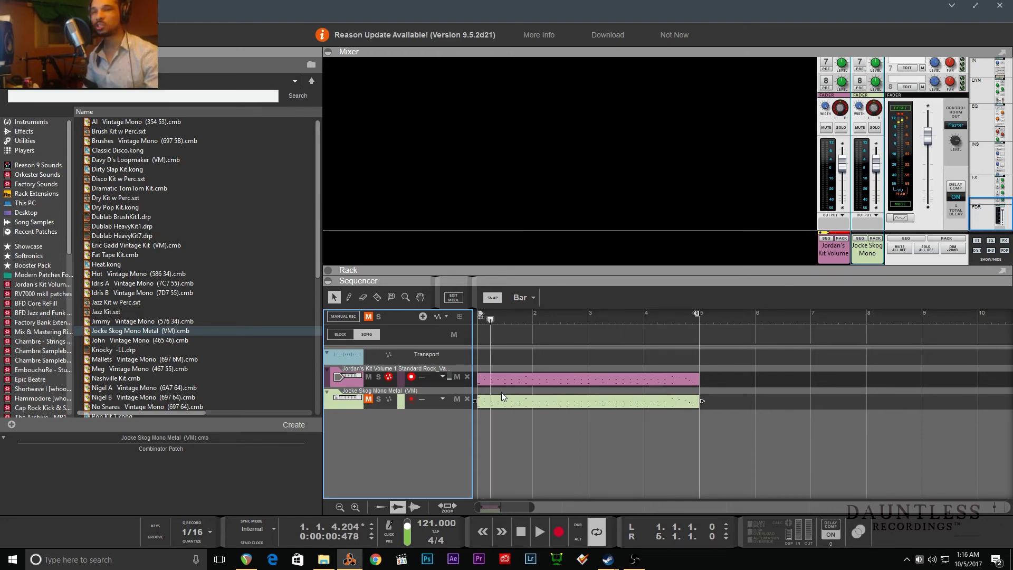
pyautogui.press('KP_0')
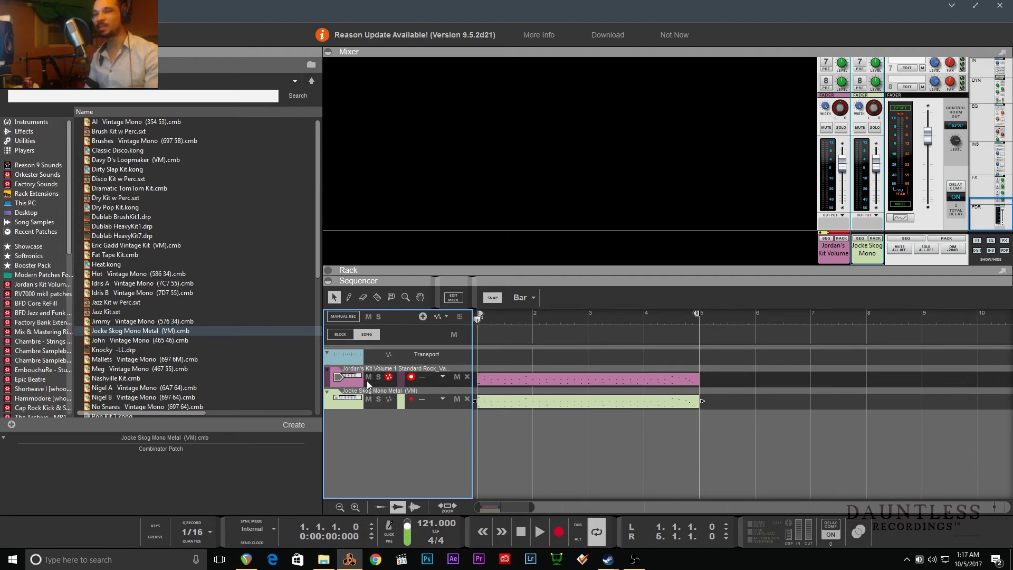
# - Play the clip through the Jocke Skog Mono Metal track with the Jordan's Kit track muted, stop and return to bar 1
pyautogui.press('space')
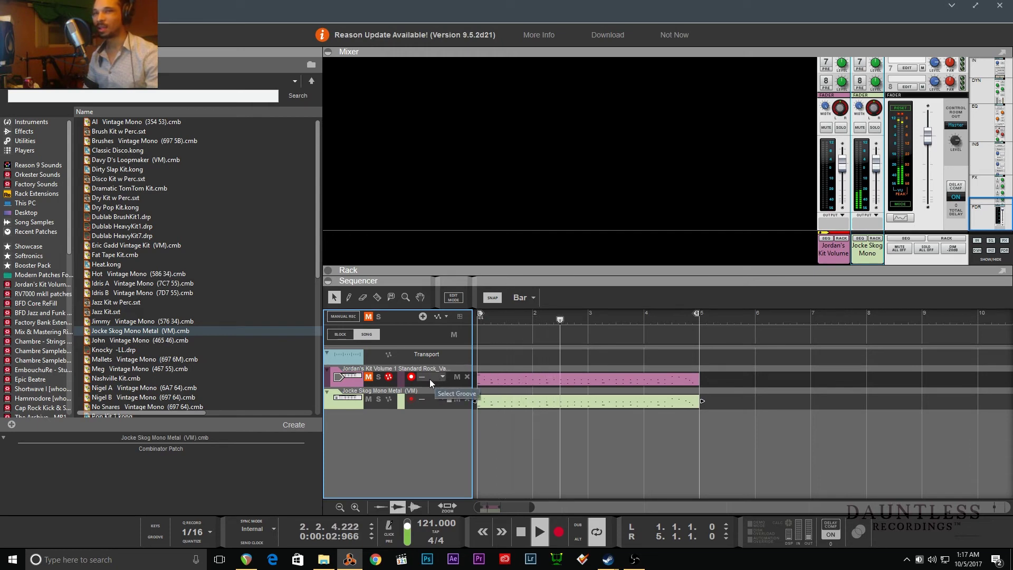
pyautogui.press('space')
pyautogui.press('KP_0')
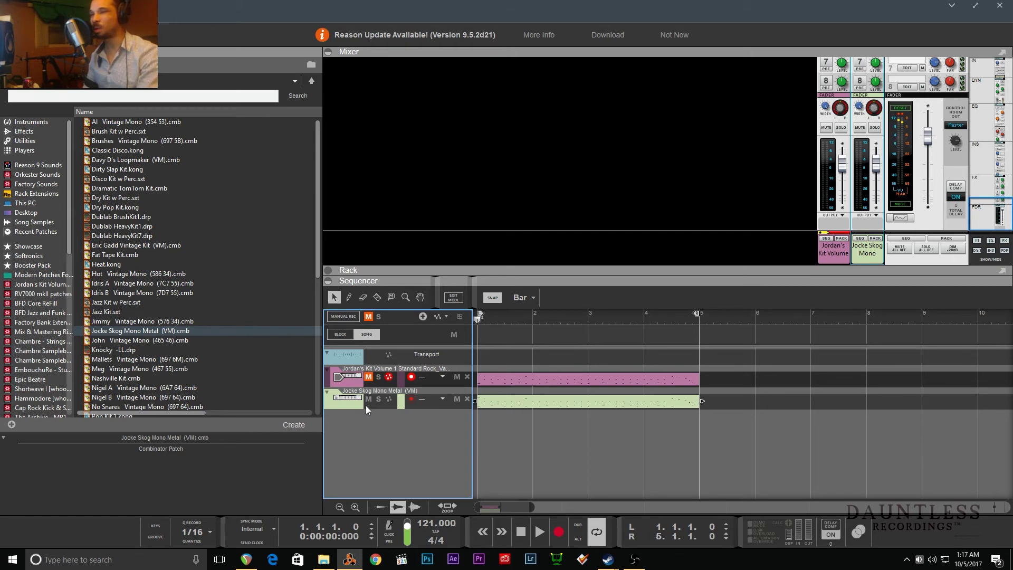
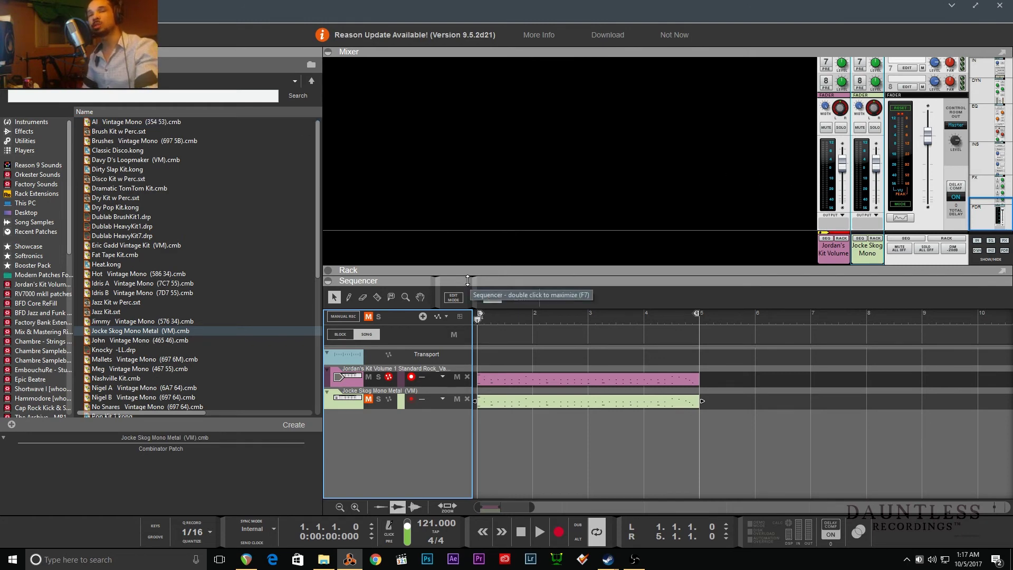
# - Open the Jordan's Kit Volume 1 ReFill and try loading Jordan's Kit Volume 1 Standard Rock_Vanilla_OutboardProcess.cmb on a new track
pyautogui.click(46, 283)
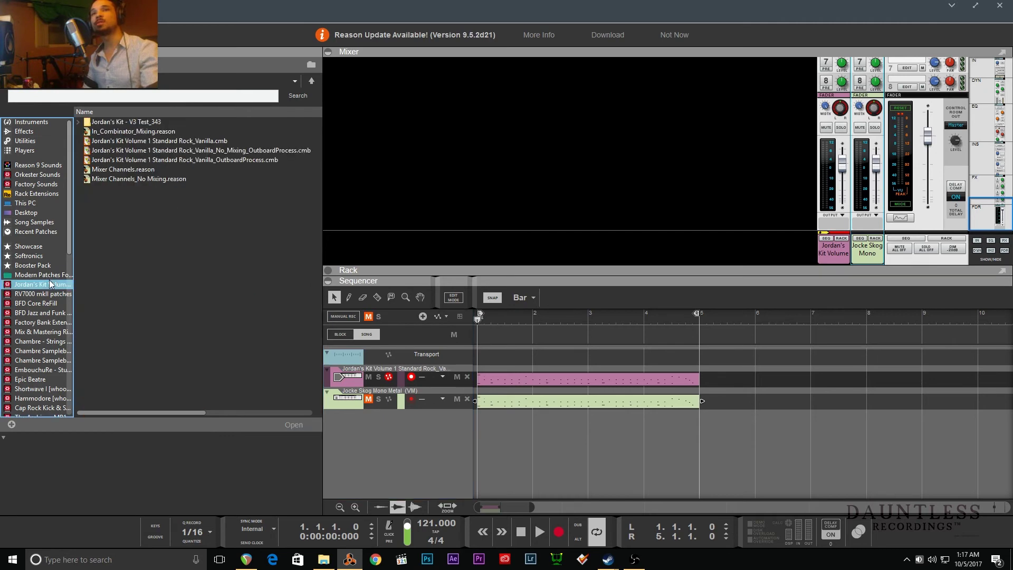
pyautogui.click(232, 150)
pyautogui.click(232, 160)
pyautogui.click(232, 141)
pyautogui.click(235, 151)
pyautogui.click(236, 161)
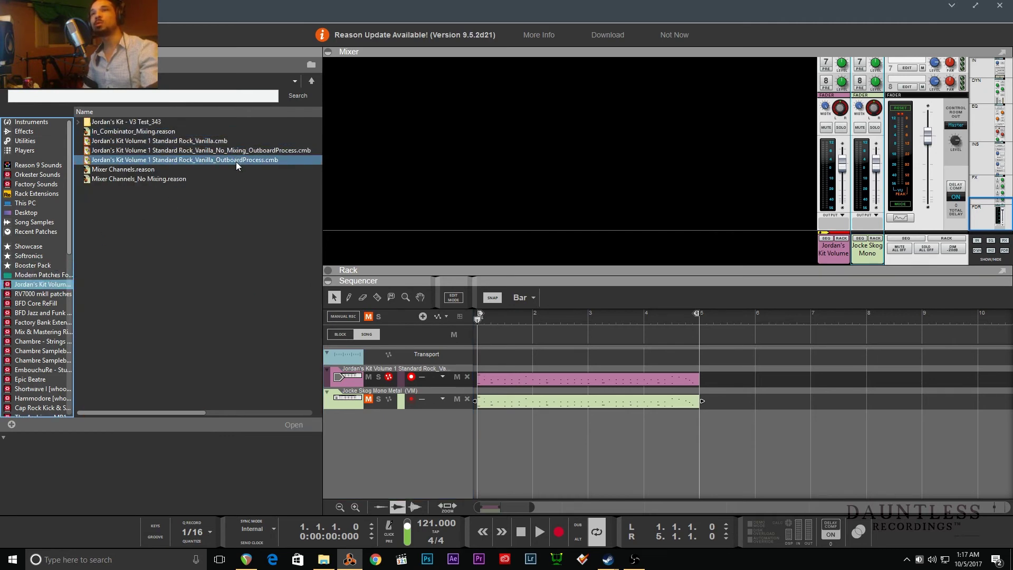
pyautogui.doubleClick(236, 160)
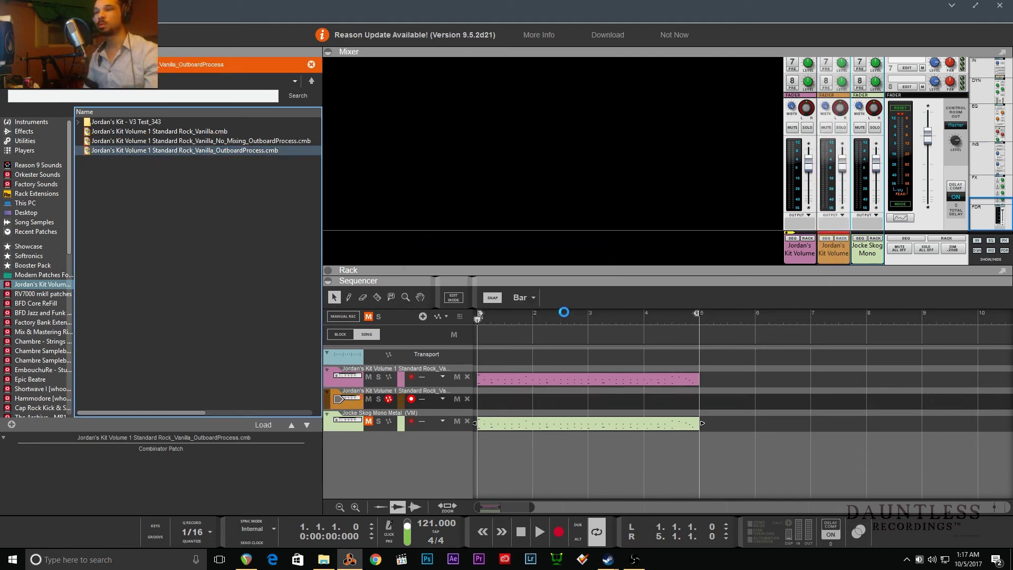
# - Open the Mixer Channels.reason song from the ReFill and close Document 1 without saving it
pyautogui.click(145, 170)
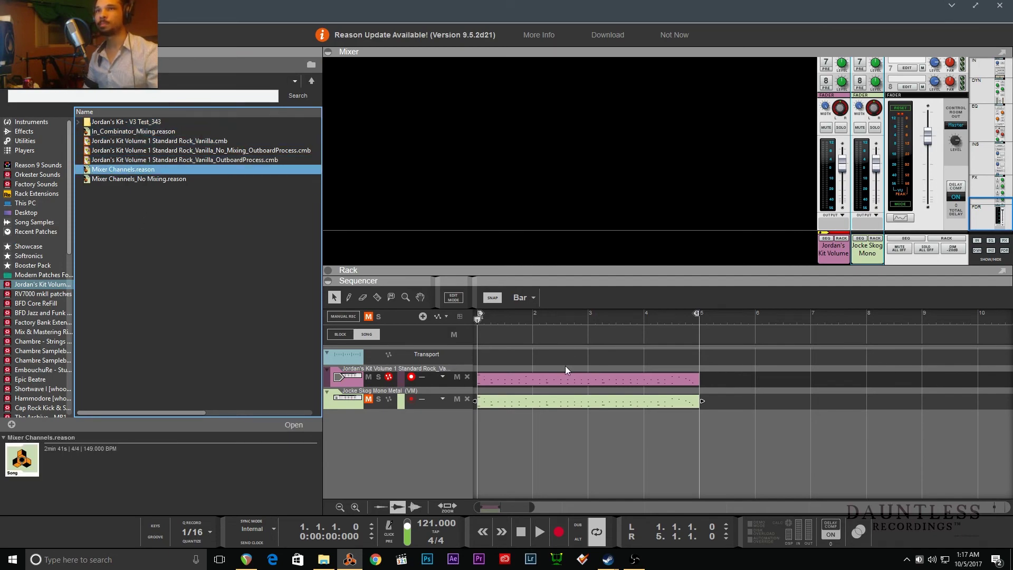
pyautogui.press('Return')
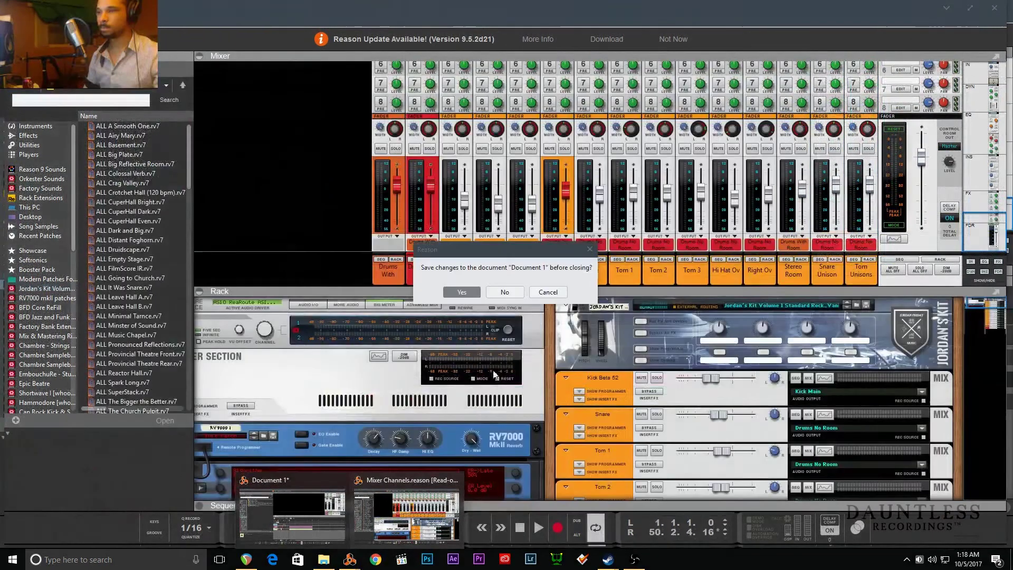
pyautogui.click(504, 292)
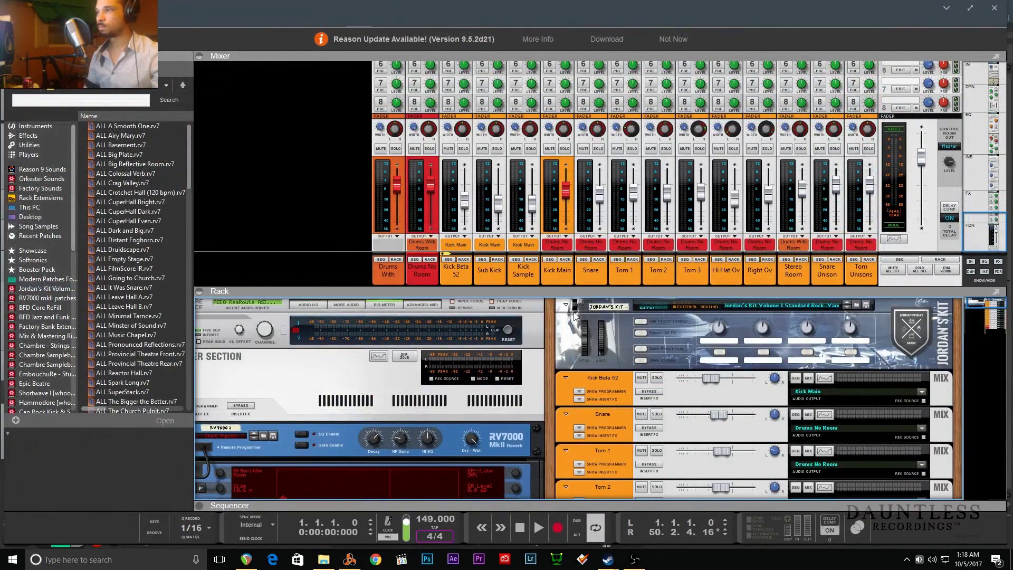
# - Play the Mixer Channels song from the sequencer and check the ongoing recording in REAPER before returning to Reason
pyautogui.press('F5')
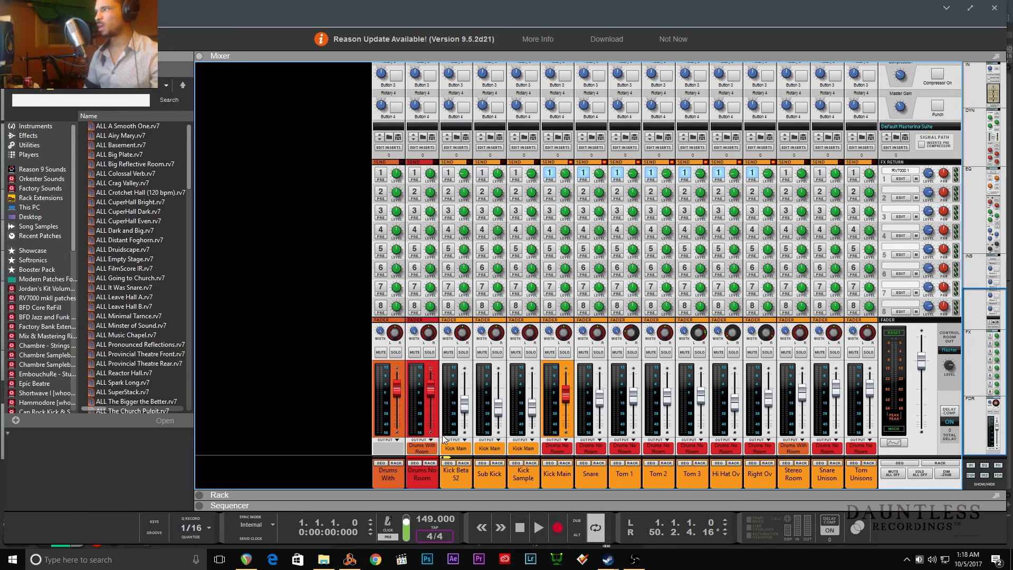
pyautogui.press('F7')
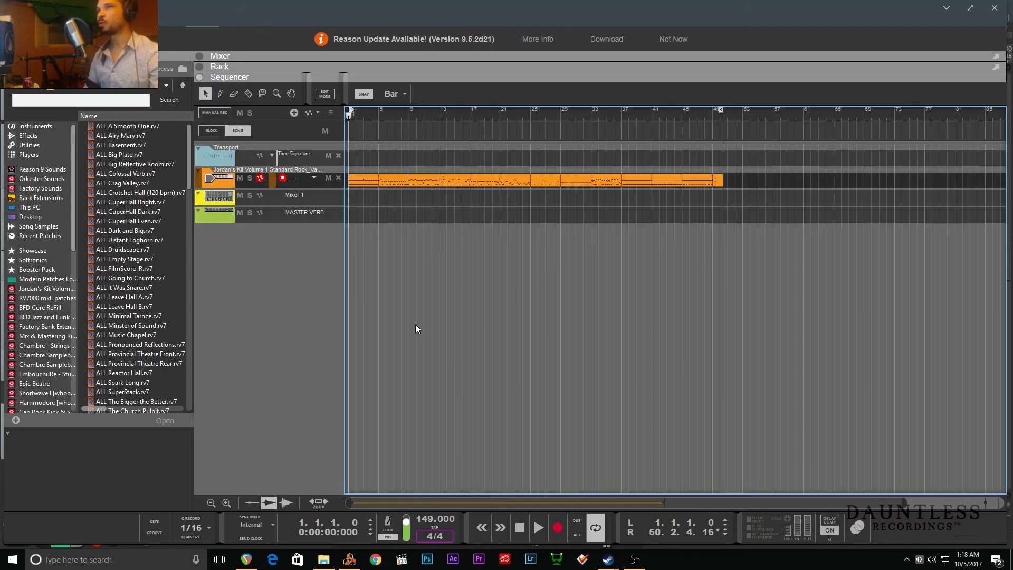
pyautogui.press('space')
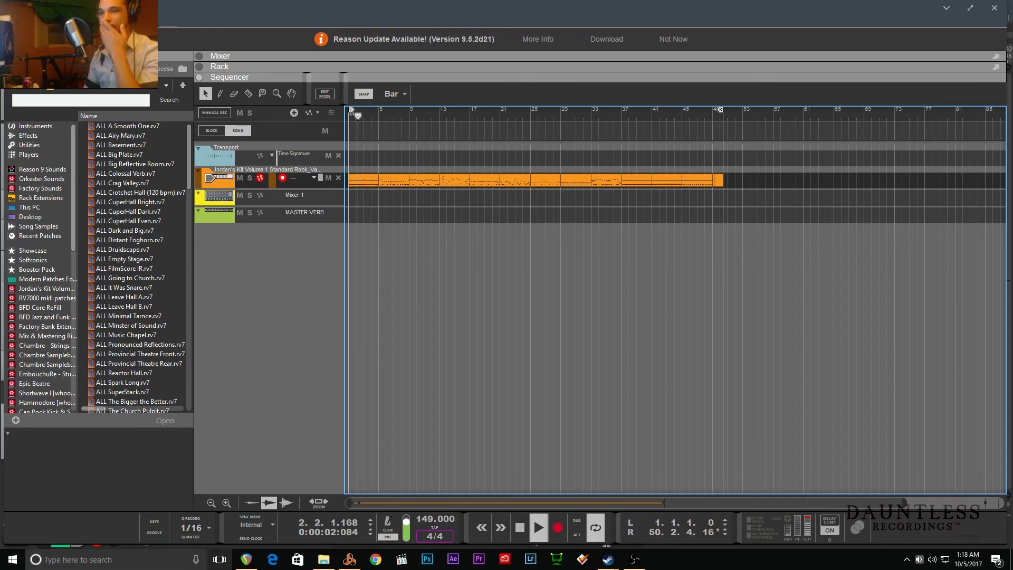
pyautogui.click(246, 559)
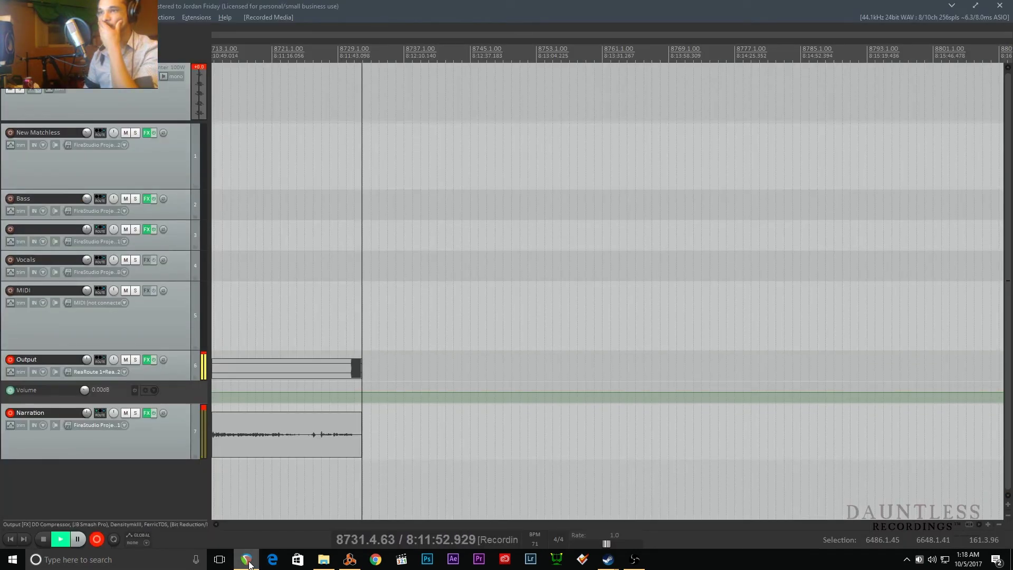
pyautogui.click(248, 561)
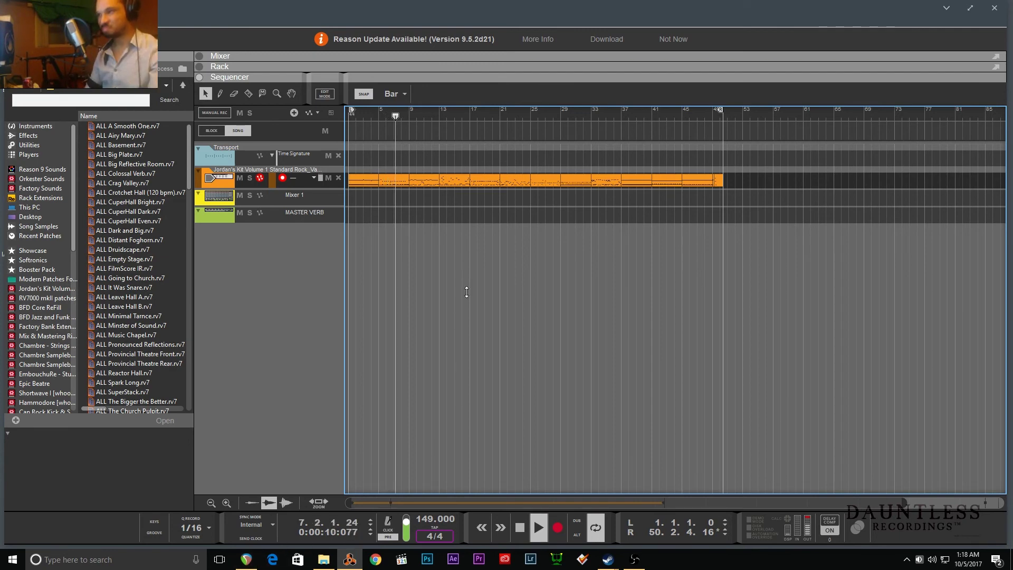
# - Show the mixer and rack, raise the Sub Kick fader slightly and reveal the devices inside the Jordan's Kit Combinator
pyautogui.press('F5')
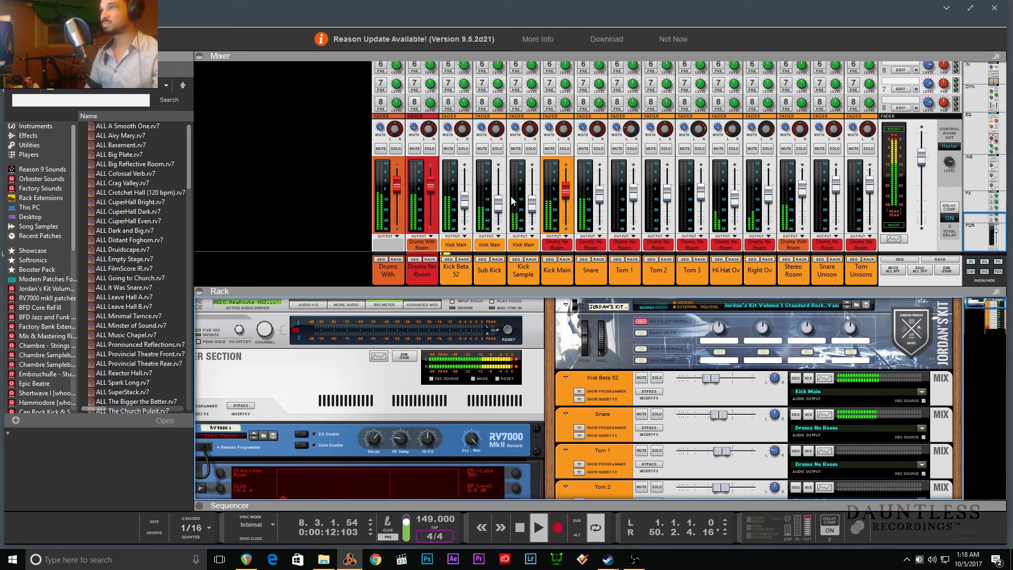
pyautogui.moveTo(498, 203); pyautogui.dragTo(502, 202)
pyautogui.scroll(-15, 638, 367)
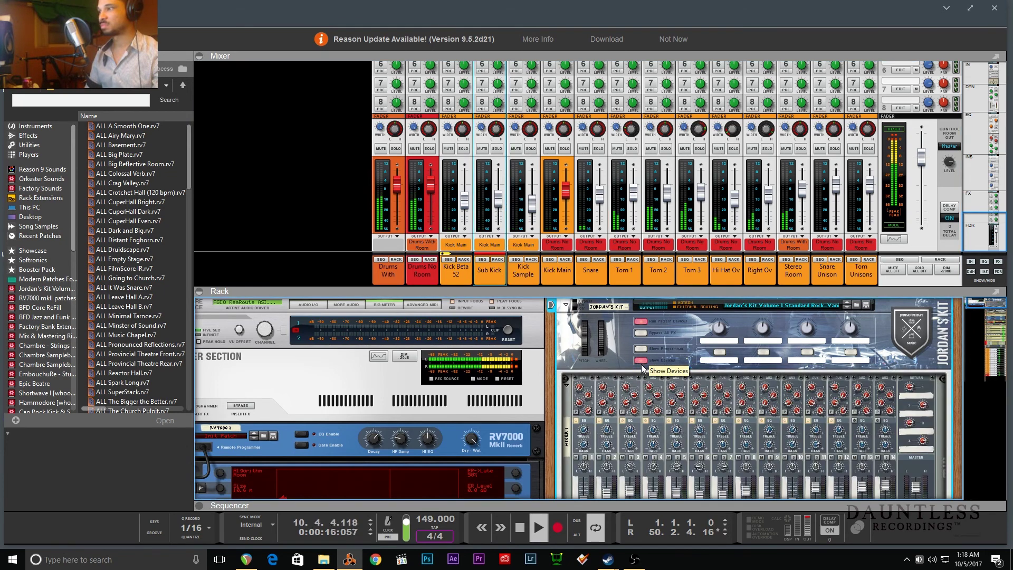
pyautogui.scroll(-10, 642, 370)
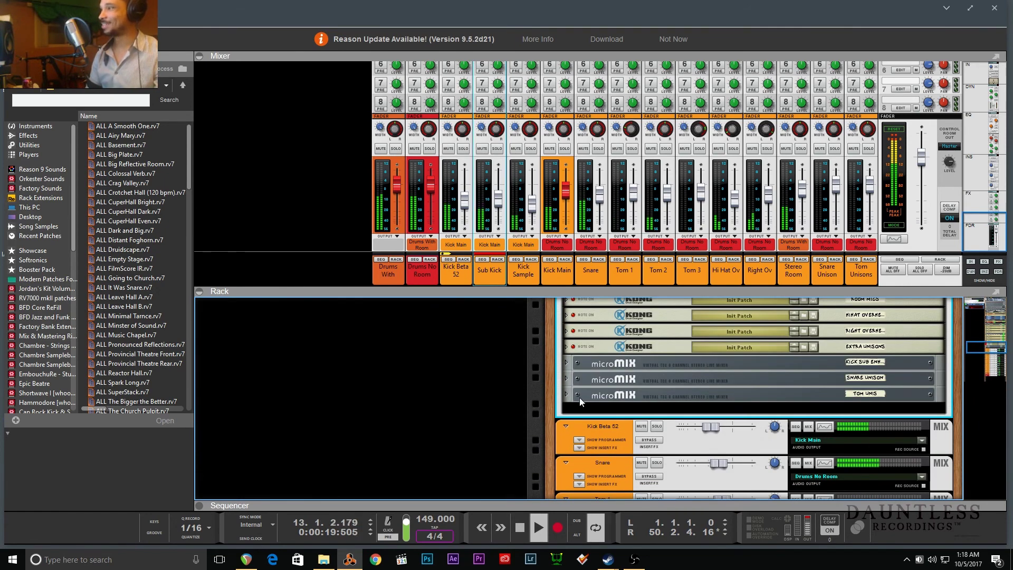
# - Unfold the Extra Unisons Kong and examine the NN-Nano sample and effects behind its sub-kick pad
pyautogui.click(566, 346)
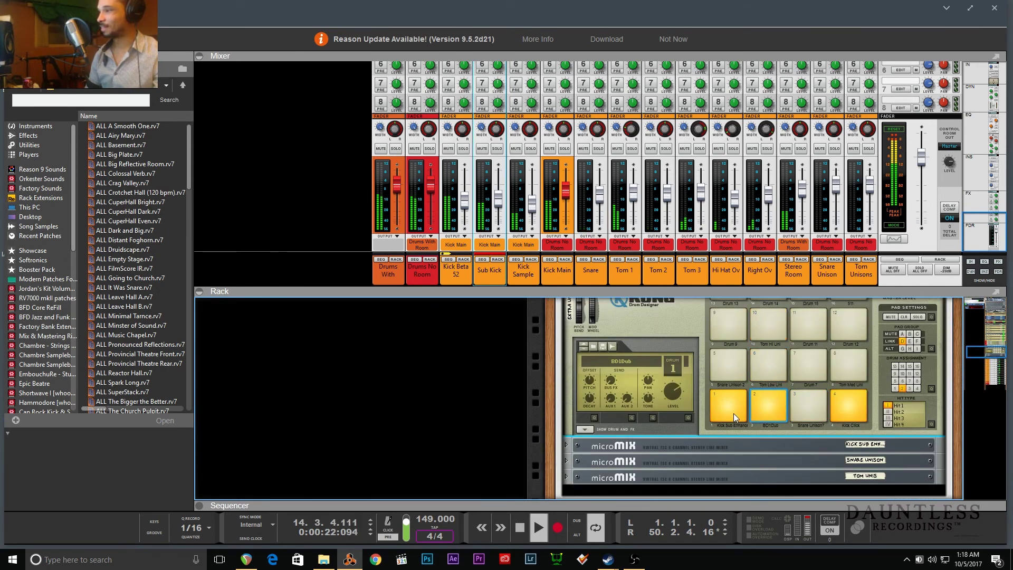
pyautogui.click(586, 428)
pyautogui.scroll(-2, 670, 442)
pyautogui.click(660, 410)
pyautogui.moveTo(648, 467); pyautogui.dragTo(648, 471)
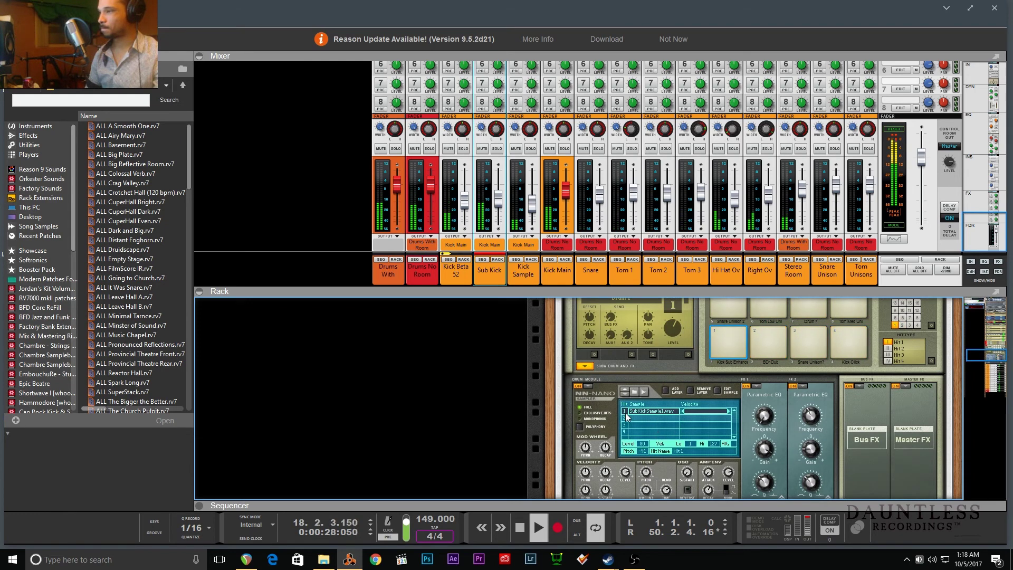
# - Close the Kong's drum and FX section and hide the Jordan's Kit Combinator's devices again
pyautogui.click(584, 365)
pyautogui.scroll(5, 652, 410)
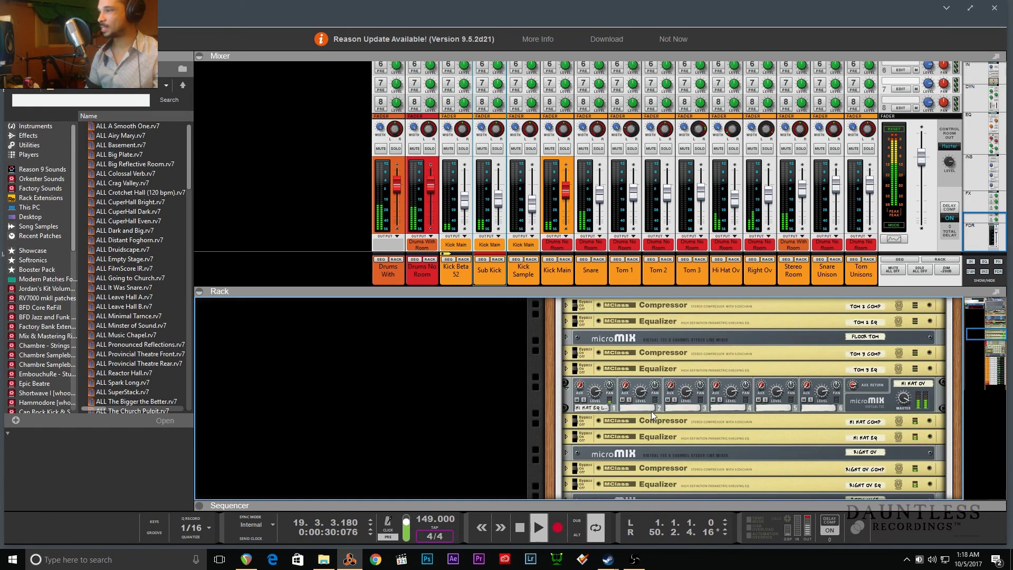
pyautogui.click(566, 421)
pyautogui.scroll(15, 657, 420)
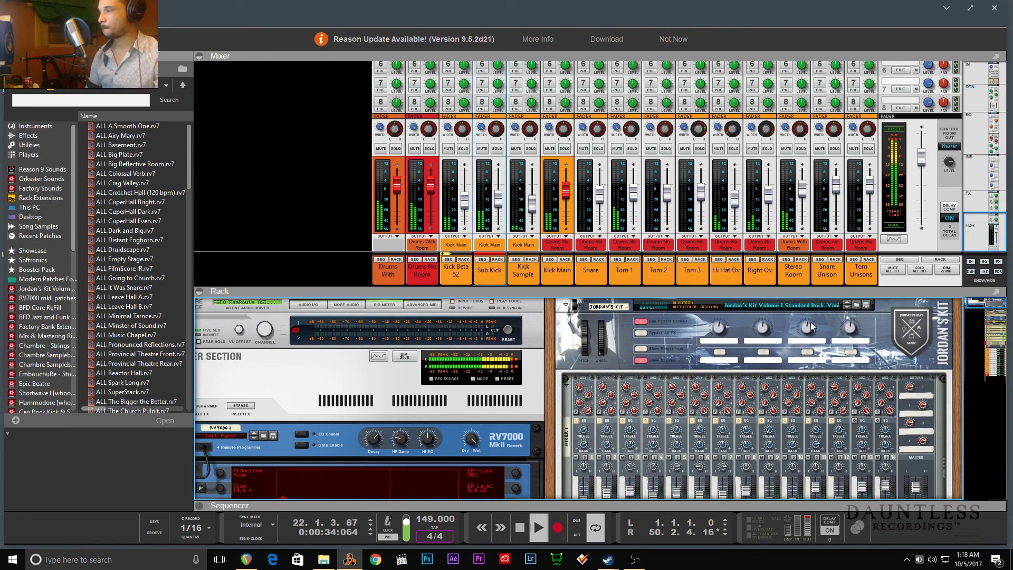
pyautogui.click(641, 360)
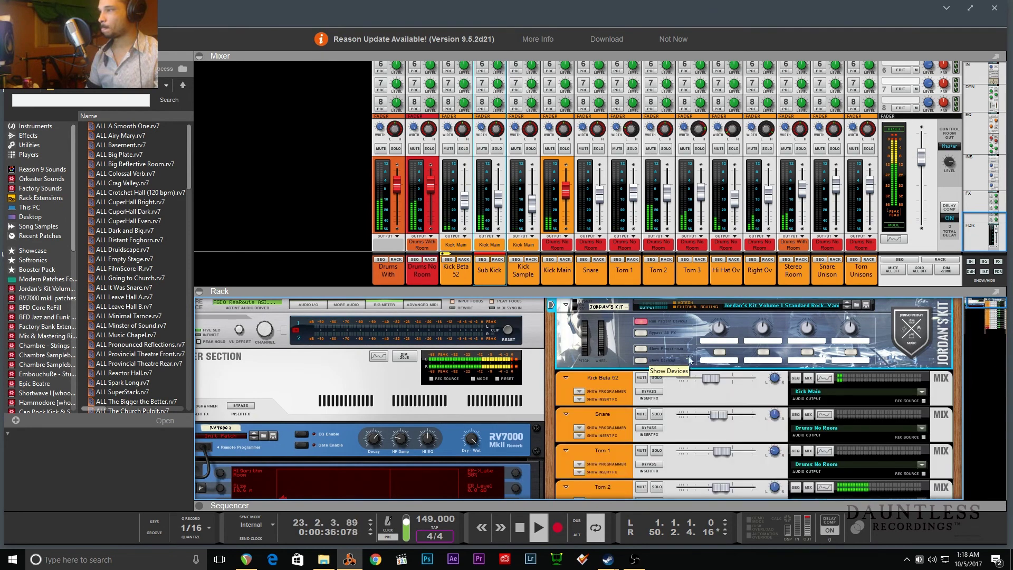
# - Select the Sub Kick mixer channel, let the song play to its end in the sequencer and stop playback
pyautogui.click(482, 269)
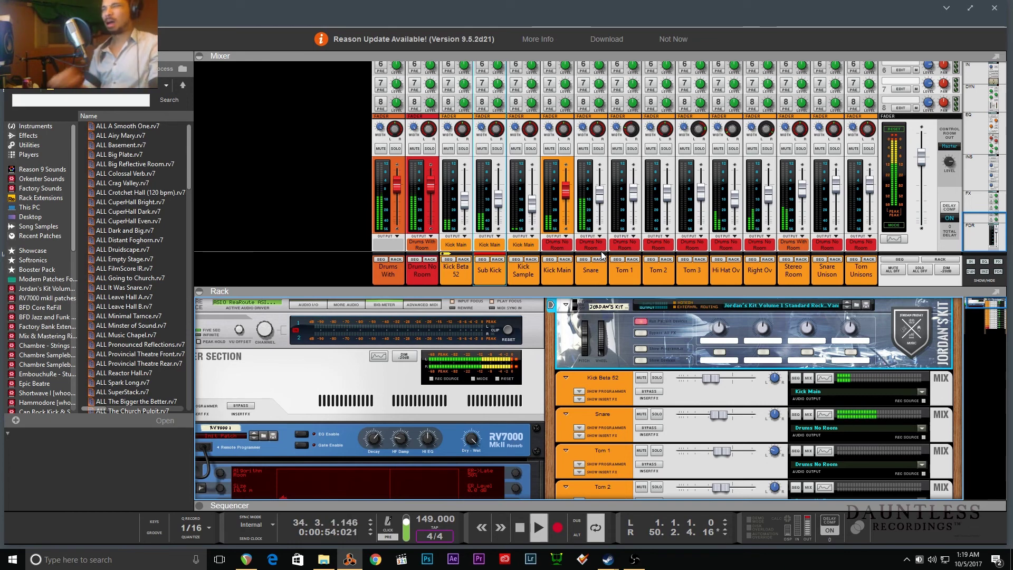
pyautogui.press('F7')
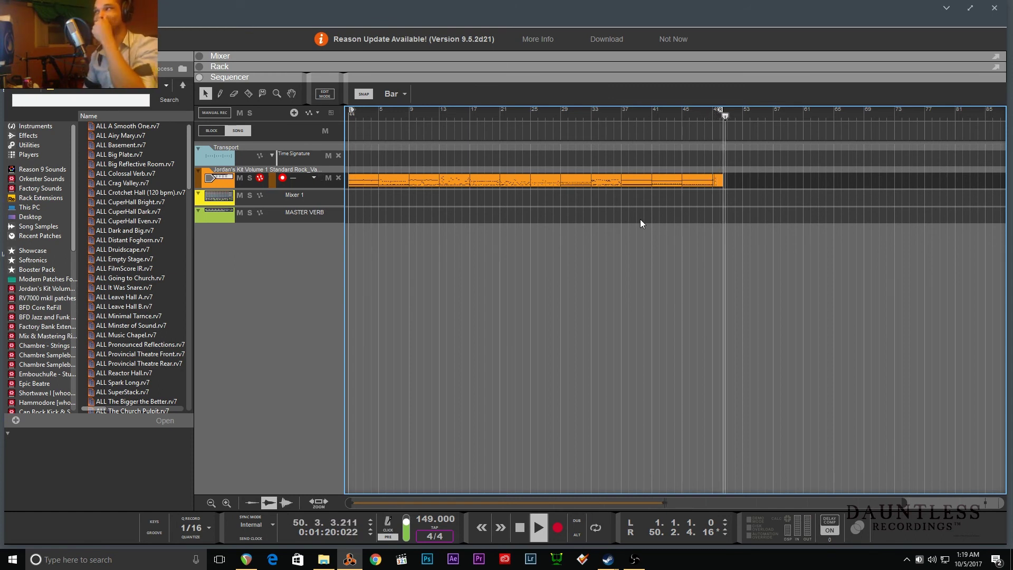
pyautogui.press('space')
pyautogui.click(174, 145)
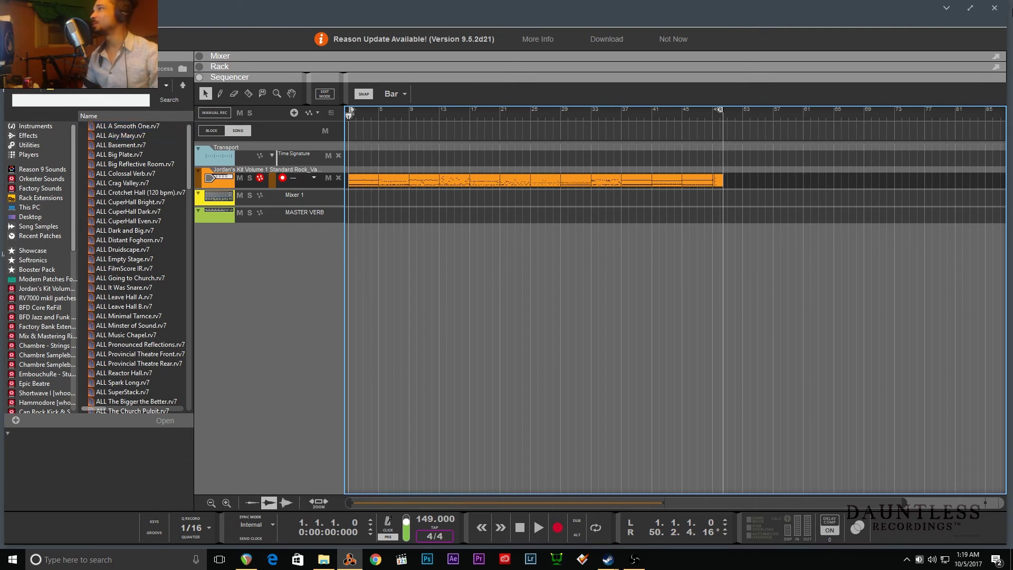
pyautogui.hotkey('ctrl', 'q')
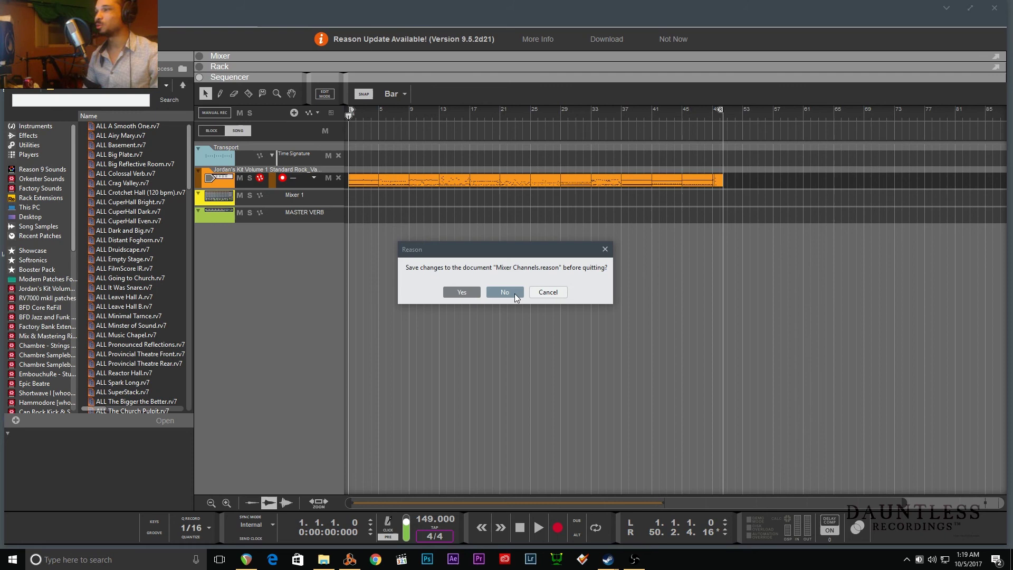
pyautogui.click(548, 290)
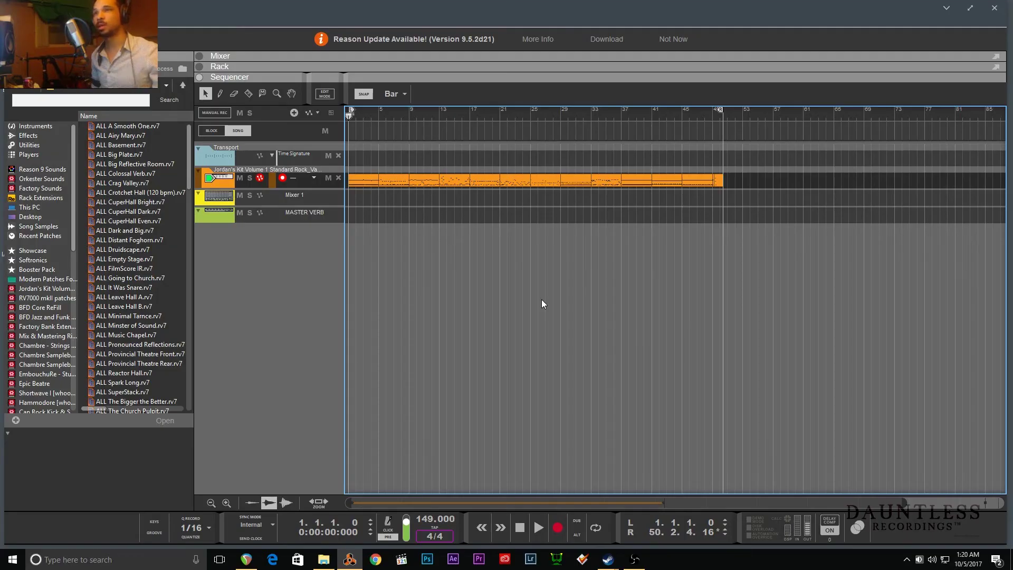
# - Show the mixer and rack together for the Mixer Channels song
pyautogui.press('F5')
pyautogui.press('F6')
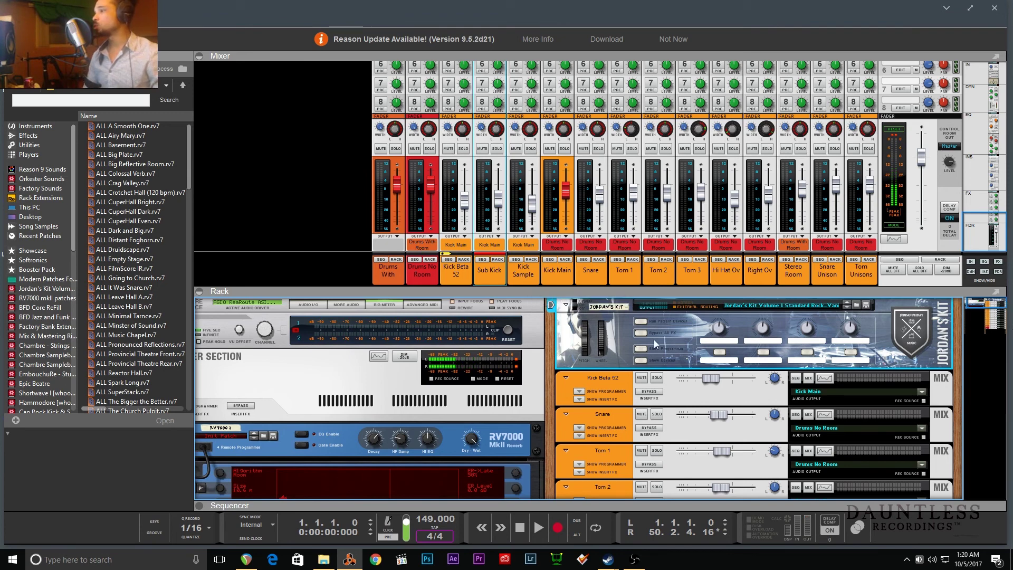
# - Show the devices inside the Jordan's Kit Combinator and examine its reverbs, equalizers, compressors and microMIX units
pyautogui.click(644, 361)
pyautogui.scroll(-10, 634, 378)
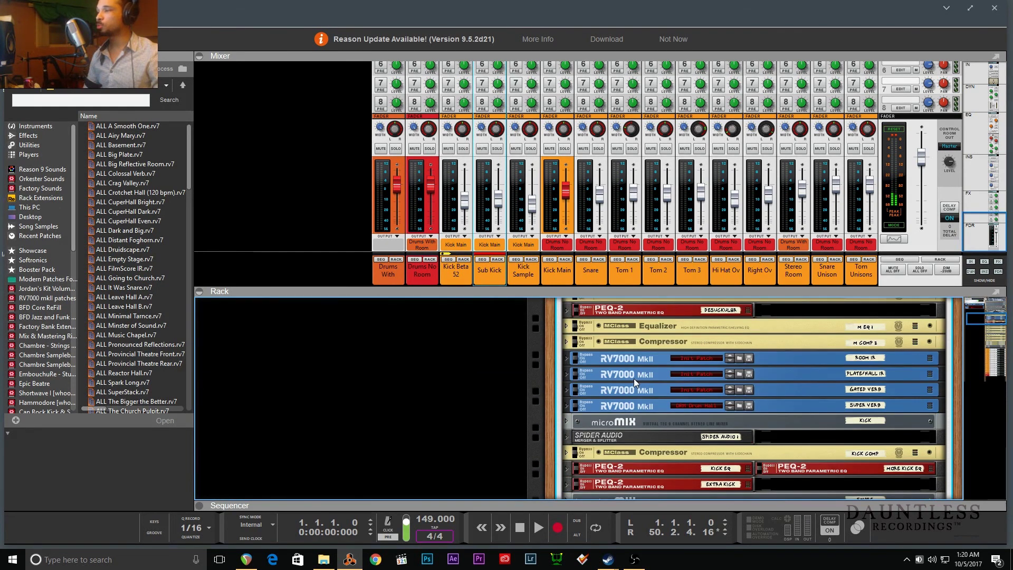
pyautogui.scroll(-10, 572, 436)
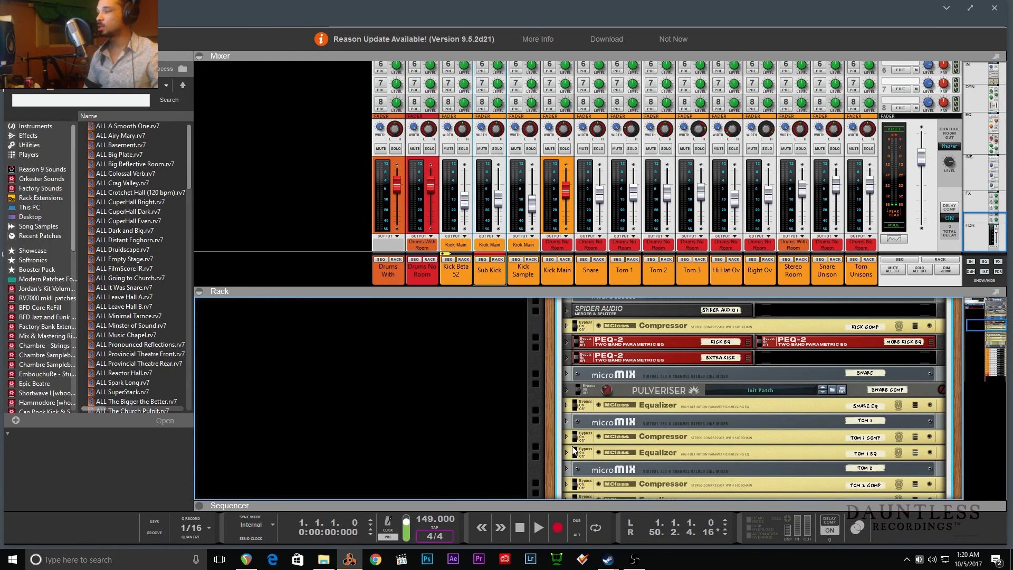
pyautogui.click(567, 373)
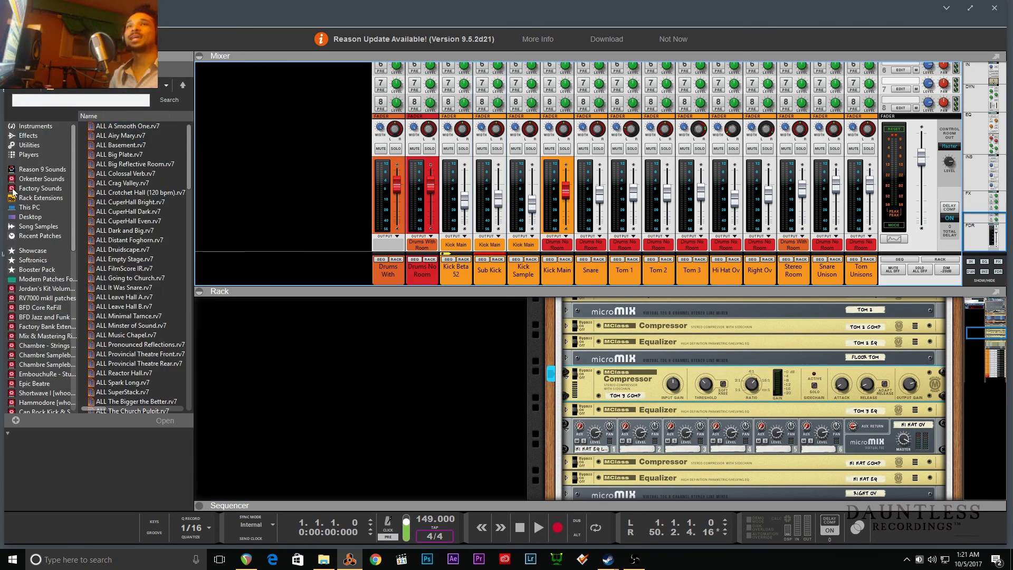
# - Browse to the Jordan's Kit ReFill, widen the browser to read the file names and open Mixer Channels_No Mixing.reason
pyautogui.click(29, 289)
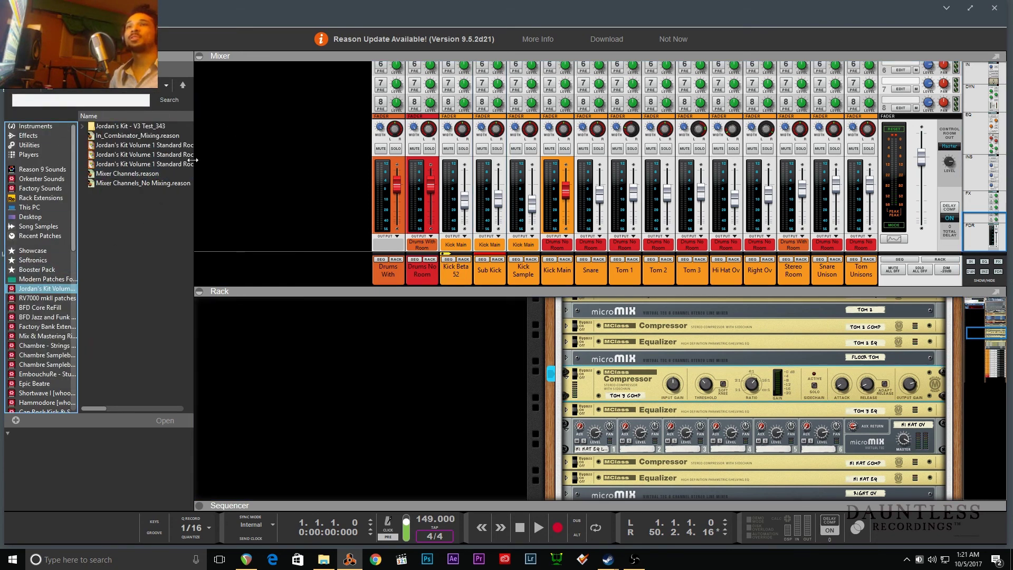
pyautogui.moveTo(193, 160); pyautogui.dragTo(421, 159)
pyautogui.click(194, 183)
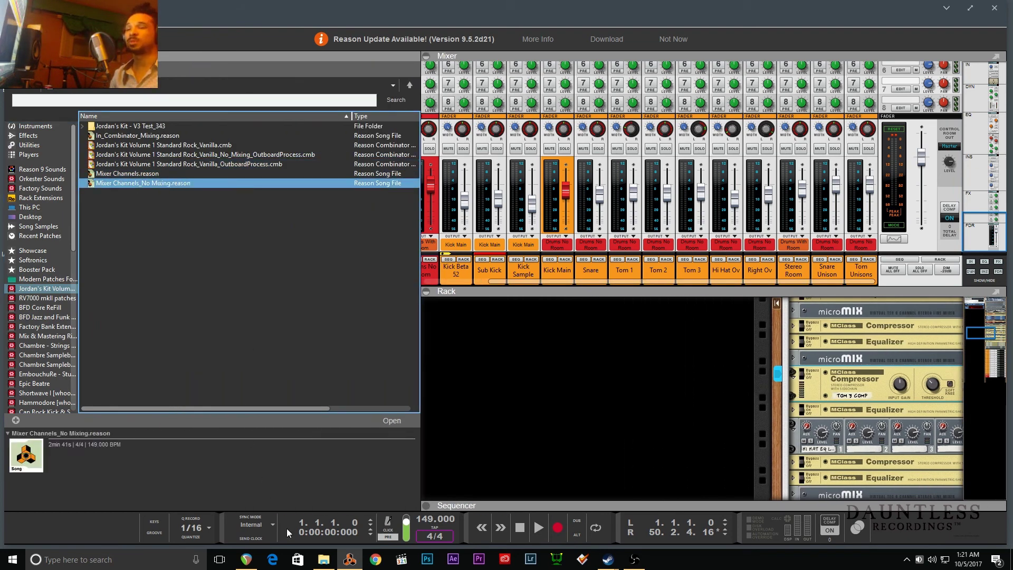
# - Close the Mixer Channels song without saving its changes, keeping the Mixer Channels_No Mixing song open
pyautogui.click(349, 558)
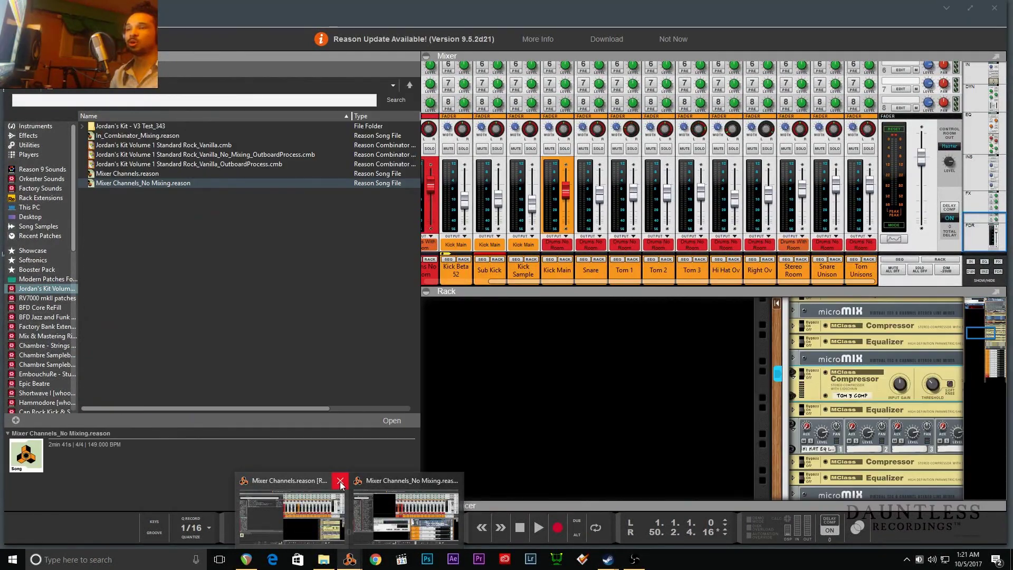
pyautogui.click(339, 480)
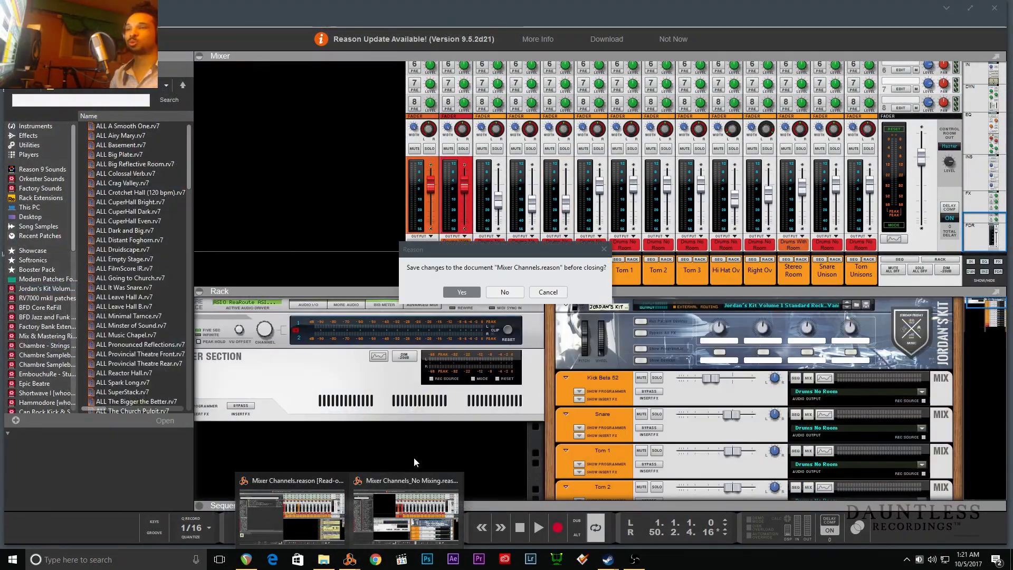
pyautogui.click(520, 292)
# - Examine the No Mixing song's sequencer tracks and mixer channel settings, and start playback
pyautogui.press('F7')
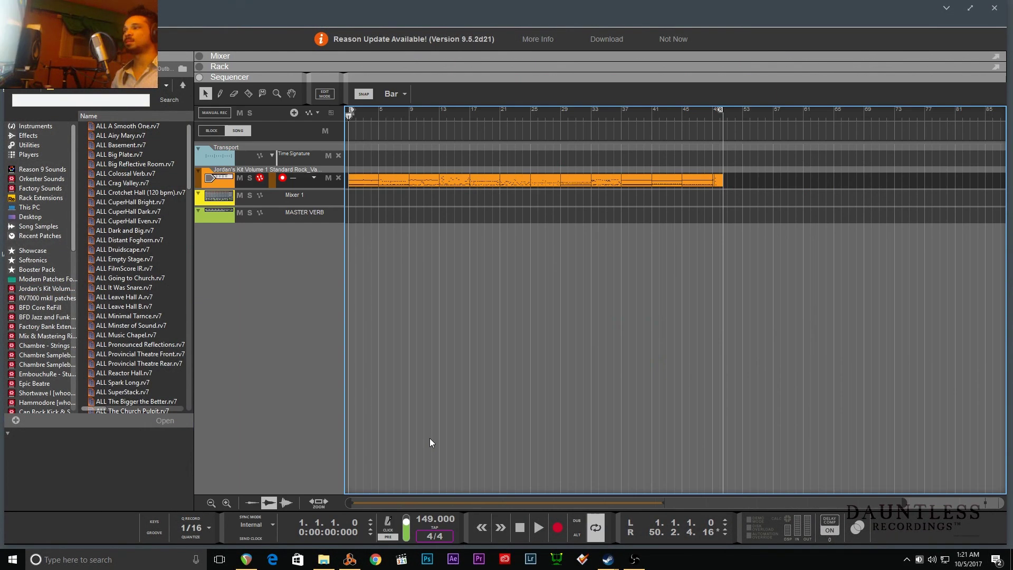
pyautogui.press('F5')
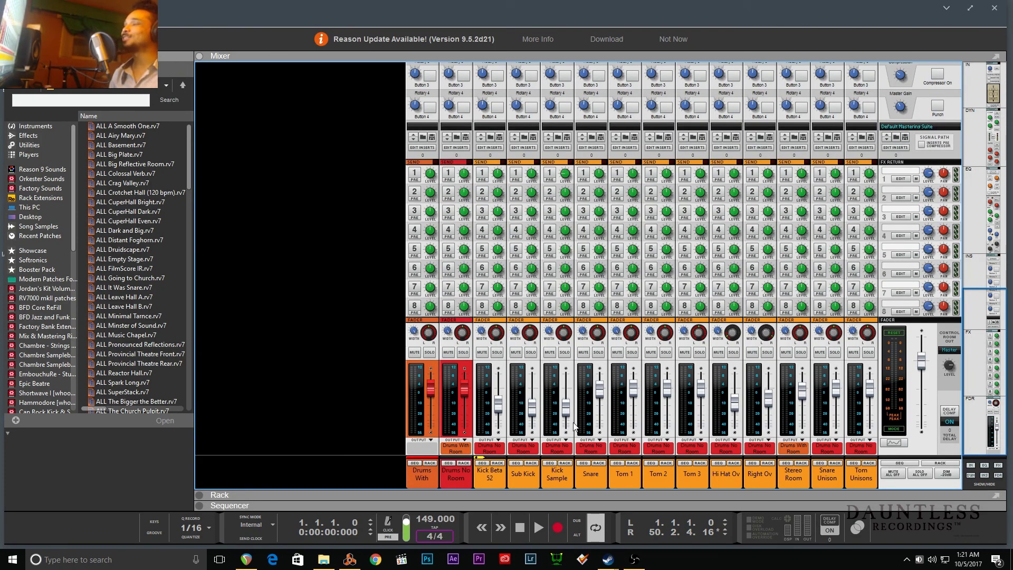
pyautogui.scroll(10, 771, 420)
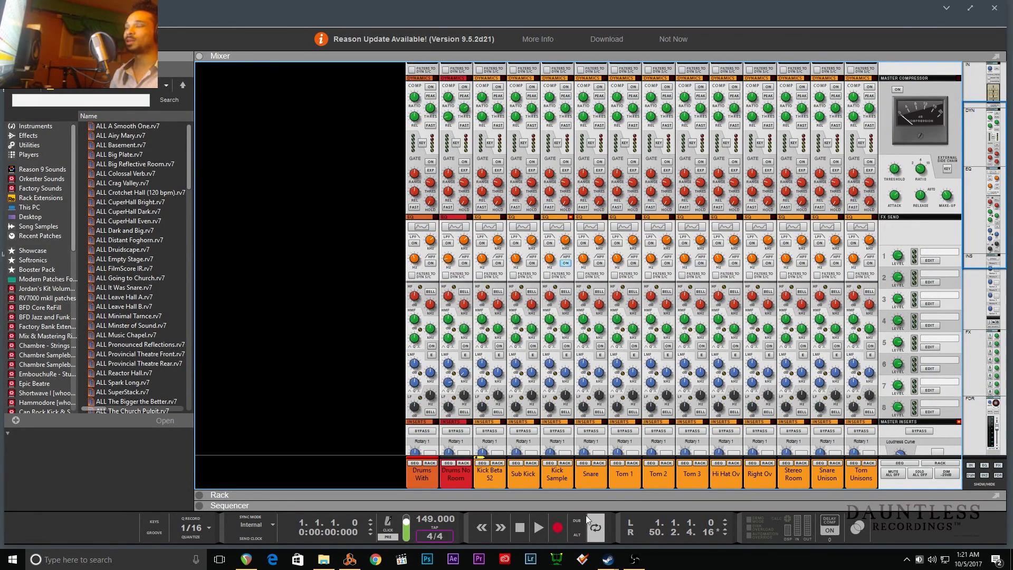
pyautogui.scroll(-10, 581, 463)
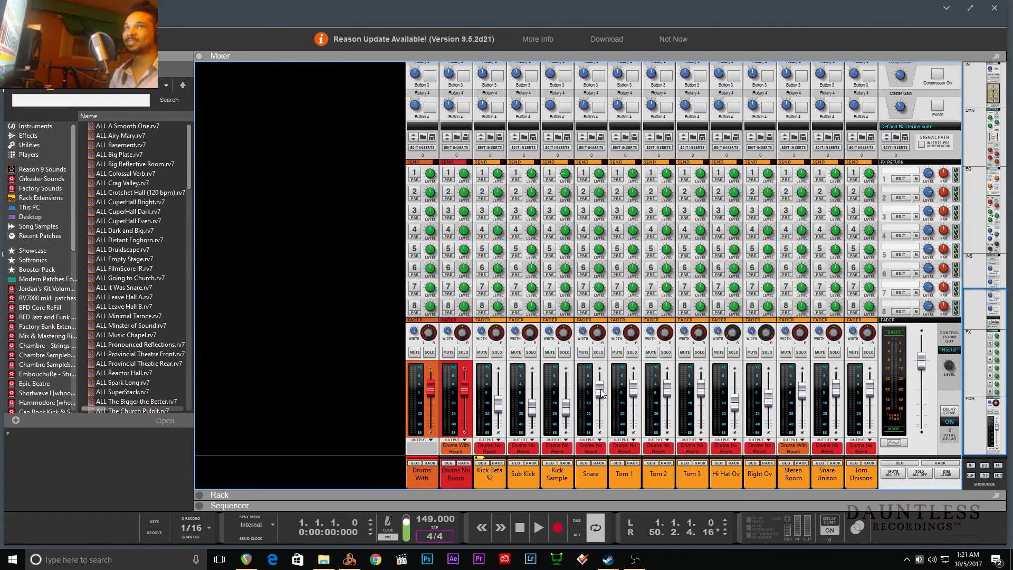
pyautogui.moveTo(601, 393)
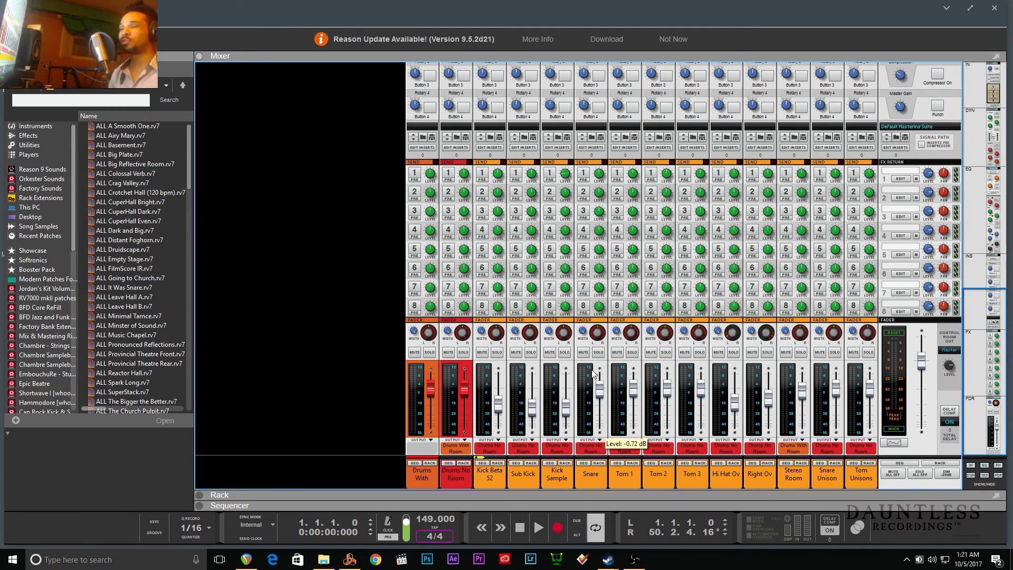
pyautogui.press('space')
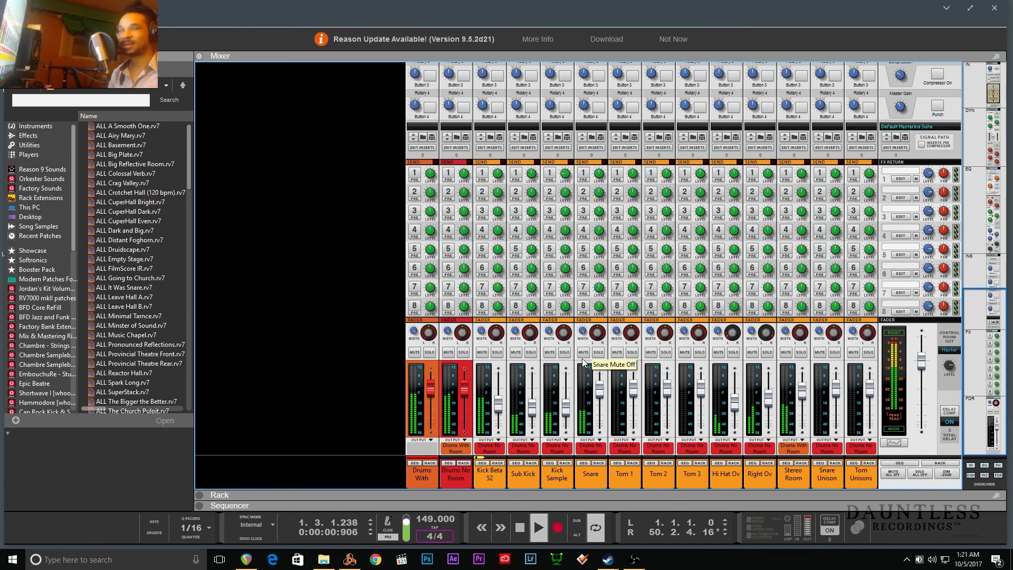
# - Show the Jordan's Kit Combinator's devices while the song plays and flip the rack to view the Kong samplers' cabling
pyautogui.press('F7')
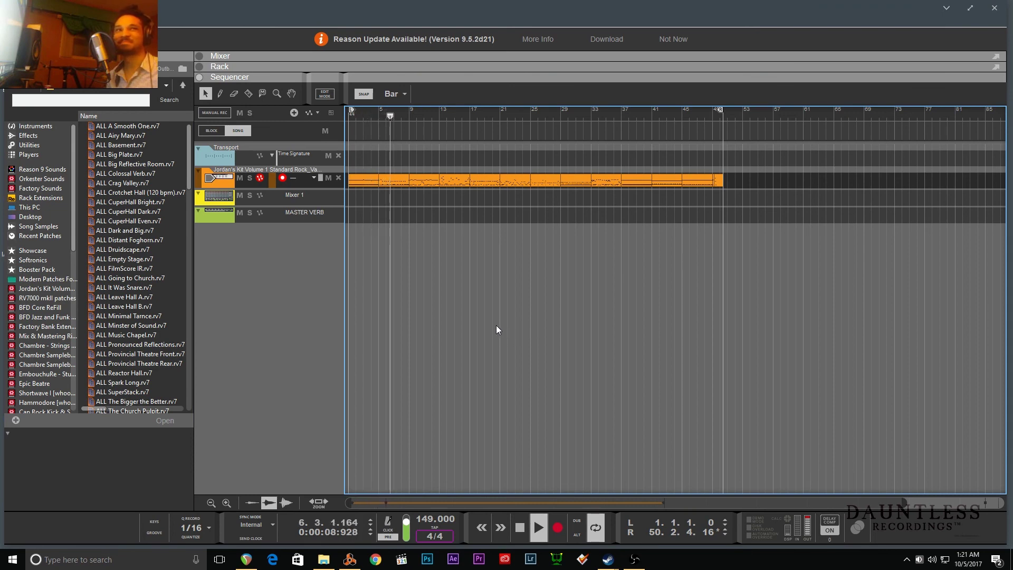
pyautogui.press('F6')
pyautogui.click(639, 360)
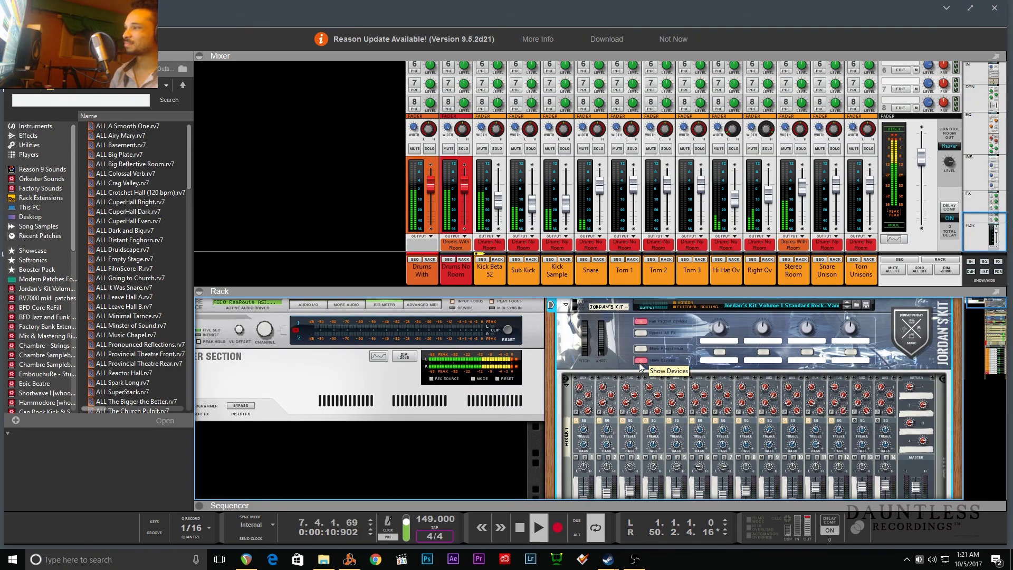
pyautogui.scroll(-2, 639, 363)
pyautogui.scroll(-10, 639, 367)
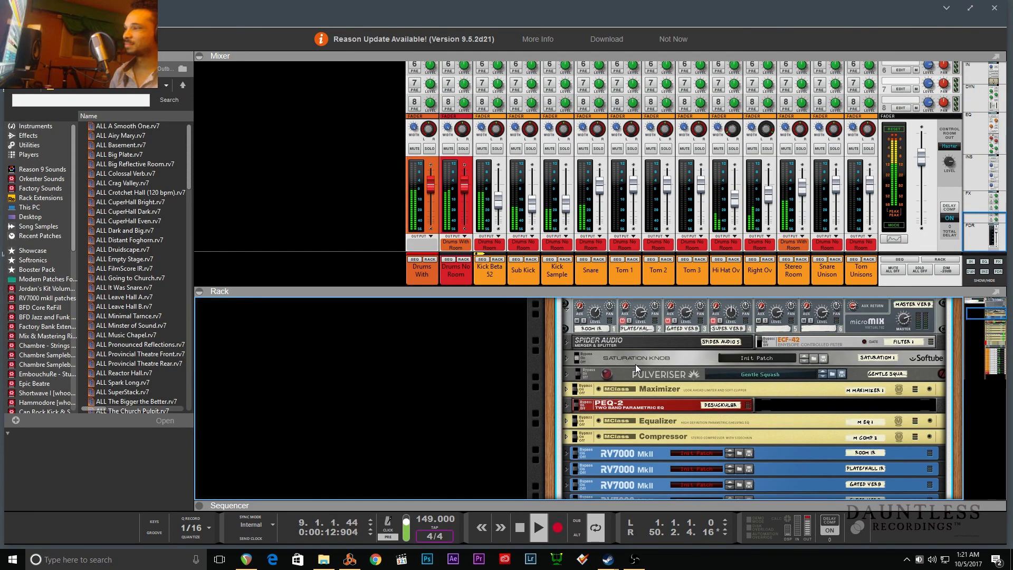
pyautogui.scroll(-5, 632, 367)
pyautogui.press('Tab')
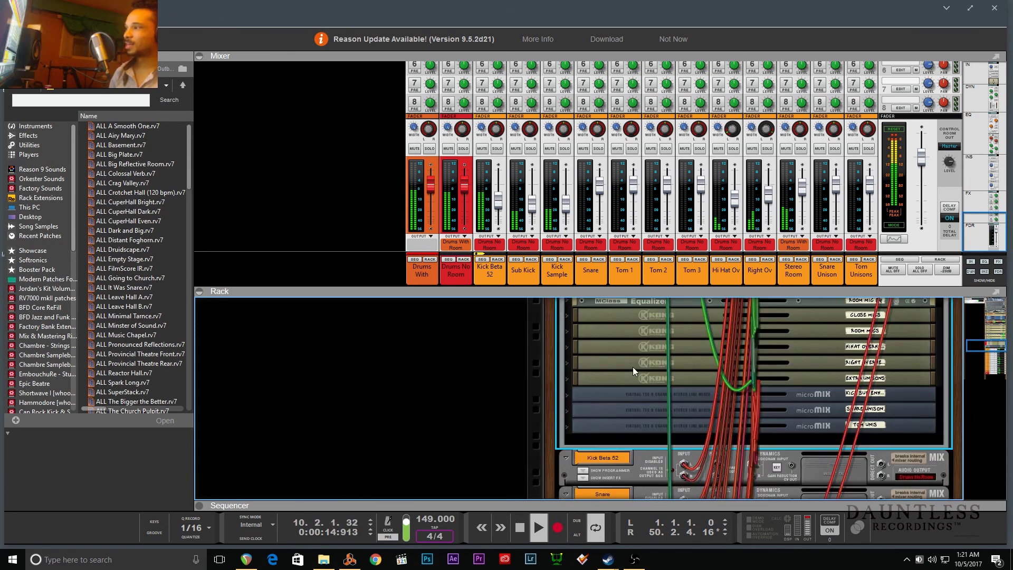
# - Unfold the Close Mics Kong, examine its rear audio outputs and flip the rack back to its front
pyautogui.click(567, 347)
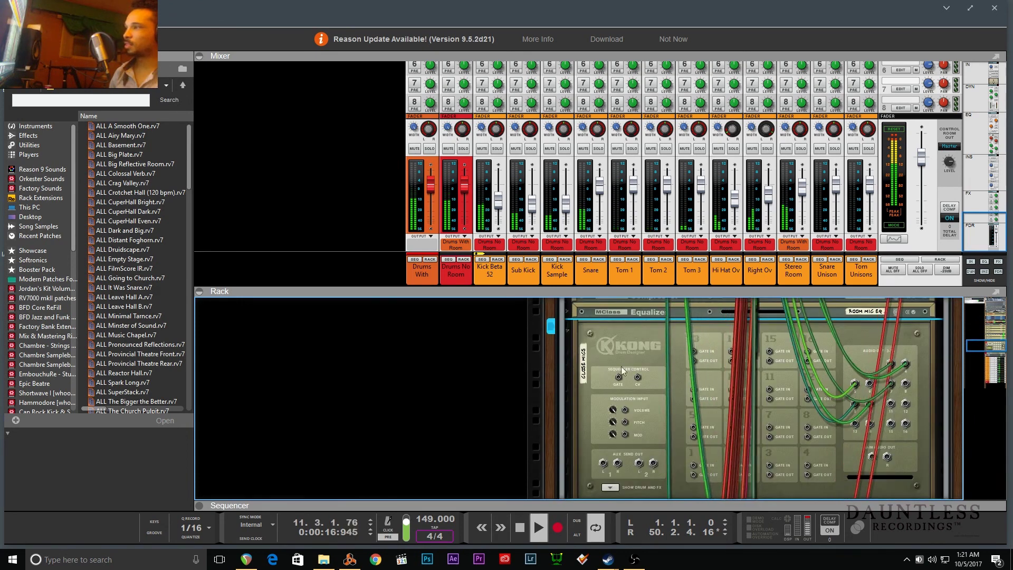
pyautogui.scroll(-1, 822, 390)
pyautogui.scroll(-3, 886, 364)
pyautogui.scroll(3, 757, 374)
pyautogui.press('Tab')
pyautogui.scroll(-3, 689, 385)
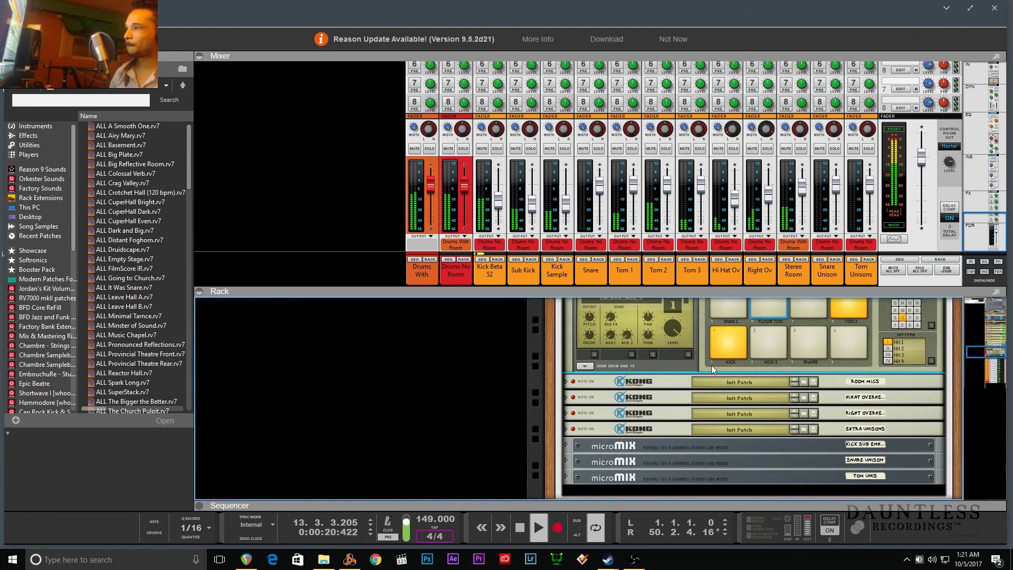
# - Examine the kick pad's NN-Nano samples and effects in the Close Mics Kong, stop playback and fold the Kong
pyautogui.click(603, 368)
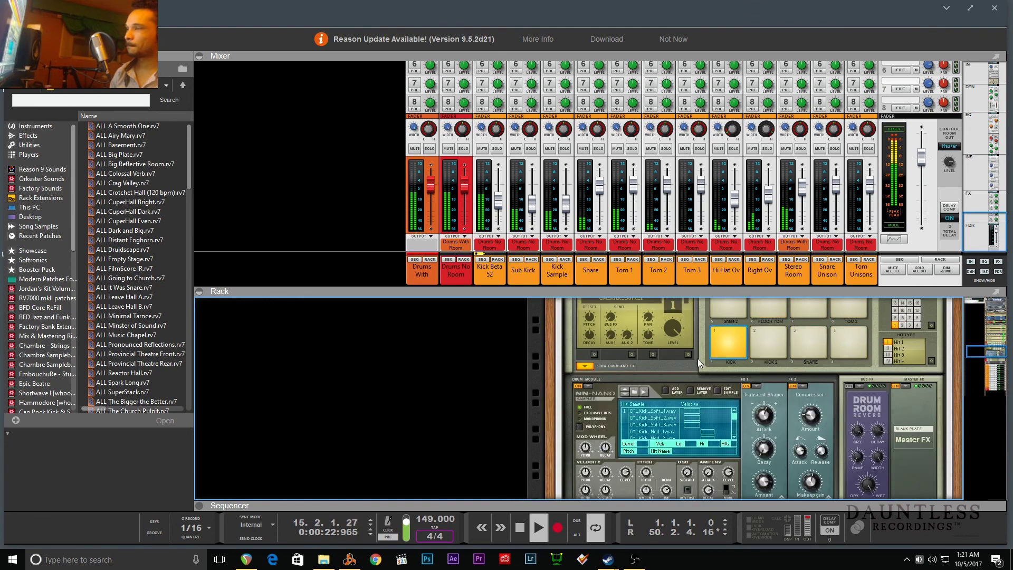
pyautogui.press('space')
pyautogui.click(583, 365)
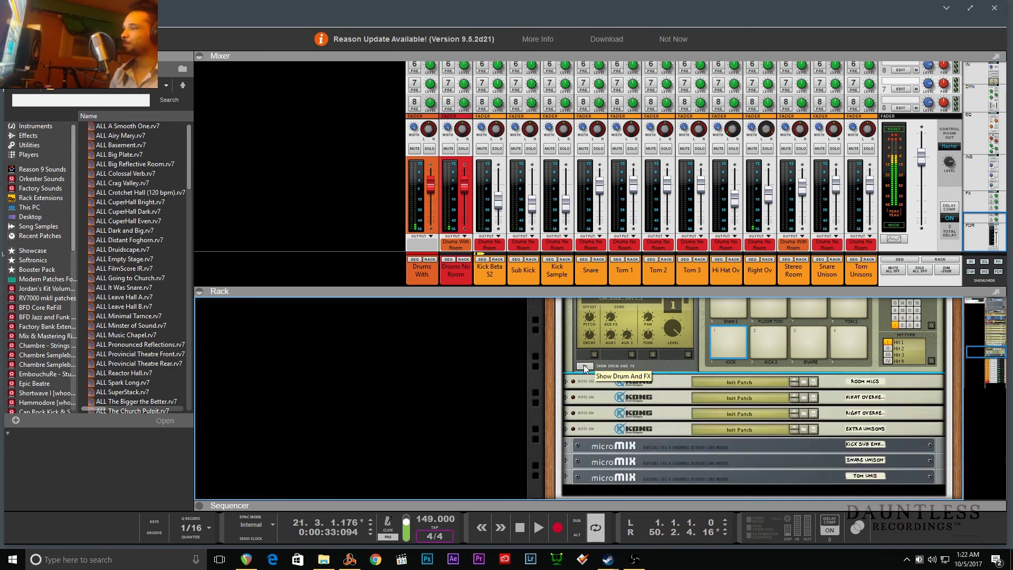
pyautogui.scroll(-5, 587, 363)
pyautogui.click(567, 452)
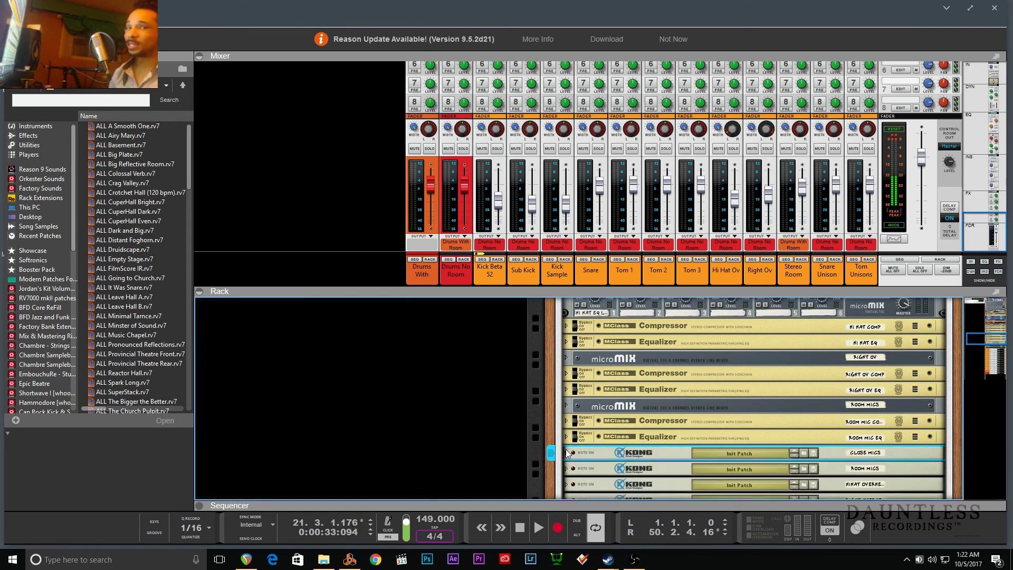
# - Hide the Jordan's Kit Combinator's devices and select the Kick Beta 52 mix channel in the rack
pyautogui.scroll(10, 564, 429)
pyautogui.scroll(3, 565, 419)
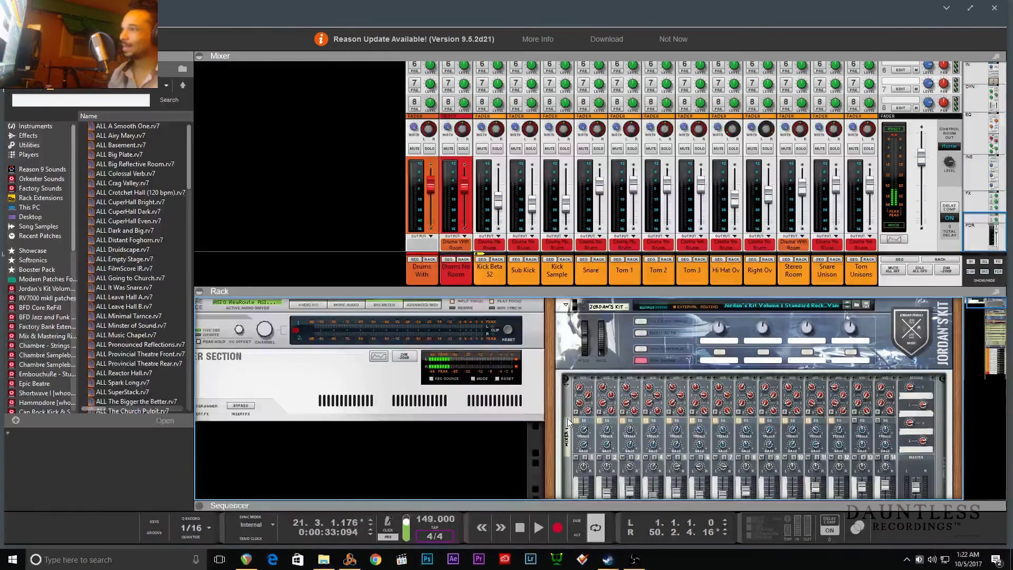
pyautogui.click(640, 360)
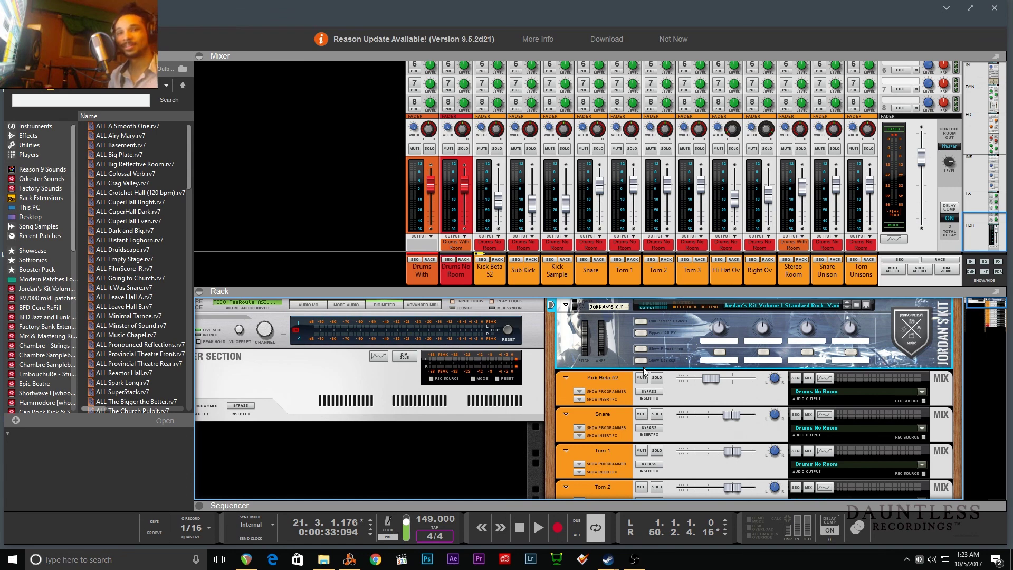
pyautogui.click(580, 400)
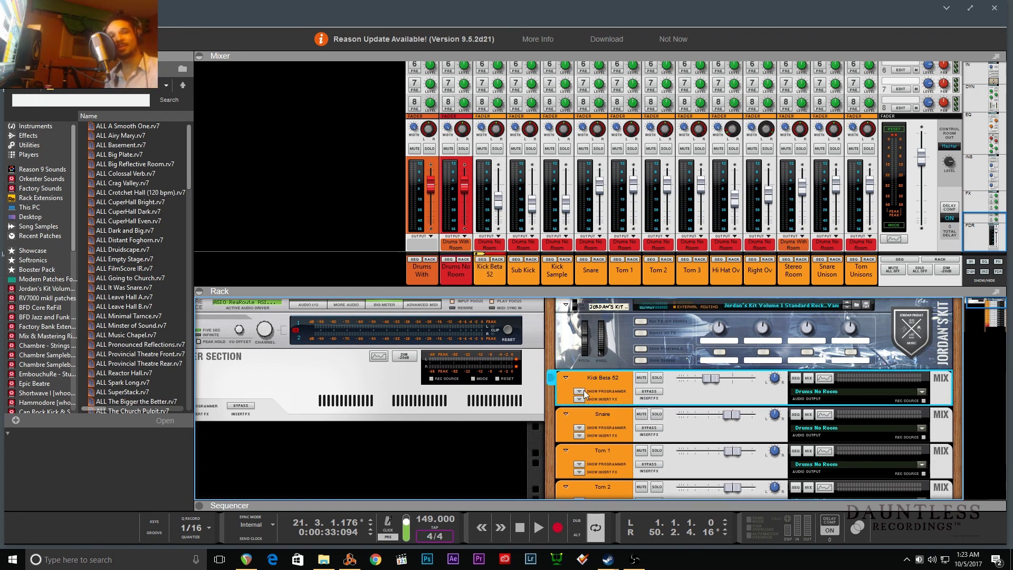